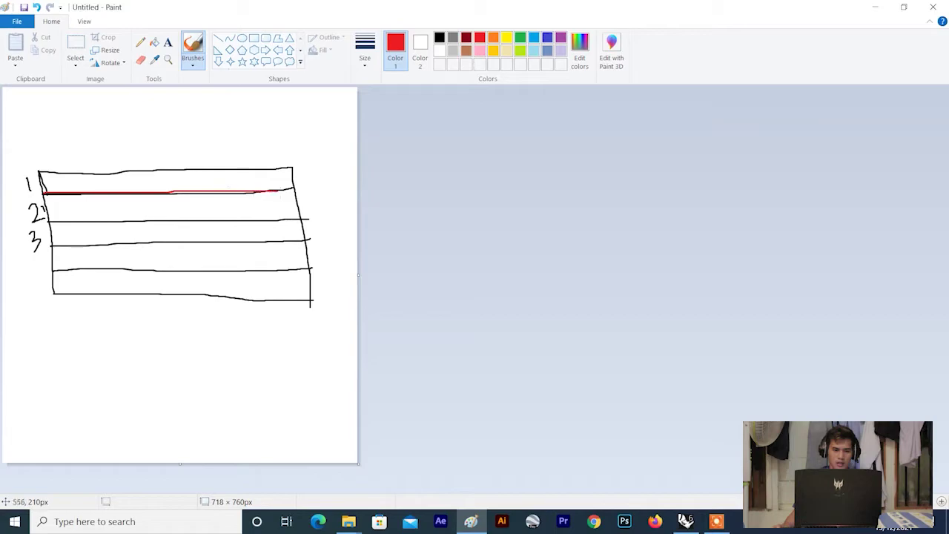
- Brush red straight lines over the striped sketch's top edge and the divider below 2, with red waves along the upper two dividers
left_click_drag(46, 223, 233, 218)
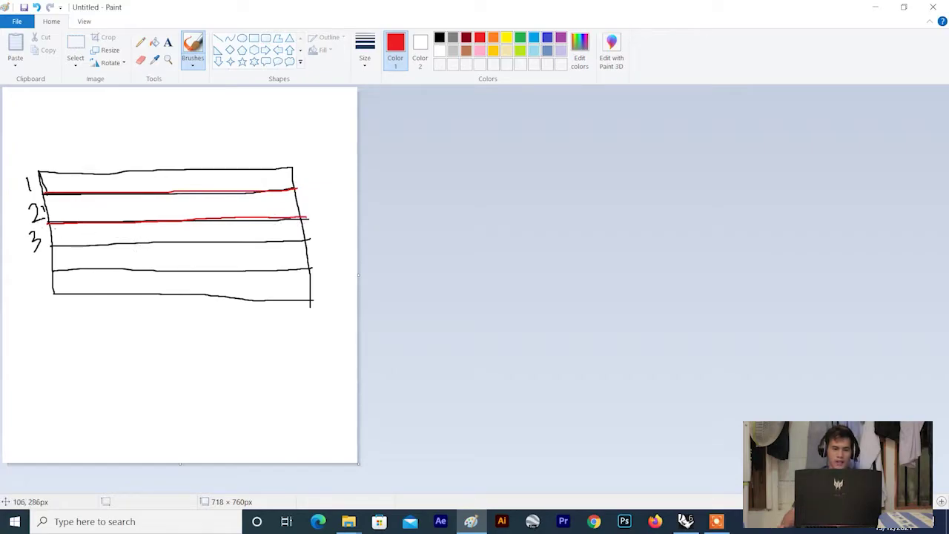
left_click_drag(42, 201, 80, 189)
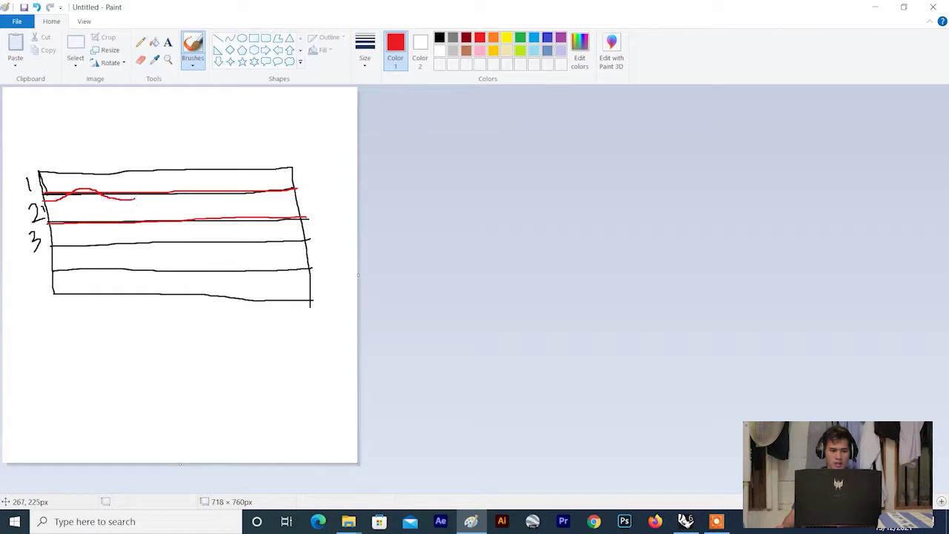
left_click_drag(169, 187, 195, 195)
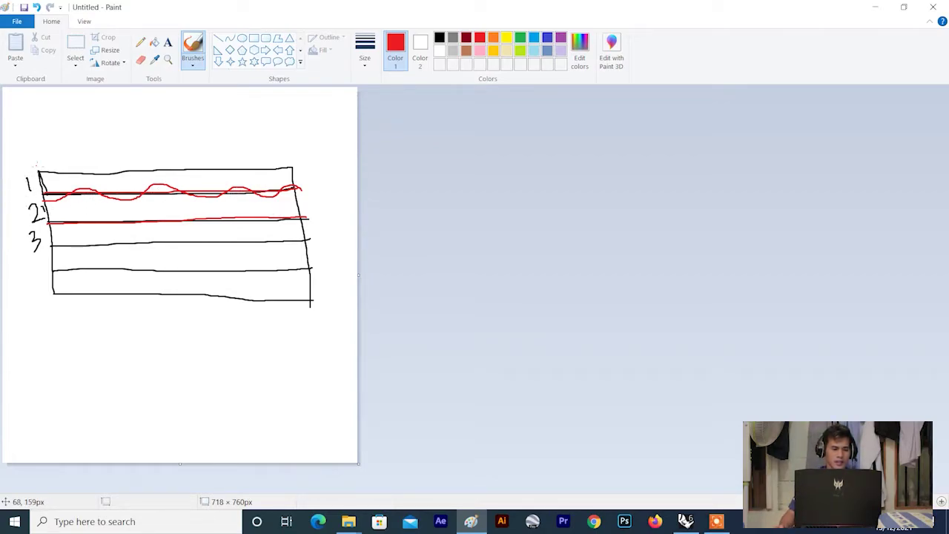
left_click_drag(42, 172, 134, 172)
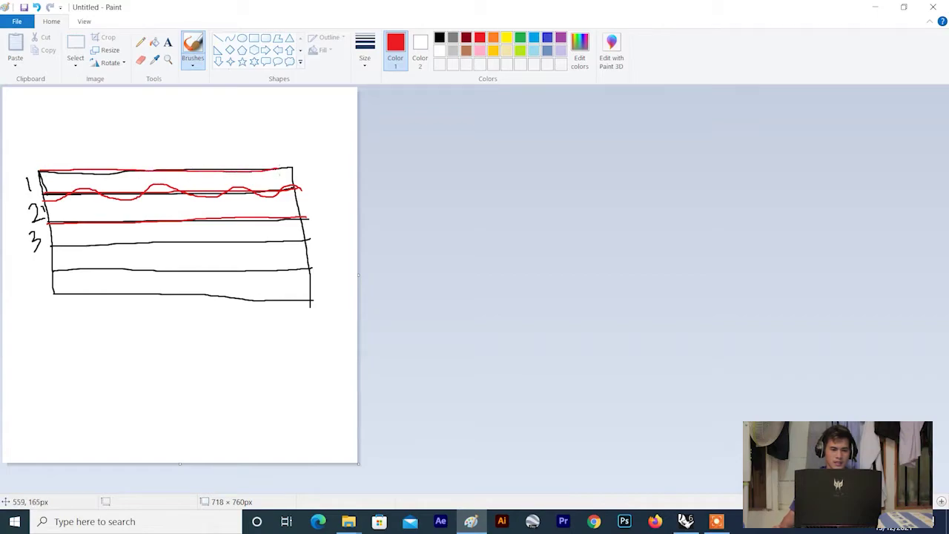
mouse_move(54, 232)
left_mouse_down()
mouse_move(59, 224)
mouse_move(112, 233)
left_mouse_up()
mouse_move(204, 227)
left_mouse_down()
mouse_move(303, 218)
mouse_move(131, 209)
left_mouse_up()
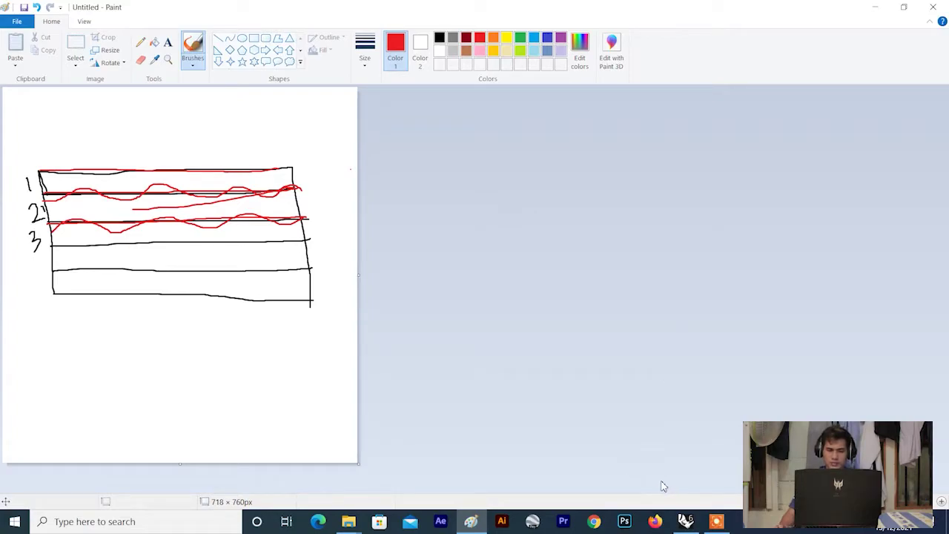
- Switch to Rhinoceros with its empty metre-based document in the Perspective view
left_click(686, 522)
mouse_move(242, 250)
right_mouse_down()
mouse_move(290, 258)
mouse_move(230, 299)
mouse_move(218, 245)
mouse_move(227, 204)
mouse_move(254, 247)
right_mouse_up()
scroll(283, 266, "up", 6)
scroll(218, 243, "up", 6)
scroll(243, 231, "down", 8)
scroll(254, 207, "up", 4)
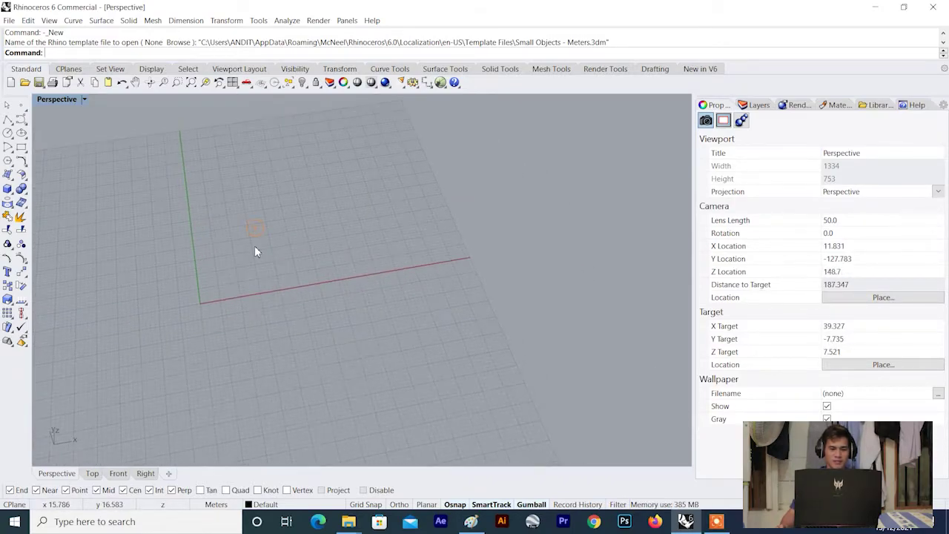
scroll(194, 256, "up", 2)
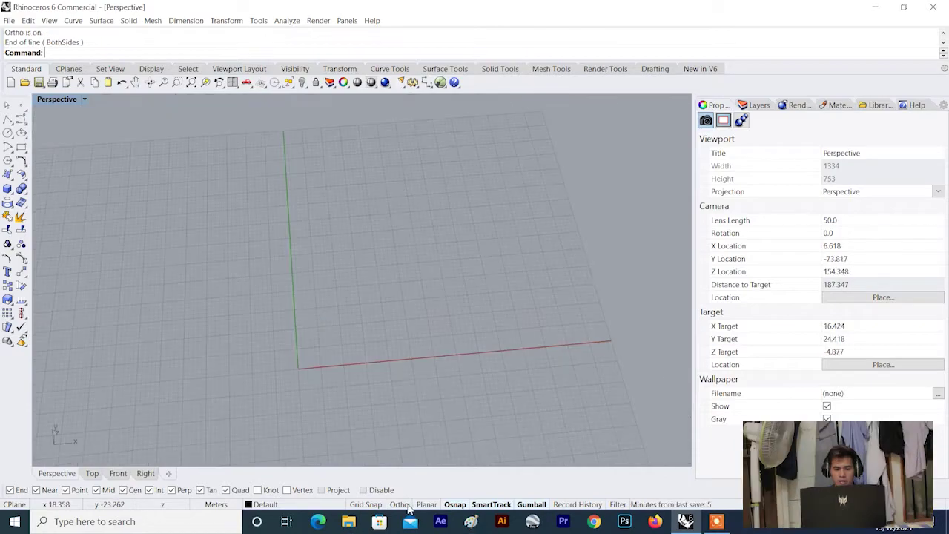
- Draw a line about 34.6 m long parallel to the x axis with Ortho on, slightly inside the grid's positive quadrant
right_click_drag(348, 341, 395, 347)
scroll(395, 347, "up", 4)
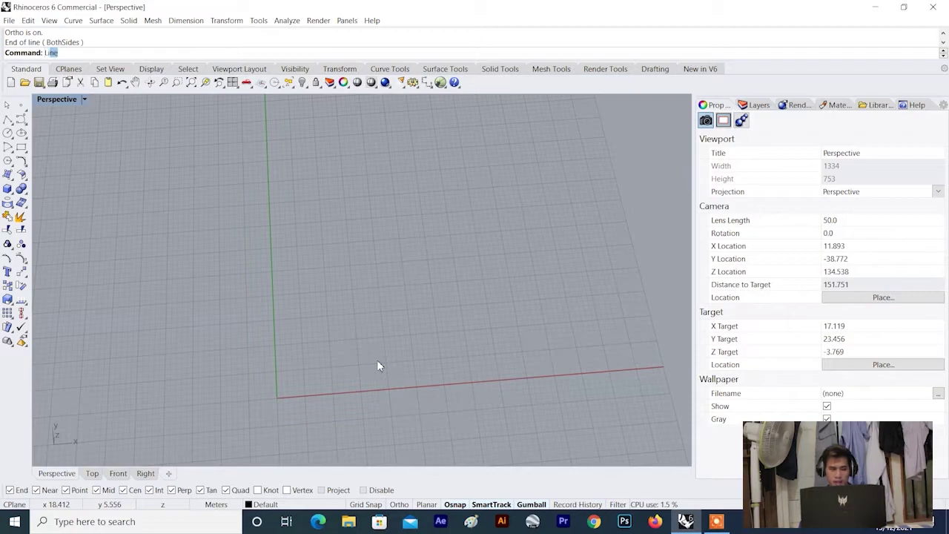
key("Return")
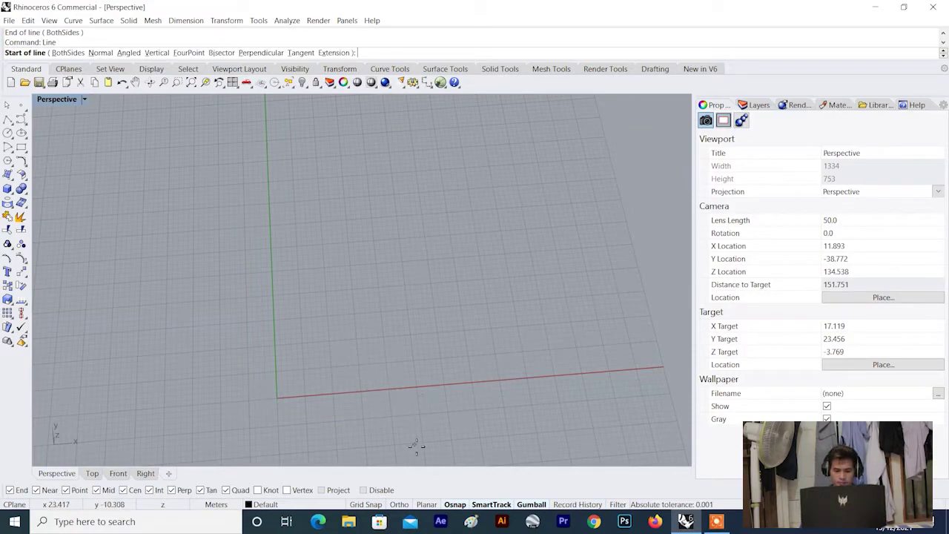
left_click(353, 350)
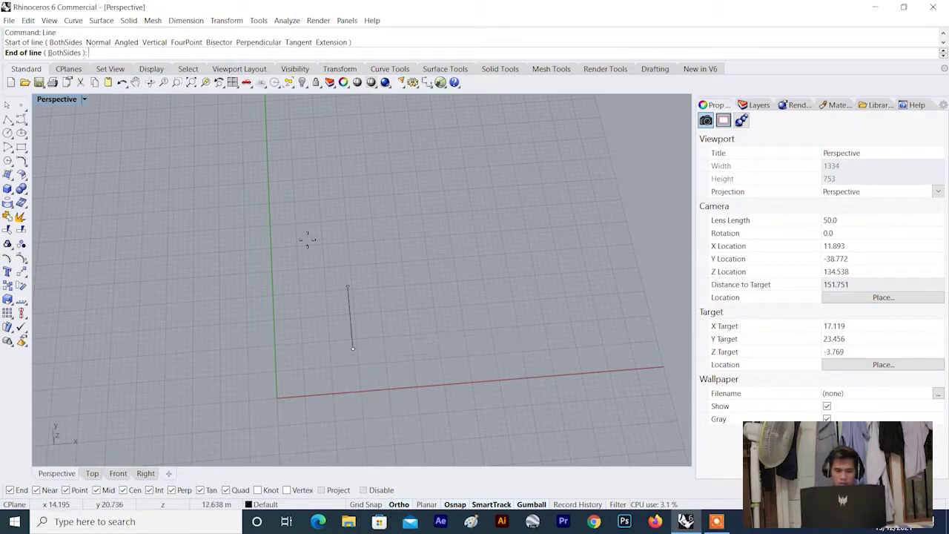
scroll(482, 344, "down", 4)
scroll(540, 342, "up", 4)
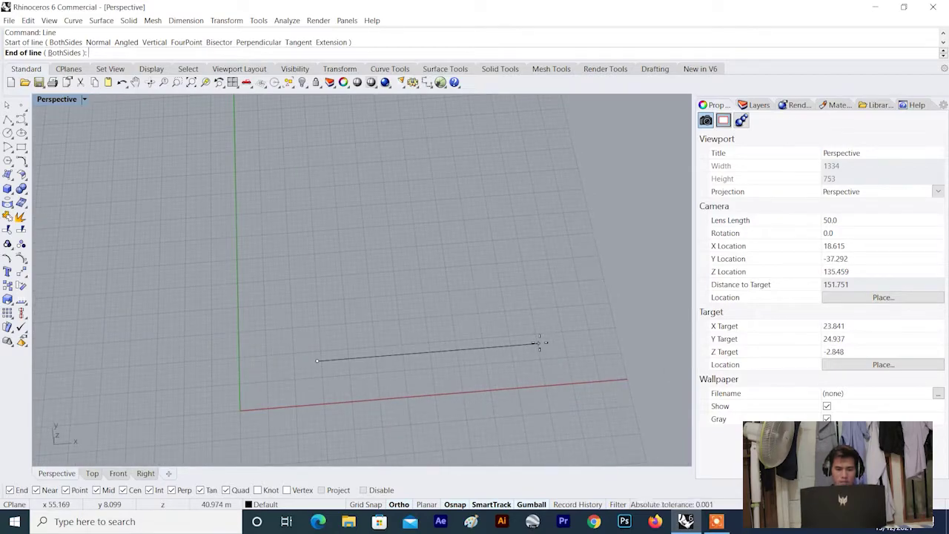
type("15")
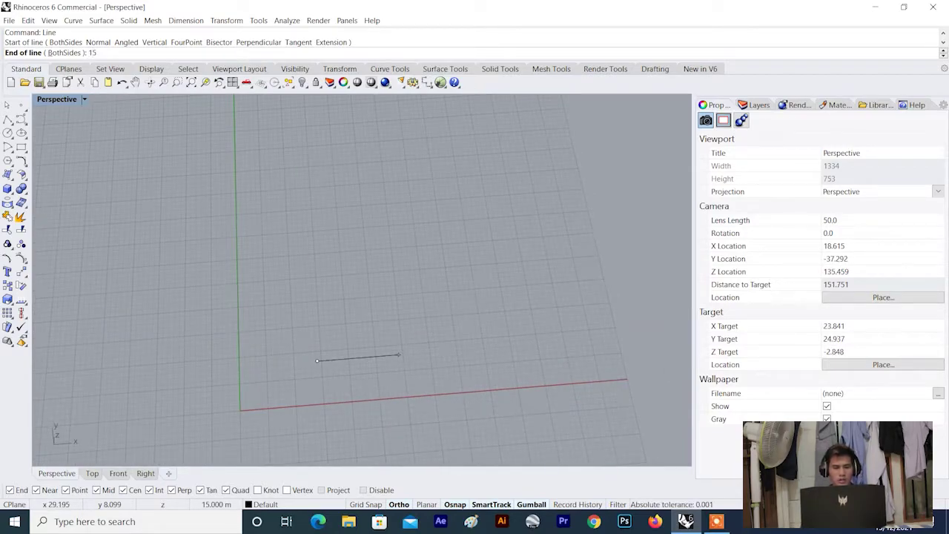
key("BackSpace")
key("BackSpace")
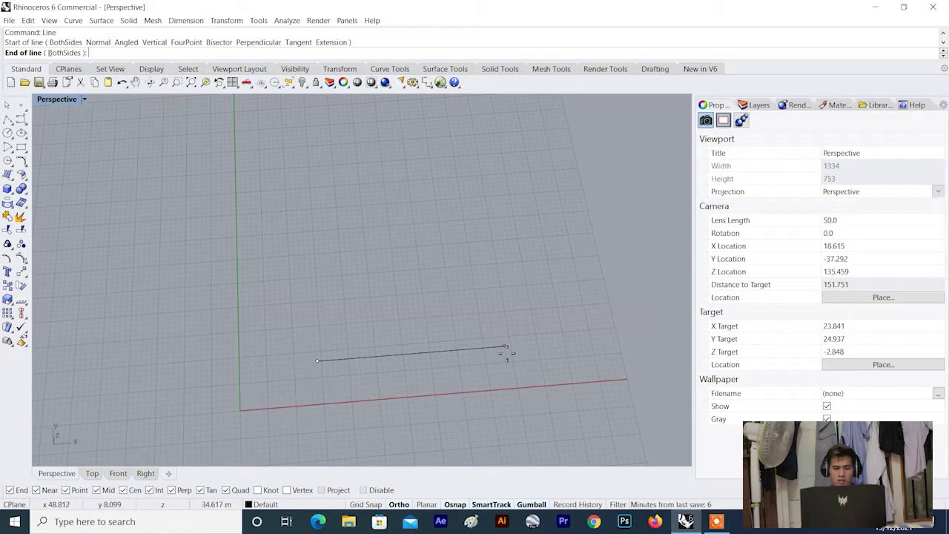
left_click(507, 354)
- Launch Grasshopper without its getting-started browser and start a new definition, keeping the drawn line in view beside the window
scroll(451, 386, "down", 8)
right_click_drag(450, 390, 486, 352)
scroll(467, 372, "up", 10)
scroll(471, 357, "up", 2)
scroll(472, 357, "down", 6)
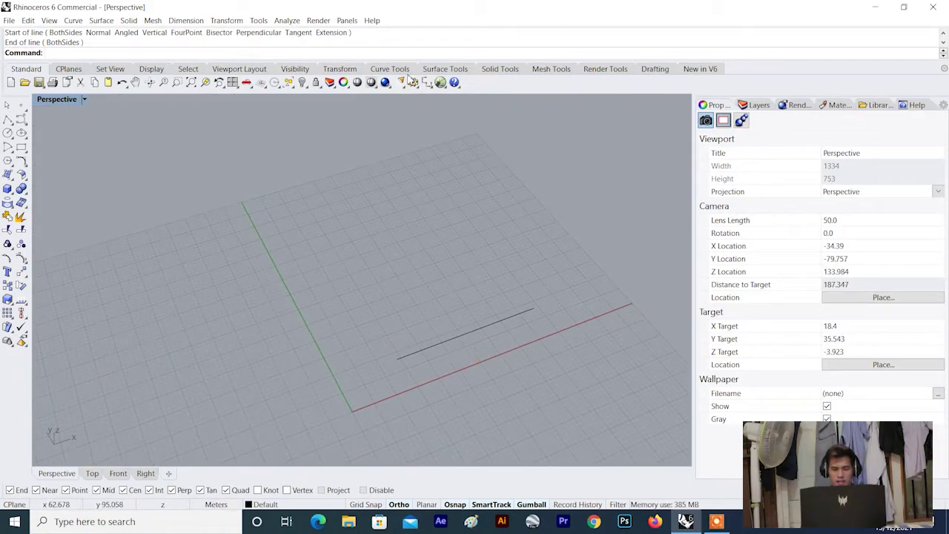
left_click(442, 82)
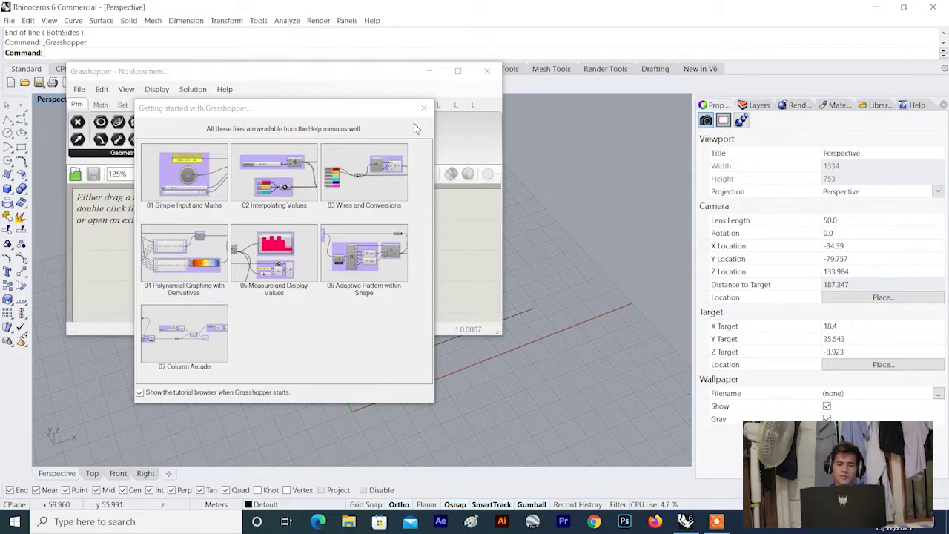
left_click(424, 108)
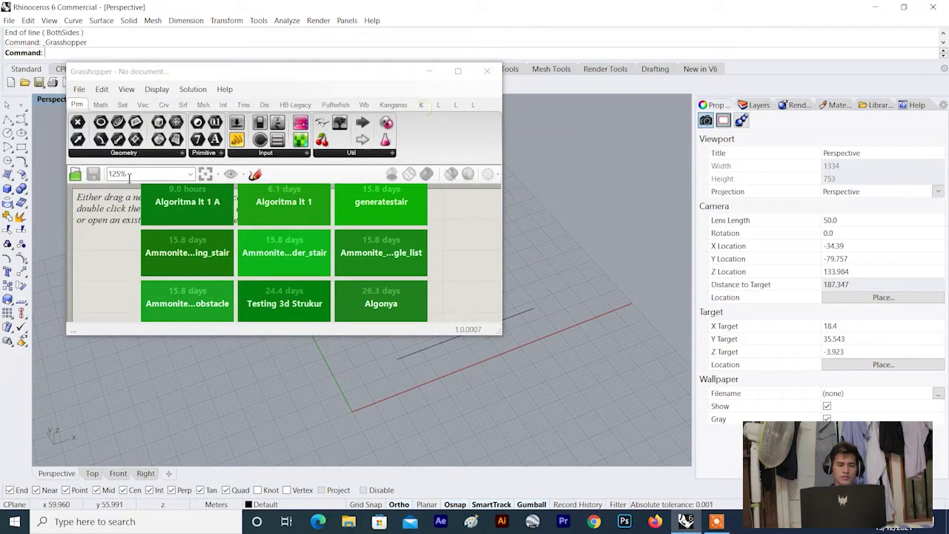
left_click(79, 89)
left_click(103, 102)
left_click_drag(271, 70, 729, 58)
- Add a Curve parameter to the Grasshopper canvas
scroll(350, 152, "down", 3)
scroll(372, 222, "up", 3)
scroll(615, 235, "up", 5)
double_click(604, 245)
type("curve")
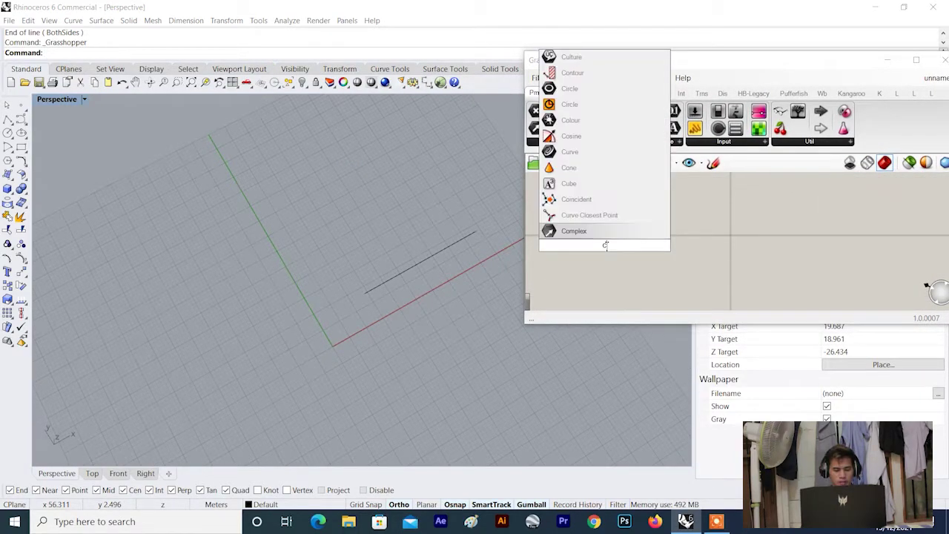
left_click(567, 207)
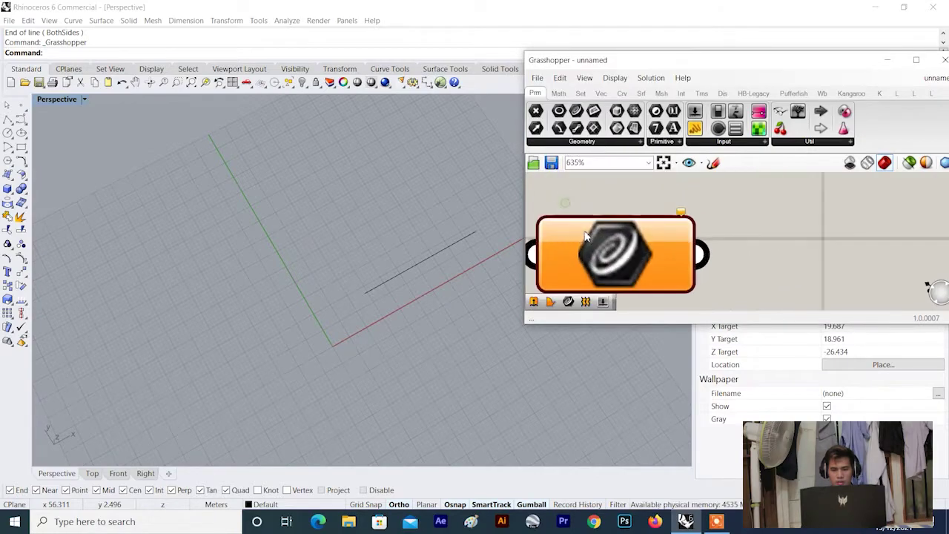
- Set the Curve parameter to reference the line drawn in Rhino
right_click(587, 235)
left_click(651, 394)
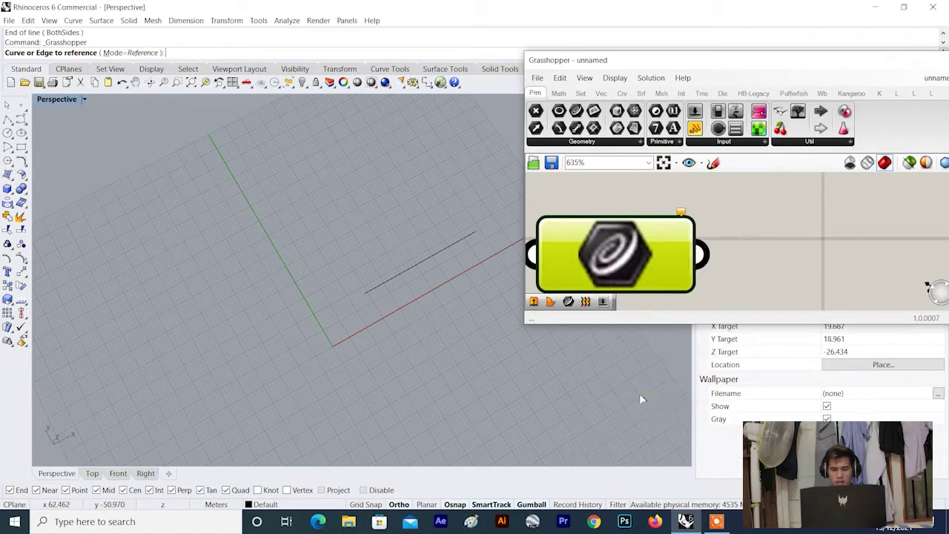
left_click(414, 266)
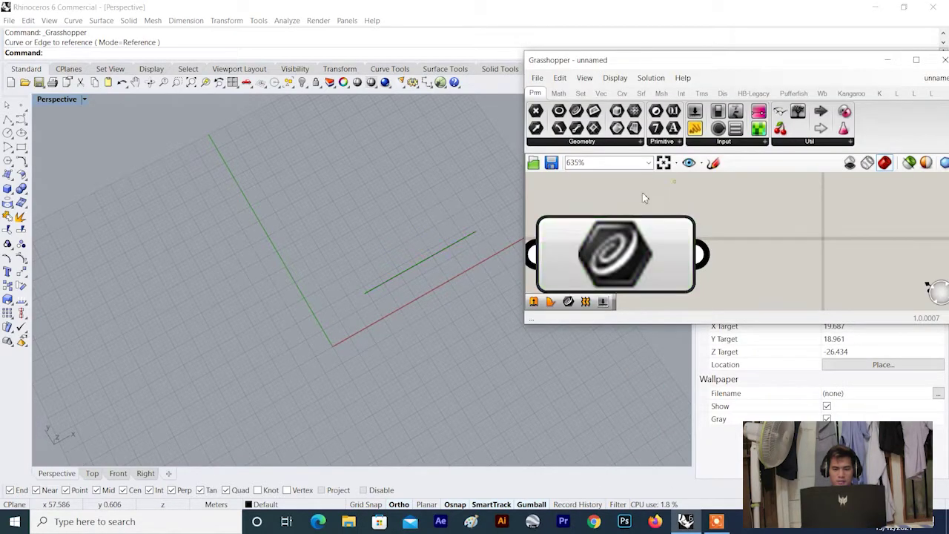
- Hide the original line in Rhino and check the Curve parameter's preview of it
left_click(402, 271)
type("h")
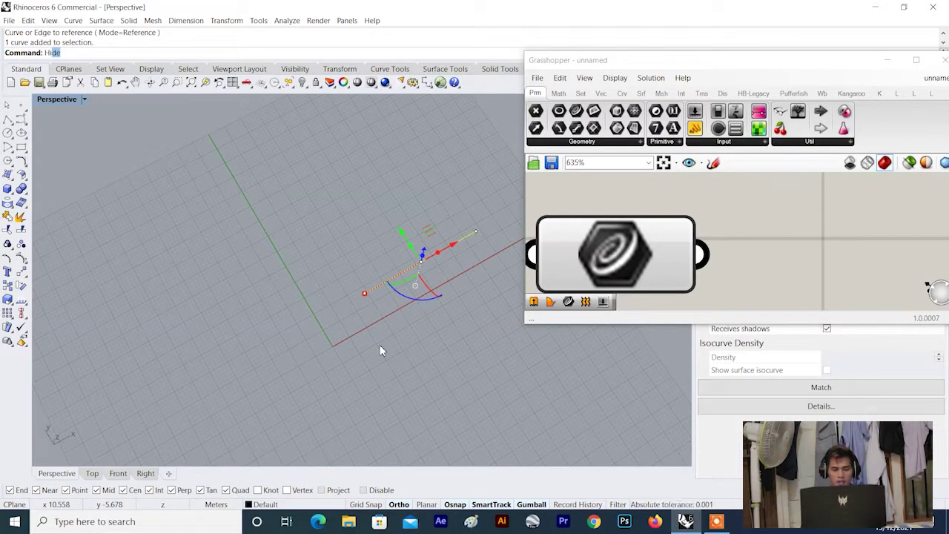
key("Return")
scroll(684, 293, "down", 6)
right_click_drag(689, 297, 672, 279)
left_click(652, 270)
right_click_drag(404, 321, 395, 283)
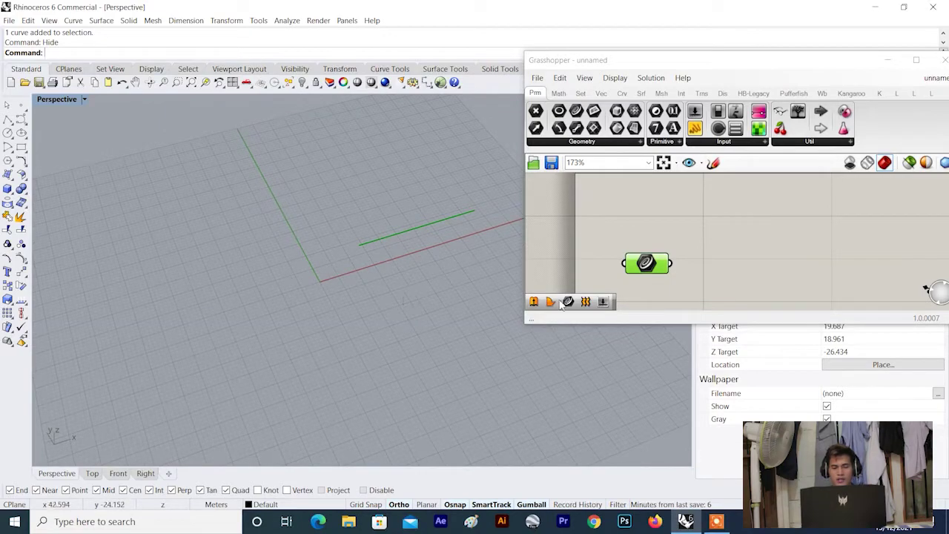
left_click(693, 252)
- Add an Extrude component and place it to the right of the Curve parameter
scroll(693, 252, "down", 3)
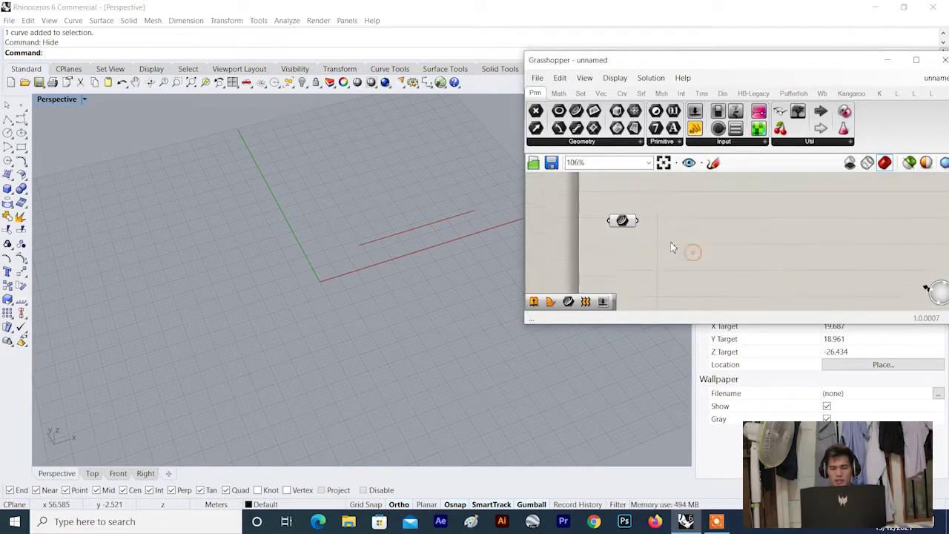
scroll(675, 256, "up", 1)
double_click(674, 250)
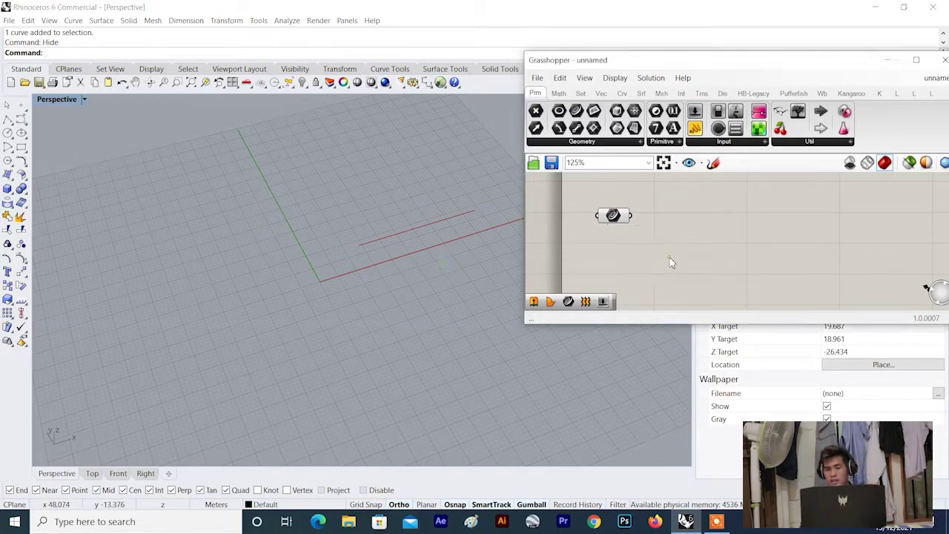
double_click(670, 256)
type("extr")
left_click(667, 243)
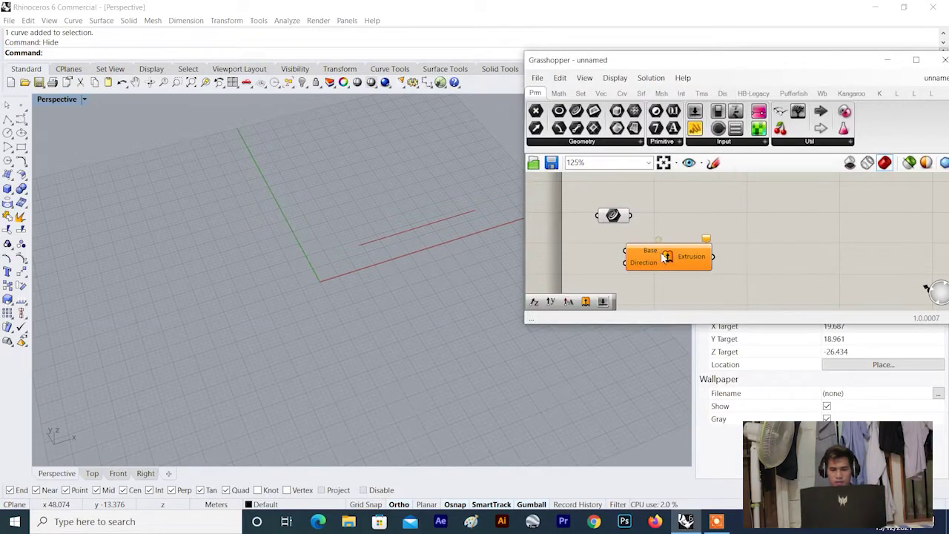
scroll(665, 254, "up", 1)
left_click_drag(666, 256, 748, 226)
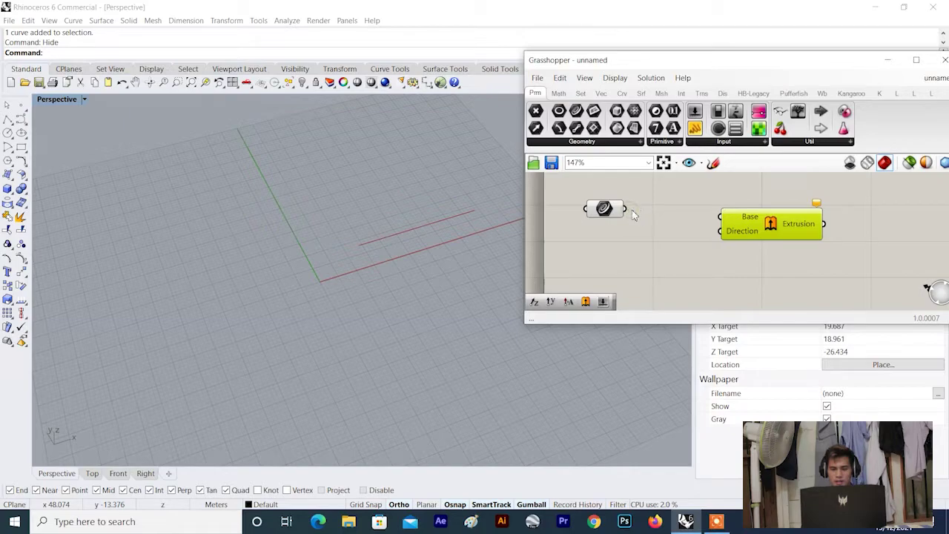
left_click_drag(810, 222, 791, 236)
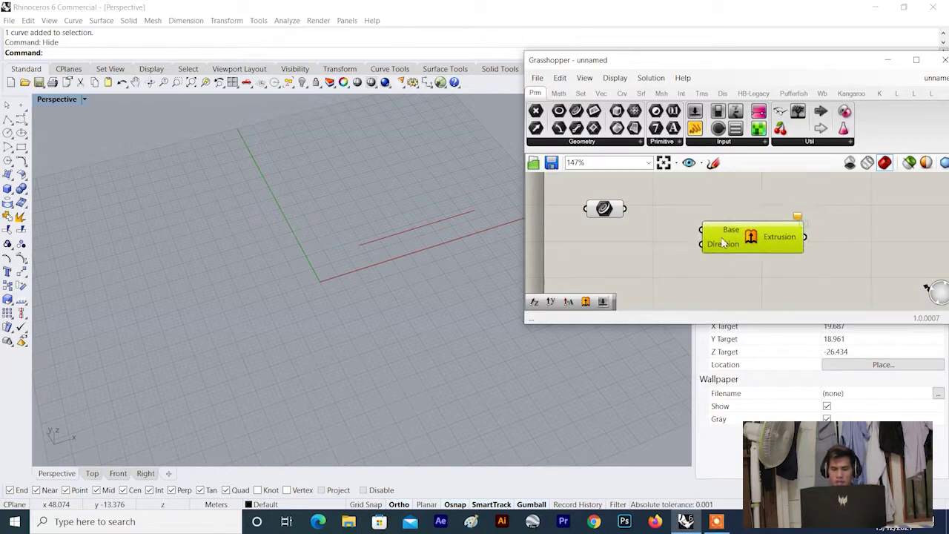
- Connect the Curve parameter to the Base input of the Extrude component
left_click_drag(618, 208, 700, 230)
left_click(713, 245)
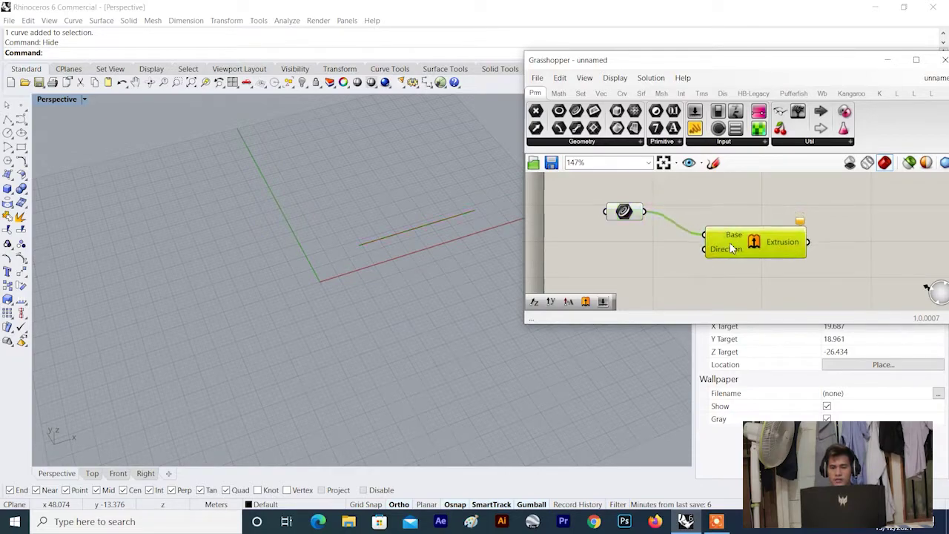
scroll(709, 247, "up", 1)
scroll(710, 247, "down", 2)
- Add a Unit Z vector component and connect it to the Direction input of the Extrude component
right_click_drag(374, 274, 388, 207)
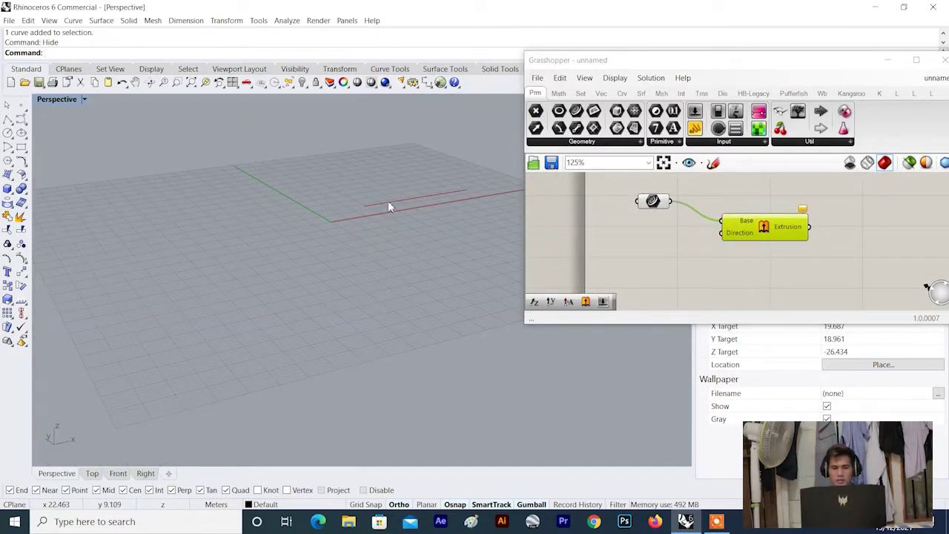
double_click(650, 261)
type("z")
key("Return")
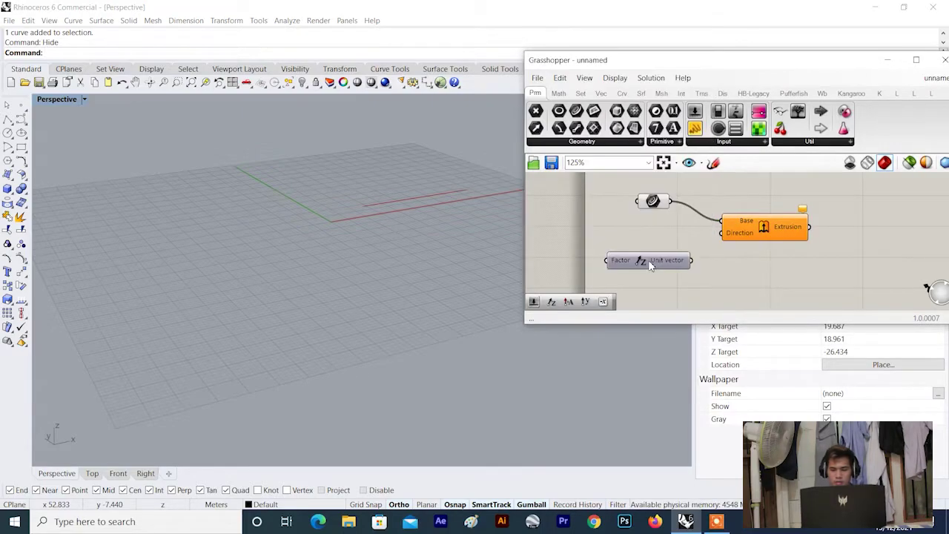
left_click_drag(691, 262, 771, 229)
scroll(568, 284, "up", 2)
left_click_drag(648, 260, 699, 250)
- Add a number slider with the value 20 and connect it to the Unit Z component's Factor input
scroll(602, 260, "down", 4)
scroll(609, 260, "up", 2)
double_click(614, 254)
type("2")
key("Return")
left_click_drag(631, 250, 682, 242)
- Set the extrusion height slider to 15
right_click_drag(461, 208, 402, 187)
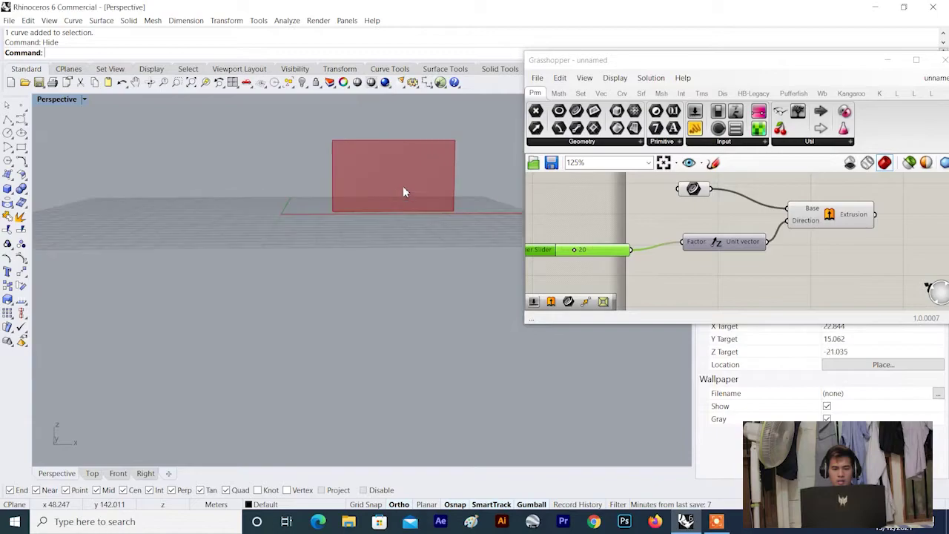
scroll(575, 253, "up", 3)
left_click_drag(574, 254, 570, 256)
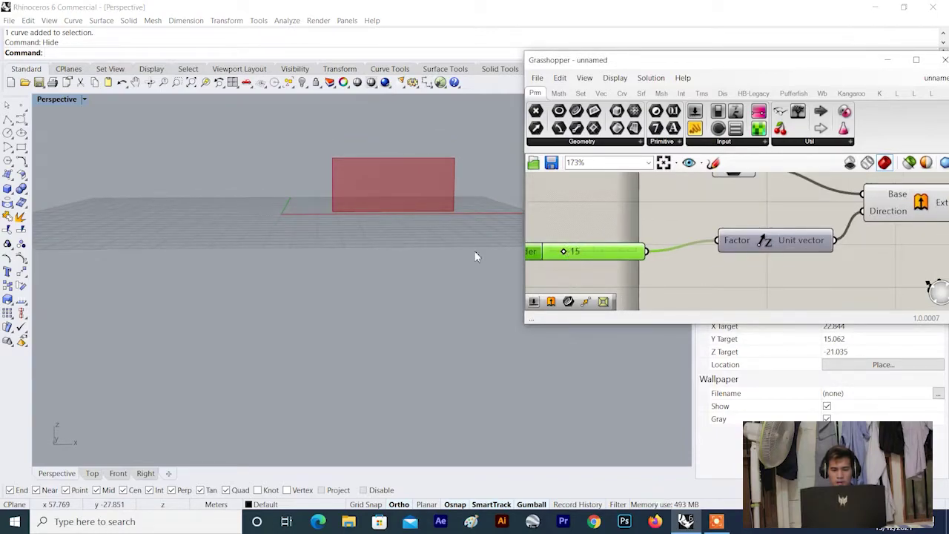
- Examine the height and proportions of the extruded surface in the Perspective view
scroll(380, 274, "down", 6)
right_click_drag(365, 222, 362, 191)
scroll(360, 239, "up", 7)
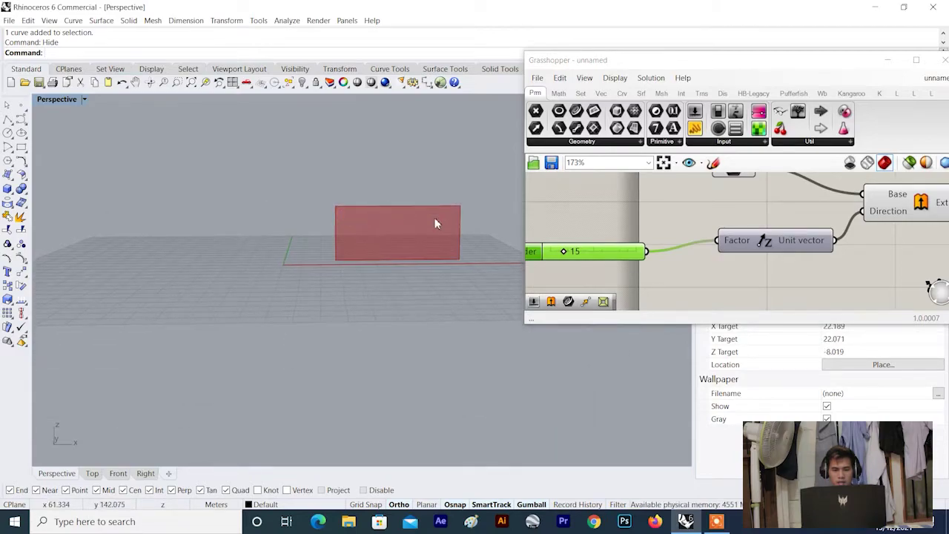
scroll(435, 241, "down", 6)
right_click_drag(462, 237, 422, 226)
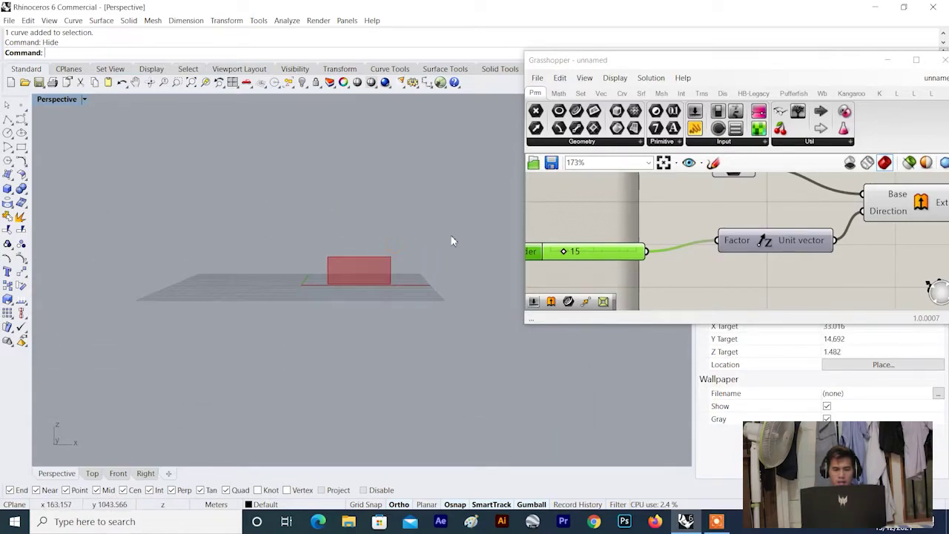
scroll(574, 252, "up", 2)
scroll(393, 263, "up", 4)
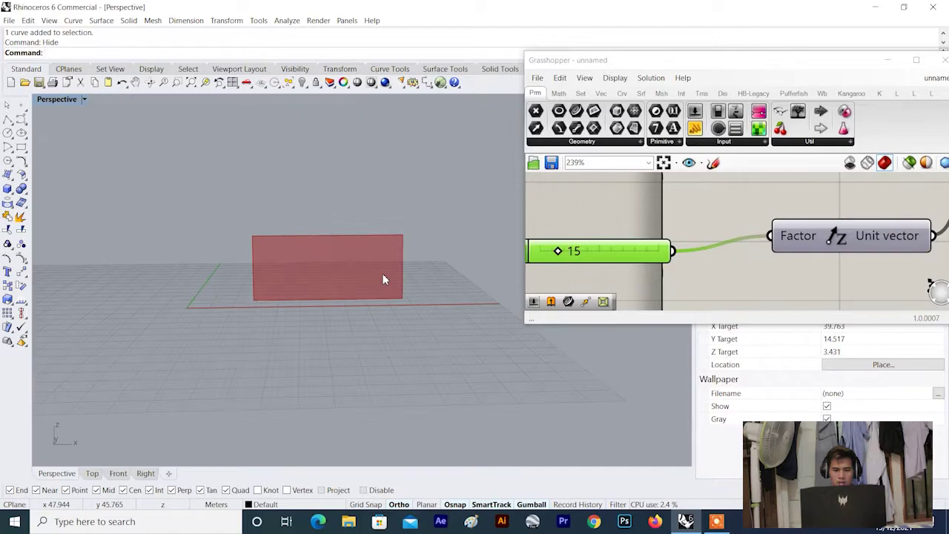
scroll(570, 262, "up", 1)
right_click_drag(570, 262, 583, 256)
scroll(651, 229, "down", 9)
scroll(808, 214, "up", 1)
right_click_drag(808, 214, 738, 227)
scroll(737, 226, "up", 1)
left_click(696, 227)
left_click(746, 245)
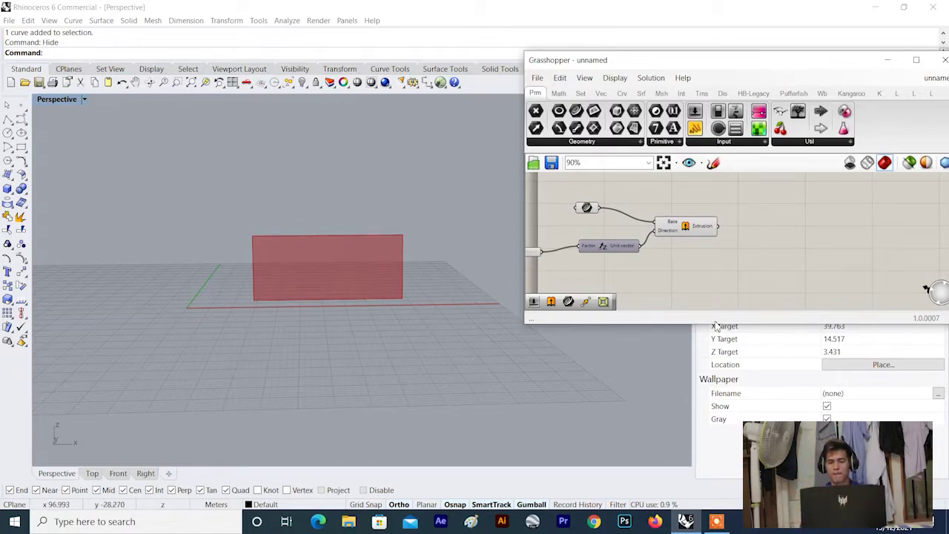
- Add an Isotrim component to the Grasshopper canvas, placed after the Extrude component
scroll(749, 256, "down", 3)
scroll(746, 253, "up", 6)
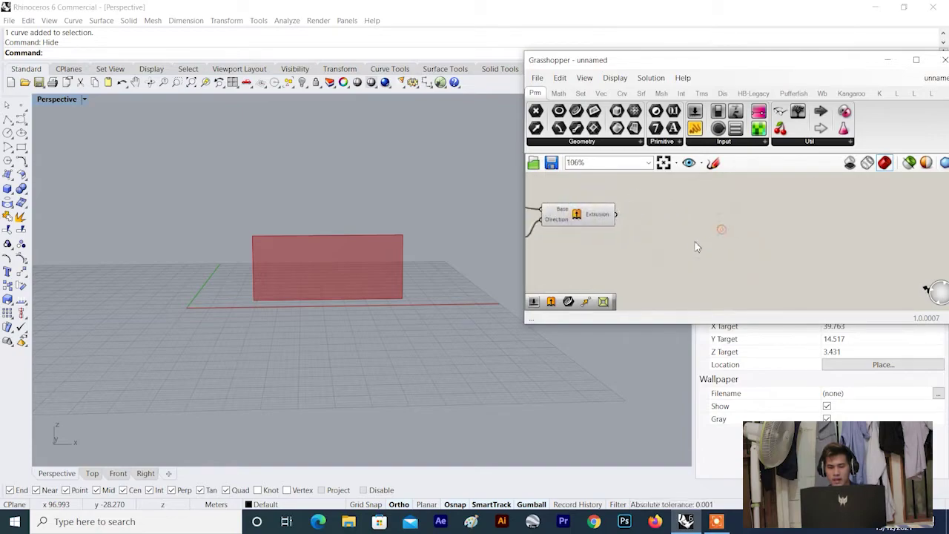
double_click(698, 250)
type("is")
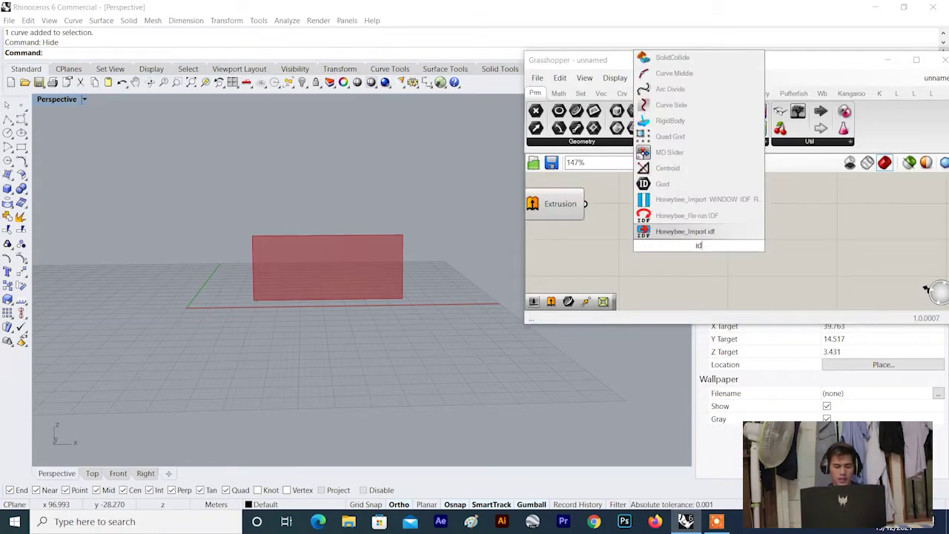
type("otrim")
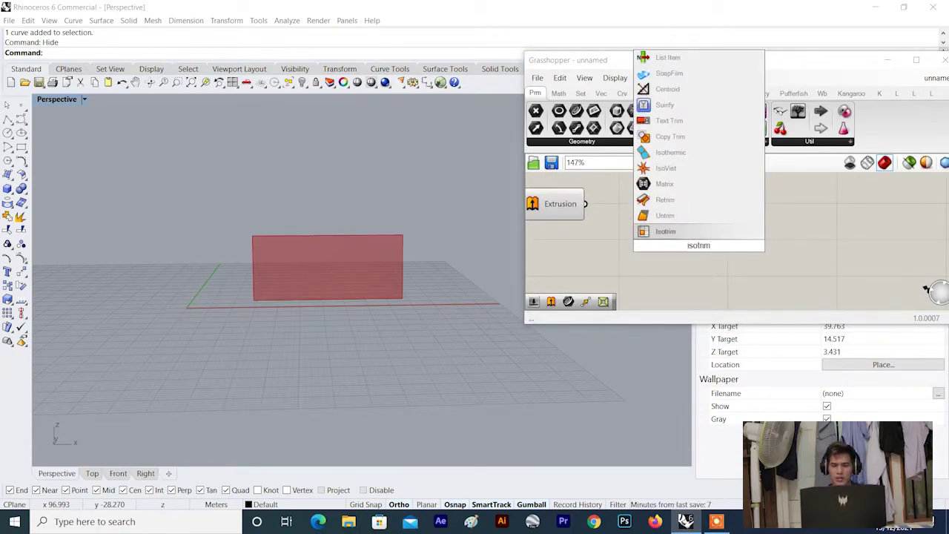
left_click(666, 232)
scroll(686, 236, "down", 4)
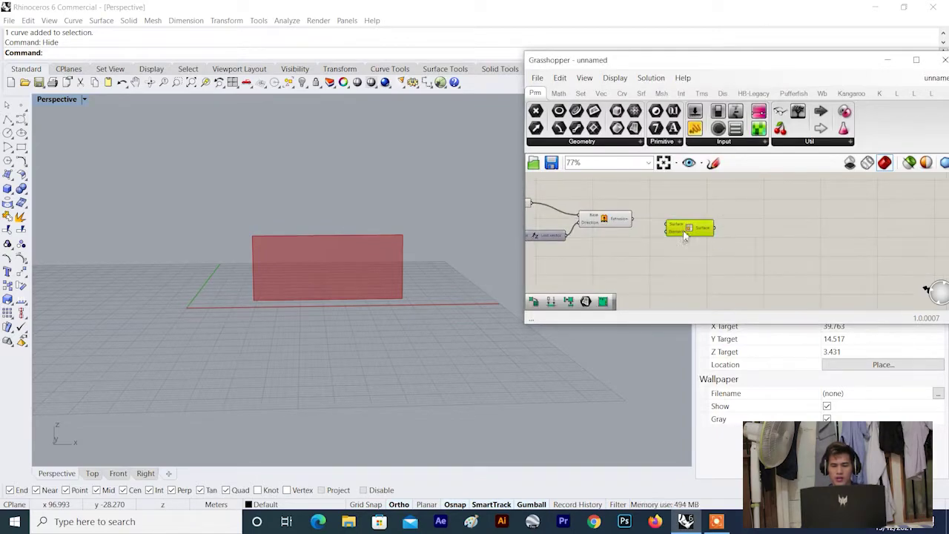
scroll(686, 236, "up", 4)
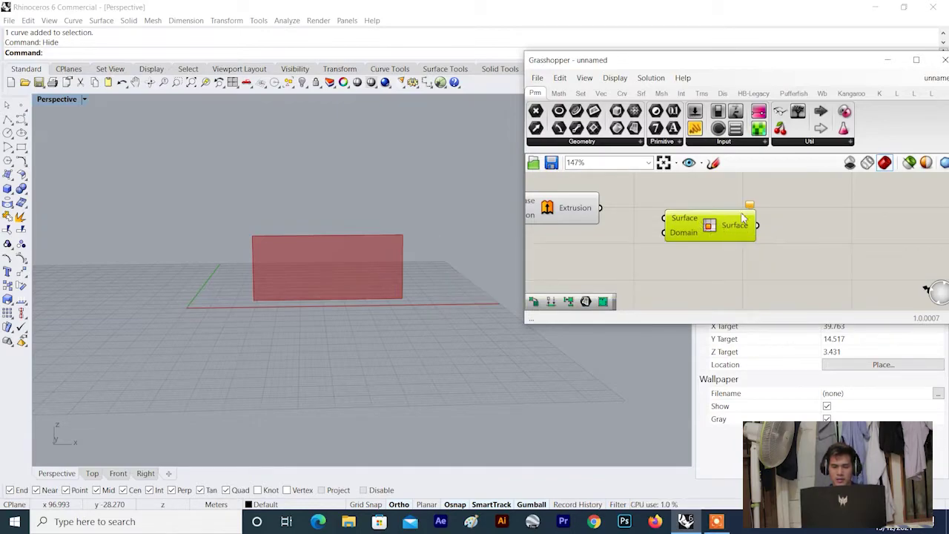
mouse_move(751, 210)
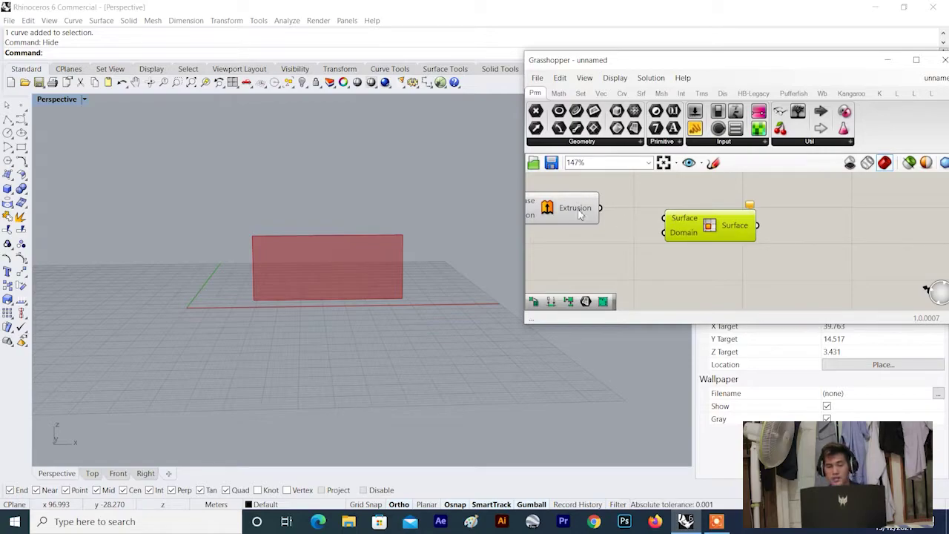
- Move the Isotrim component farther from the Extrude component to leave room for wiring
scroll(481, 249, "down", 3)
scroll(731, 204, "down", 5)
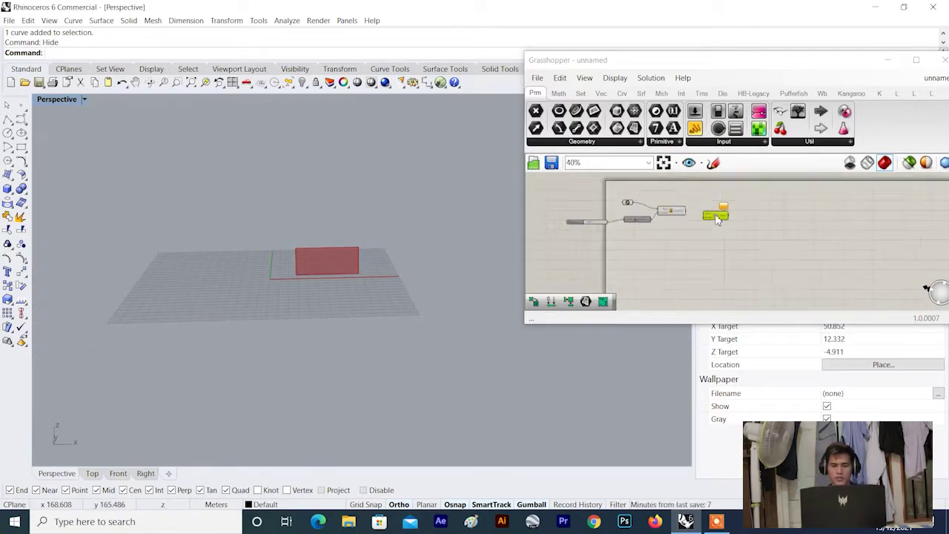
scroll(731, 204, "up", 2)
right_click_drag(724, 202, 738, 236)
scroll(720, 227, "down", 1)
left_click(578, 255)
left_click_drag(679, 177, 556, 252)
scroll(753, 207, "up", 3)
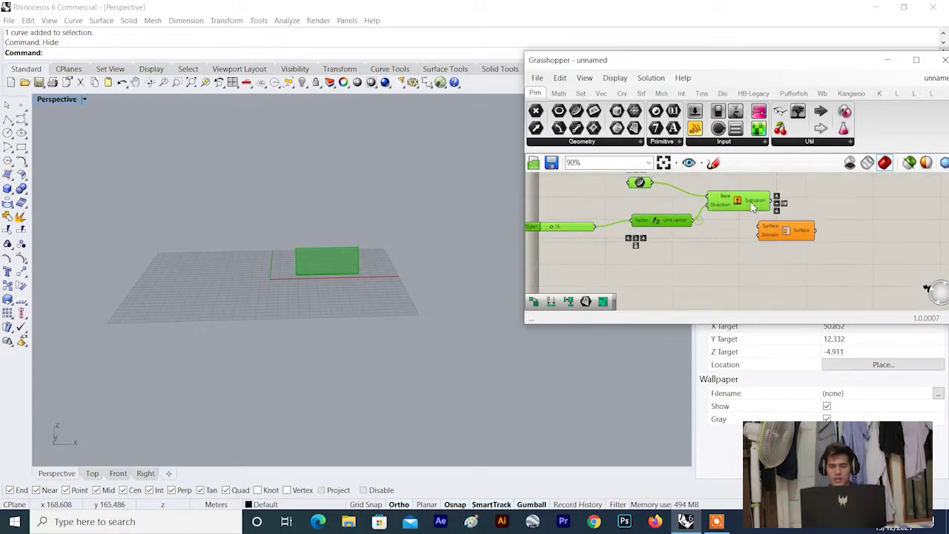
left_click_drag(803, 233, 842, 225)
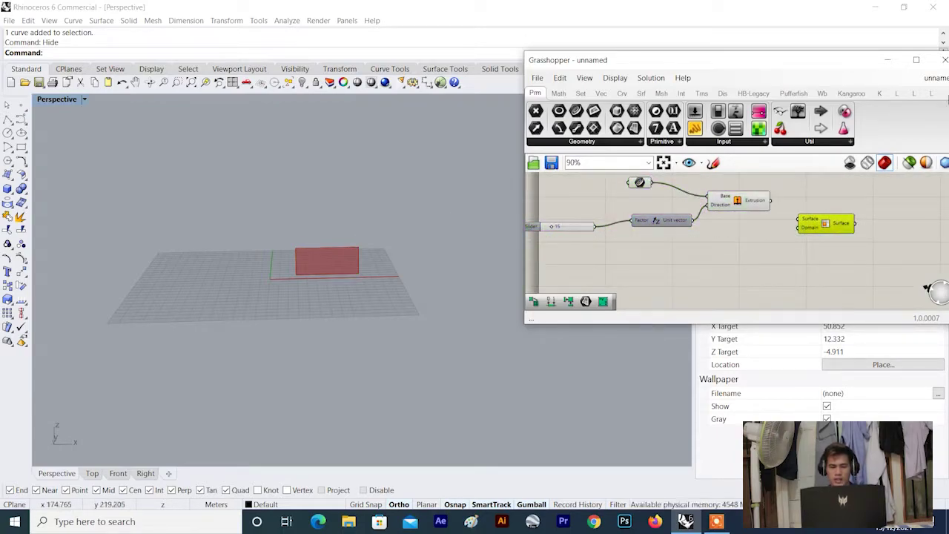
- Draw a straight line on the ground plane behind the extruded surface, running parallel to it
left_click(887, 60)
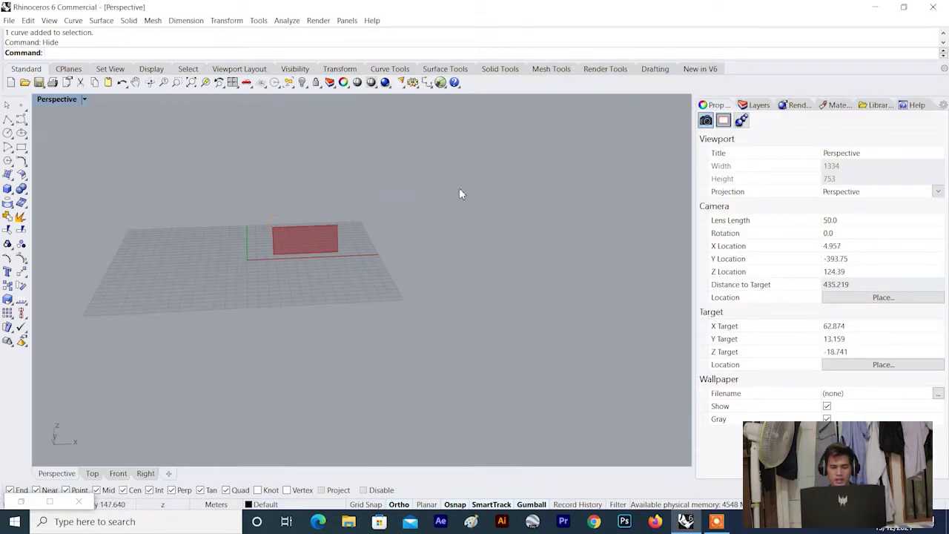
scroll(264, 236, "up", 11)
right_click_drag(264, 267, 280, 298)
scroll(264, 236, "down", 8)
scroll(287, 230, "up", 8)
key("Return")
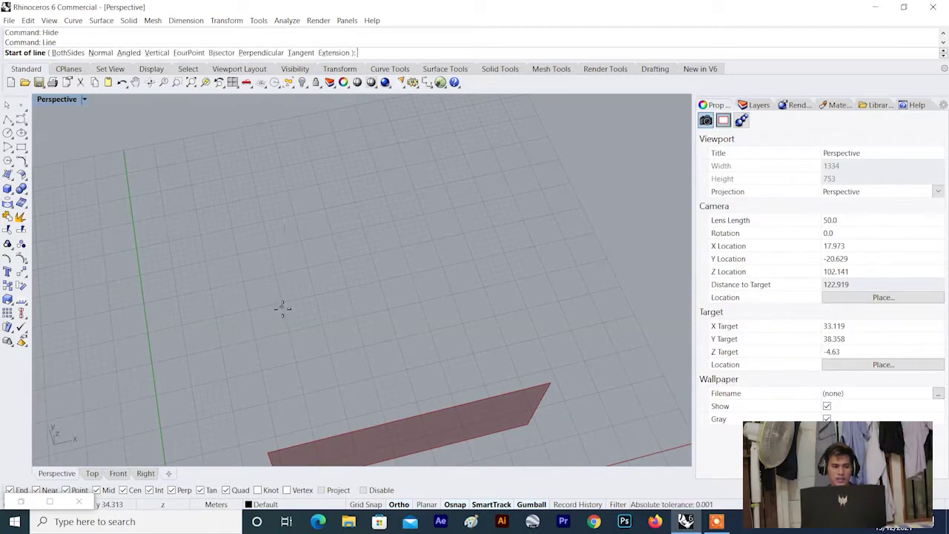
left_click(269, 303)
left_click(578, 263)
scroll(337, 315, "down", 4)
scroll(337, 315, "up", 4)
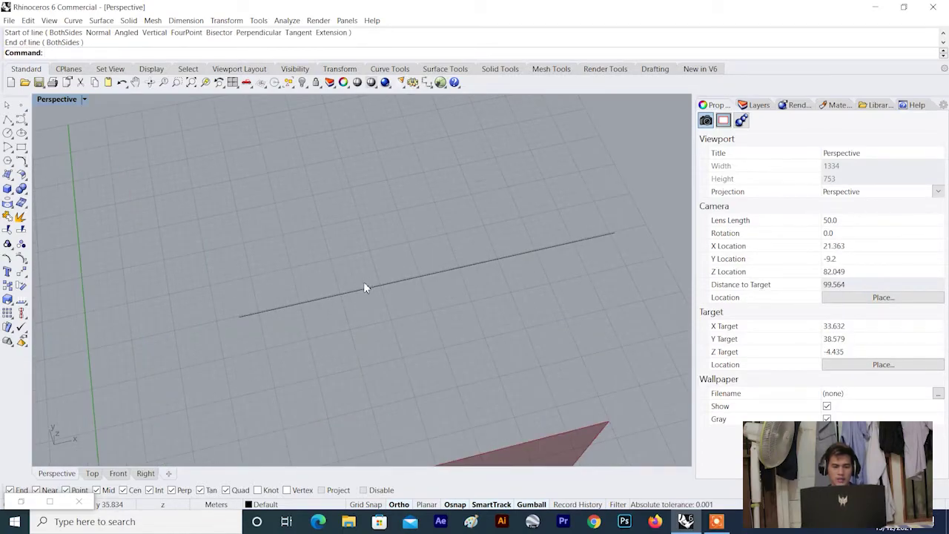
- Add a Curve parameter in Grasshopper and assign the newly drawn line to it
left_click(369, 288)
left_click(441, 83)
scroll(641, 255, "down", 4)
scroll(647, 267, "up", 2)
double_click(648, 267)
type("curv")
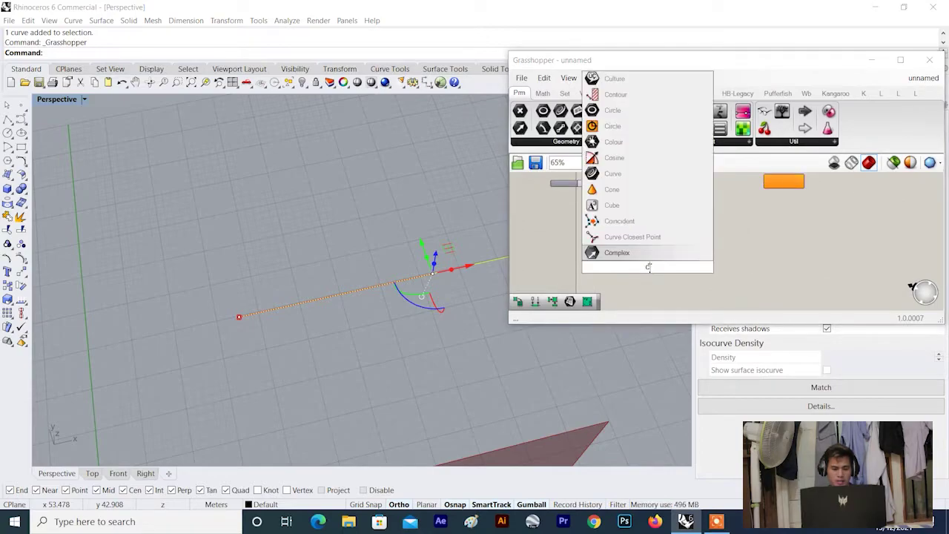
left_click(630, 221)
scroll(656, 265, "up", 5)
right_click(654, 261)
left_click(716, 418)
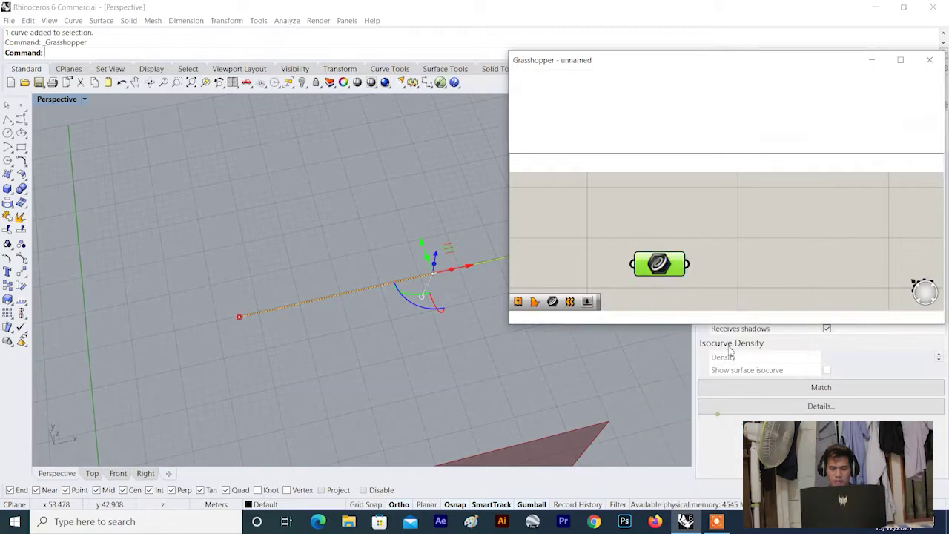
left_click(751, 262)
left_click(457, 245)
right_click_drag(784, 239, 658, 227)
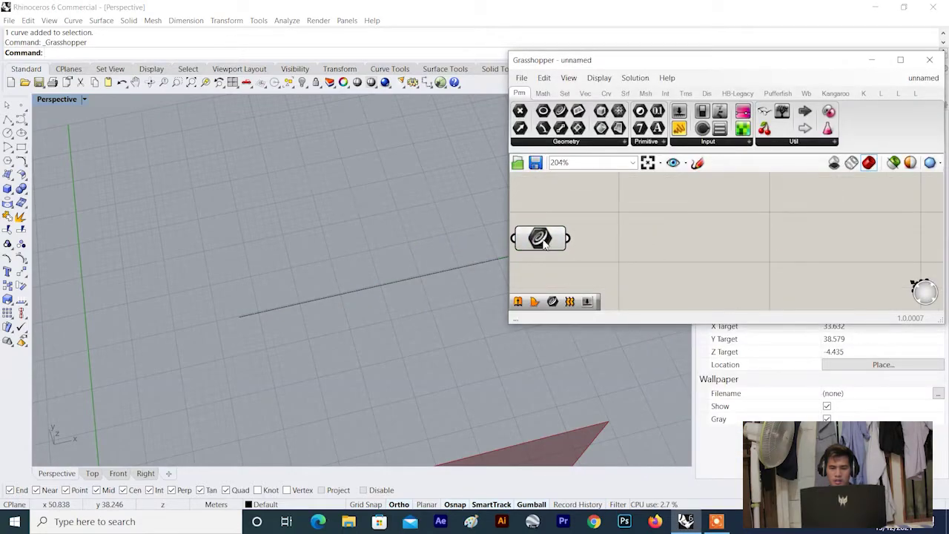
- Add a Divide Curve component and connect the Curve parameter to its Curve input
scroll(647, 237, "down", 4)
double_click(651, 280)
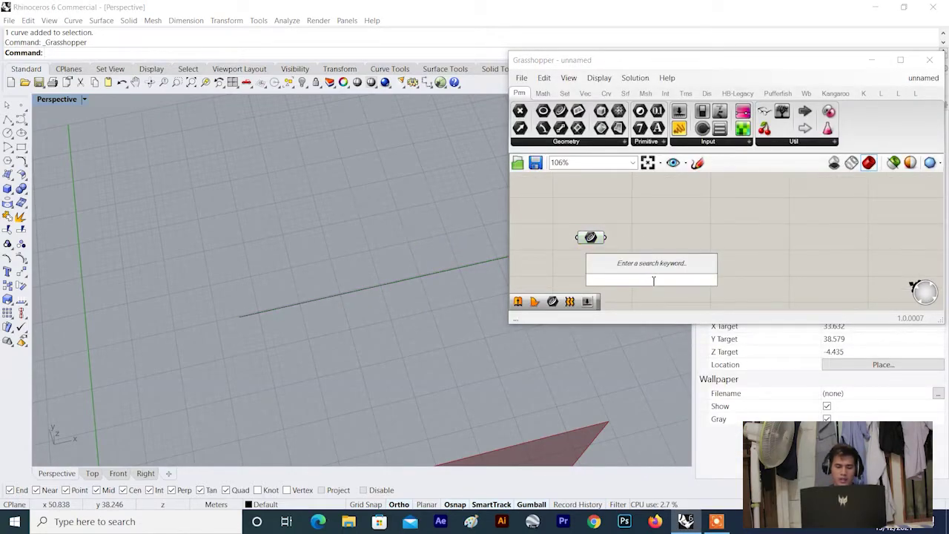
type("divide")
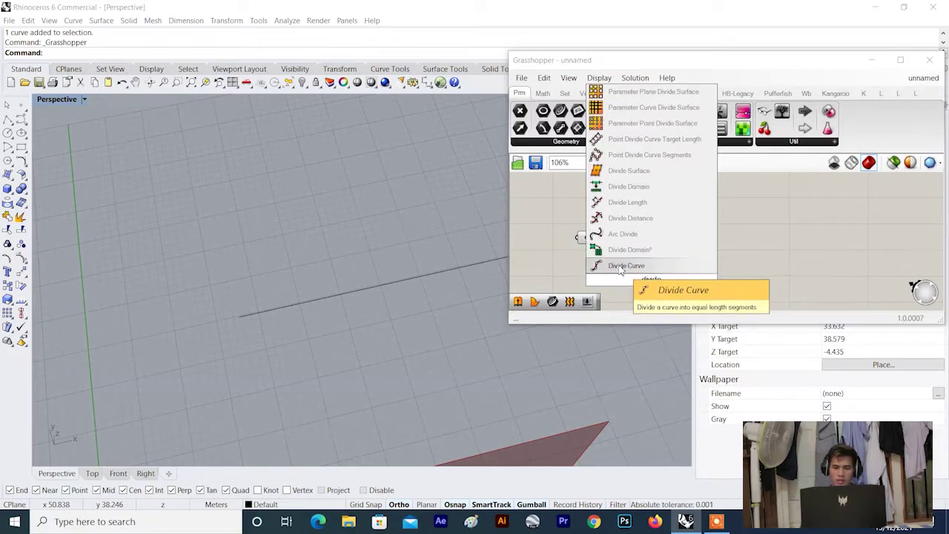
left_click(627, 265)
left_click_drag(609, 248, 722, 260)
scroll(716, 261, "down", 4)
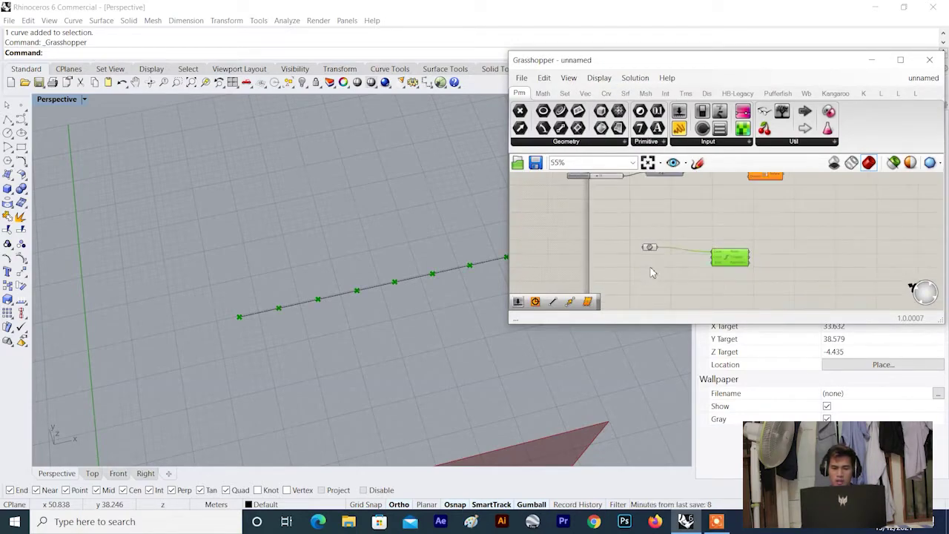
- Add a number slider with the value 60 and connect it to Divide Curve's Count input
scroll(650, 272, "up", 3)
double_click(651, 271)
type("3")
key("BackSpace")
type("6")
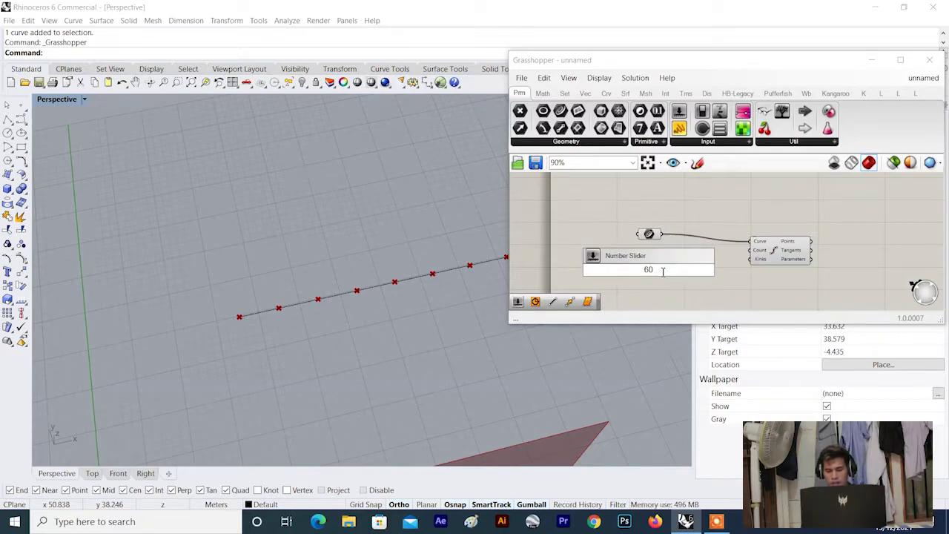
type("0")
key("Return")
left_click_drag(695, 272, 751, 253)
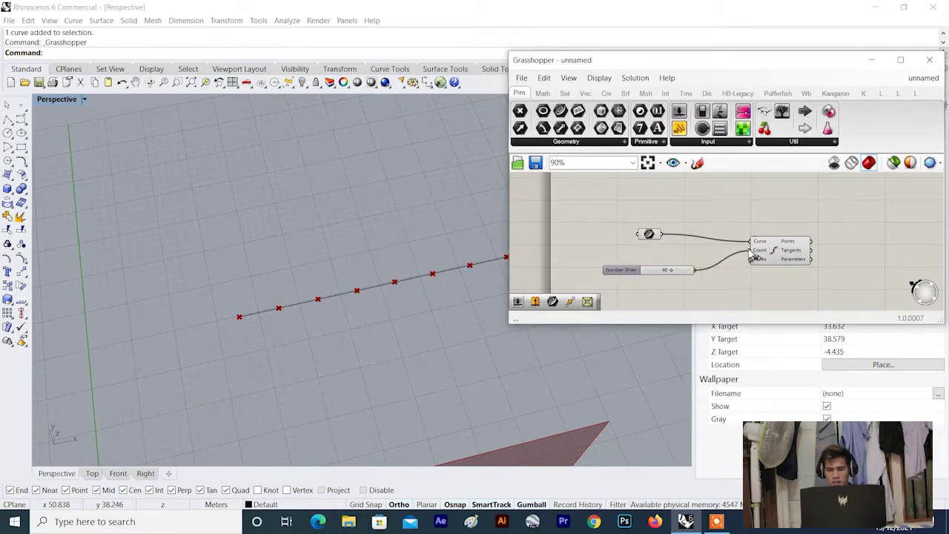
- Examine the spacing of the division points along the line in the Perspective view
scroll(318, 267, "down", 7)
right_click_drag(317, 265, 364, 256)
scroll(364, 256, "up", 5)
scroll(364, 256, "up", 4)
scroll(420, 203, "up", 2)
right_click_drag(414, 204, 395, 216)
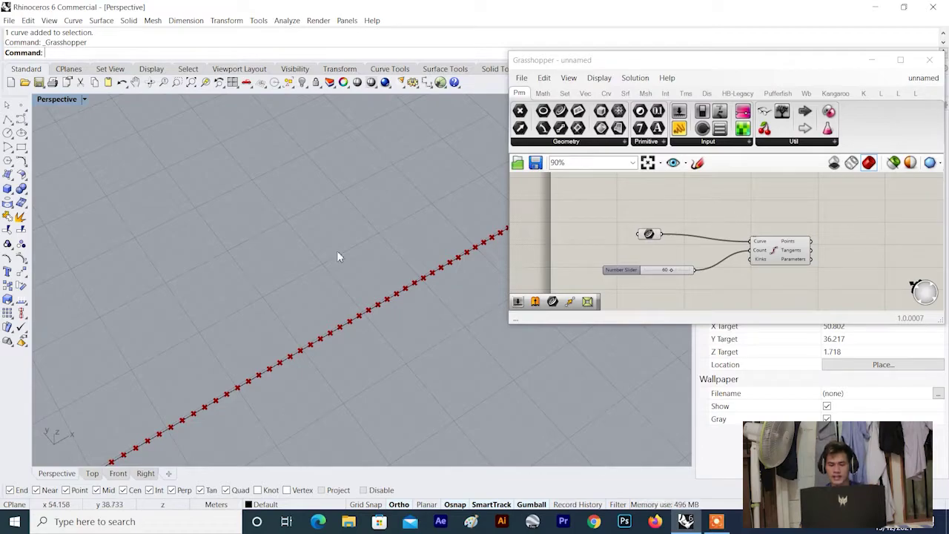
scroll(331, 263, "down", 5)
scroll(347, 258, "up", 3)
scroll(347, 259, "up", 5)
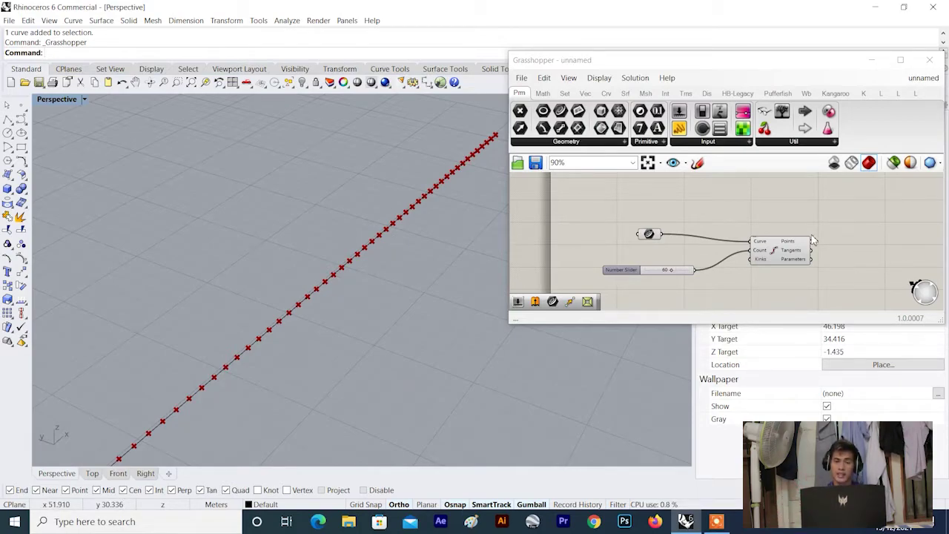
- Delete the demonstration Curve parameter, its count slider and the Divide Curve component from the canvas
scroll(617, 216, "down", 5)
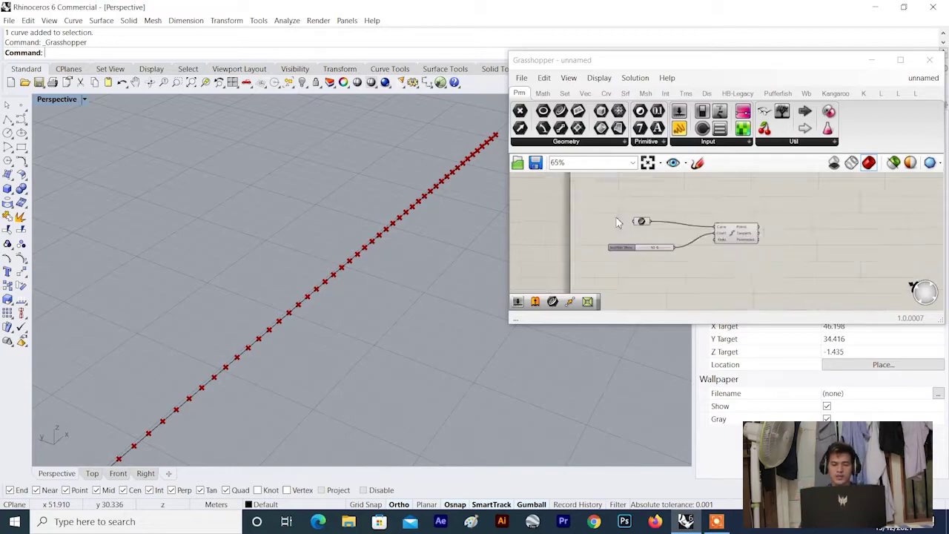
scroll(241, 275, "down", 8)
right_click_drag(241, 275, 347, 236)
scroll(735, 252, "up", 4)
scroll(617, 202, "down", 3)
right_click_drag(614, 202, 661, 246)
scroll(662, 246, "up", 2)
left_click_drag(670, 216, 541, 294)
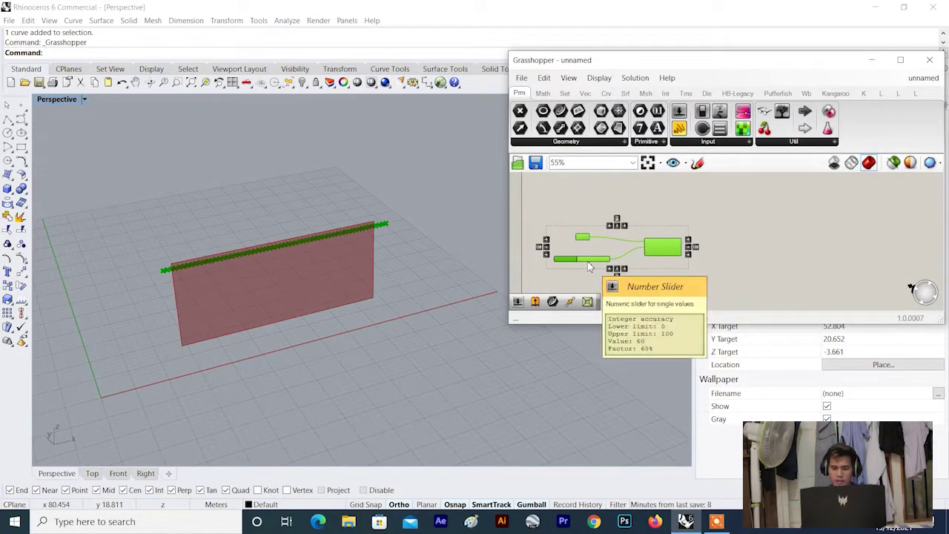
key("Delete")
- Examine the extruded surface from the front in the Perspective view as the object to subdivide
right_click_drag(379, 274, 381, 240)
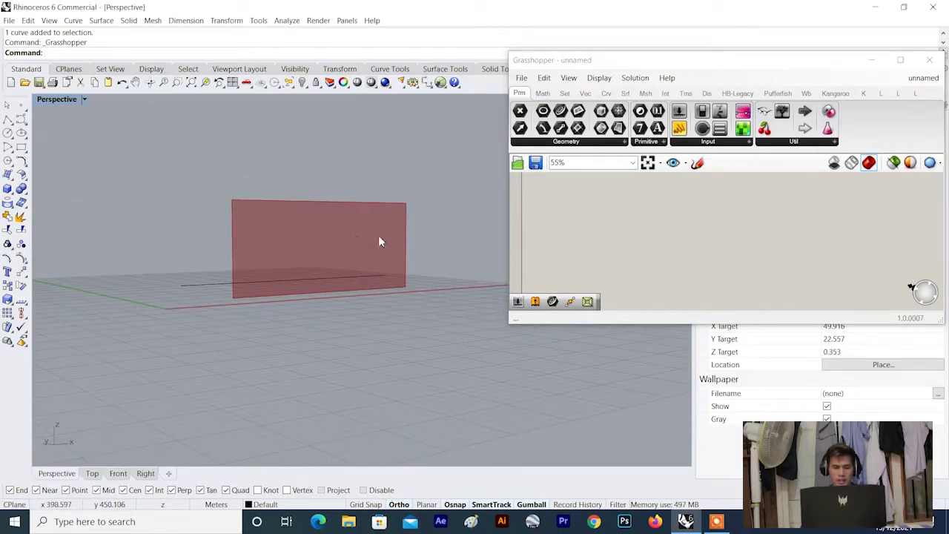
scroll(311, 233, "up", 1)
scroll(300, 221, "up", 4)
right_click_drag(296, 220, 289, 232)
scroll(289, 233, "down", 5)
scroll(287, 230, "up", 2)
scroll(274, 212, "up", 3)
scroll(255, 238, "down", 1)
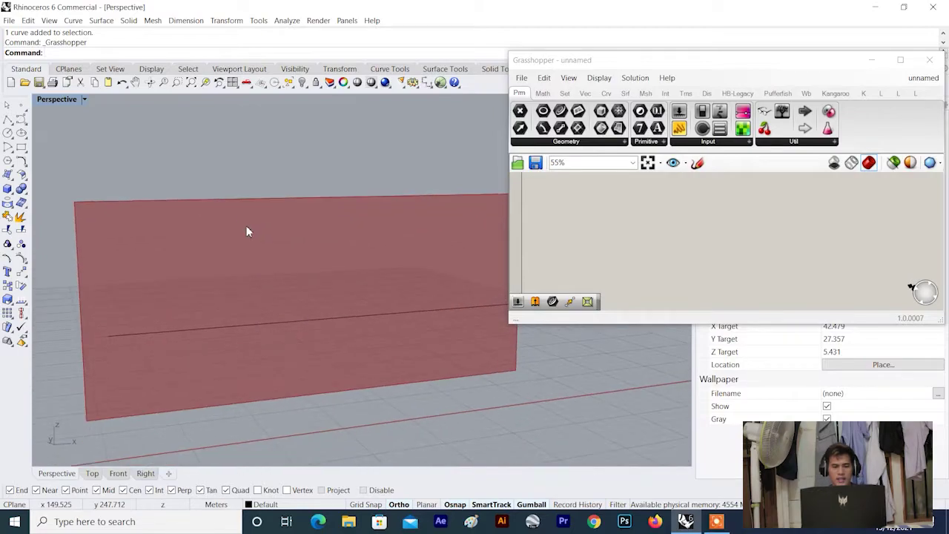
- Reposition the Isotrim component and connect the Extrude component's Extrusion output to its Surface input
left_click(633, 240)
scroll(631, 240, "up", 2)
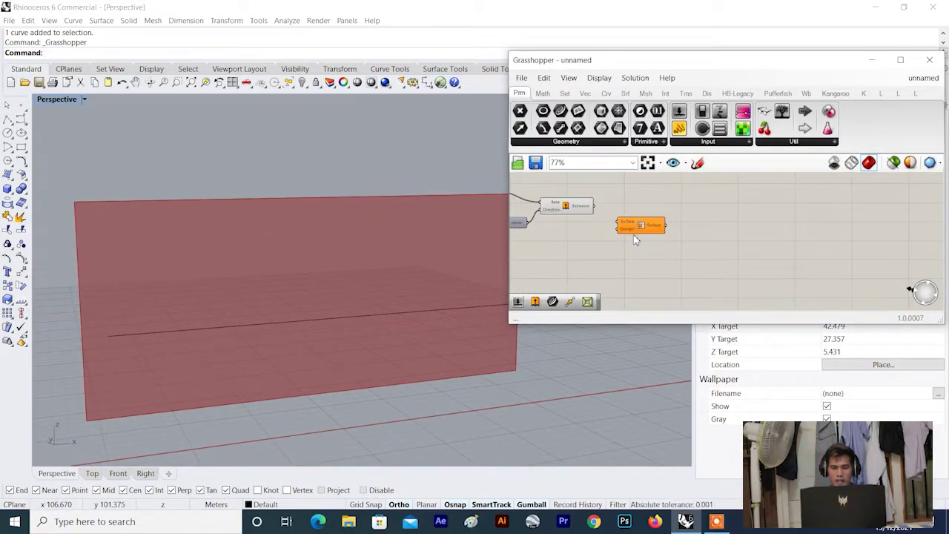
left_click_drag(637, 220, 666, 230)
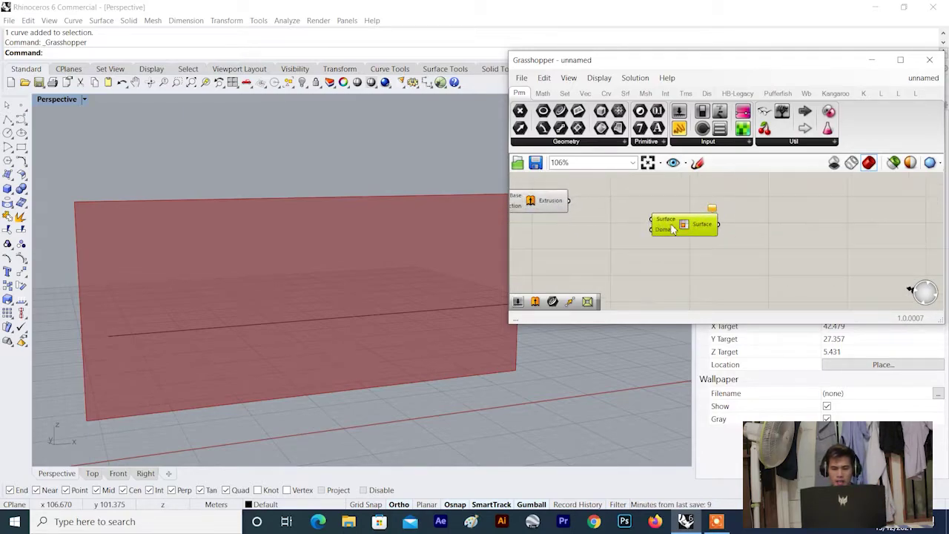
scroll(656, 222, "up", 2)
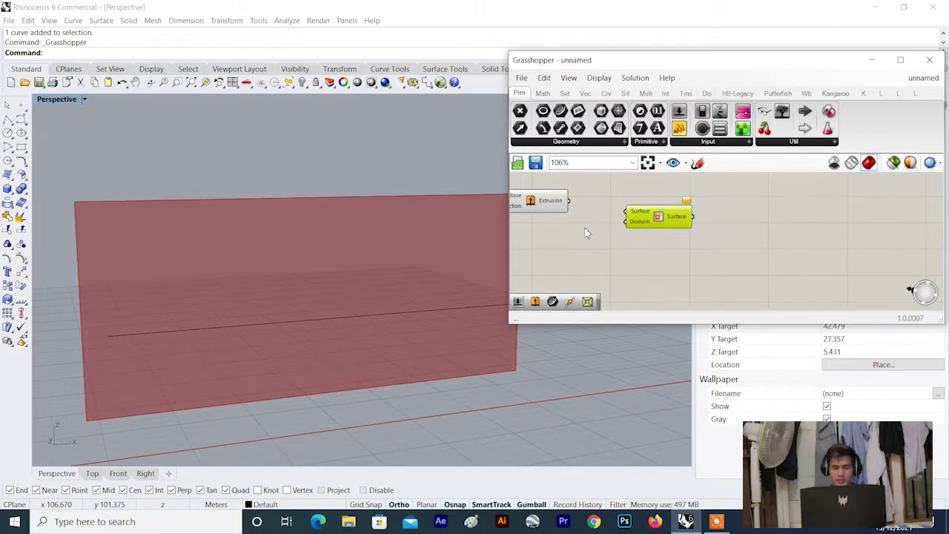
scroll(245, 201, "down", 5)
right_click_drag(258, 203, 302, 259)
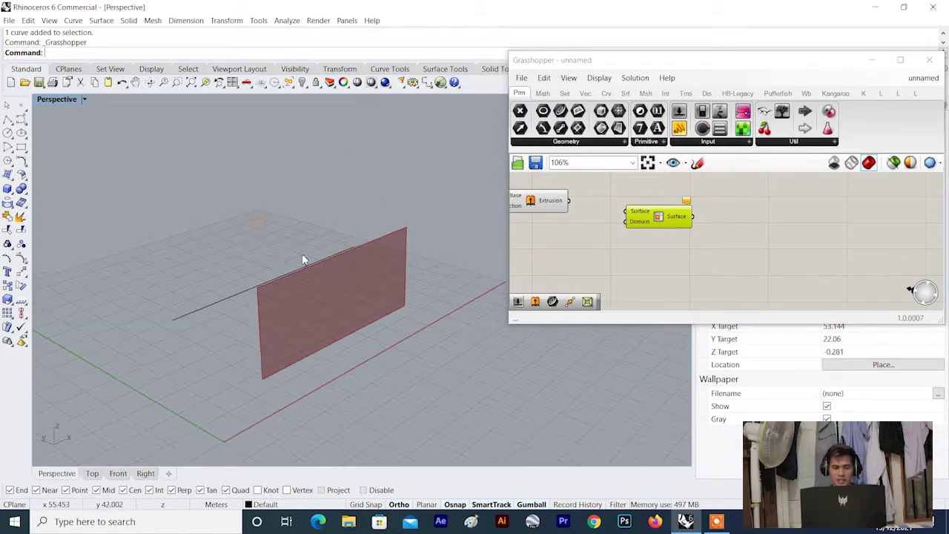
scroll(326, 270, "up", 1)
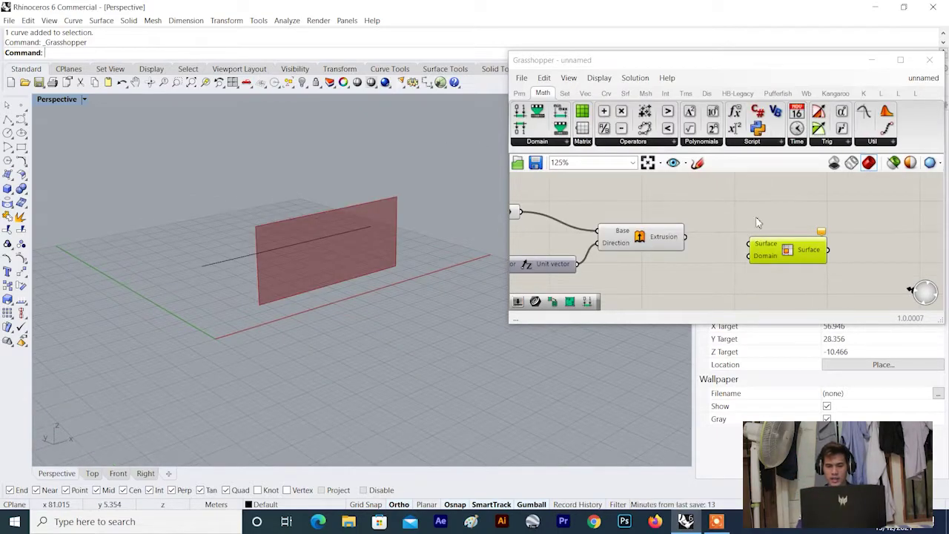
scroll(757, 221, "up", 2)
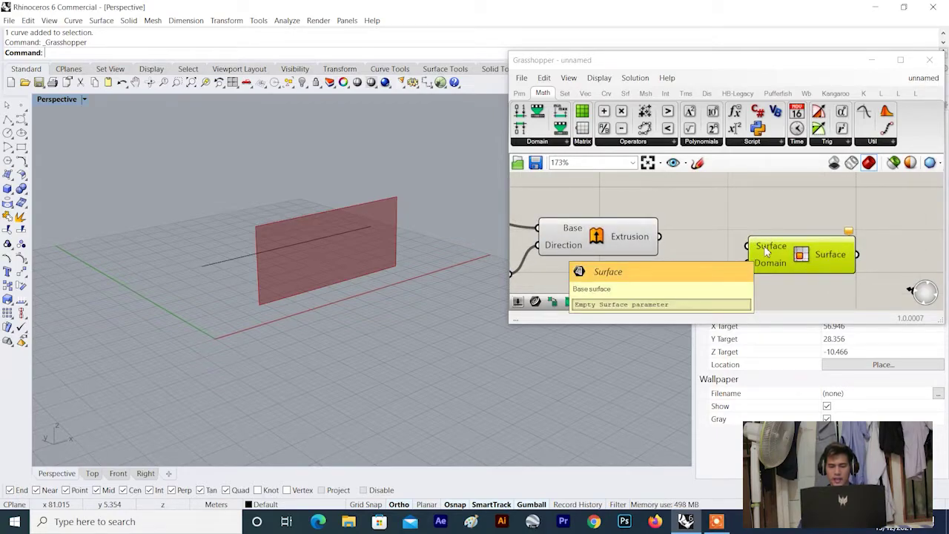
left_click_drag(659, 236, 755, 249)
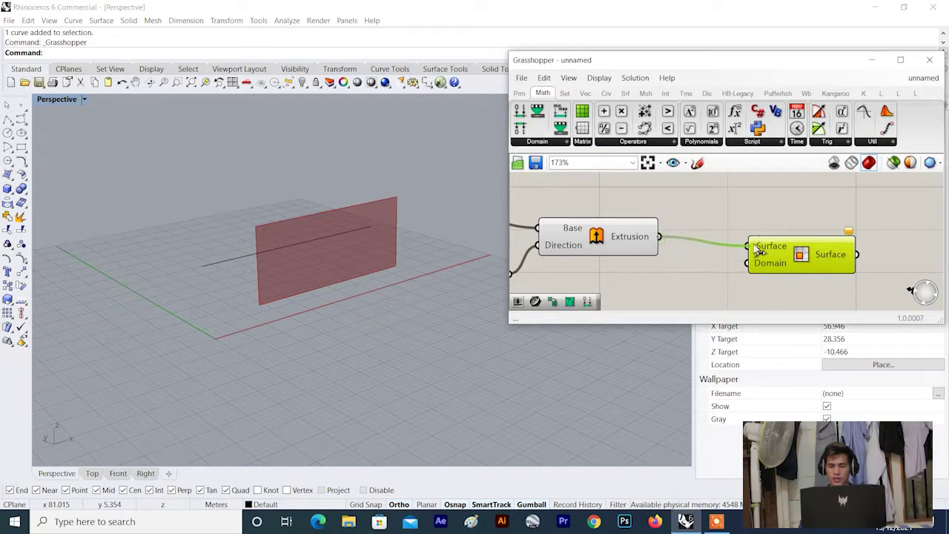
scroll(755, 264, "down", 2)
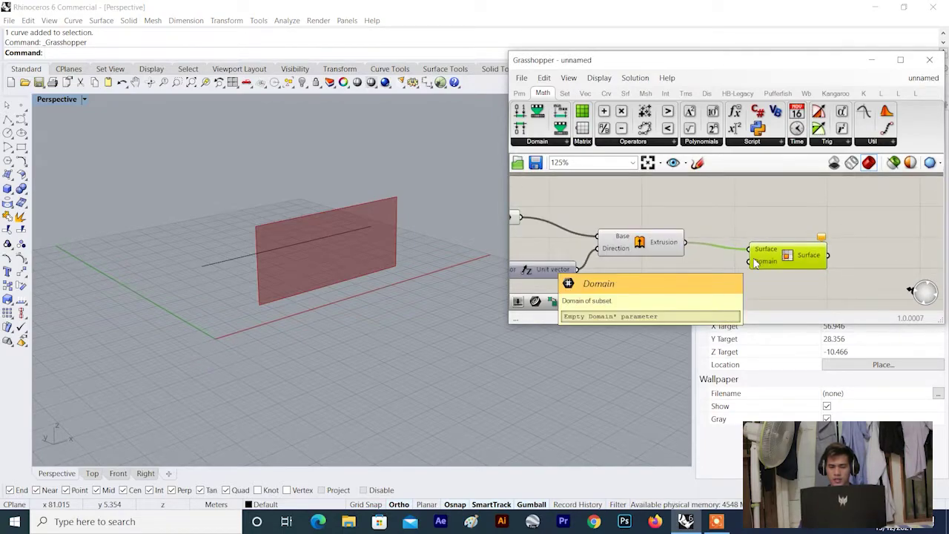
- Turn off the viewport preview of the Extrude component
scroll(685, 255, "up", 1)
left_click(656, 249)
right_click(678, 190)
left_click(710, 214)
left_click(791, 190)
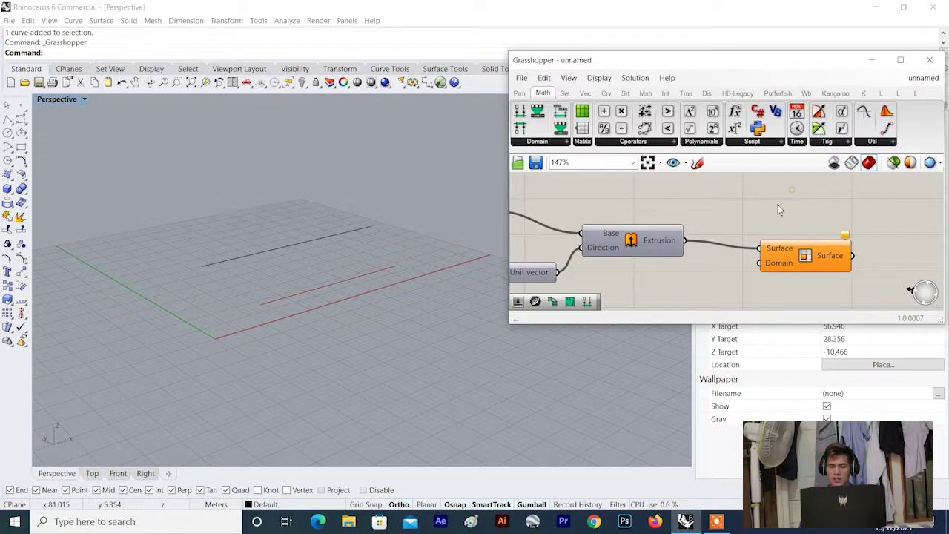
- Move the Isotrim component slightly farther away from the Extrude component on the canvas
scroll(776, 212, "down", 3)
right_click_drag(773, 214, 698, 207)
left_click_drag(704, 233, 729, 233)
scroll(729, 233, "up", 6)
scroll(728, 232, "down", 3)
right_click_drag(727, 231, 724, 224)
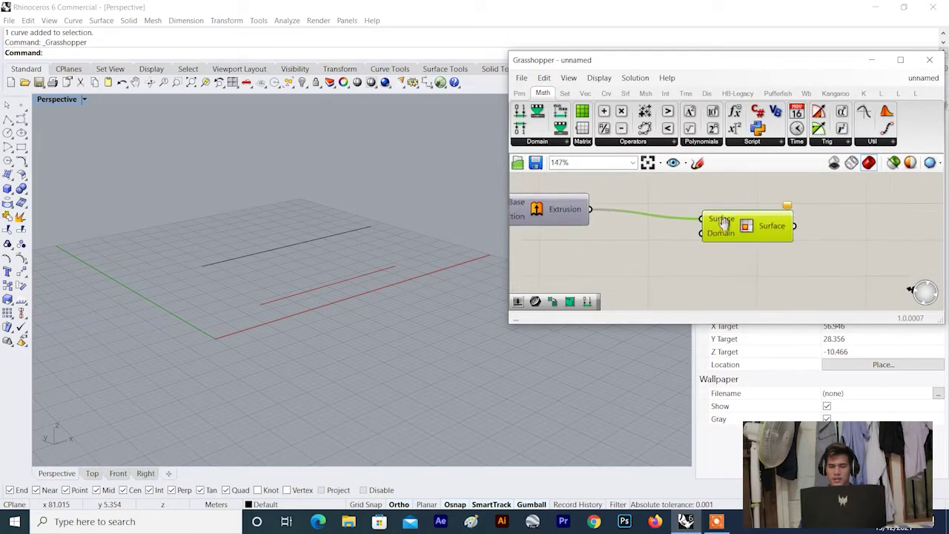
scroll(742, 226, "up", 1)
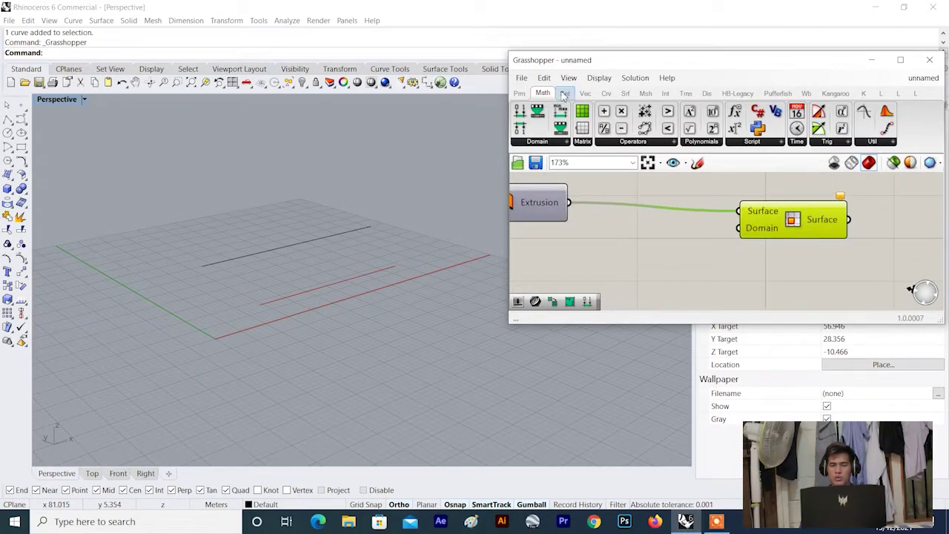
- Add a Divide Domain² component to the canvas between and below the Extrude and Isotrim components
left_click(565, 142)
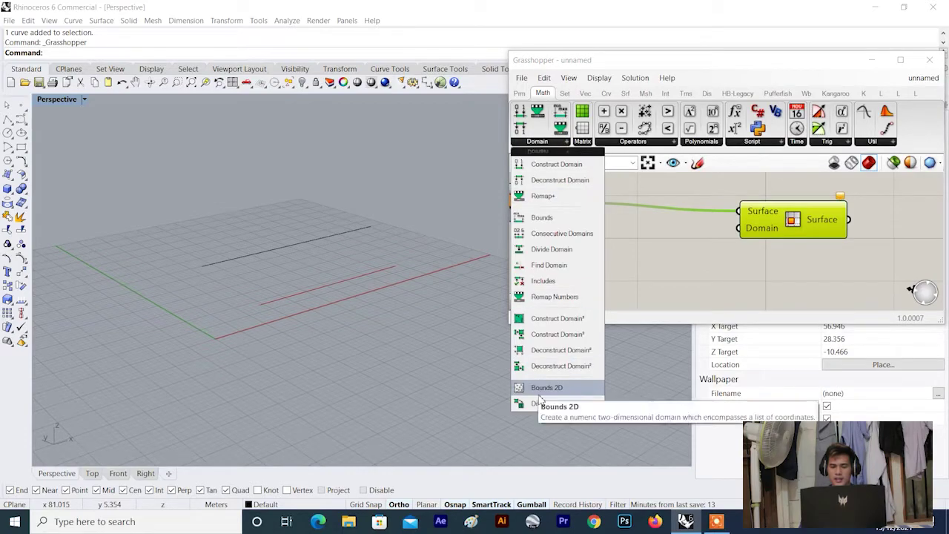
left_click_drag(536, 403, 650, 273)
scroll(616, 267, "down", 2)
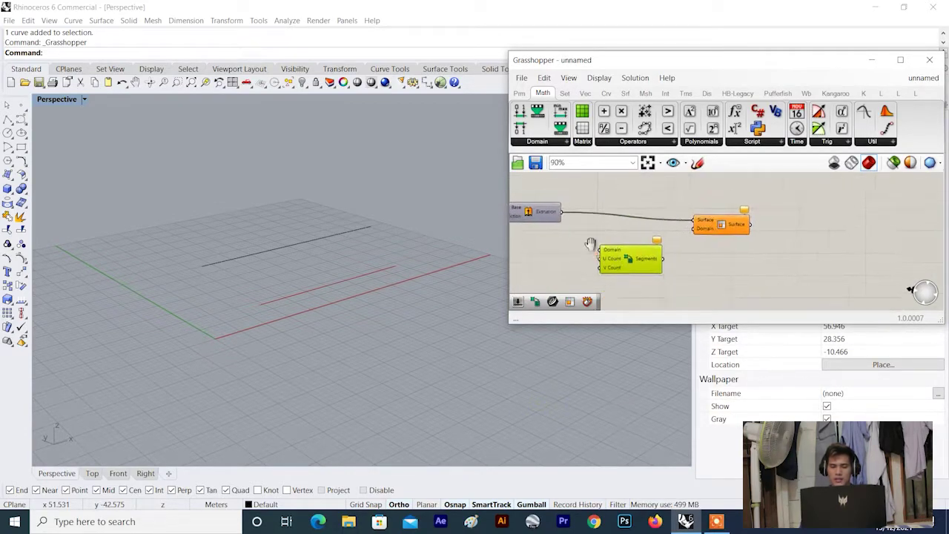
scroll(613, 250, "up", 1)
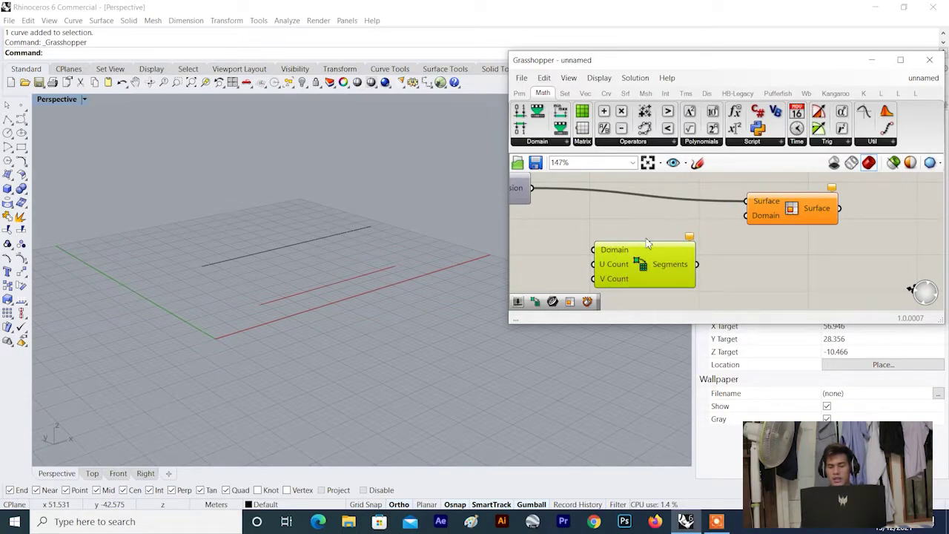
- Turn the Extrude component's viewport preview back on
scroll(647, 243, "down", 2)
scroll(539, 215, "up", 3)
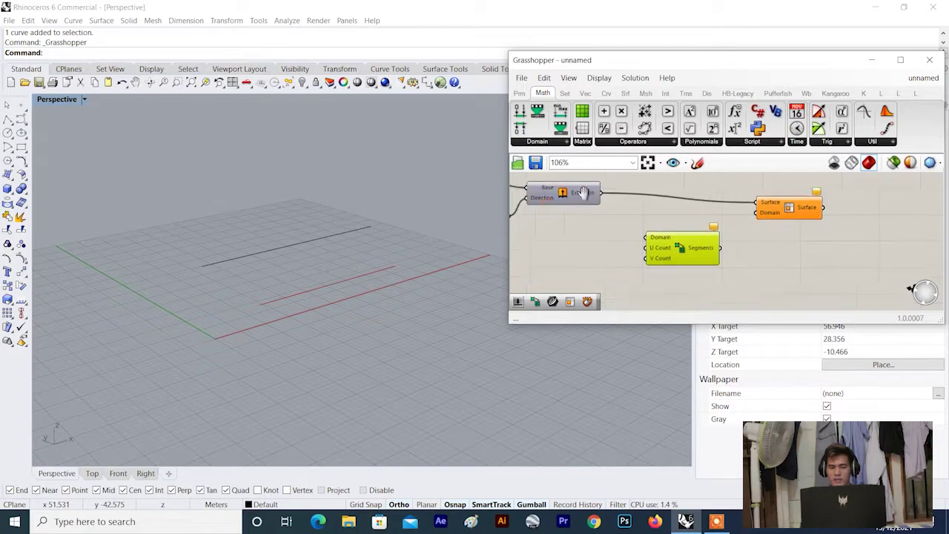
left_click(581, 192)
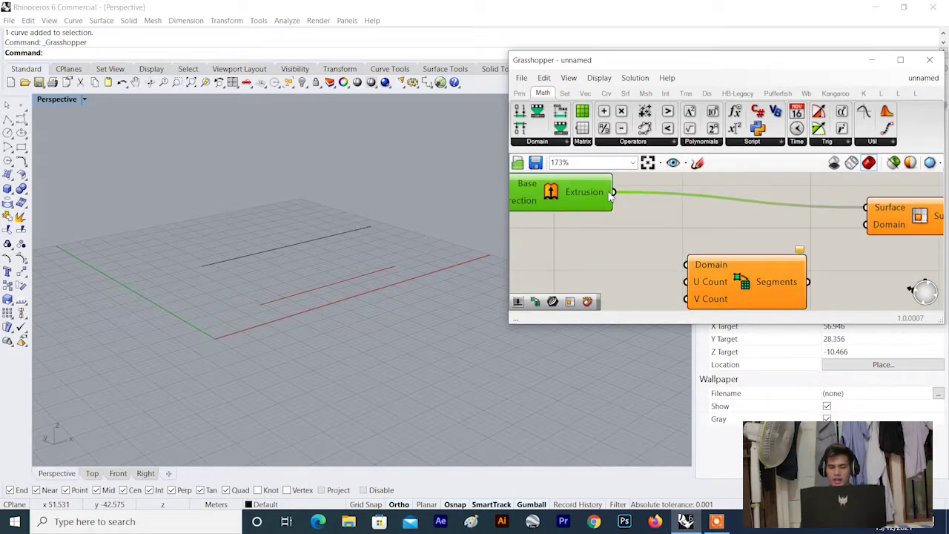
right_click(642, 185)
left_click(664, 190)
left_click(602, 231)
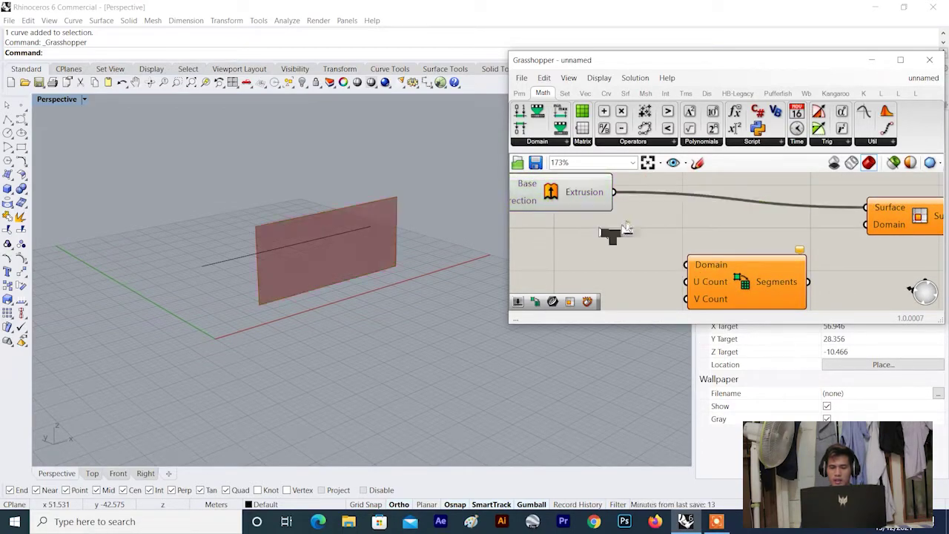
- Connect Extrusion to the Domain input of Divide Domain², and its Segments output to Isotrim's Domain input
left_click_drag(615, 192, 686, 265)
left_click_drag(749, 285, 733, 280)
left_click_drag(791, 279, 866, 224)
right_click_drag(267, 256, 253, 242)
scroll(270, 238, "up", 8)
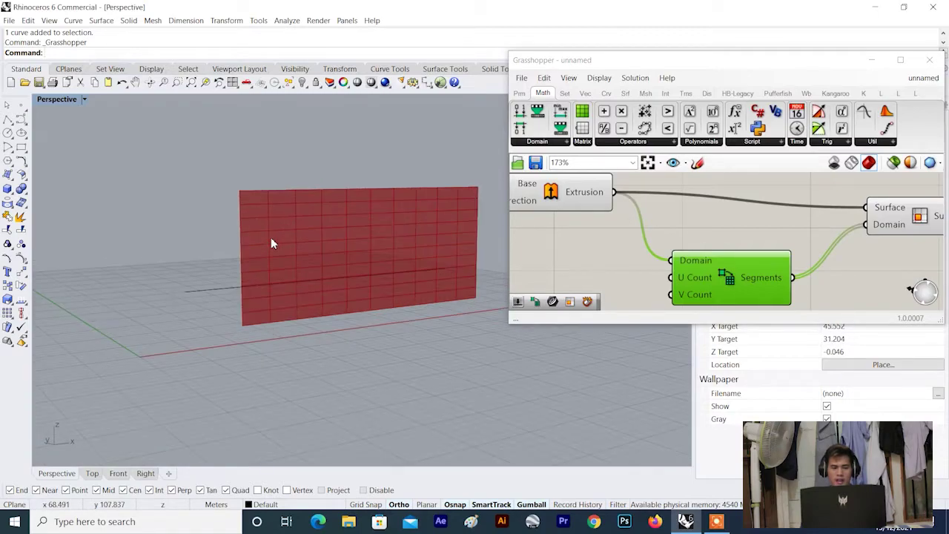
- Hide the Extrude component's preview so only the Isotrim subdivision is displayed
left_click(586, 198)
right_click(646, 193)
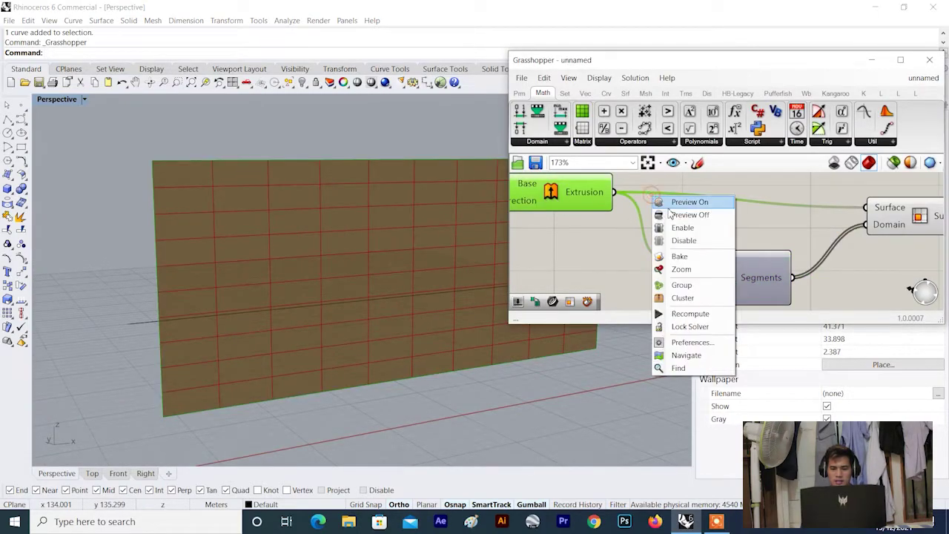
left_click(688, 214)
scroll(248, 228, "down", 5)
scroll(339, 257, "up", 5)
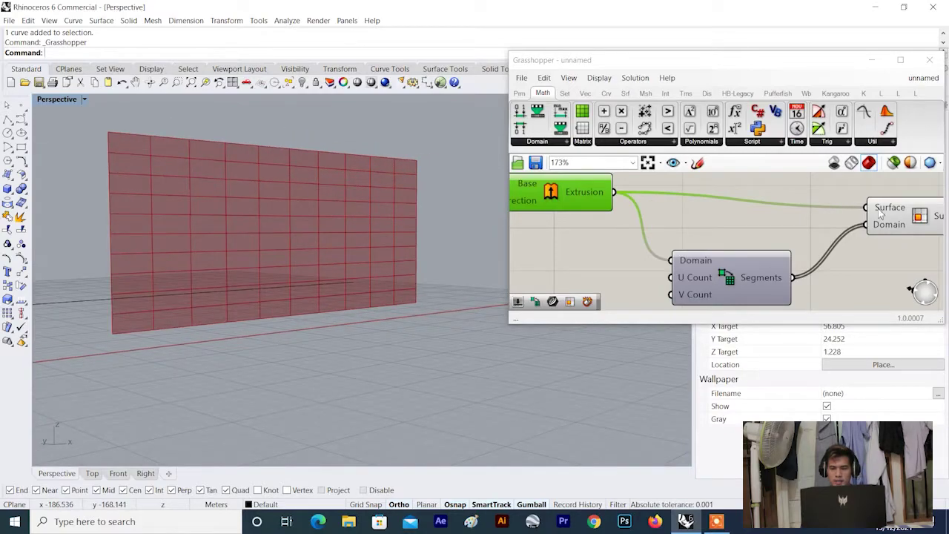
left_click(710, 214)
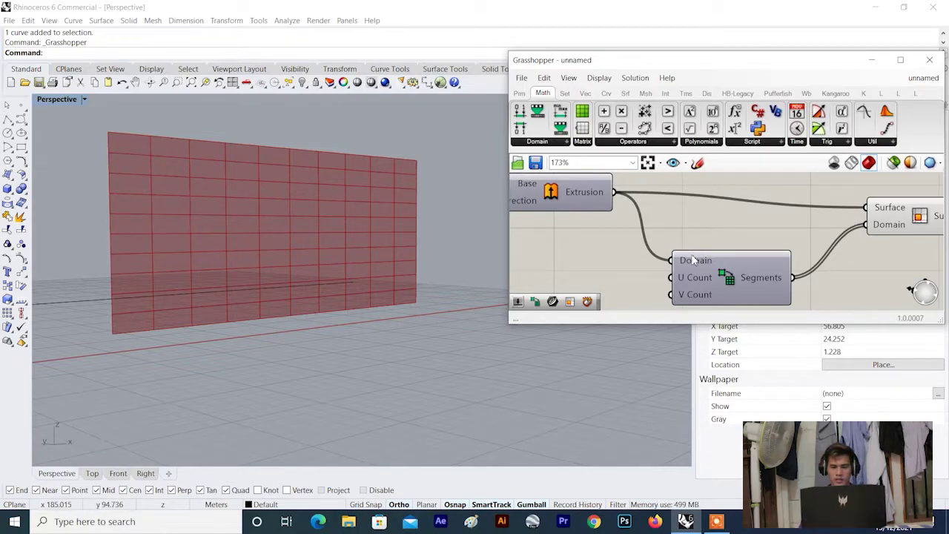
- Add a number slider set to 100 and connect it to both the U Count and V Count inputs of Divide Domain²
right_click_drag(693, 259, 647, 280)
double_click(622, 261)
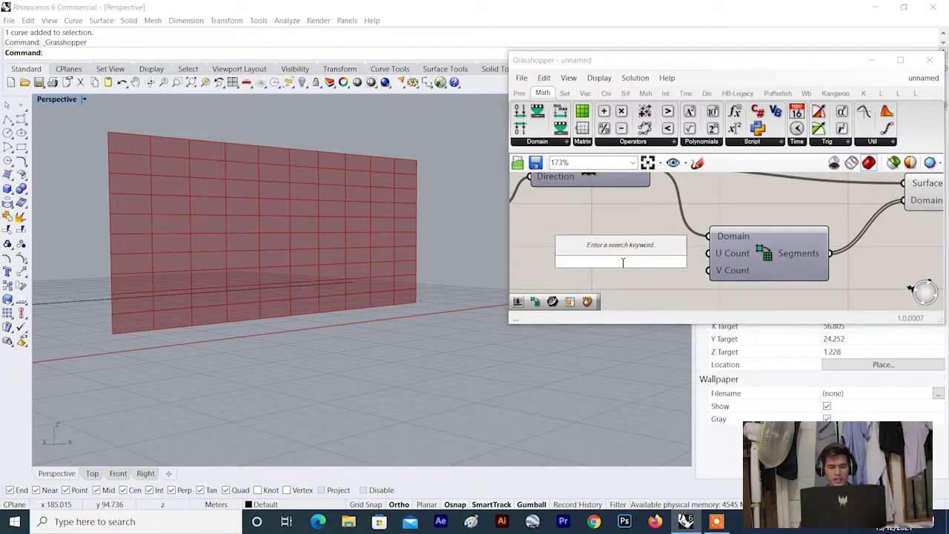
type("100")
key("Return")
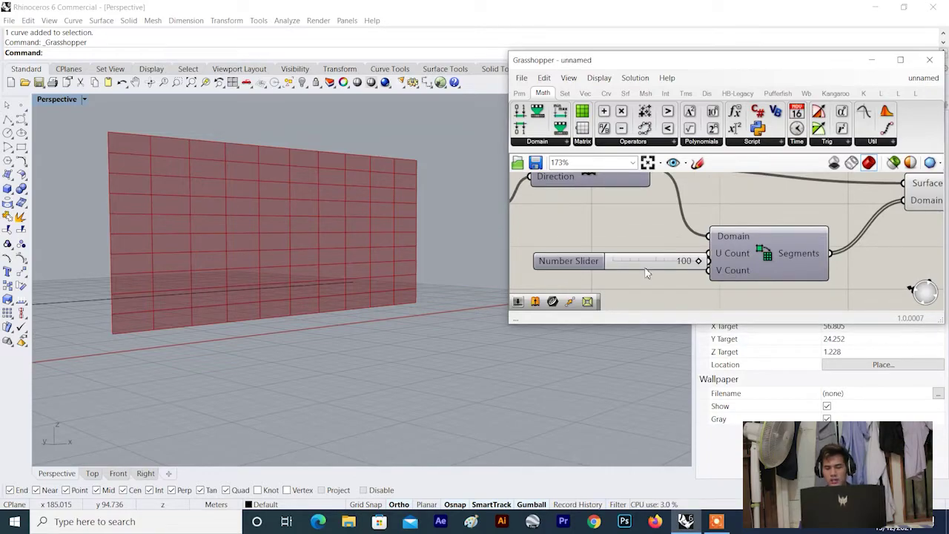
left_click_drag(676, 263, 717, 283)
- Examine the density and direction of the U and V subdivisions on the surface in the Perspective view
right_click_drag(334, 281, 285, 260)
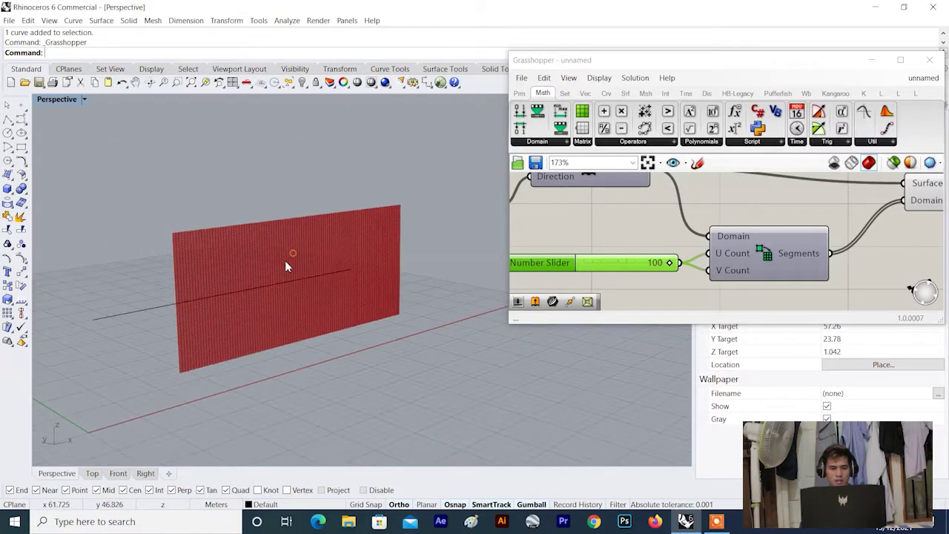
scroll(188, 241, "up", 5)
scroll(185, 222, "down", 4)
scroll(149, 210, "up", 6)
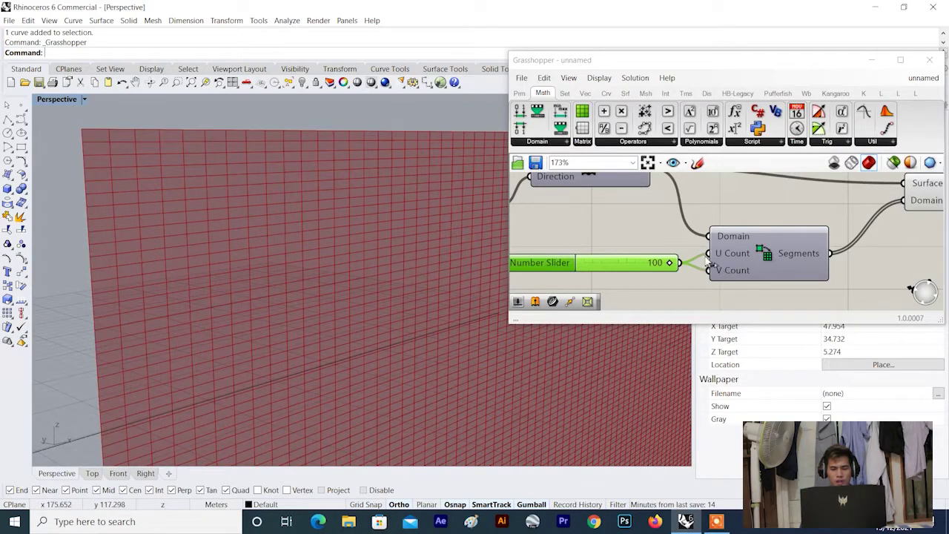
scroll(222, 260, "down", 4)
scroll(182, 242, "up", 4)
scroll(119, 196, "down", 4)
scroll(173, 206, "up", 2)
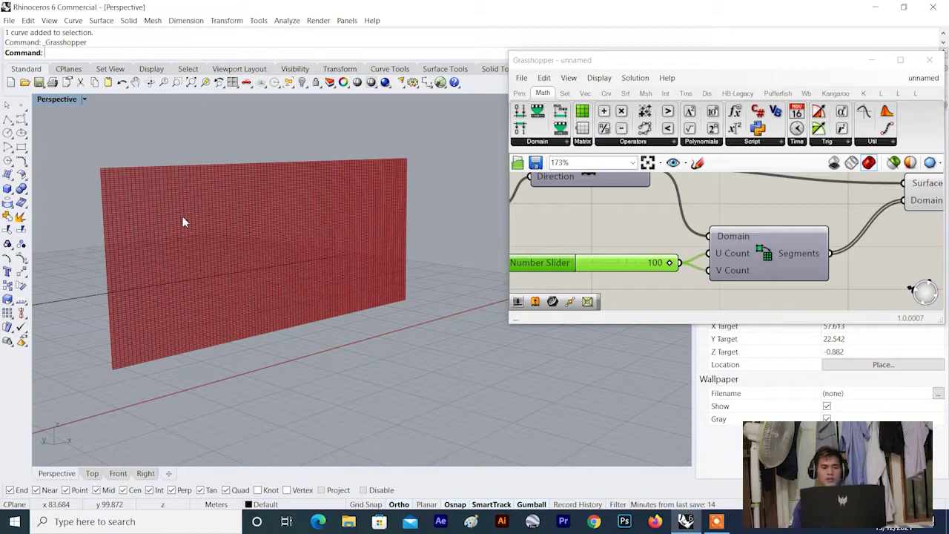
scroll(233, 198, "up", 2)
scroll(250, 224, "down", 5)
scroll(216, 197, "up", 5)
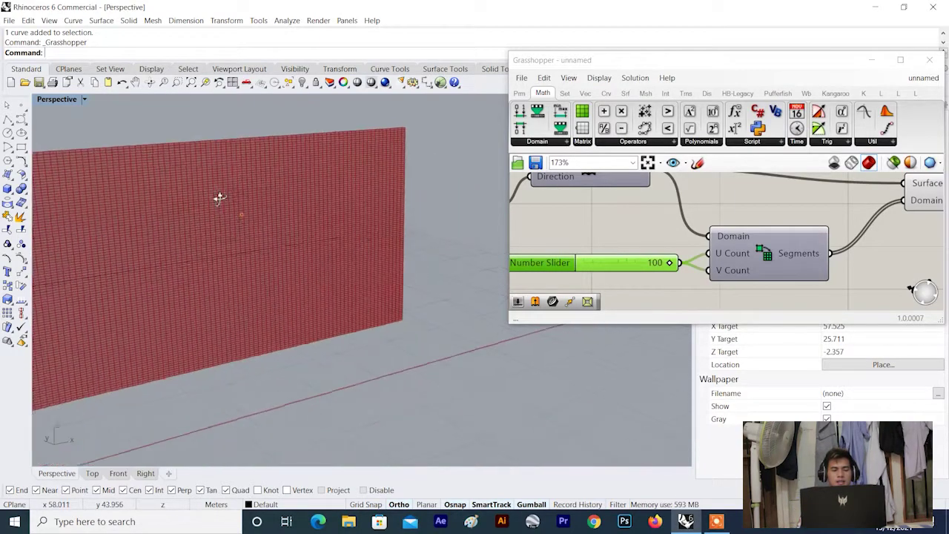
scroll(655, 227, "down", 3)
scroll(231, 236, "down", 7)
right_click(267, 227)
right_click_drag(275, 219, 274, 202)
scroll(274, 224, "up", 5)
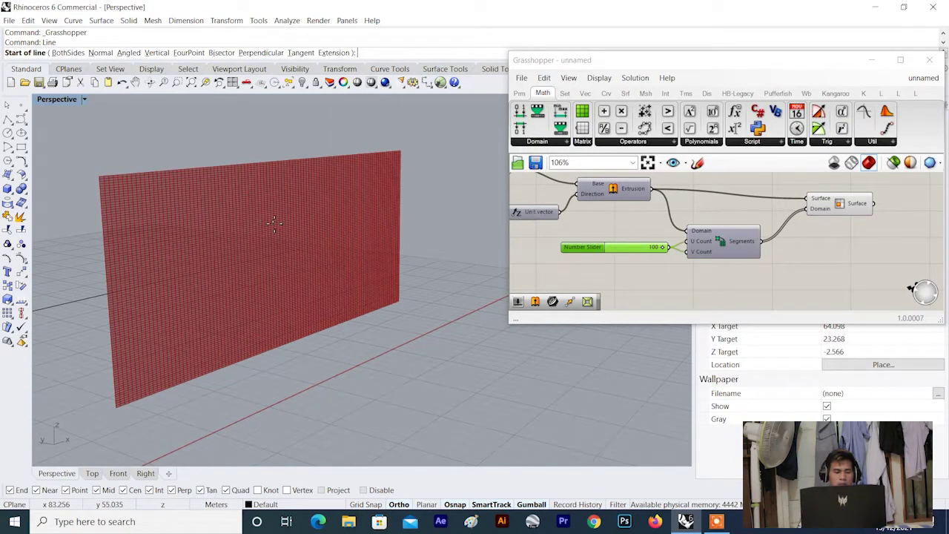
key("Escape")
scroll(638, 252, "up", 3)
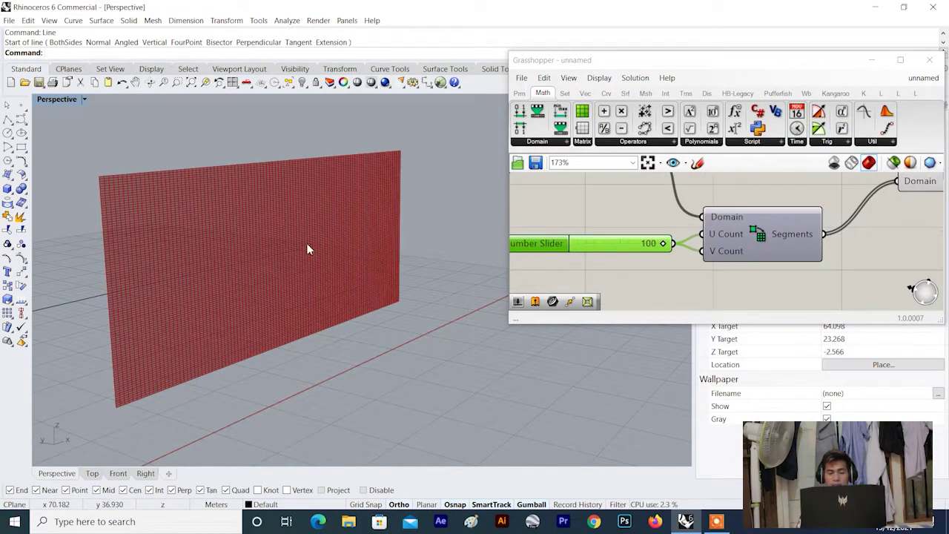
scroll(288, 267, "down", 5)
scroll(288, 269, "up", 5)
scroll(300, 256, "down", 5)
scroll(310, 241, "up", 5)
scroll(310, 241, "down", 4)
right_click_drag(348, 227, 333, 265)
scroll(333, 264, "up", 5)
scroll(333, 265, "down", 5)
scroll(234, 269, "up", 6)
right_click_drag(235, 269, 238, 252)
scroll(665, 224, "up", 1)
- Replace the 100 slider with a new number slider set to 1, connected only to the V Count input
left_click_drag(658, 223, 609, 280)
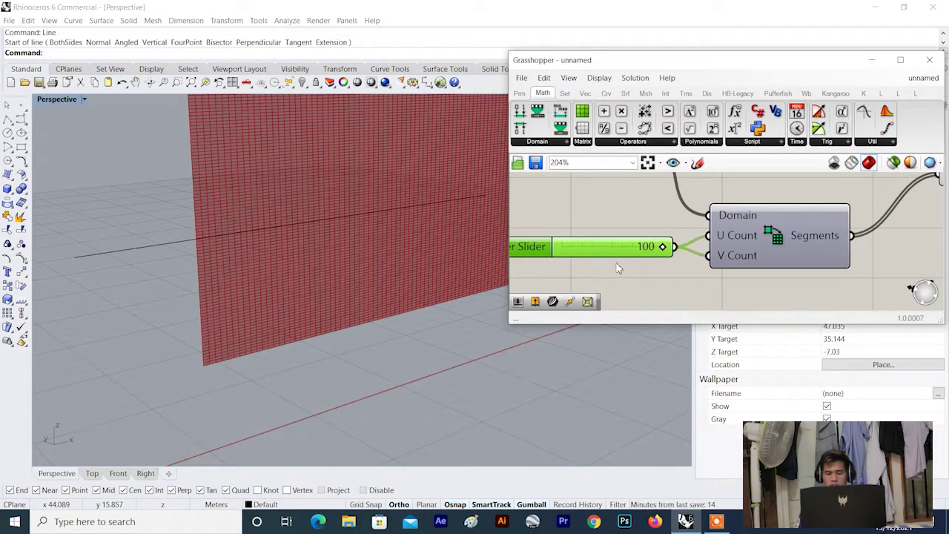
key("Delete")
scroll(590, 250, "down", 3)
scroll(364, 245, "down", 5)
scroll(620, 247, "up", 3)
double_click(600, 261)
type("1")
key("Return")
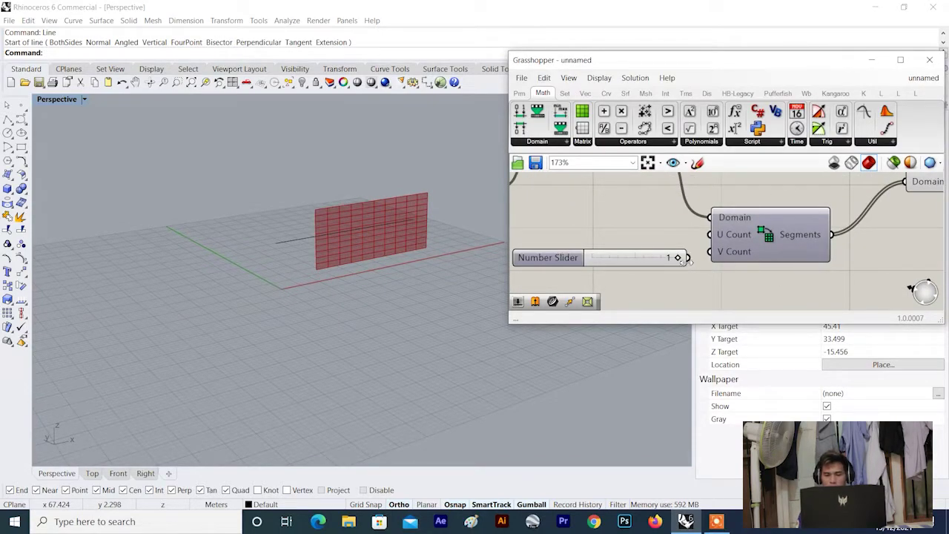
left_click_drag(689, 257, 712, 253)
- Examine how the surface is divided into horizontal bands in the Perspective view
scroll(347, 234, "down", 3)
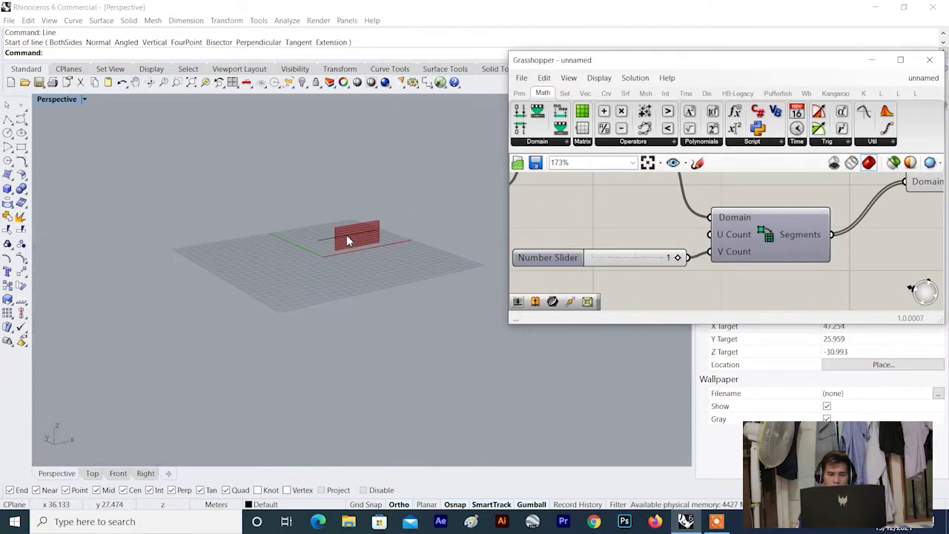
scroll(346, 235, "up", 6)
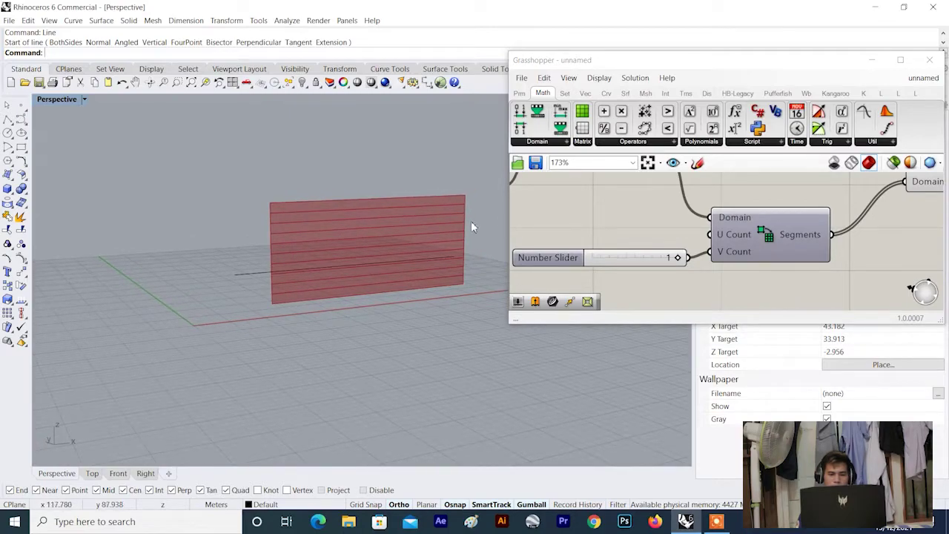
scroll(313, 210, "up", 3)
scroll(221, 217, "down", 3)
scroll(222, 217, "up", 3)
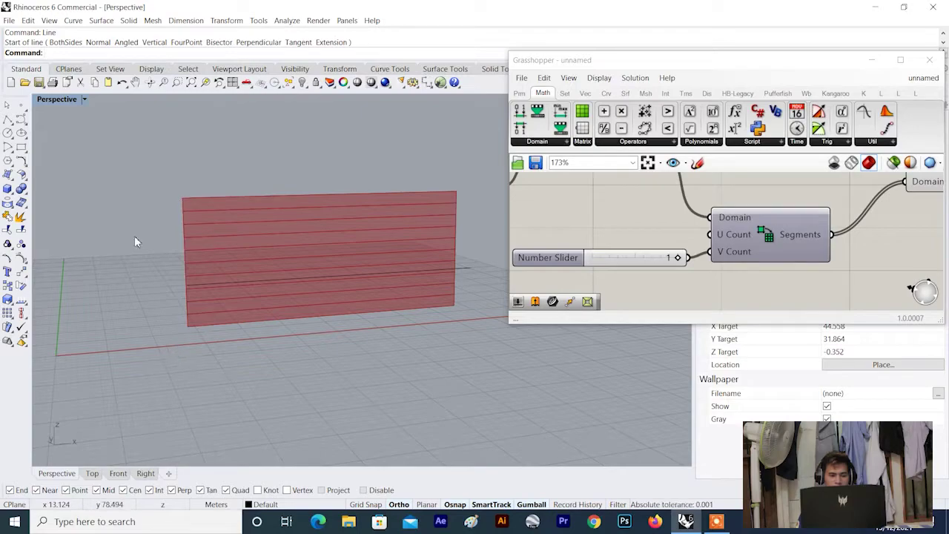
scroll(218, 215, "up", 3)
scroll(195, 215, "down", 2)
scroll(165, 224, "up", 3)
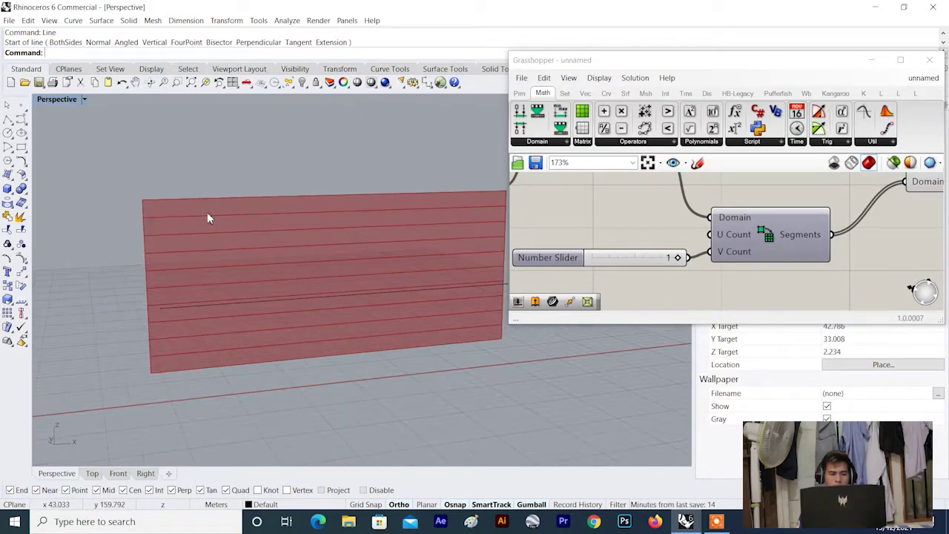
scroll(135, 227, "down", 2)
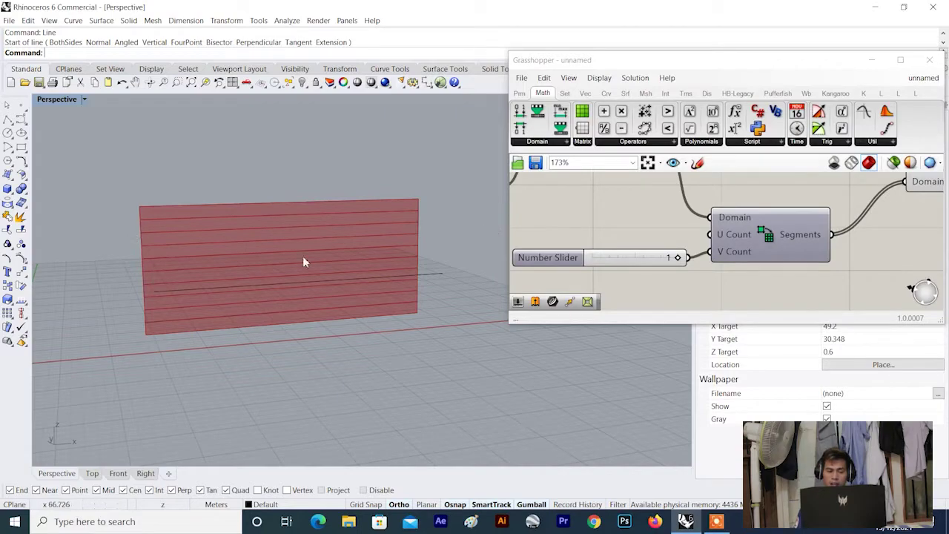
- Add a number slider set to 8, connect it to the U Count input, and place it above the V Count slider
scroll(743, 234, "down", 3)
right_click_drag(743, 234, 751, 237)
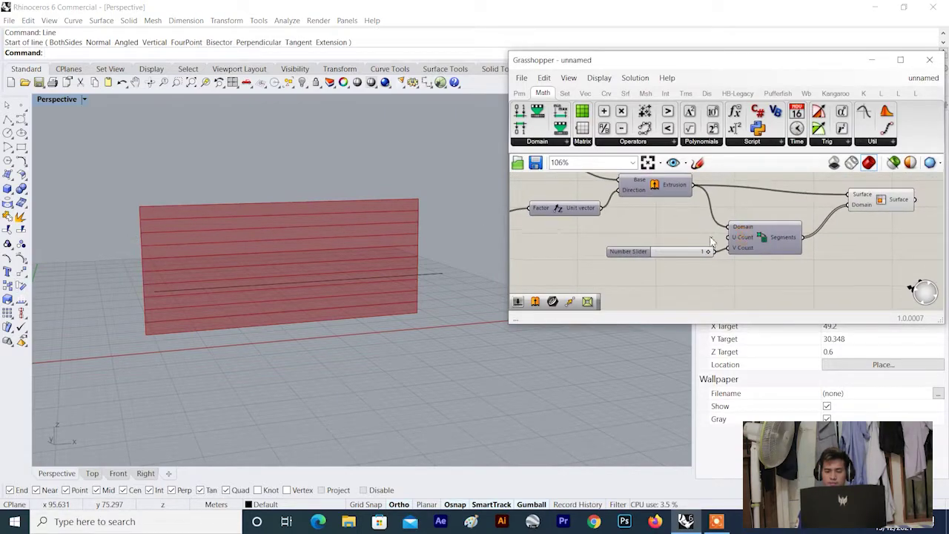
scroll(631, 243, "up", 2)
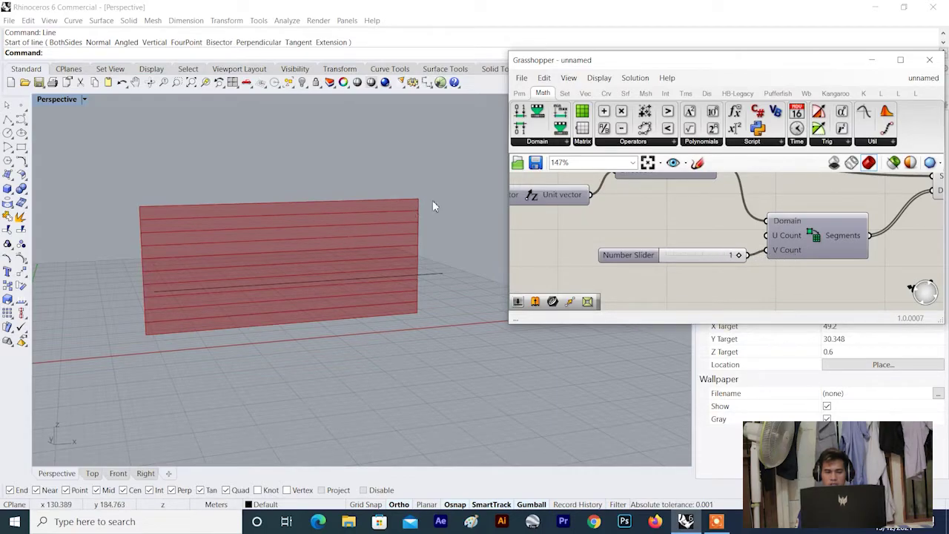
scroll(676, 224, "up", 2)
double_click(662, 234)
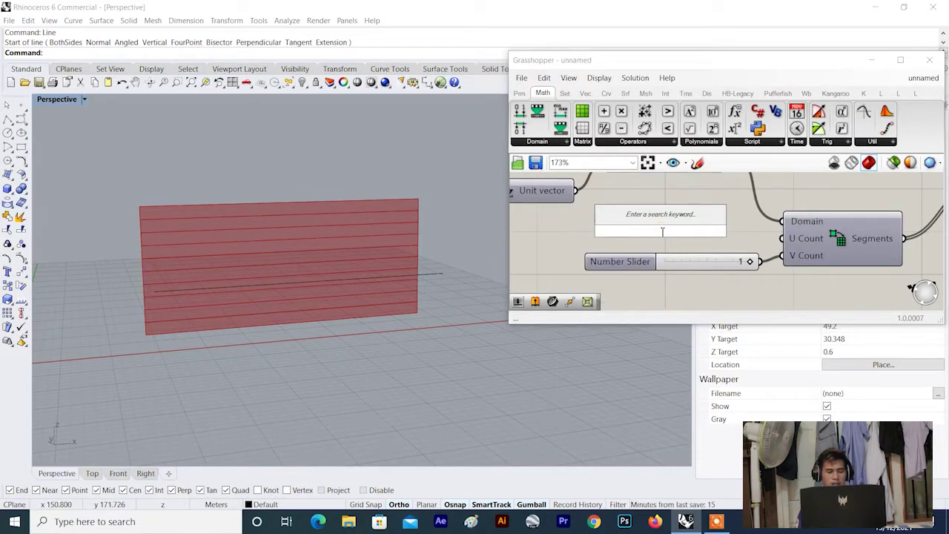
type("8")
key("Return")
left_click_drag(749, 230, 782, 238)
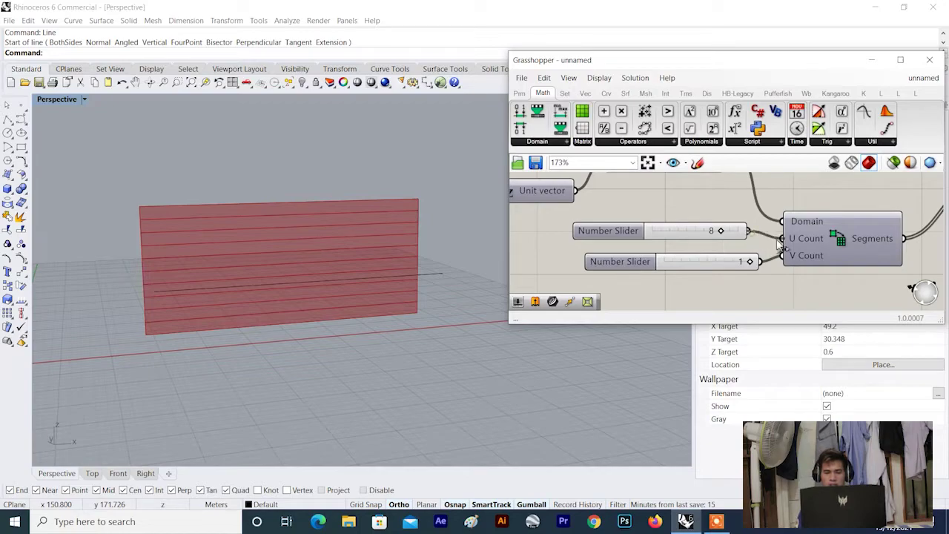
left_click_drag(697, 233, 702, 240)
- Examine the Isotrim result of the 8 by 1 division from the front in the Perspective view
scroll(437, 253, "down", 5)
scroll(416, 249, "up", 3)
scroll(728, 244, "down", 5)
right_click_drag(767, 220, 716, 223)
scroll(805, 208, "up", 3)
left_click(818, 218)
right_click_drag(292, 242, 272, 244)
scroll(718, 231, "up", 1)
left_click(721, 238)
right_click_drag(336, 272, 344, 240)
scroll(363, 241, "up", 5)
scroll(343, 241, "up", 5)
scroll(343, 242, "down", 5)
scroll(275, 254, "up", 4)
scroll(178, 239, "down", 2)
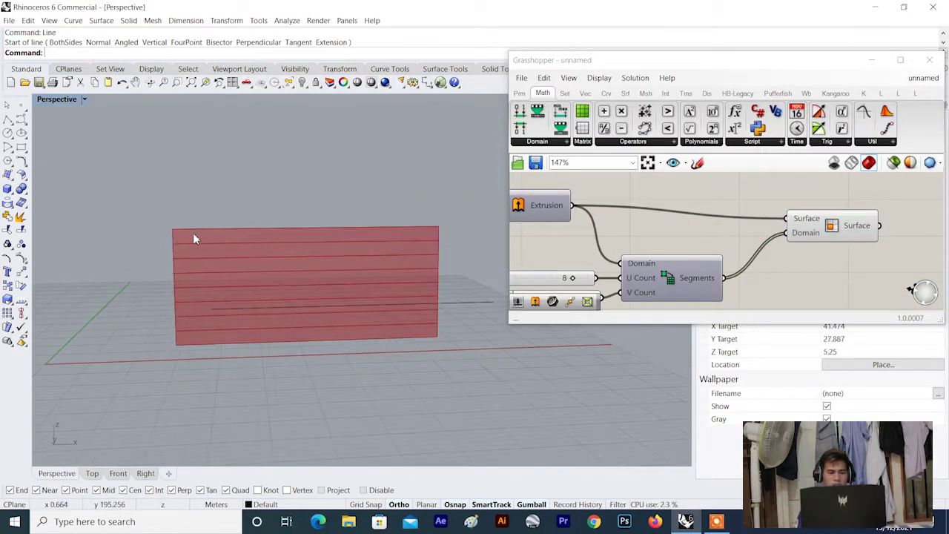
scroll(213, 244, "up", 1)
scroll(139, 248, "down", 1)
scroll(152, 216, "up", 1)
scroll(118, 245, "down", 1)
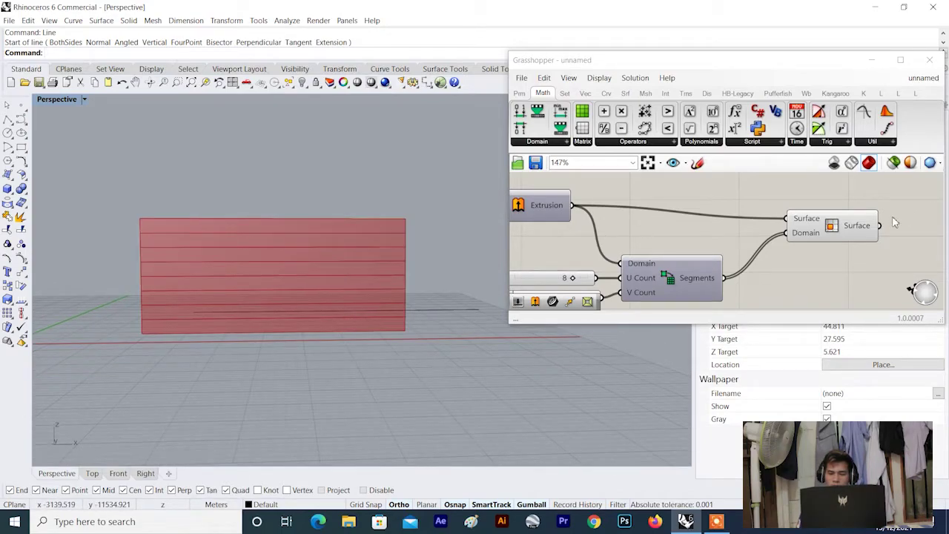
- Nudge the Isotrim component slightly upward on the canvas
left_click_drag(818, 225, 816, 222)
left_click(808, 250)
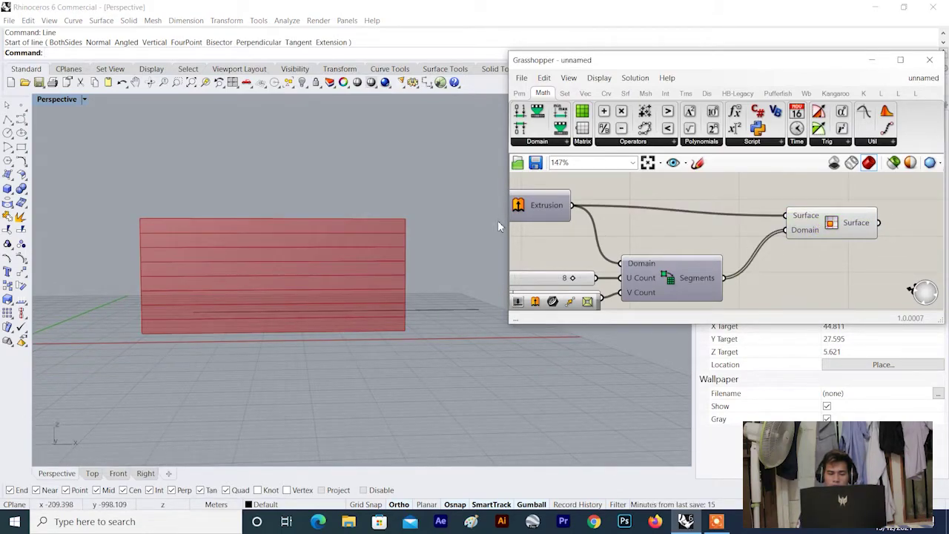
- Examine the horizontal bands produced by Isotrim on the extruded surface in the Perspective view
scroll(664, 227, "down", 2)
scroll(261, 259, "up", 1)
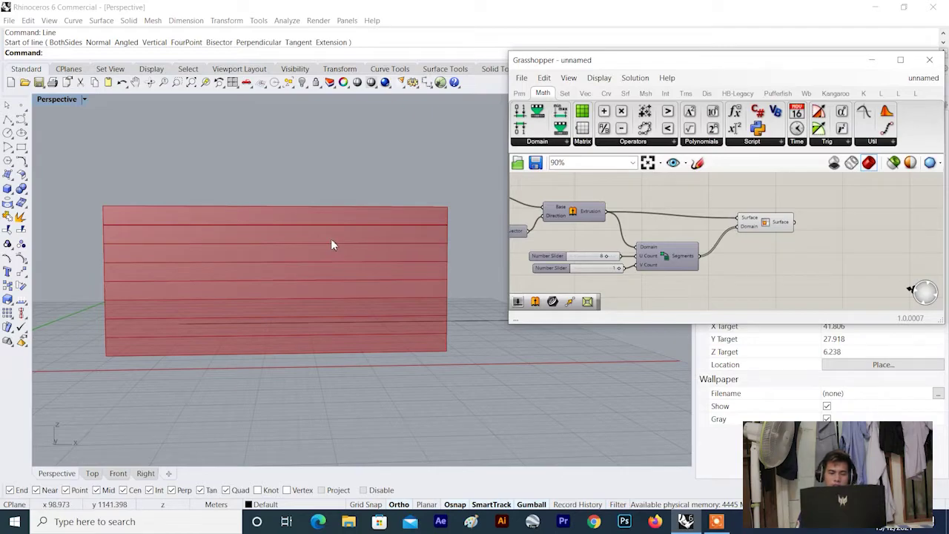
left_click(750, 227)
left_click(767, 265)
right_click_drag(761, 263, 628, 248)
scroll(688, 230, "down", 2)
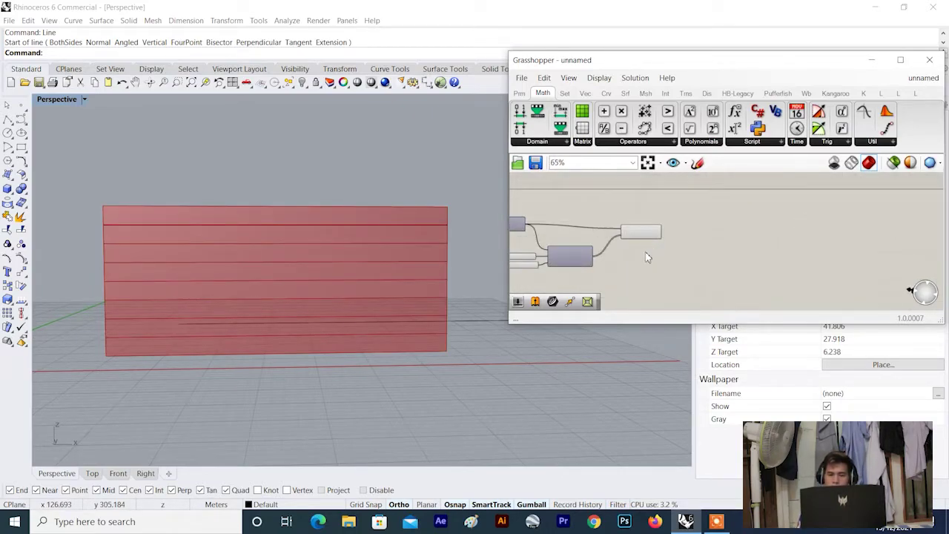
right_click_drag(197, 256, 255, 276)
scroll(724, 208, "up", 2)
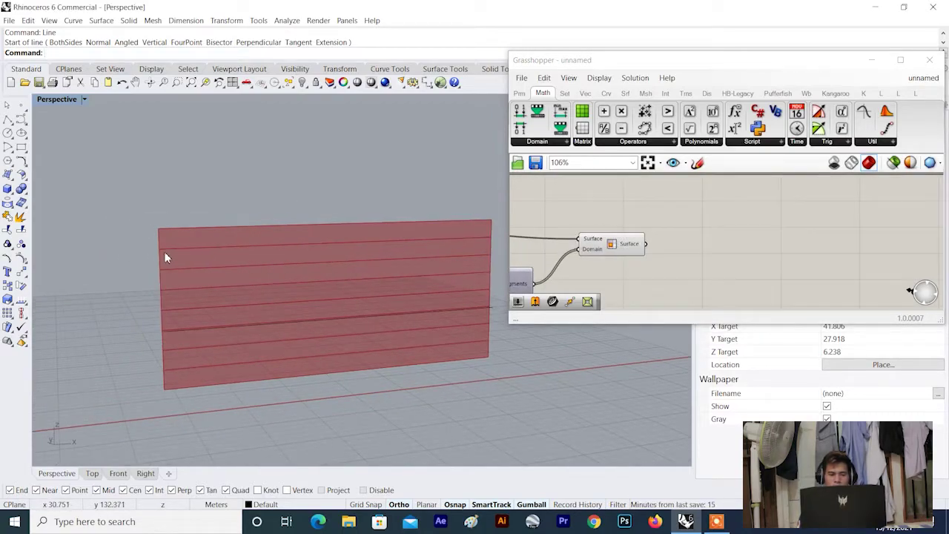
scroll(164, 249, "up", 2)
scroll(126, 256, "down", 2)
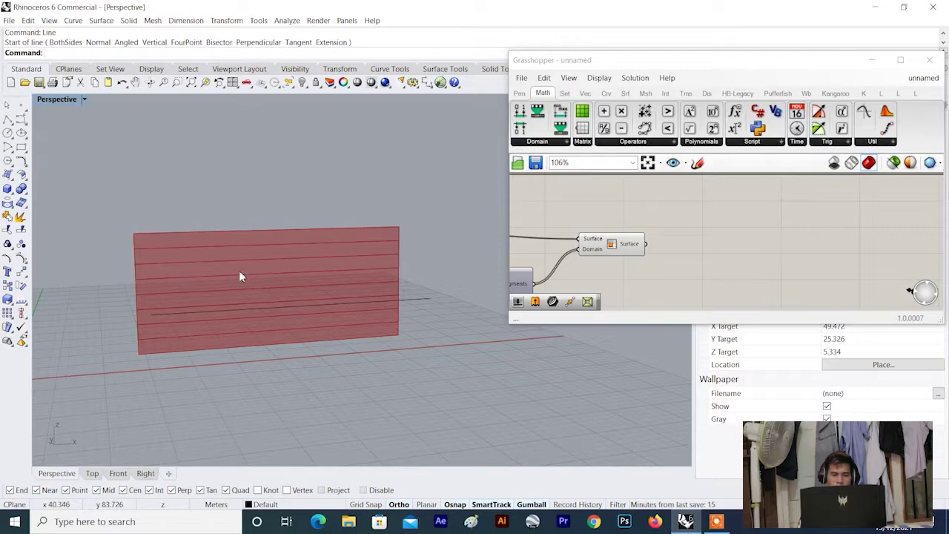
- Add a Deconstruct Brep component beside the Isotrim component's output
double_click(756, 222)
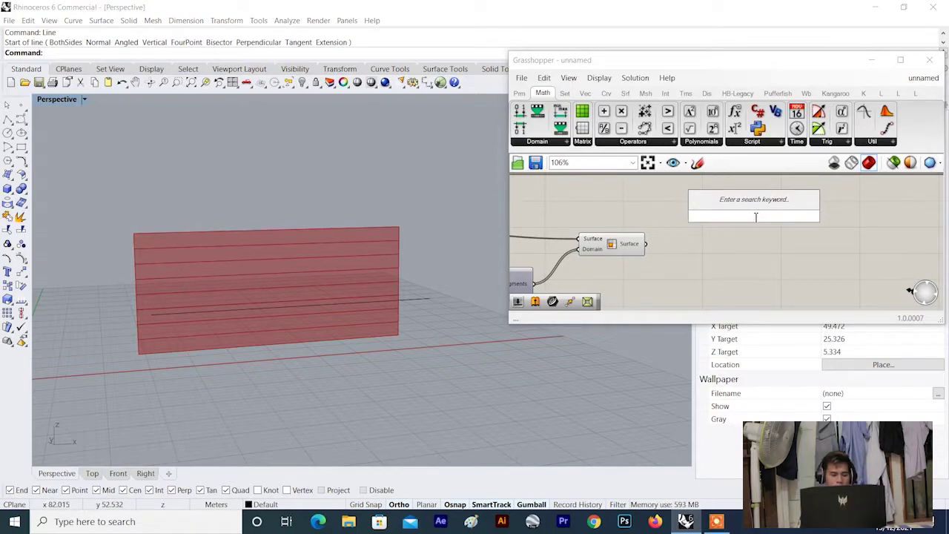
type("deconstr")
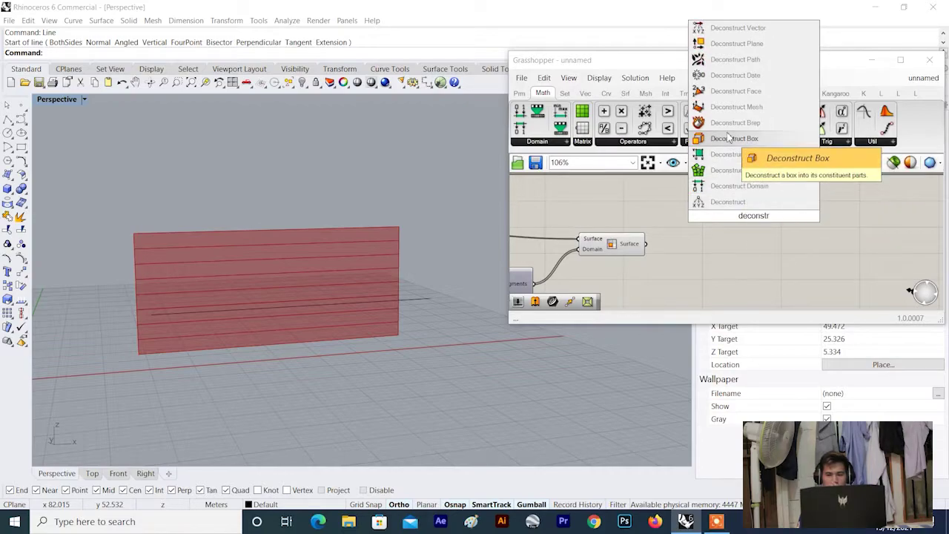
left_click(729, 138)
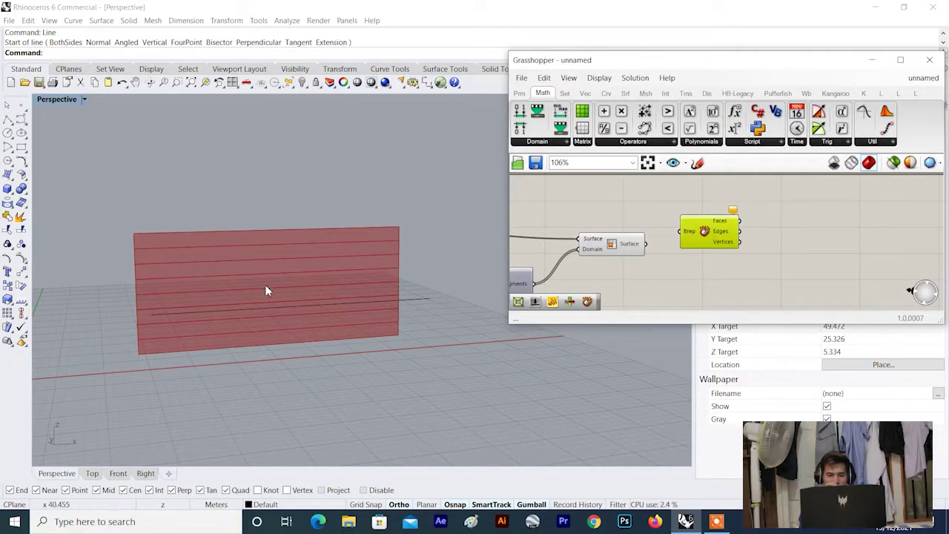
- Highlight the Isotrim output and inspect the upper bands and their edges from several angles in the Perspective view
scroll(309, 267, "up", 3)
left_click(636, 244)
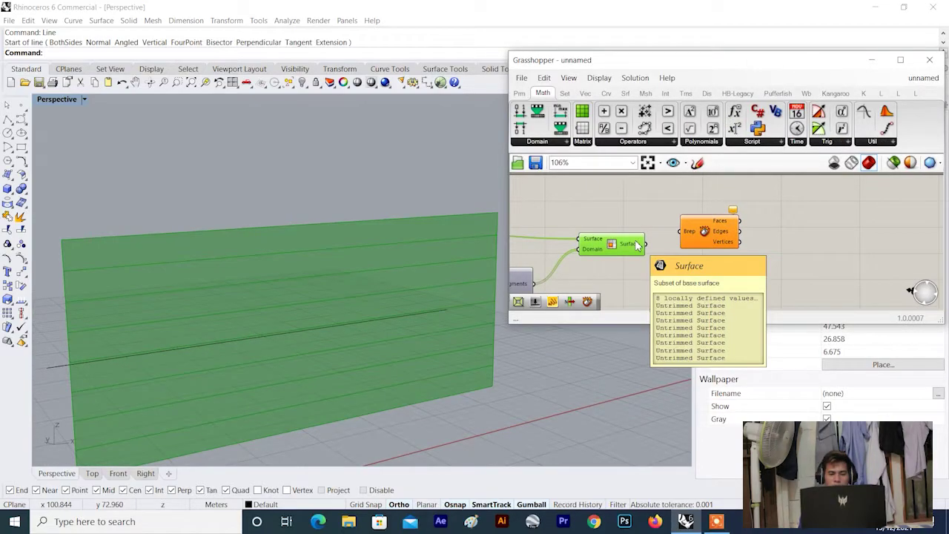
scroll(197, 267, "down", 7)
scroll(220, 276, "up", 4)
right_click_drag(221, 275, 217, 243)
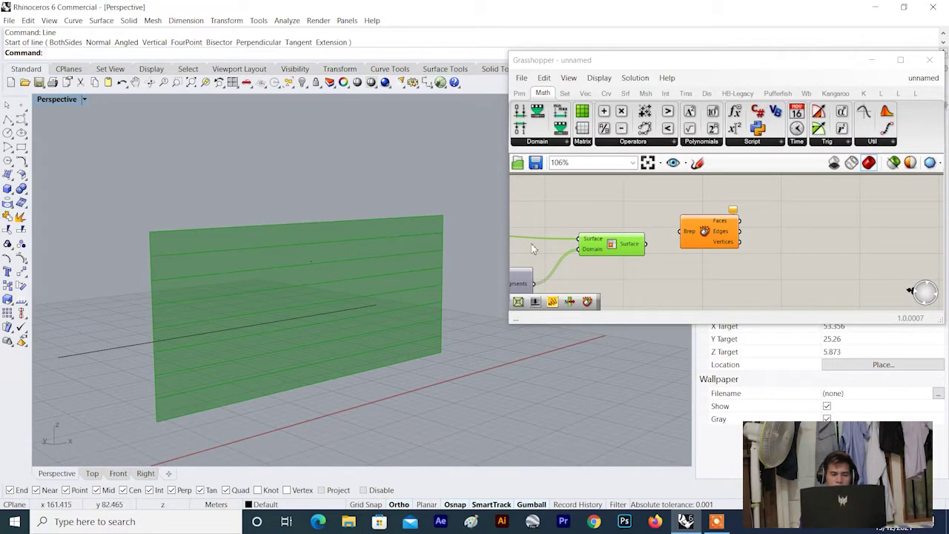
left_click(630, 214)
scroll(628, 241, "up", 3)
scroll(331, 232, "down", 3)
scroll(301, 261, "up", 4)
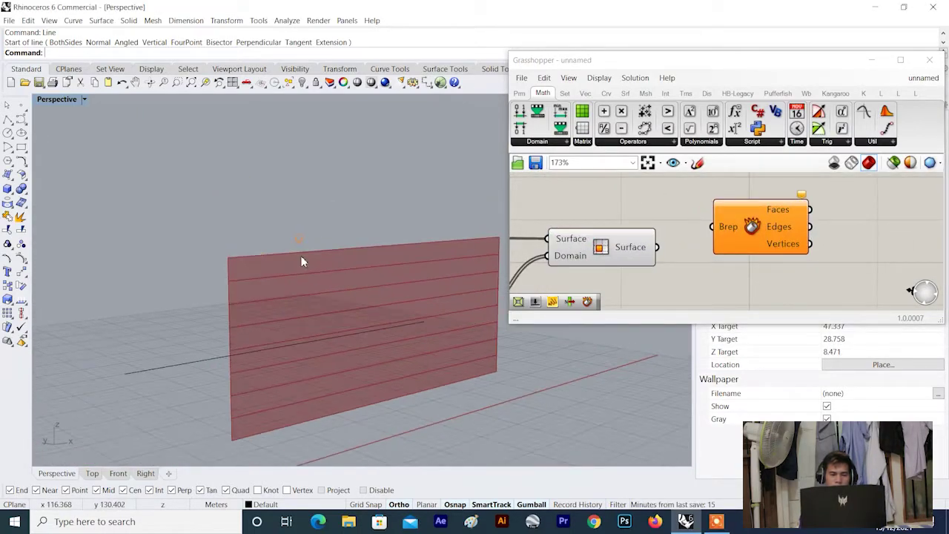
scroll(632, 224, "down", 3)
scroll(319, 275, "up", 4)
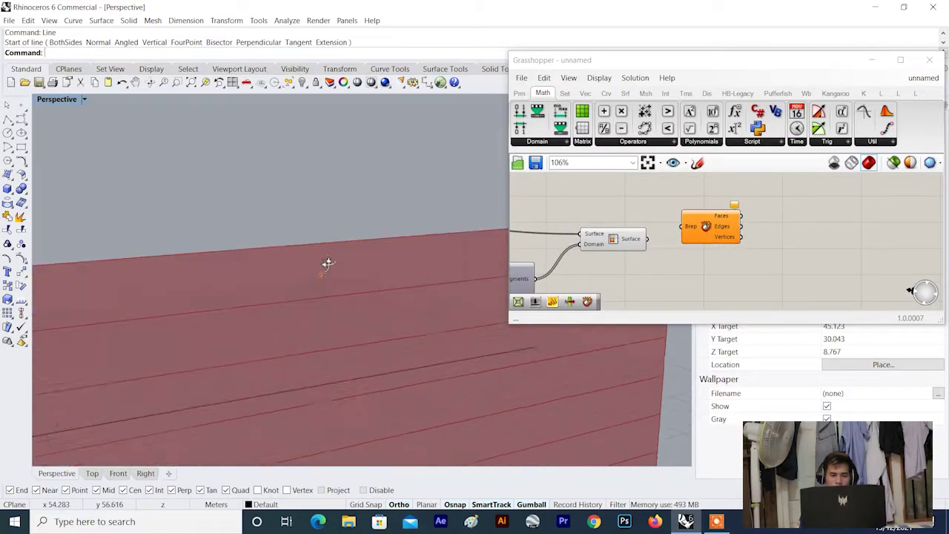
scroll(329, 265, "down", 5)
right_click_drag(327, 260, 358, 276)
right_click_drag(591, 260, 597, 246)
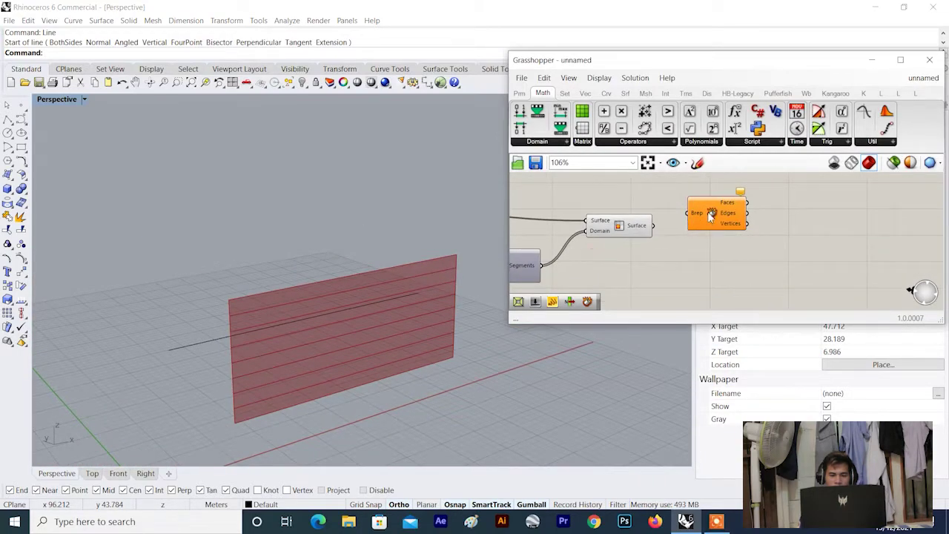
right_click_drag(336, 286, 339, 272)
scroll(610, 231, "down", 3)
right_click_drag(610, 232, 637, 223)
right_click_drag(555, 247, 598, 236)
scroll(575, 236, "up", 6)
right_click_drag(348, 261, 322, 245)
scroll(290, 245, "up", 3)
scroll(290, 245, "down", 5)
scroll(740, 221, "down", 4)
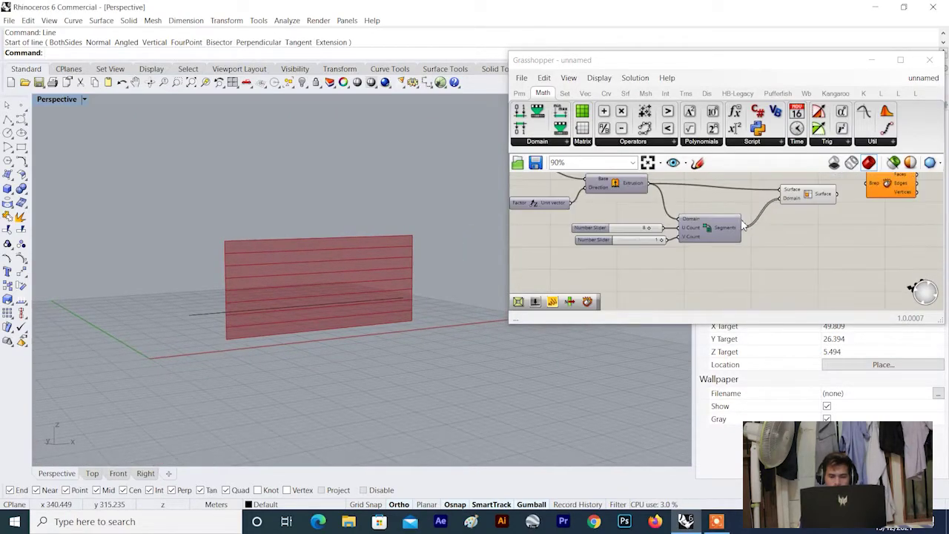
- Move the Deconstruct Brep component slightly down so it sits closer in line with Isotrim
right_click_drag(740, 221, 690, 234)
scroll(801, 210, "up", 2)
left_click_drag(859, 193, 859, 202)
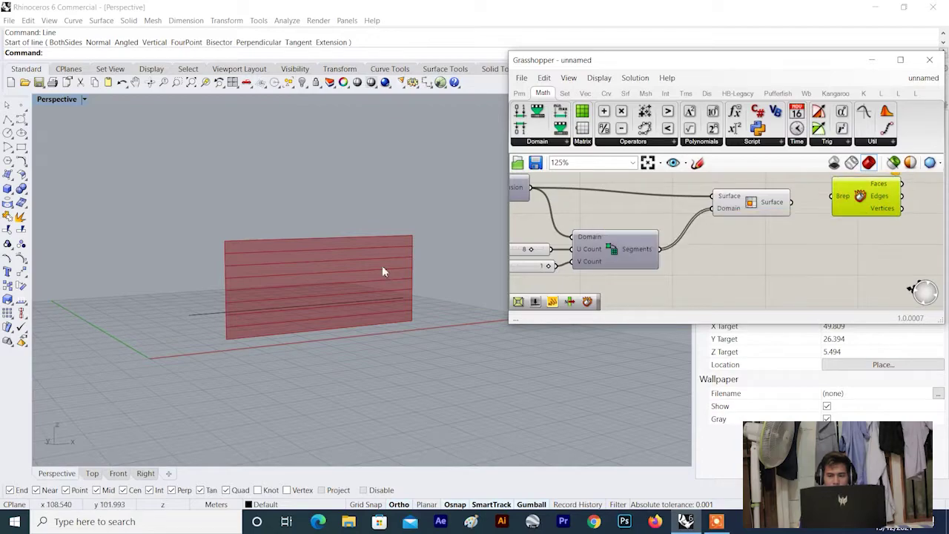
- Review the banded facade in the Perspective view, highlighting the Isotrim surfaces, and check the Brep input of Deconstruct Brep
right_click_drag(383, 267, 359, 269)
scroll(359, 269, "up", 3)
scroll(429, 253, "down", 3)
scroll(290, 254, "up", 3)
scroll(289, 250, "down", 3)
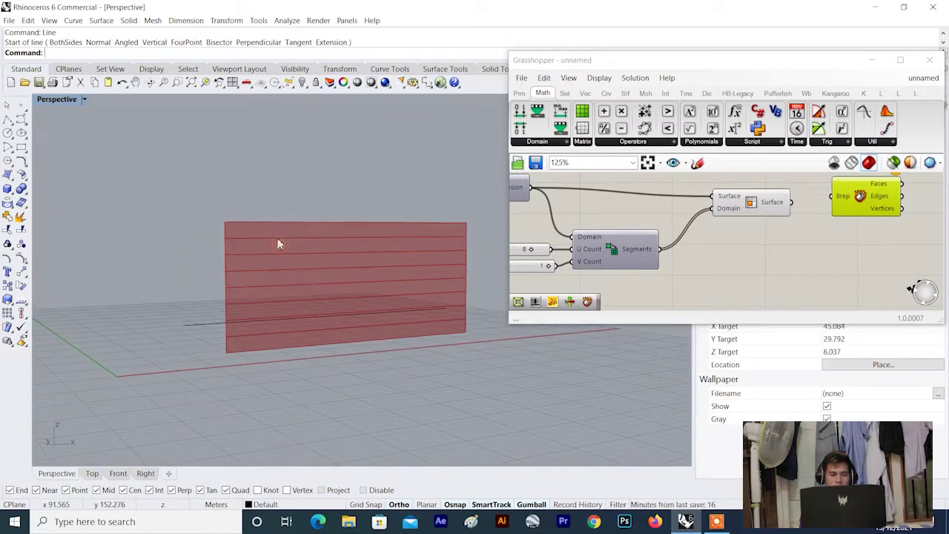
scroll(254, 235, "up", 2)
left_click(736, 211)
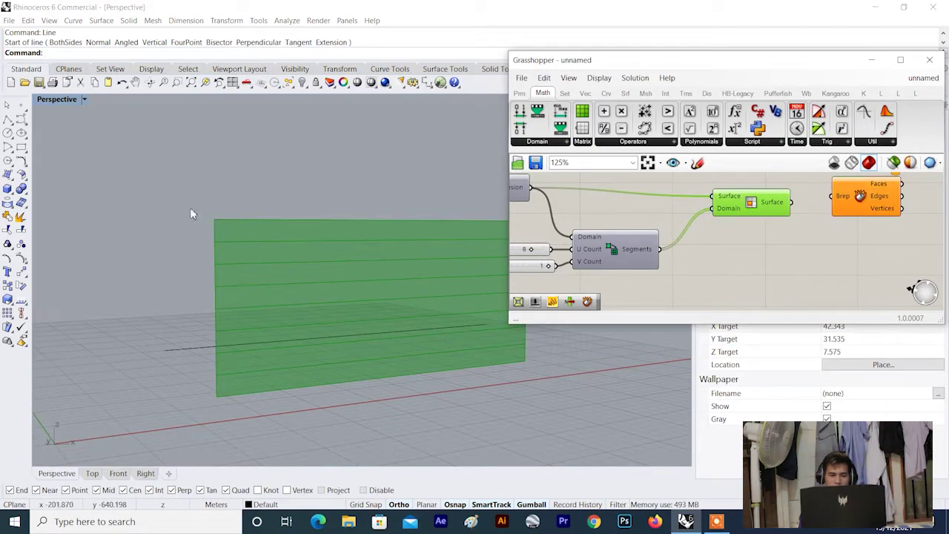
left_click(749, 239)
right_click_drag(127, 254, 78, 254, "shift")
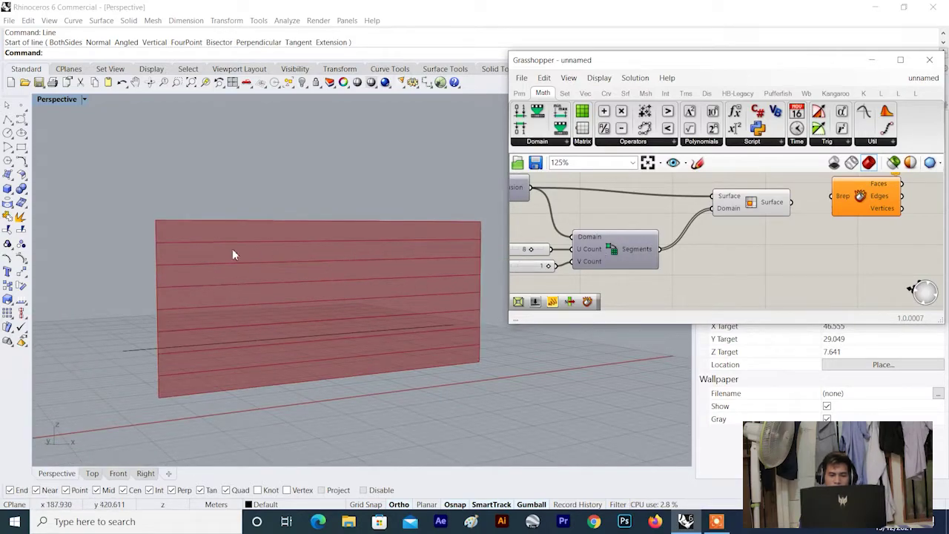
left_click(747, 201)
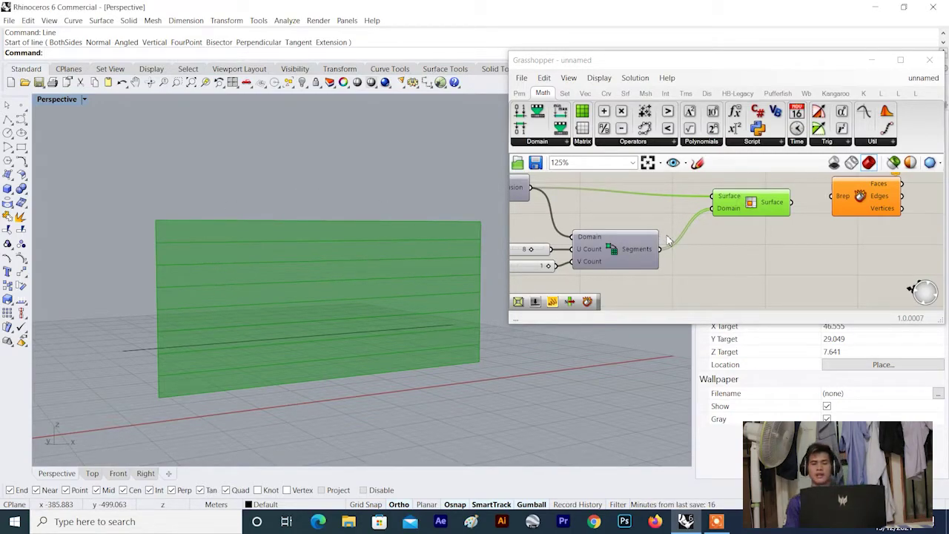
left_click(770, 241)
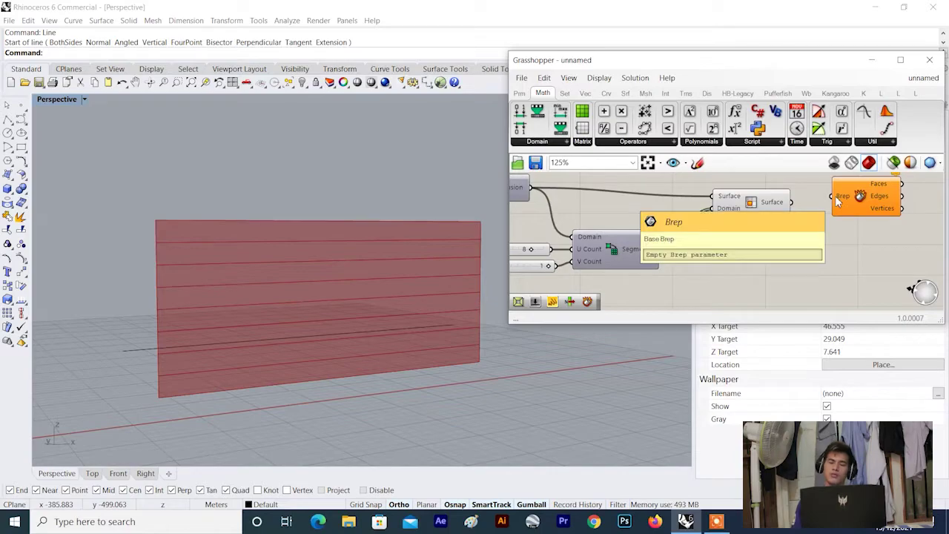
scroll(199, 230, "down", 2)
scroll(198, 233, "up", 2)
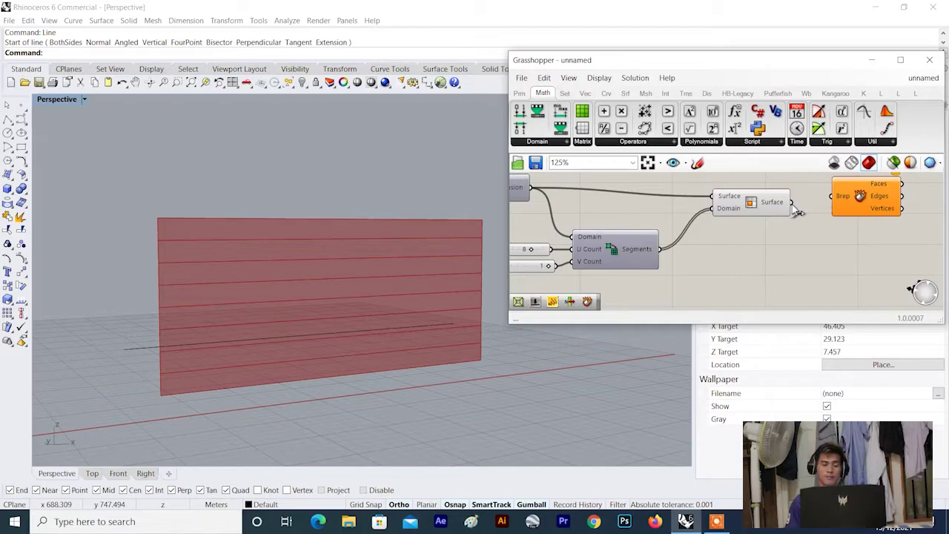
- Connect the Isotrim Surface output to the Brep input of Deconstruct Brep and turn off the Isotrim preview
left_click_drag(792, 201, 838, 205)
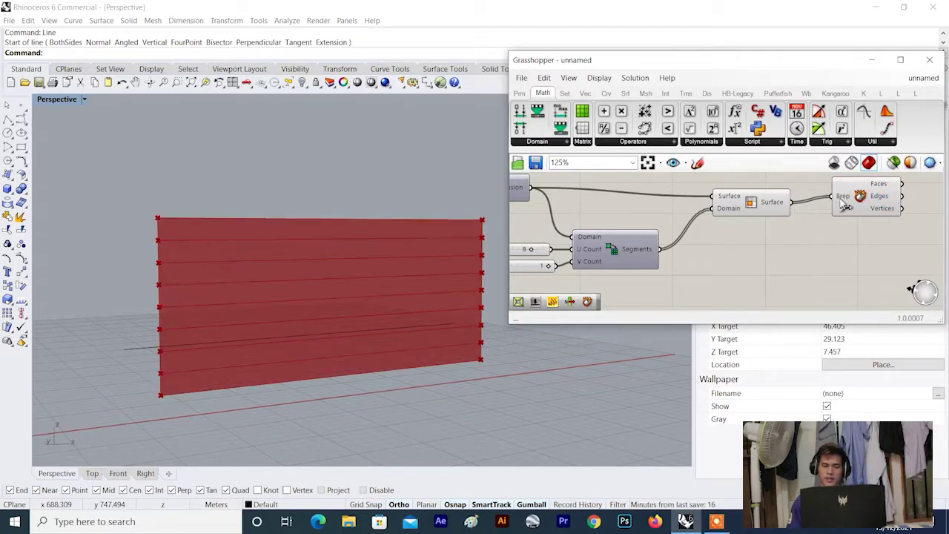
left_click(771, 201)
right_click(775, 192)
left_click(812, 191)
scroll(680, 233, "down", 3)
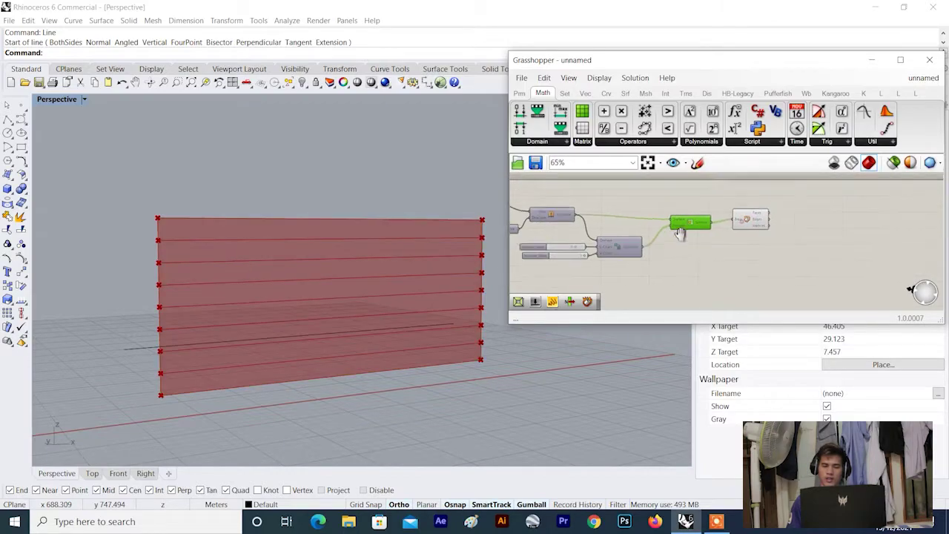
- Examine the deconstructed bands with their edges and corner vertices in the Perspective view
scroll(751, 221, "up", 3)
left_click(736, 225)
right_click_drag(792, 225, 732, 227)
scroll(730, 226, "up", 2)
left_click(740, 220)
scroll(302, 202, "down", 8)
scroll(350, 212, "up", 8)
right_click_drag(302, 202, 381, 212)
scroll(545, 212, "down", 1)
scroll(366, 225, "down", 6)
scroll(341, 228, "up", 4)
left_click(646, 223)
left_click(755, 198)
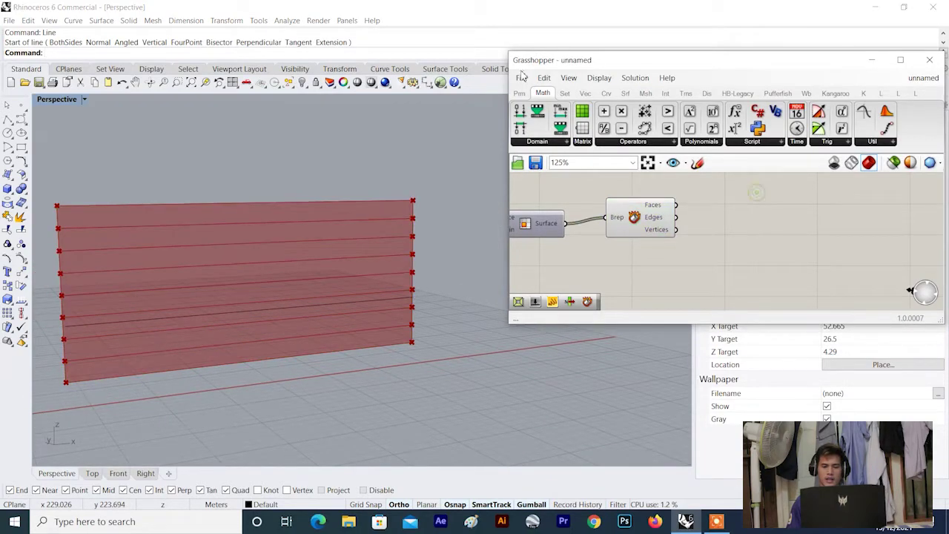
- Add a Panel beside Deconstruct Brep and connect the Faces output to it
left_click(520, 92)
left_click_drag(682, 132, 729, 199)
scroll(744, 212, "down", 2)
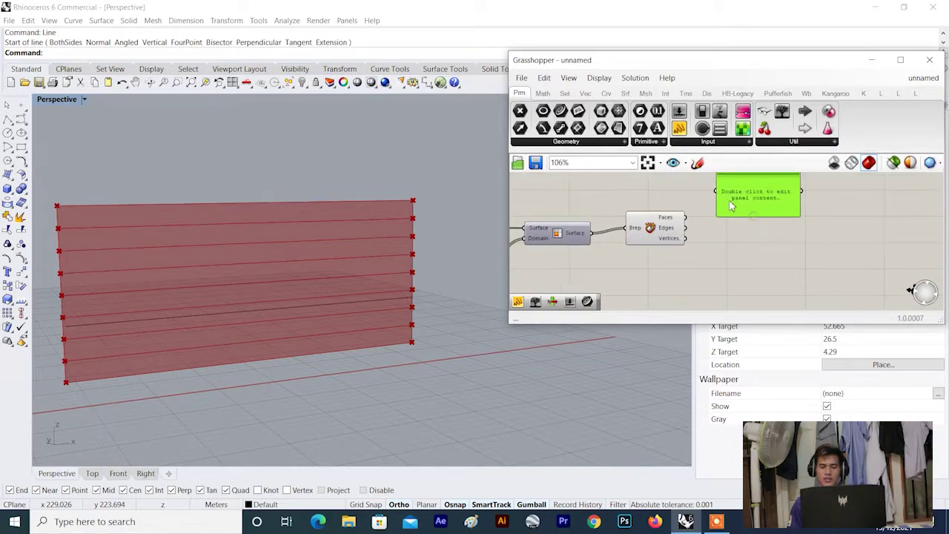
scroll(704, 222, "up", 2)
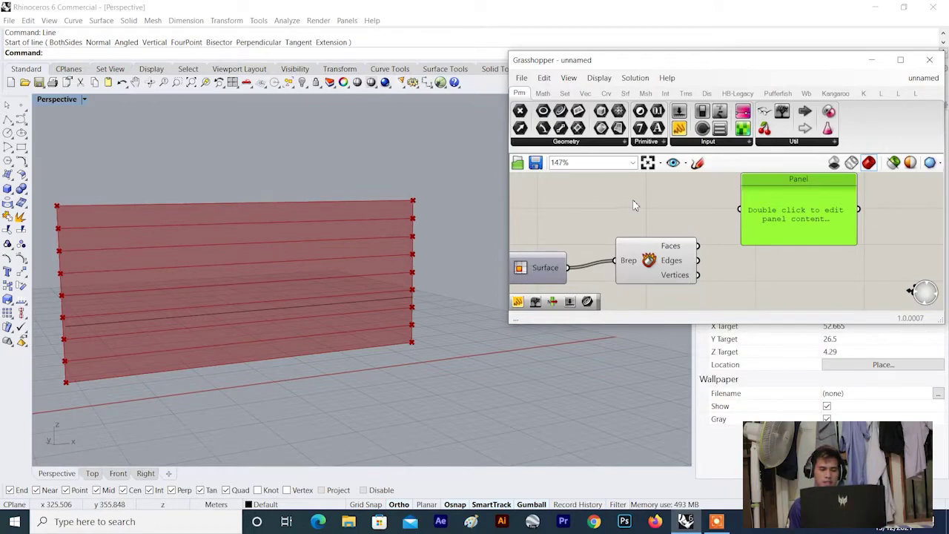
scroll(708, 261, "up", 1)
left_click_drag(696, 244, 751, 199)
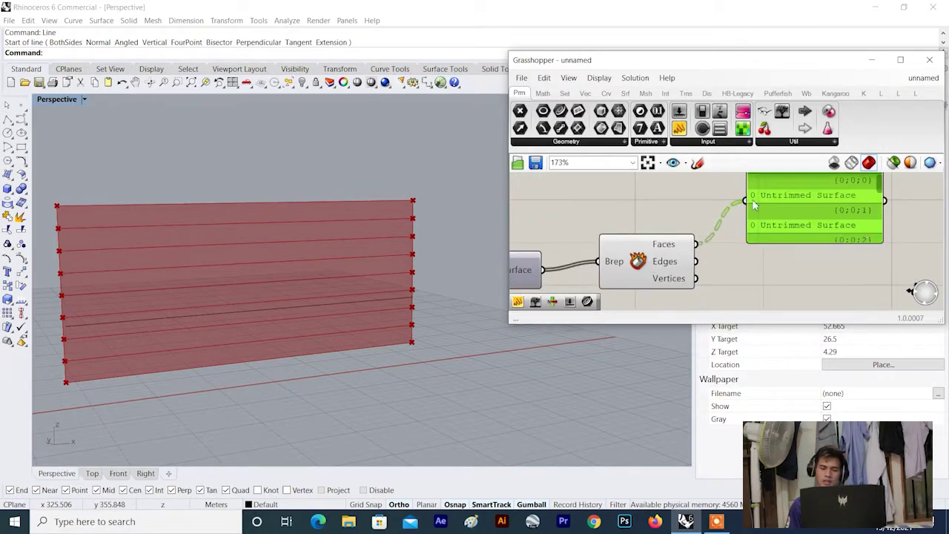
- Lengthen the Faces panel downward so more of the listed surfaces fit in it
scroll(752, 199, "down", 3)
left_click_drag(835, 229, 832, 282)
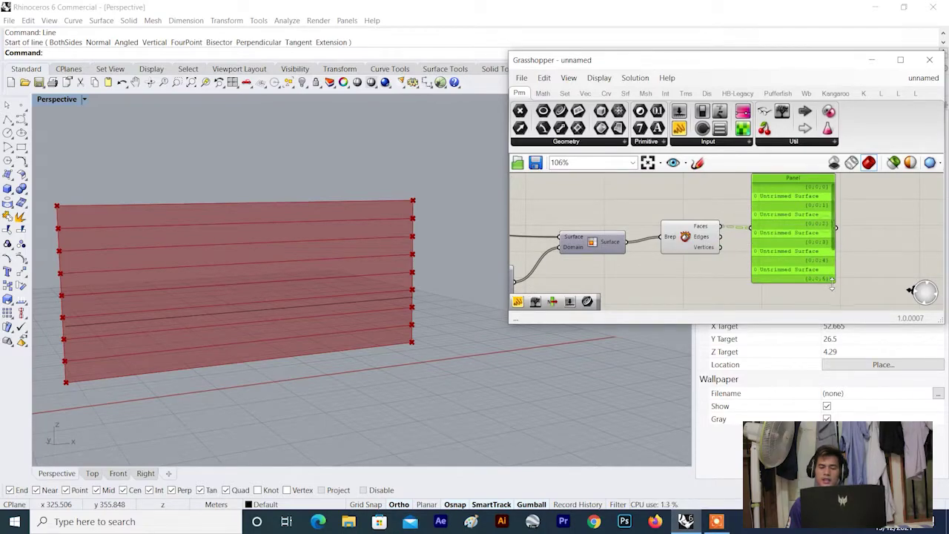
scroll(832, 284, "down", 3)
right_click_drag(832, 284, 818, 236)
scroll(816, 245, "up", 2)
left_click_drag(817, 239, 816, 284)
left_click(865, 245)
scroll(641, 246, "down", 1)
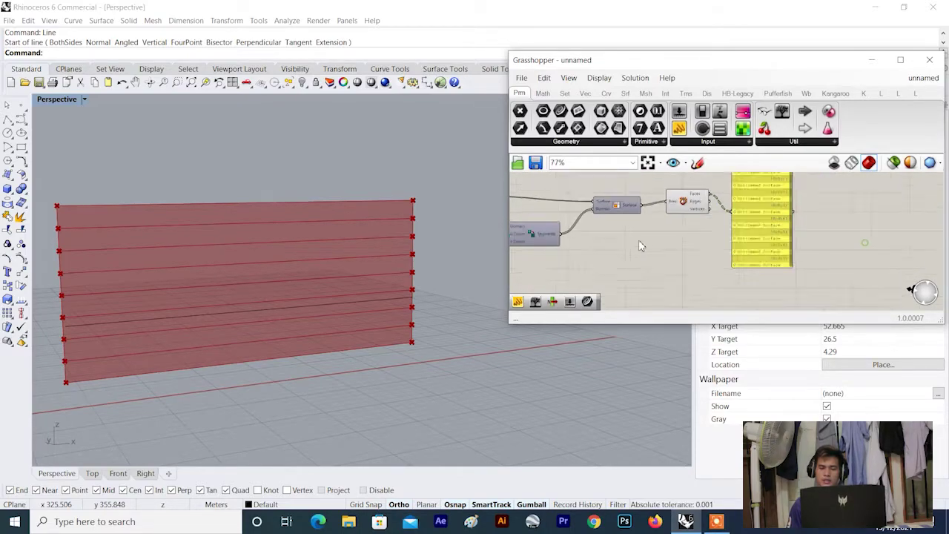
- Compare the surfaces listed in the Faces panel with the bands in the Perspective view
scroll(642, 246, "down", 3)
scroll(741, 196, "down", 2)
scroll(642, 231, "up", 1)
scroll(730, 202, "up", 2)
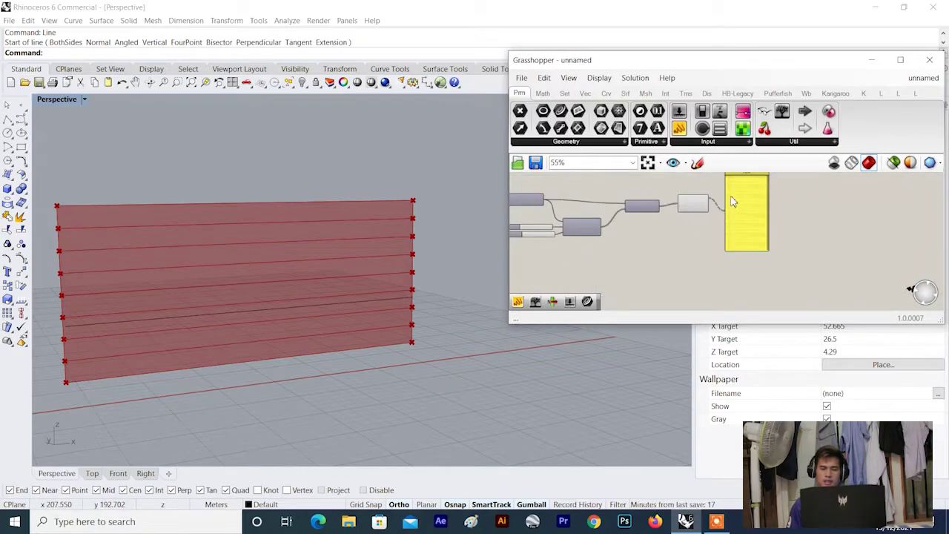
scroll(732, 201, "up", 4)
scroll(315, 201, "down", 3)
right_click_drag(315, 200, 347, 186)
scroll(333, 219, "up", 3)
scroll(469, 178, "down", 3)
scroll(314, 181, "up", 7)
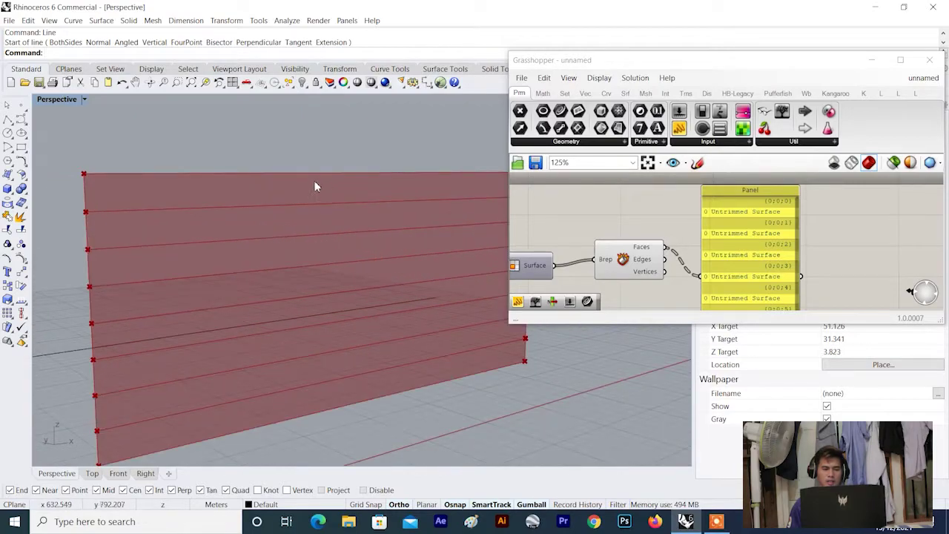
scroll(224, 183, "down", 7)
right_click_drag(221, 185, 204, 198)
scroll(216, 215, "up", 5)
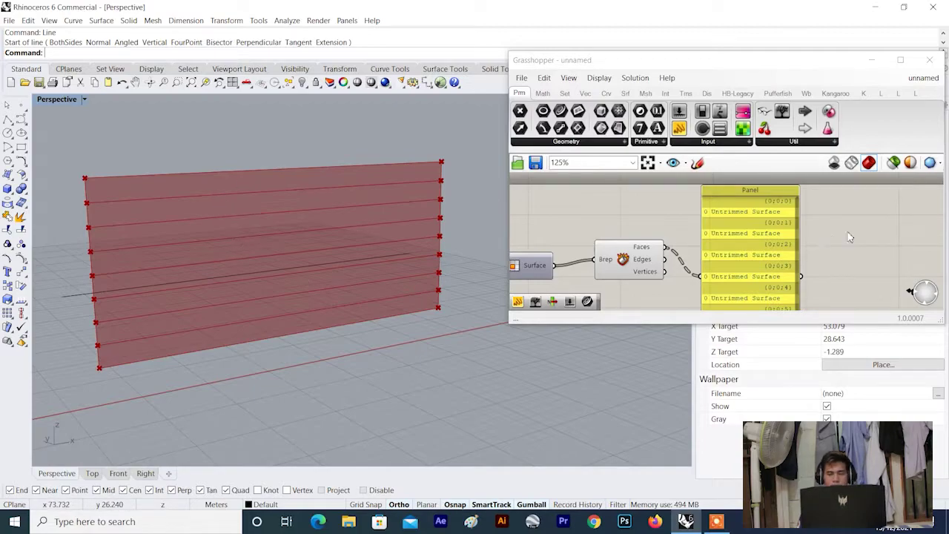
- Move the Faces panel up on the canvas to free space beside the Edges output
scroll(711, 261, "down", 5)
left_click(710, 261)
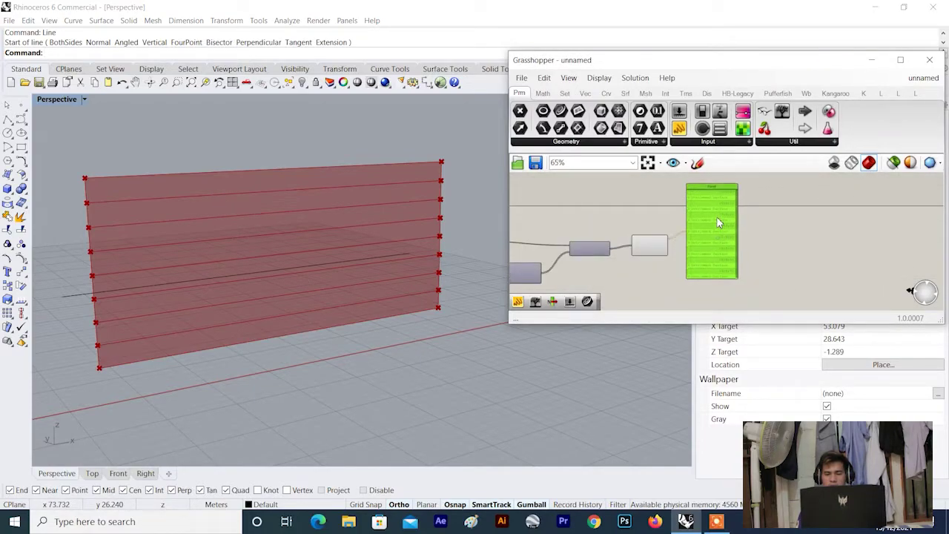
scroll(724, 252, "up", 3)
left_click_drag(738, 273, 754, 233)
scroll(758, 206, "up", 2)
scroll(758, 206, "down", 3)
- Add a second Panel below the Faces panel, connect the Edges output to it, and make it taller
left_click(681, 129)
left_click(768, 280)
right_click_drag(768, 293, 702, 228)
left_click_drag(702, 218, 696, 222)
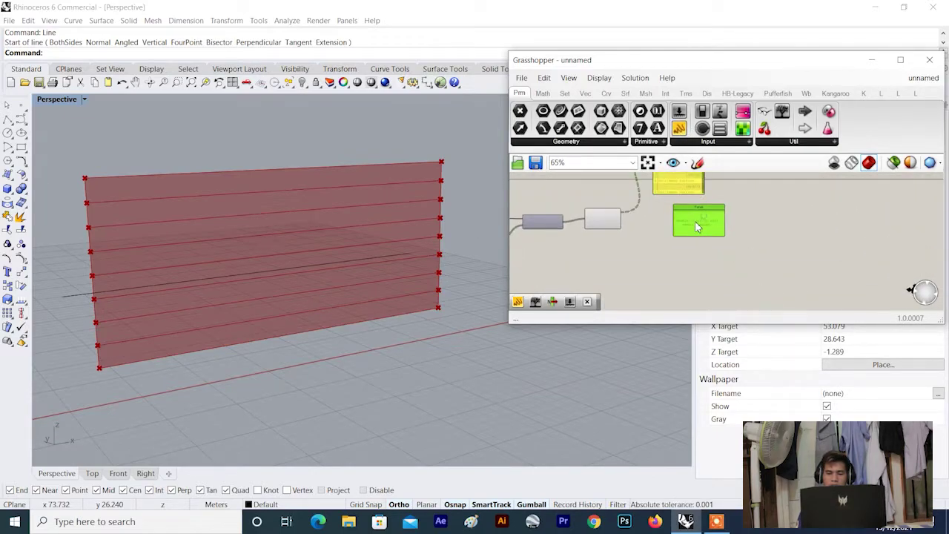
scroll(689, 222, "up", 4)
left_click_drag(574, 211, 690, 215)
left_click_drag(760, 251, 756, 286)
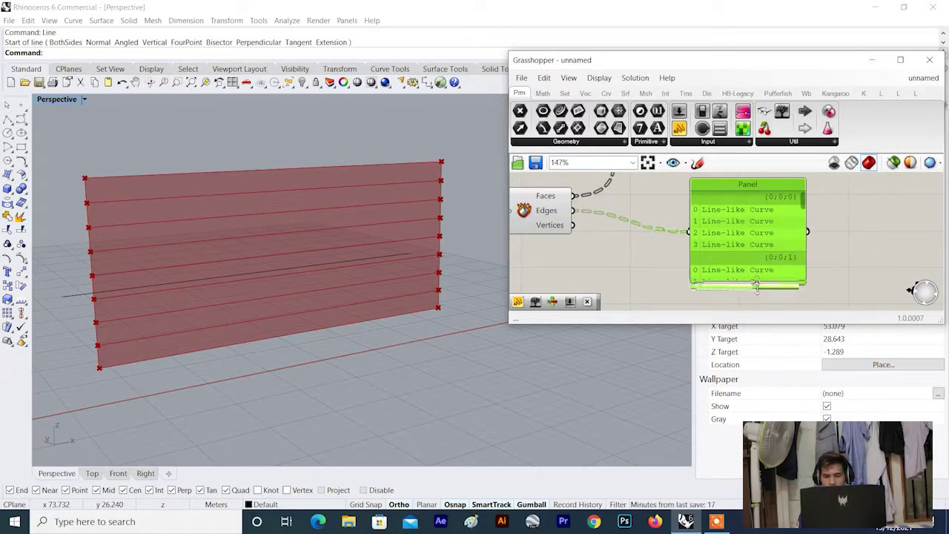
scroll(755, 282, "down", 3)
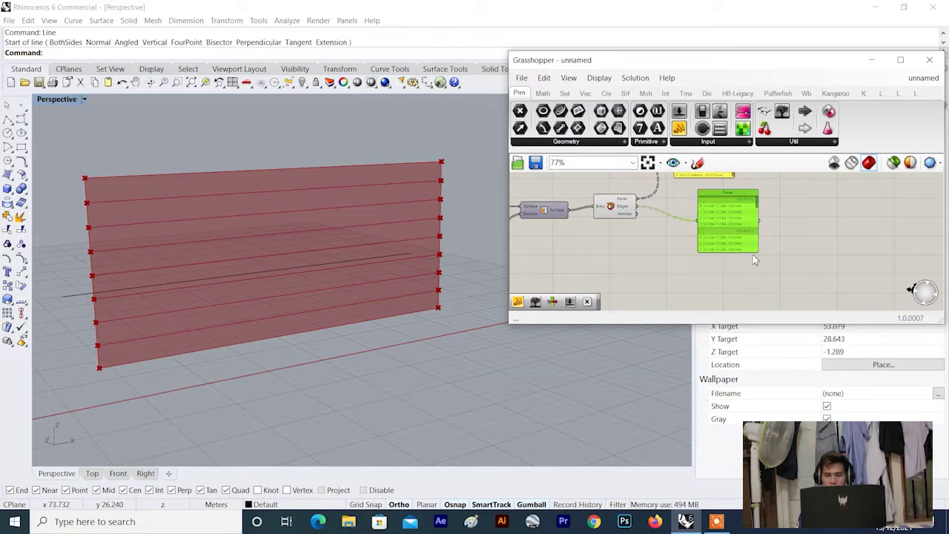
- Lengthen the Edges panel downward and read the curves listed in its branches
left_click_drag(753, 253, 754, 301)
scroll(734, 206, "up", 4)
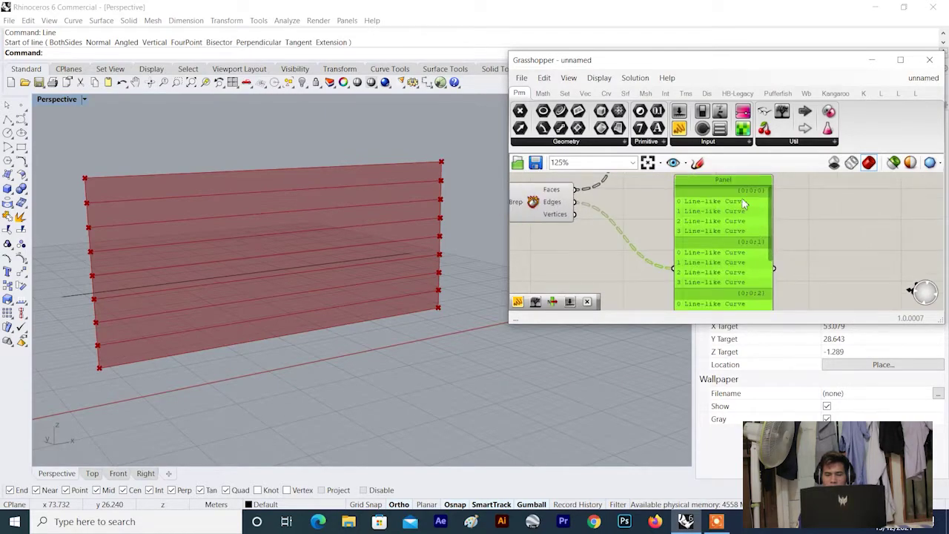
scroll(731, 207, "down", 3)
scroll(727, 219, "up", 3)
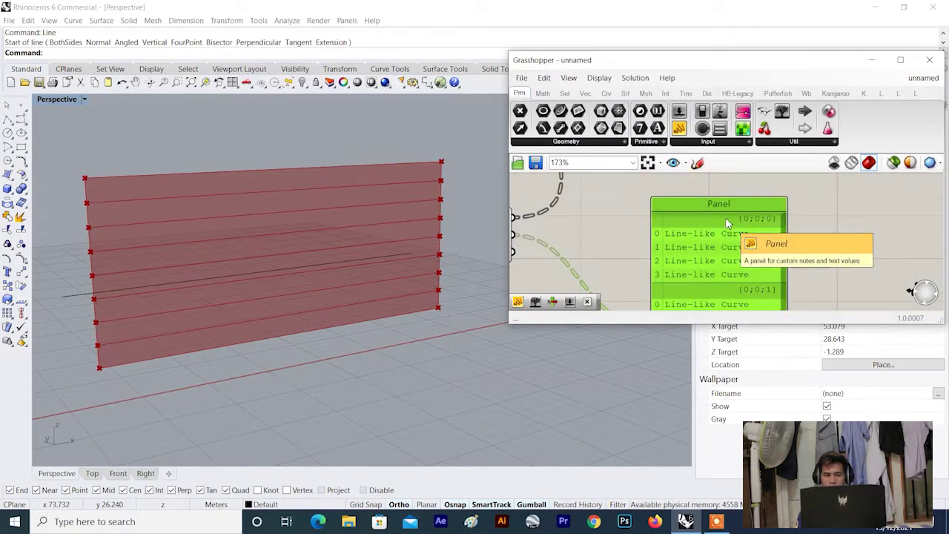
- Add a Param Viewer beside the Edges panel and connect the panel's output to it
right_click_drag(849, 236, 650, 211)
left_click_drag(645, 207, 769, 239)
scroll(758, 200, "down", 4)
scroll(707, 241, "up", 3)
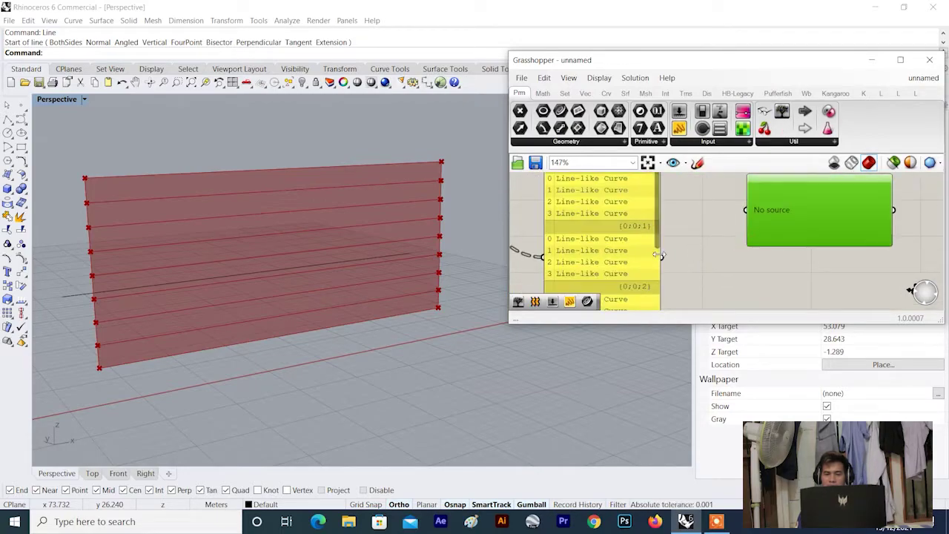
left_click_drag(667, 261, 746, 211)
scroll(818, 231, "down", 1)
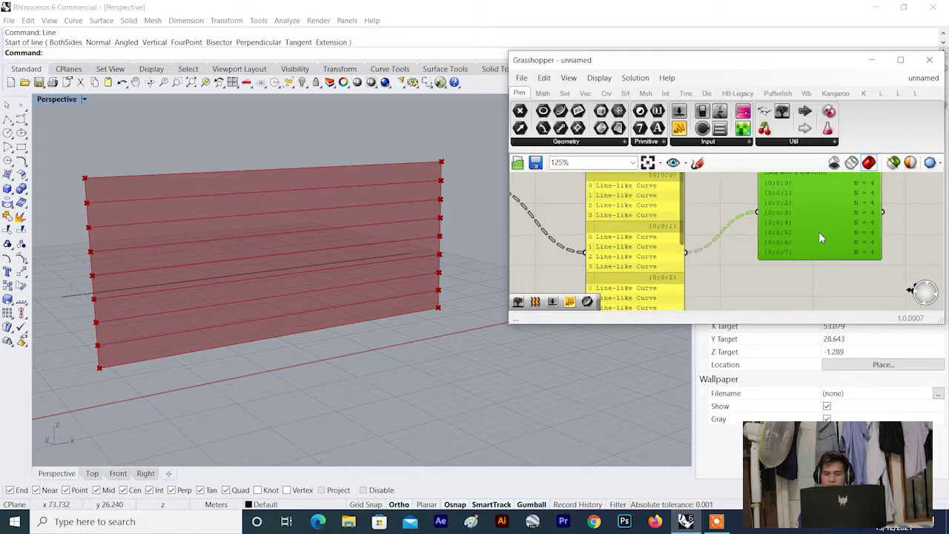
- Draw the Param Viewer's edge data as a tree, inspect its branches, and switch back to the text list
right_click(794, 218)
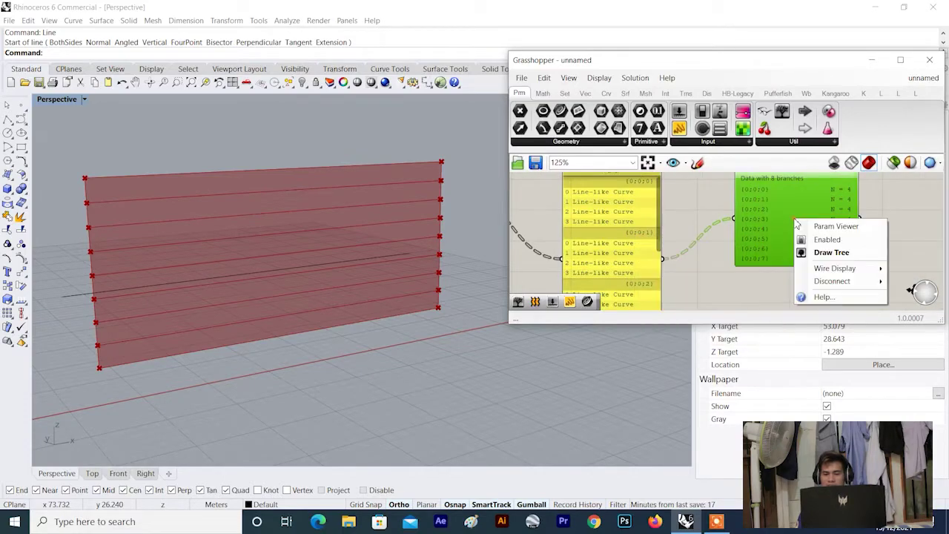
left_click(820, 253)
scroll(799, 216, "down", 2)
scroll(799, 216, "up", 10)
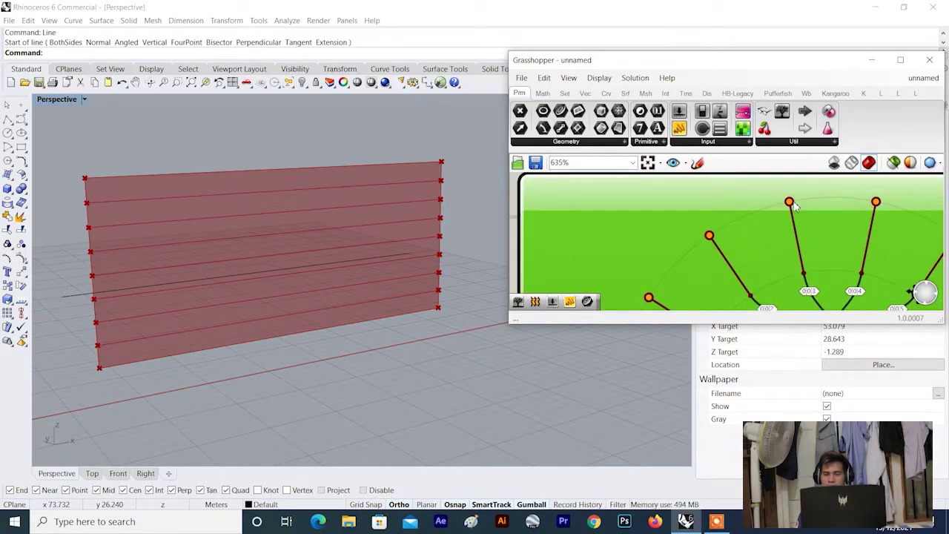
scroll(783, 204, "down", 6)
scroll(770, 254, "up", 2)
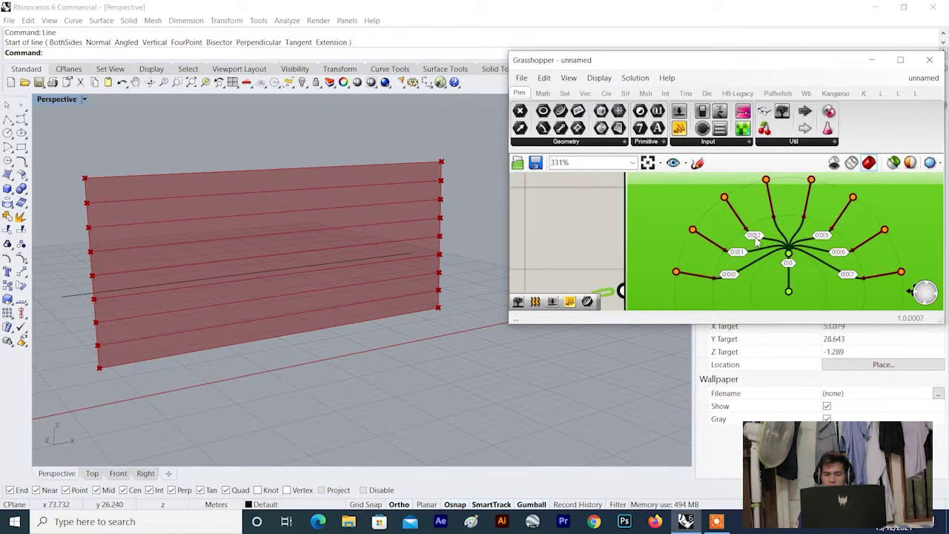
right_click(770, 255)
left_click(797, 289)
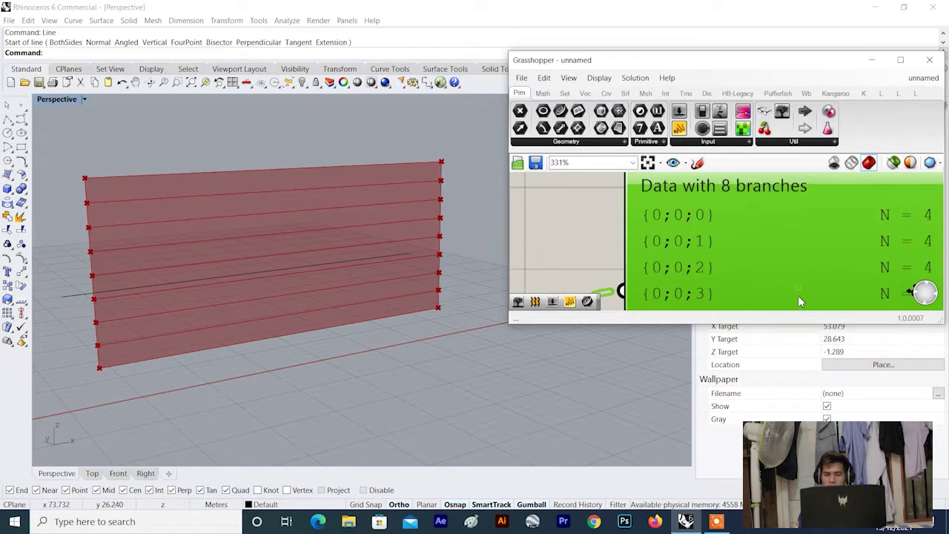
scroll(710, 190, "down", 2)
scroll(710, 189, "down", 2)
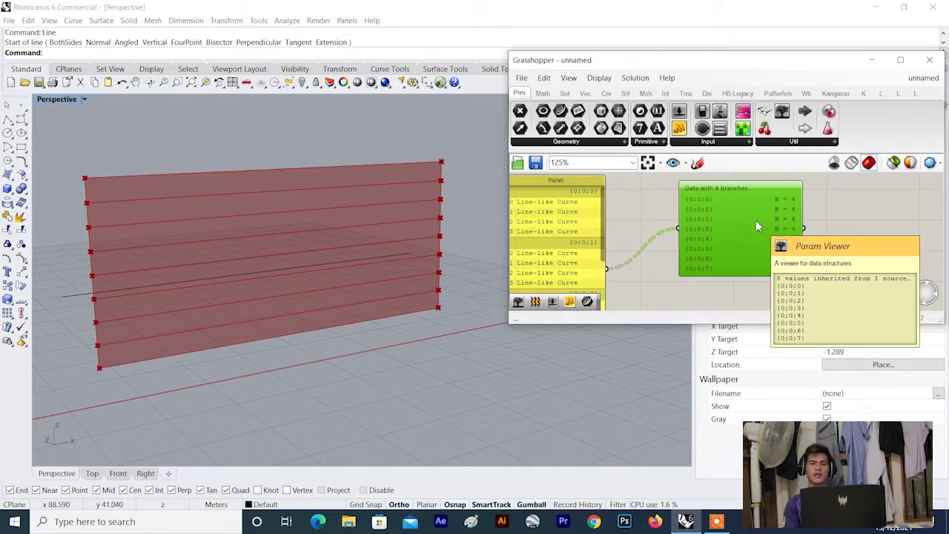
- Compare the branch paths and item counts in the Param Viewer with the bands in the Perspective view
left_click(828, 209)
scroll(743, 216, "up", 2)
right_click_drag(774, 201, 773, 204)
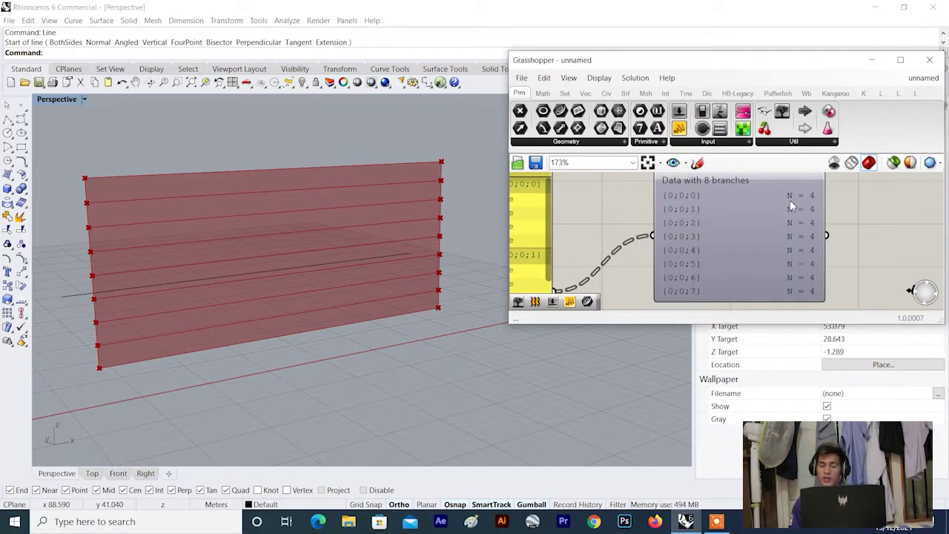
scroll(464, 199, "down", 8)
right_click_drag(401, 198, 343, 194)
scroll(342, 189, "up", 5)
scroll(179, 184, "down", 8)
- Minimize the Grasshopper window, switch to Paint, and sketch a large freehand rectangle representing the facade
left_click(865, 58)
left_click(842, 68)
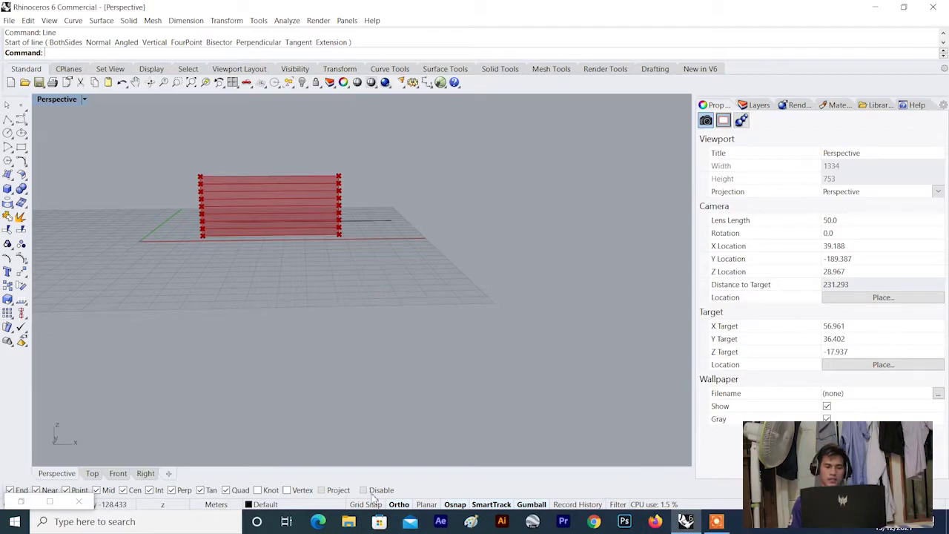
left_click(470, 522)
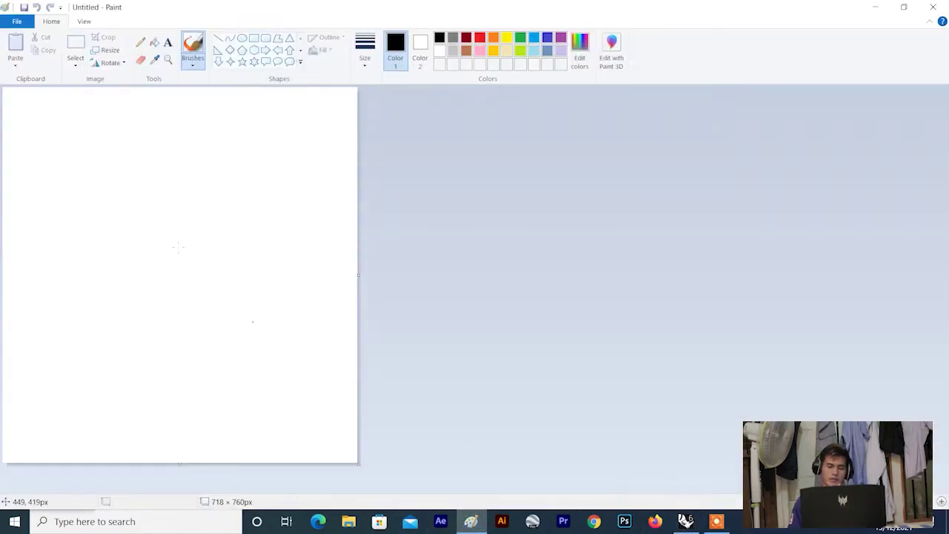
left_click_drag(69, 145, 81, 310)
left_click_drag(69, 146, 207, 147)
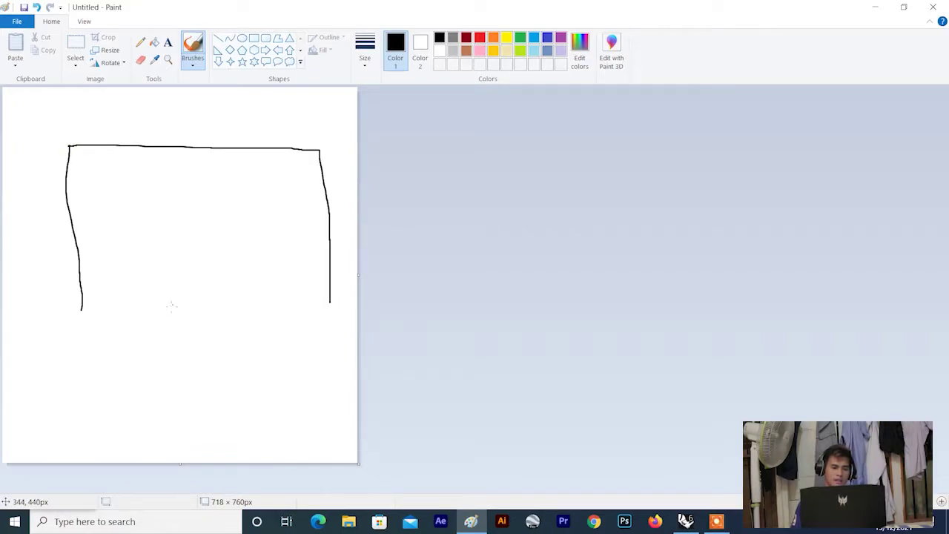
left_click_drag(312, 309, 335, 307)
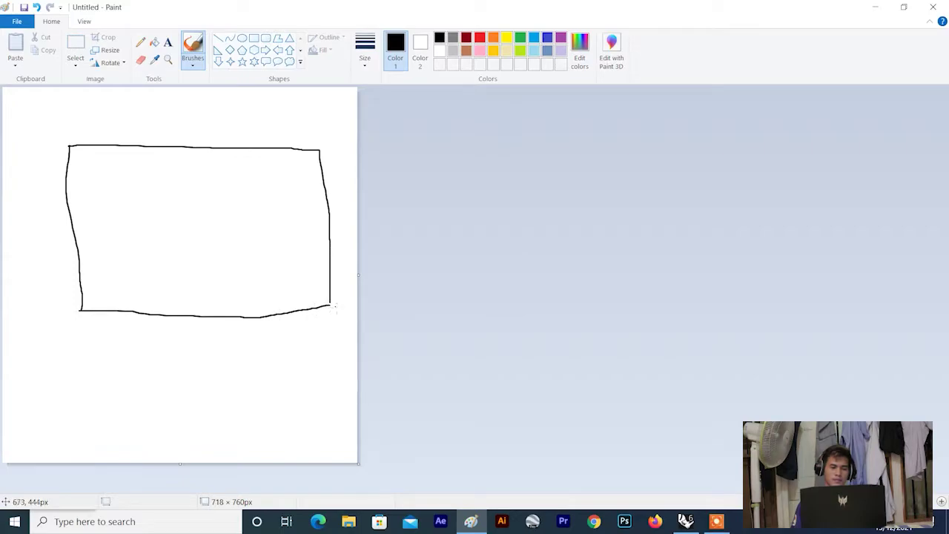
- Draw four horizontal freehand lines across the rectangle to divide it into five bands
left_click_drag(66, 169, 321, 164)
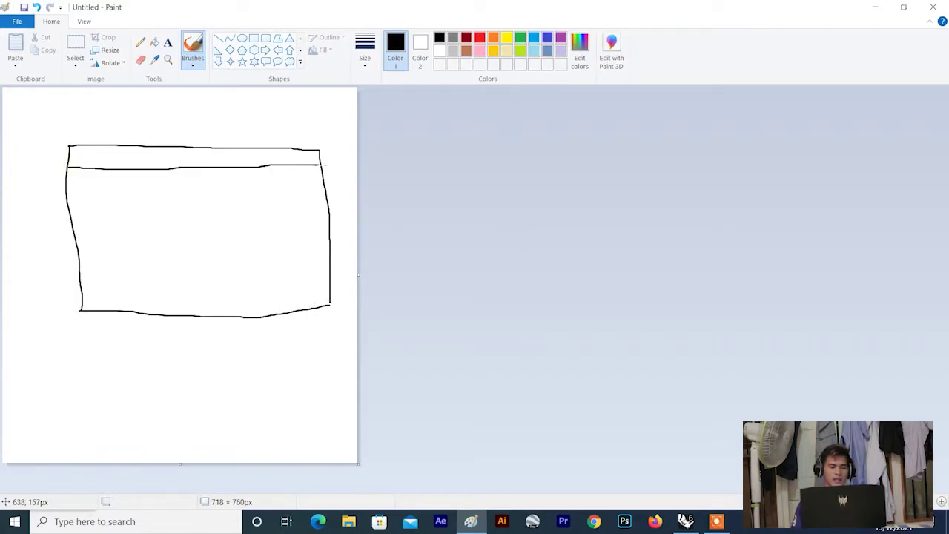
left_click_drag(71, 203, 328, 205)
left_click_drag(80, 251, 321, 244)
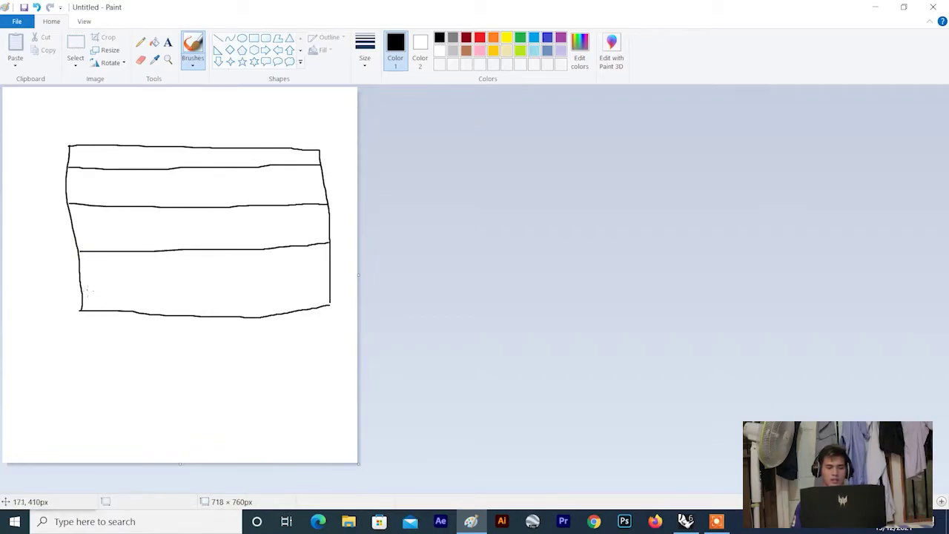
left_click_drag(82, 289, 327, 273)
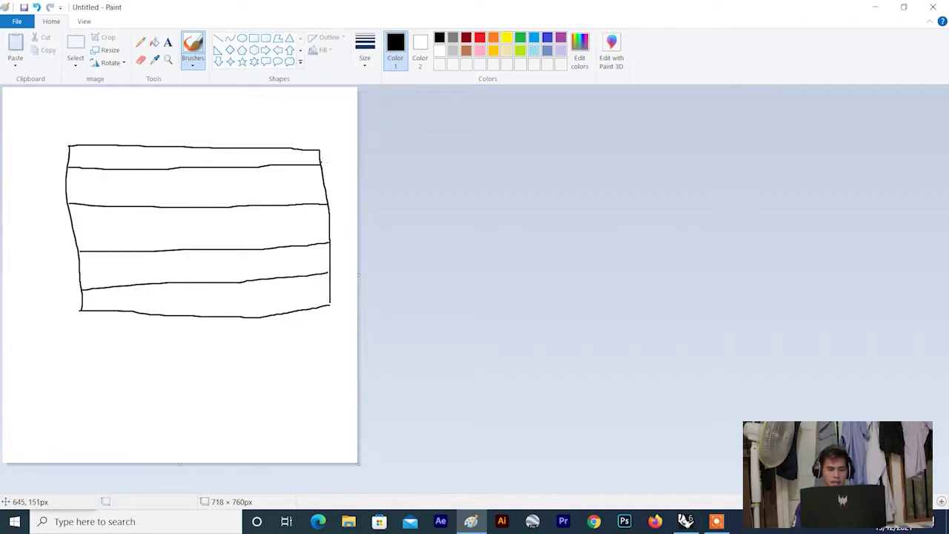
- Switch back to Rhino, reopen the Grasshopper window, and briefly select Deconstruct Brep to highlight its geometry
left_click(686, 529)
left_click(441, 82)
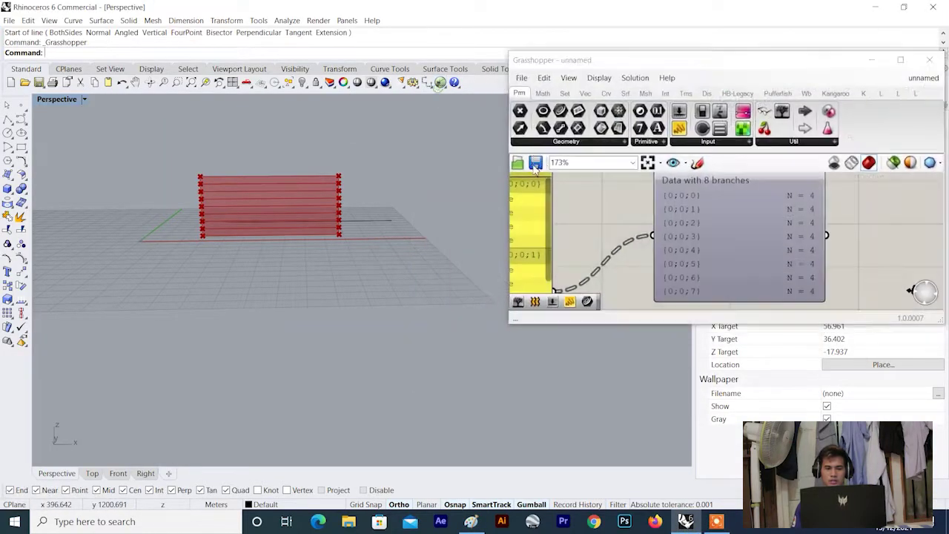
scroll(678, 200, "down", 5)
left_click(586, 250)
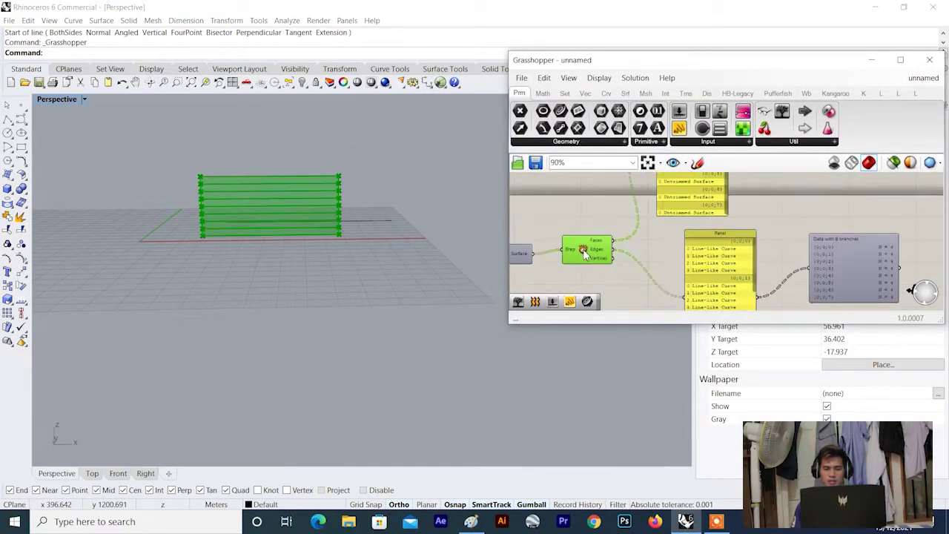
left_click(585, 188)
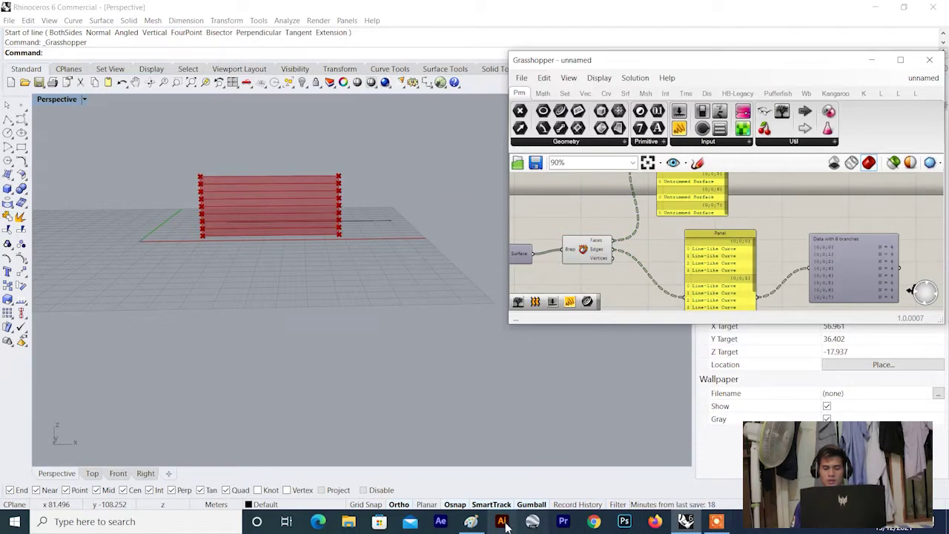
- Compare the facade bands in the Perspective view with the banded sketch in Paint, and return to Rhino
mouse_move(483, 528)
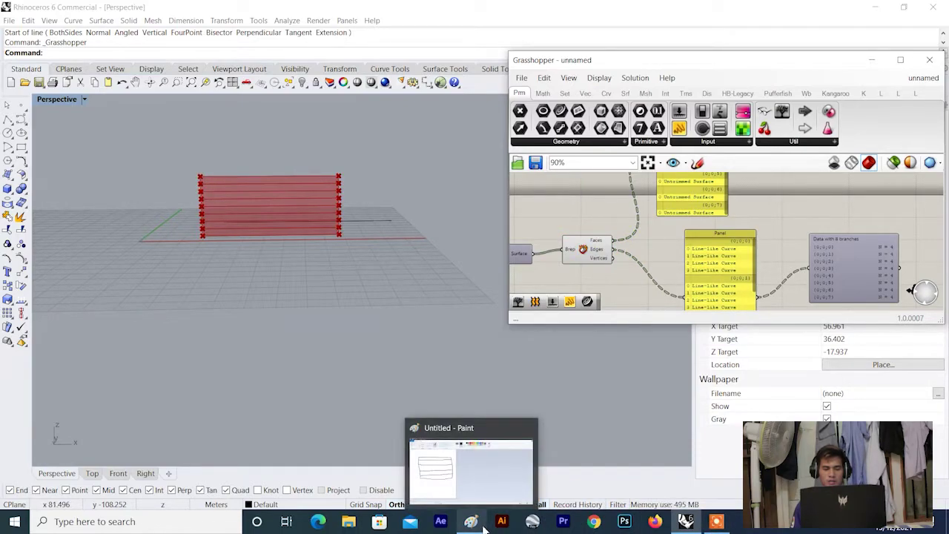
scroll(301, 176, "up", 5)
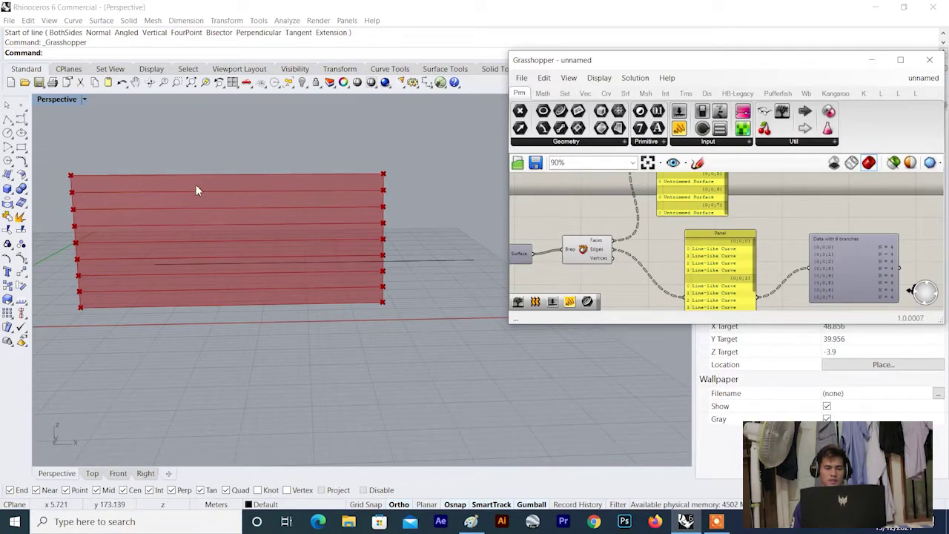
left_click(471, 522)
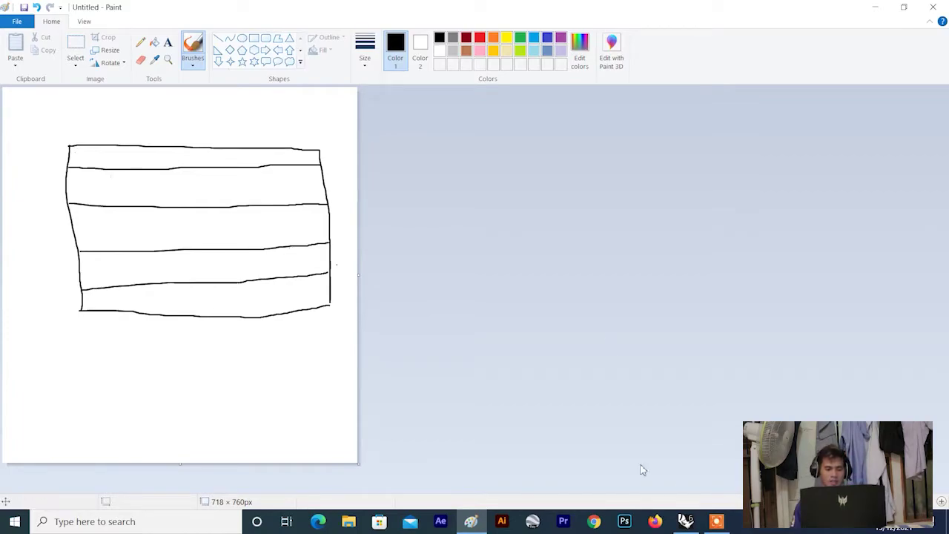
left_click(686, 521)
- Examine the Deconstruct Brep outputs and the Edges panel branches against the edges of the facade bands
scroll(666, 237, "down", 3)
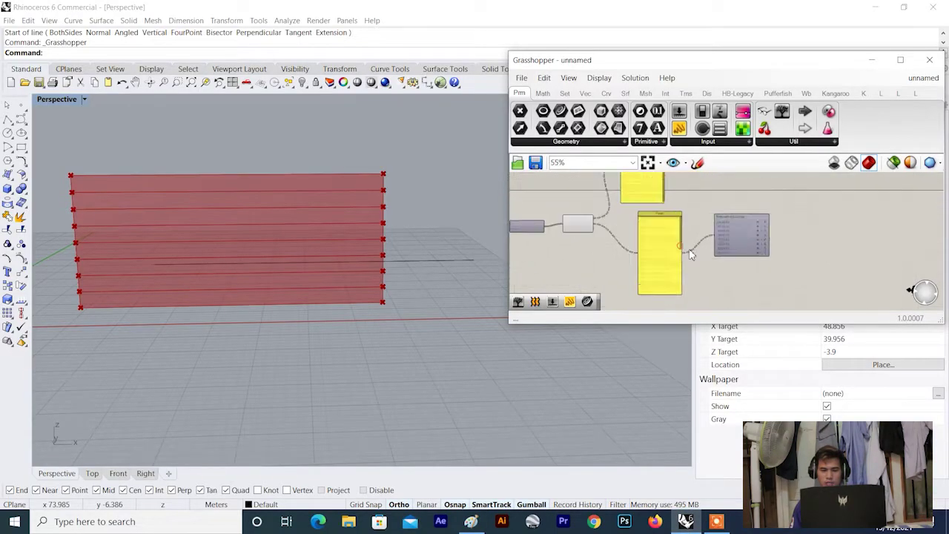
scroll(690, 244, "up", 4)
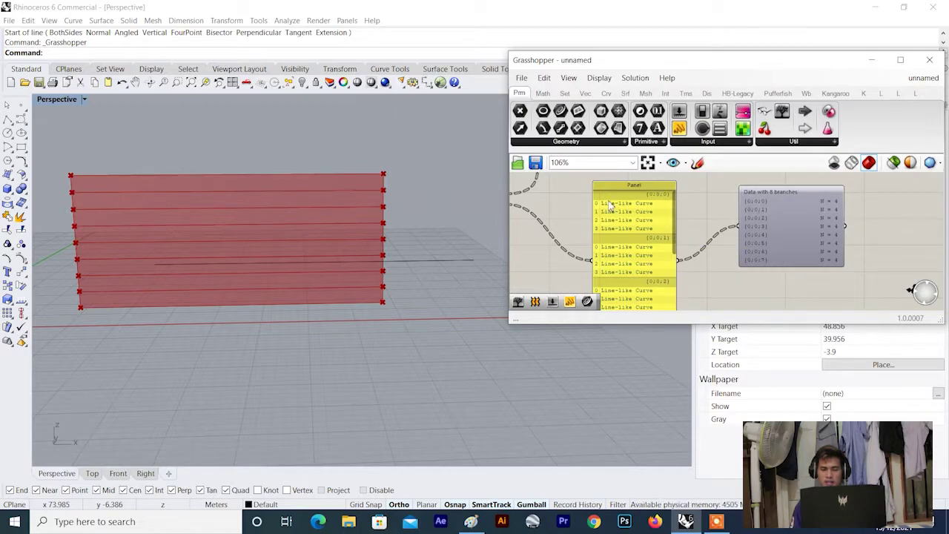
right_click_drag(609, 203, 698, 204)
scroll(559, 200, "up", 2)
scroll(577, 212, "up", 2)
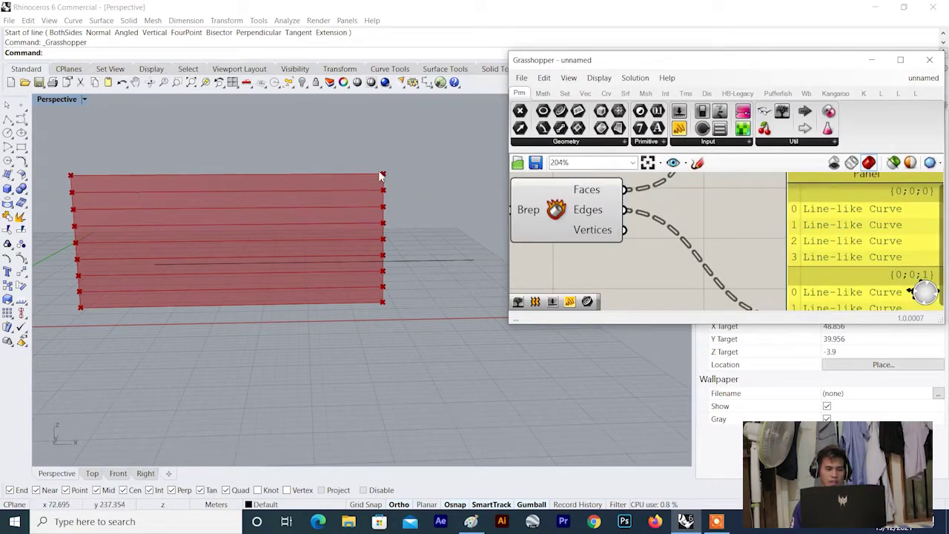
scroll(380, 175, "down", 3)
scroll(720, 230, "down", 1)
right_click_drag(545, 194, 642, 197)
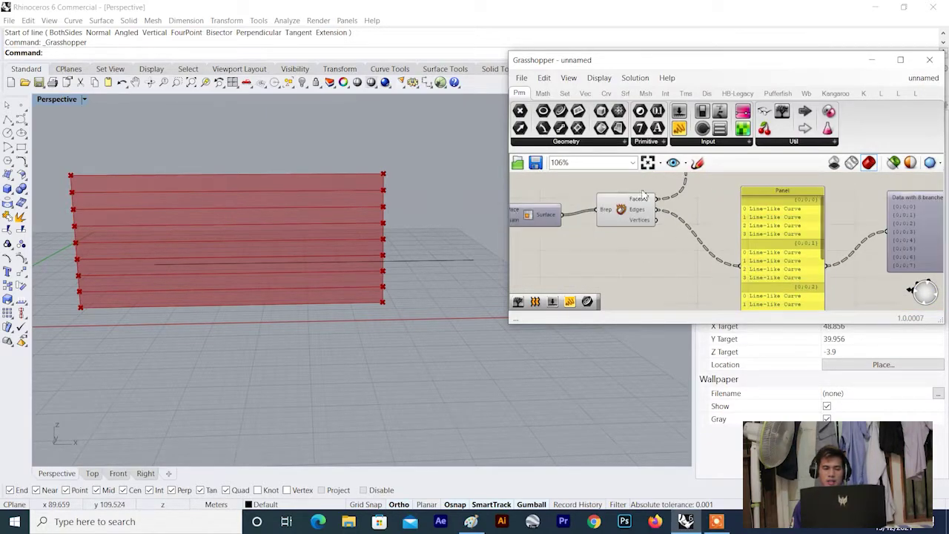
scroll(653, 193, "up", 2)
scroll(528, 224, "down", 2)
scroll(85, 177, "up", 3)
scroll(85, 179, "down", 3)
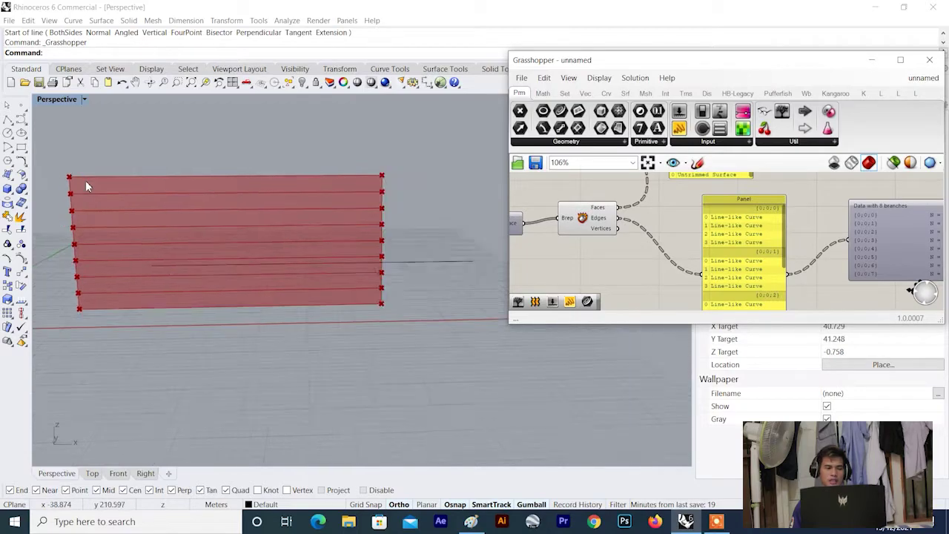
- Inspect the band edges and corner points of the facade in the Perspective view
scroll(88, 174, "up", 2)
scroll(106, 195, "down", 3)
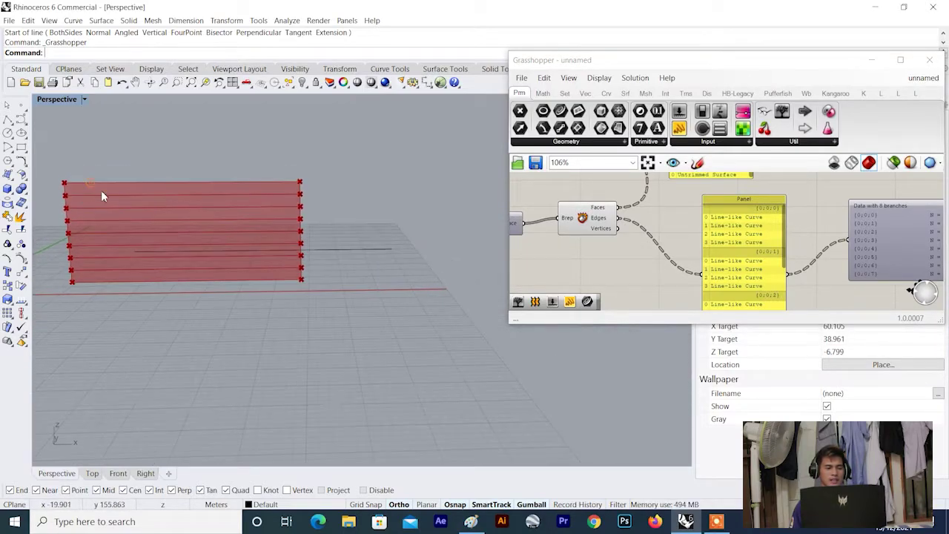
scroll(77, 189, "up", 2)
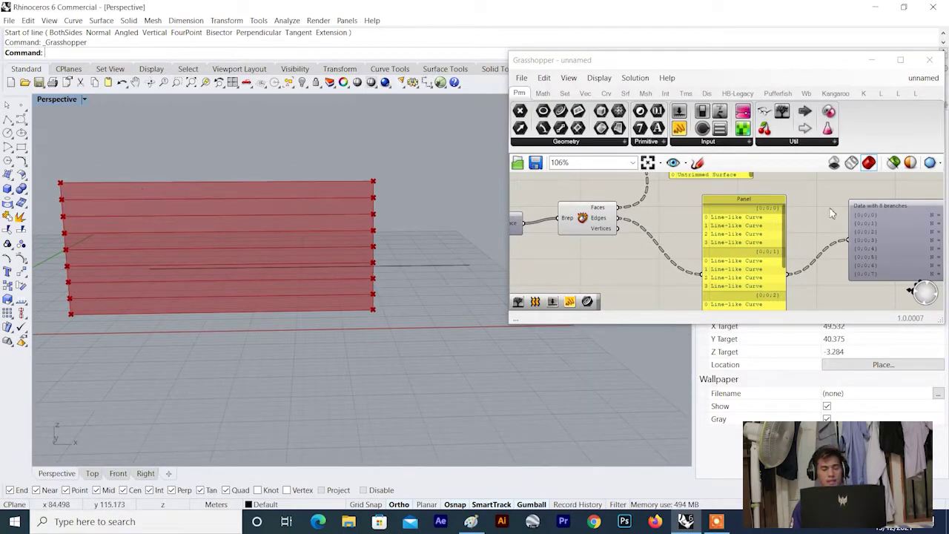
scroll(239, 190, "down", 4)
right_click_drag(239, 190, 156, 178)
scroll(156, 180, "up", 2)
scroll(154, 182, "up", 2)
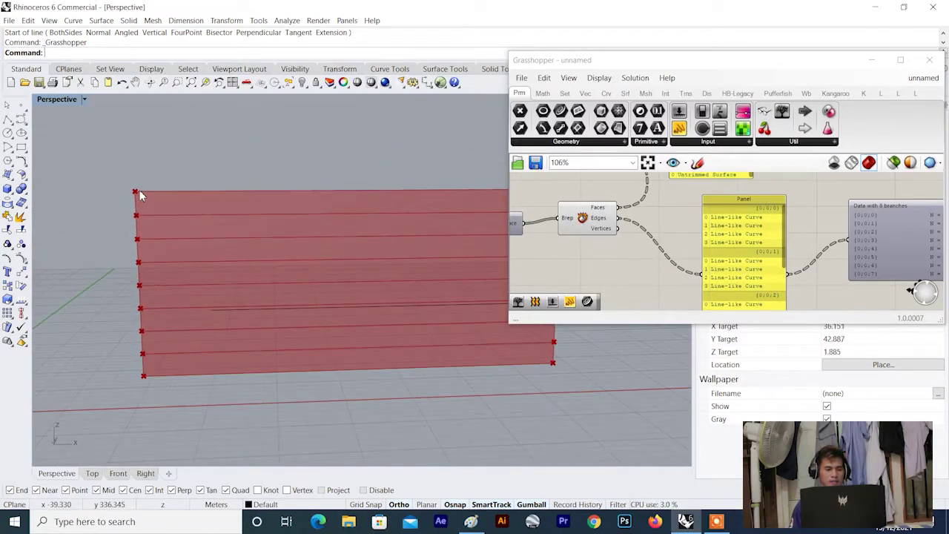
scroll(134, 212, "down", 3)
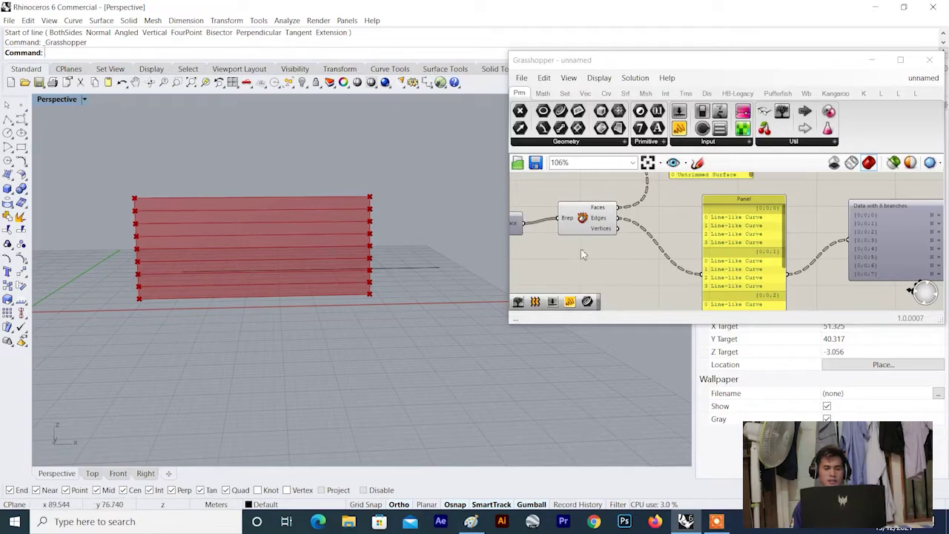
- Move the Param Viewer slightly down on the canvas and scroll the Edges panel list back to its start
scroll(581, 250, "down", 3)
right_click_drag(605, 239, 583, 212)
scroll(734, 210, "up", 3)
left_click_drag(767, 210, 767, 223)
scroll(765, 222, "down", 3)
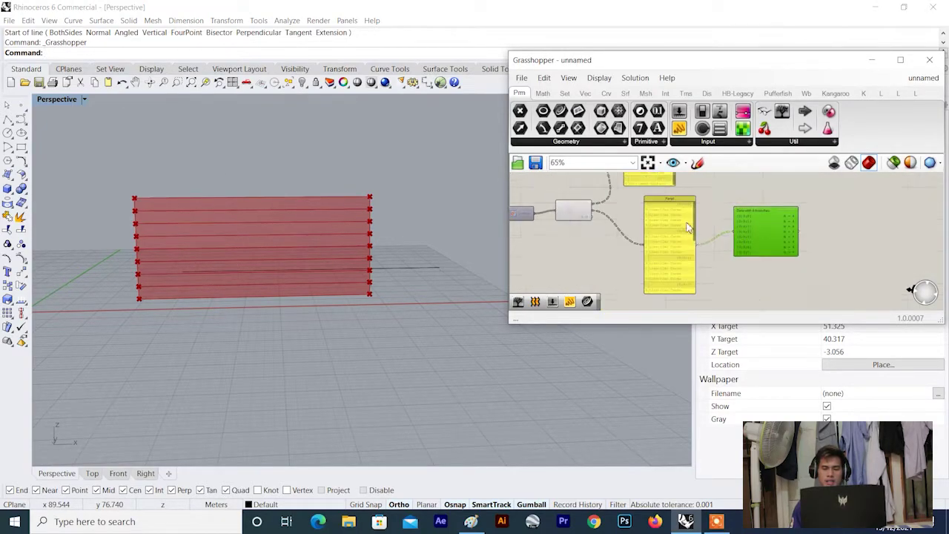
scroll(693, 227, "up", 2)
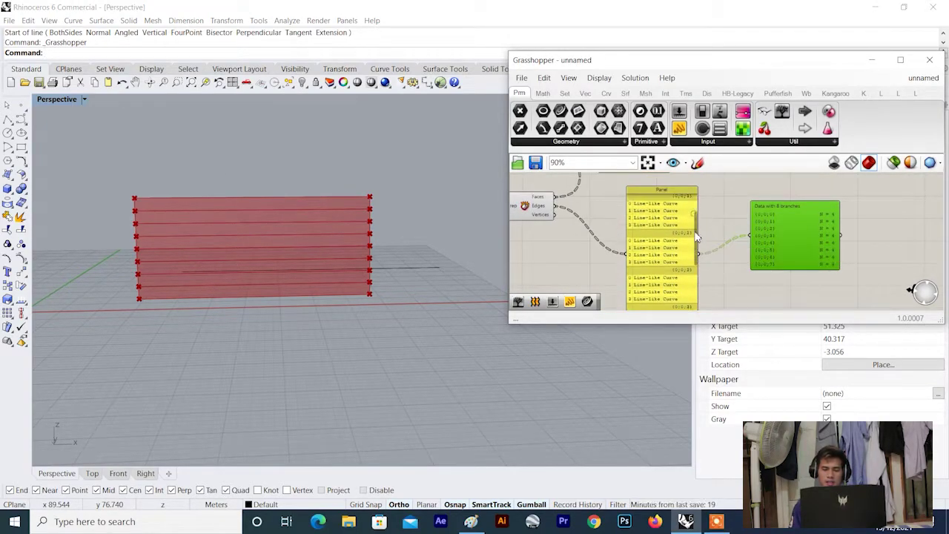
left_click_drag(698, 266, 696, 221)
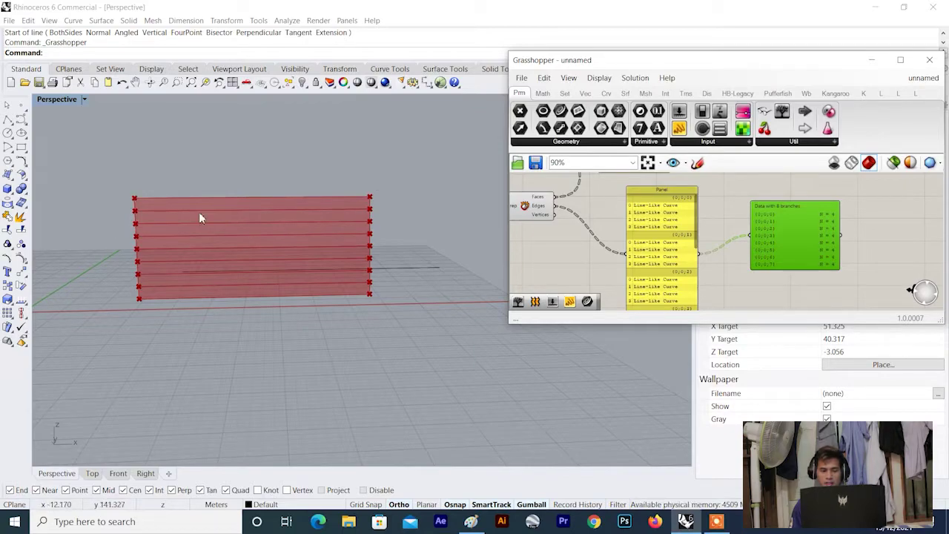
- Compare the Edges panel branches with the facade bands, switch to Paint, and outline the sketch's uppermost band in red
scroll(697, 215, "up", 2)
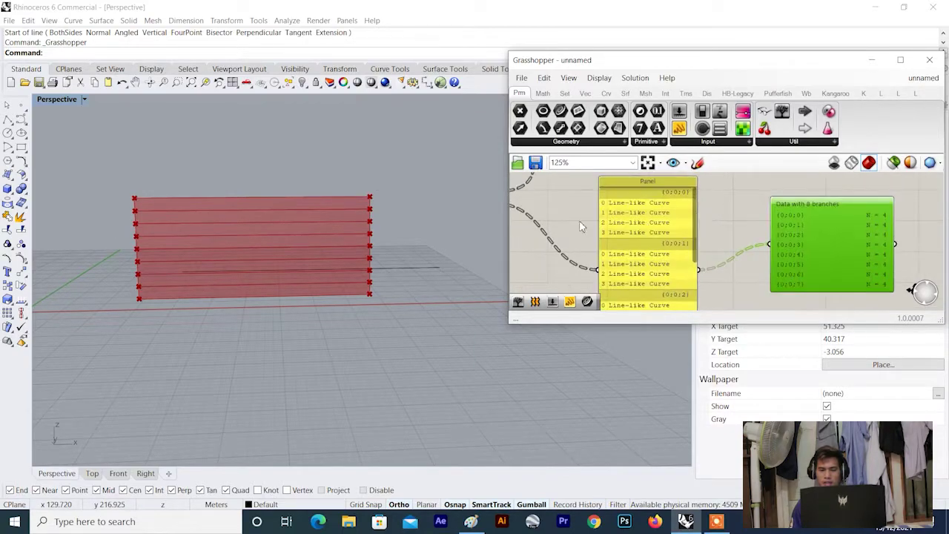
scroll(119, 202, "up", 3)
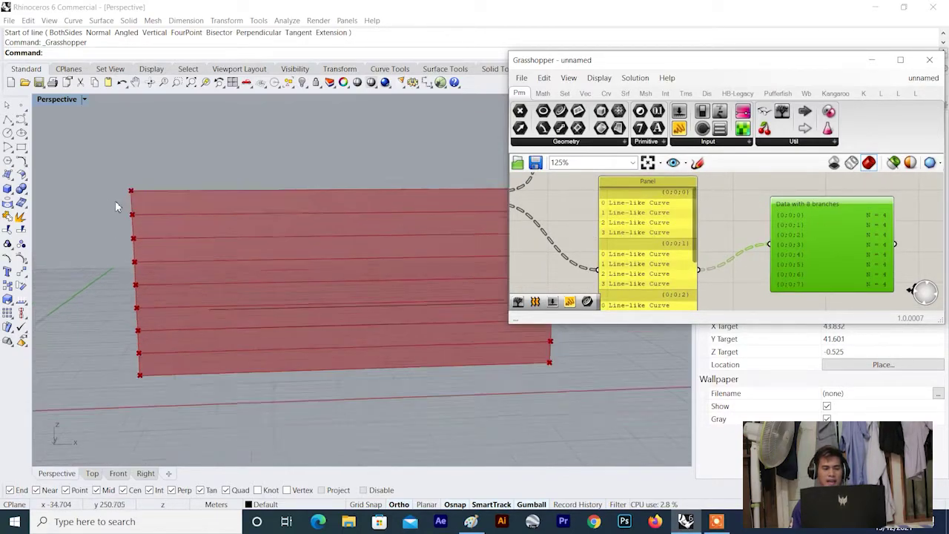
scroll(136, 193, "down", 1)
scroll(134, 215, "down", 2)
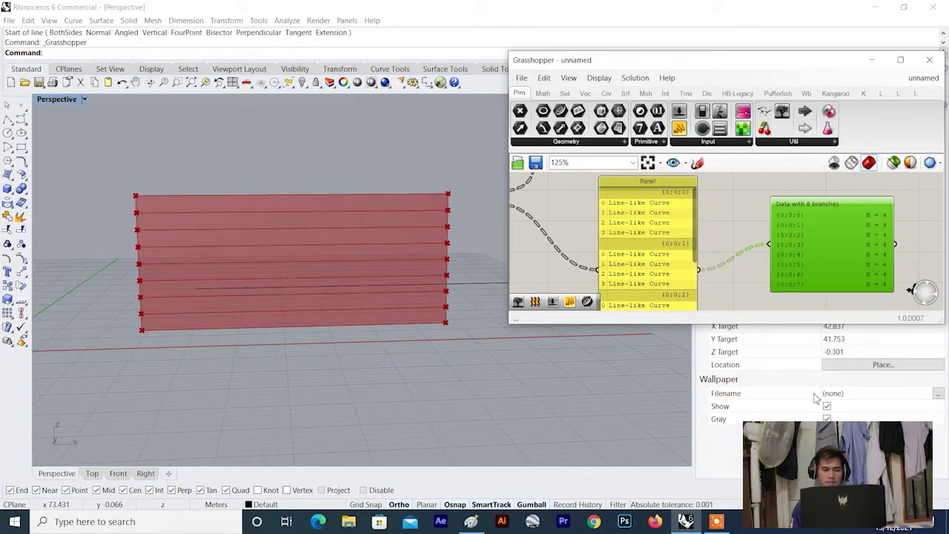
left_click(470, 521)
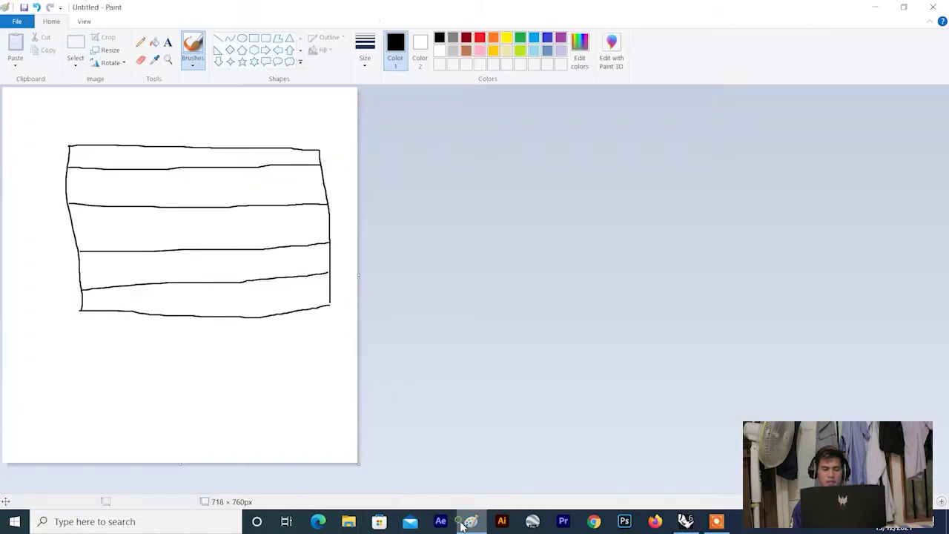
left_click(480, 38)
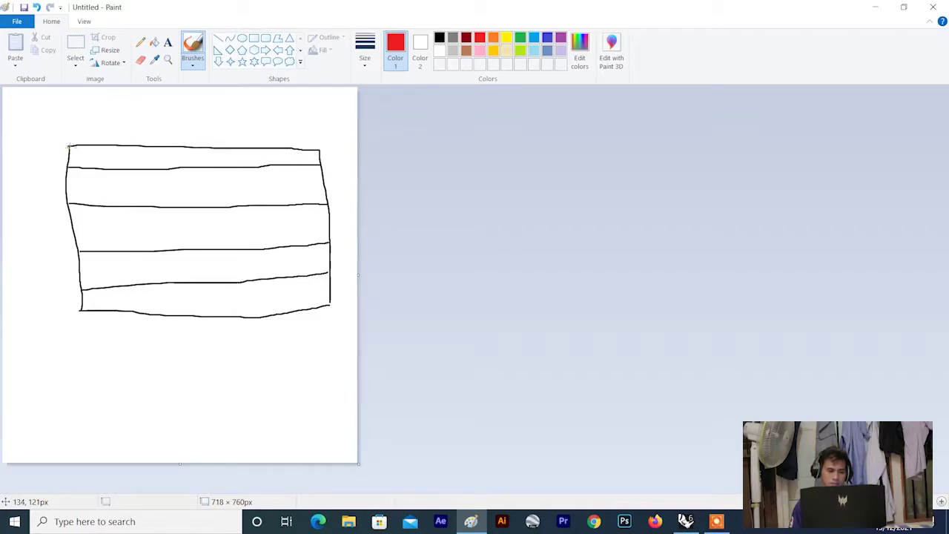
mouse_move(69, 147)
left_mouse_down()
mouse_move(69, 158)
mouse_move(115, 166)
mouse_move(323, 173)
mouse_move(317, 149)
mouse_move(73, 151)
mouse_move(67, 167)
left_mouse_up()
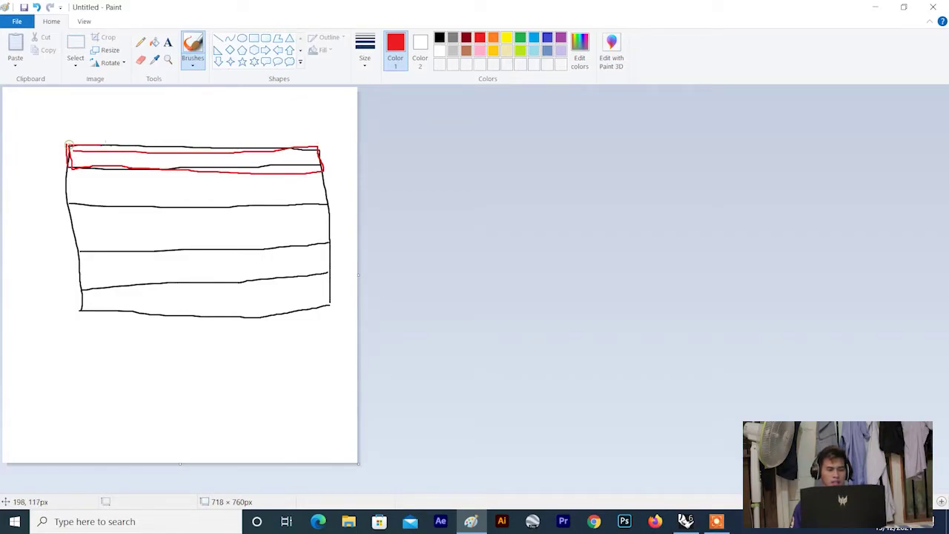
mouse_move(206, 144)
left_mouse_down()
mouse_move(317, 143)
mouse_move(321, 171)
mouse_move(79, 177)
left_mouse_up()
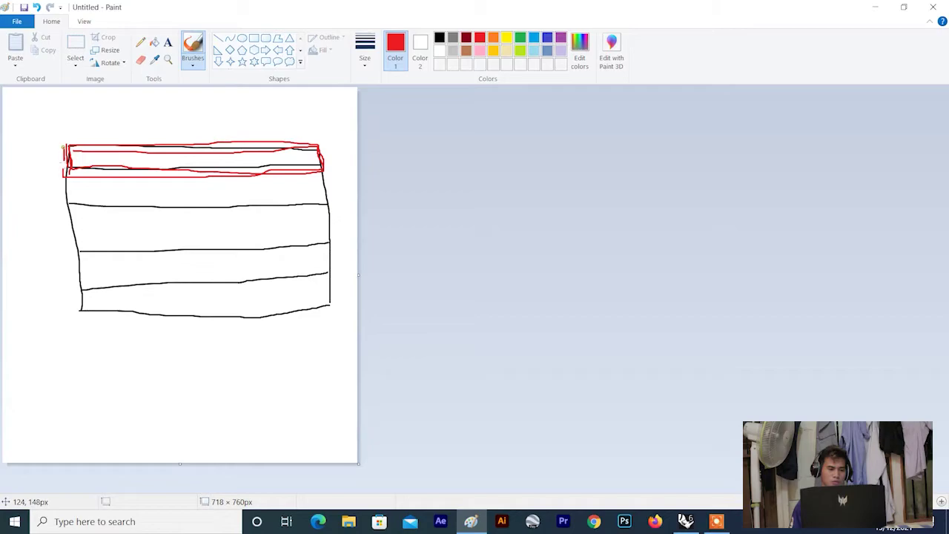
- Retrace the edges of the sketch's uppermost band in red and number its four sides 1, 2, 3 and 4
left_click_drag(65, 174, 162, 174)
left_click_drag(319, 150, 329, 170)
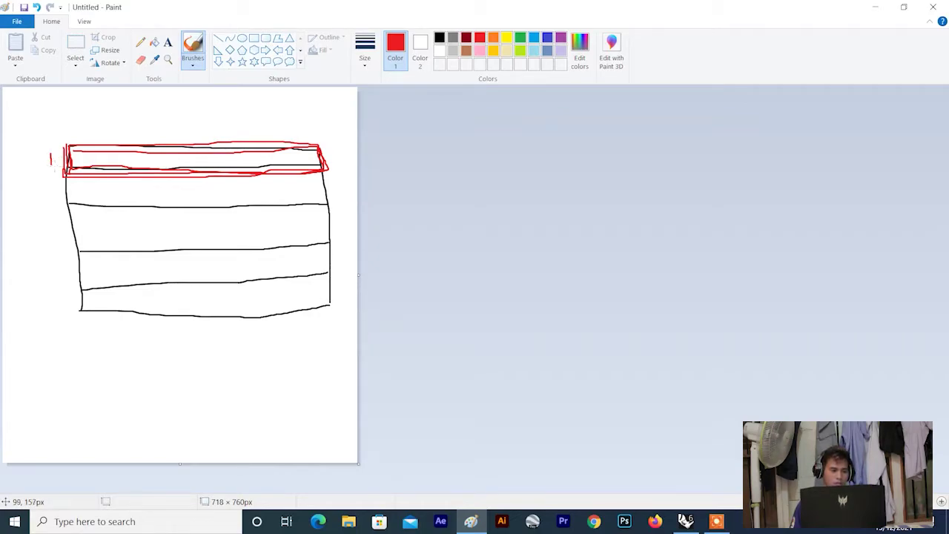
left_click_drag(65, 175, 150, 176)
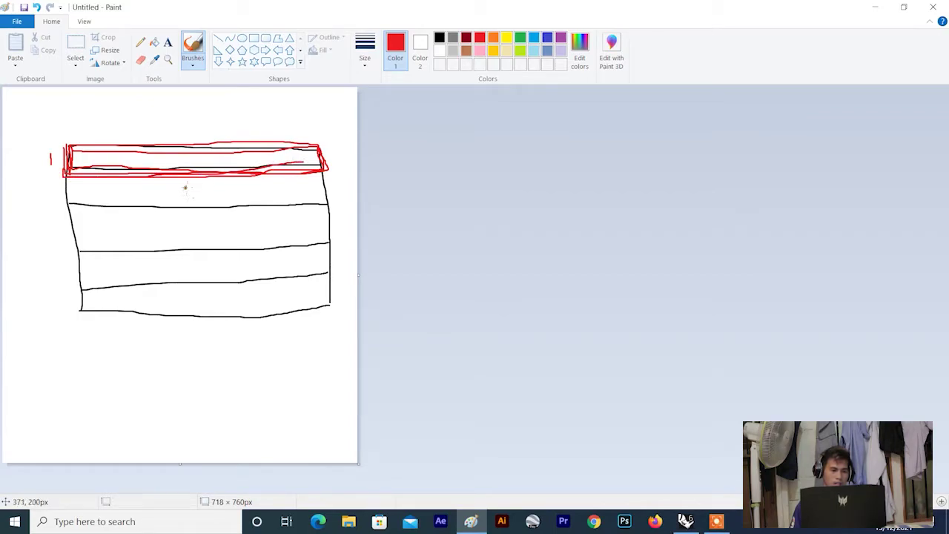
left_click_drag(190, 198, 201, 197)
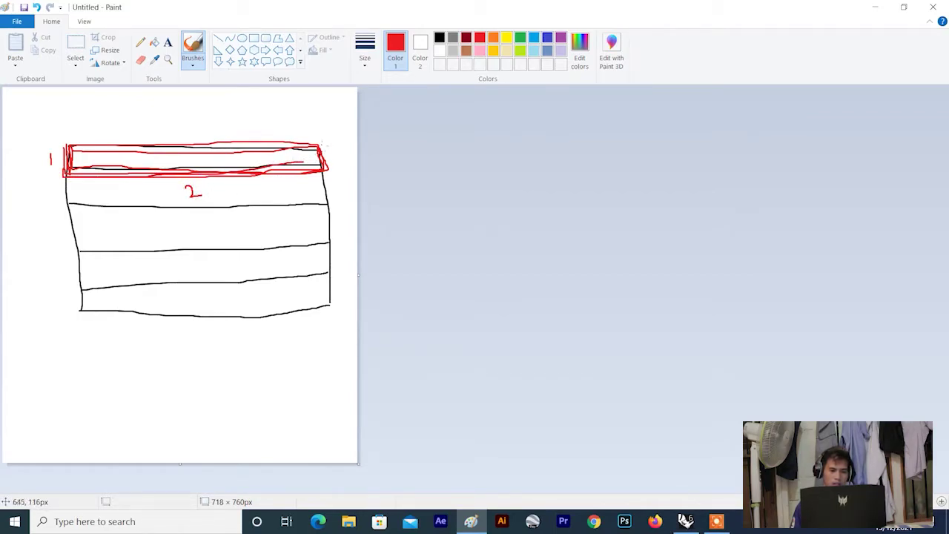
left_click_drag(336, 148, 335, 161)
left_click_drag(201, 118, 208, 129)
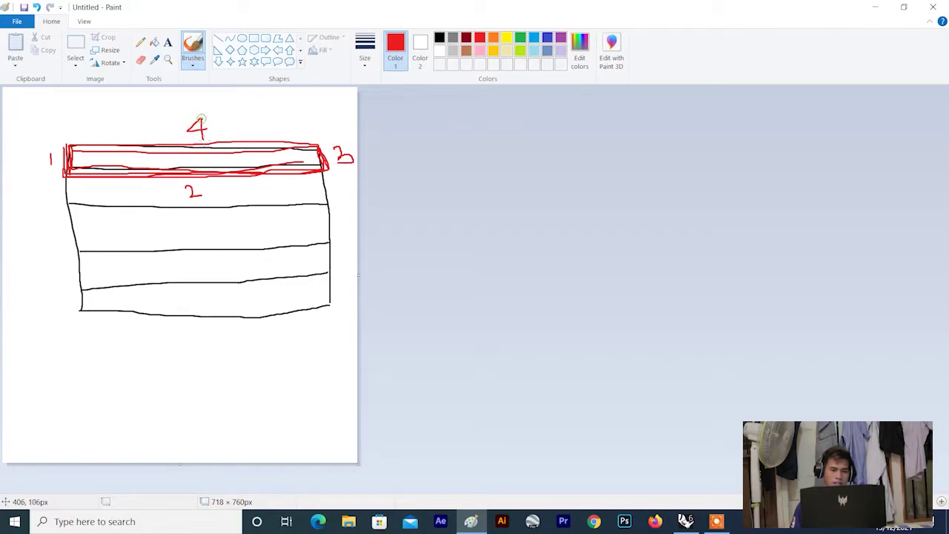
- Outline the second band of the sketch in red and number its edges 1 to 4
left_click_drag(68, 172, 72, 202)
mouse_move(187, 201)
left_mouse_down()
mouse_move(322, 200)
mouse_move(319, 174)
left_mouse_up()
mouse_move(136, 178)
left_mouse_down()
mouse_move(73, 185)
mouse_move(208, 200)
mouse_move(276, 194)
left_mouse_up()
left_click_drag(38, 187, 42, 196)
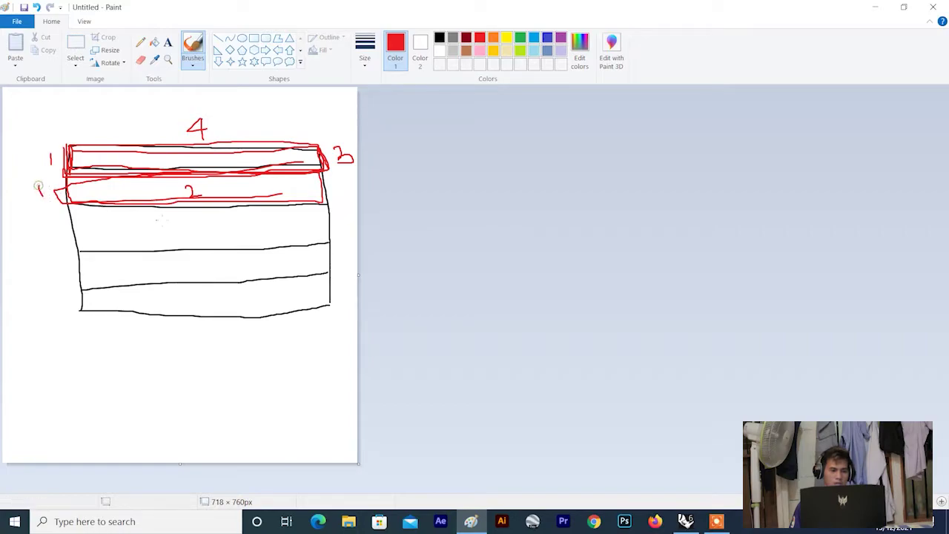
left_click_drag(190, 215, 200, 225)
left_click_drag(340, 181, 340, 191)
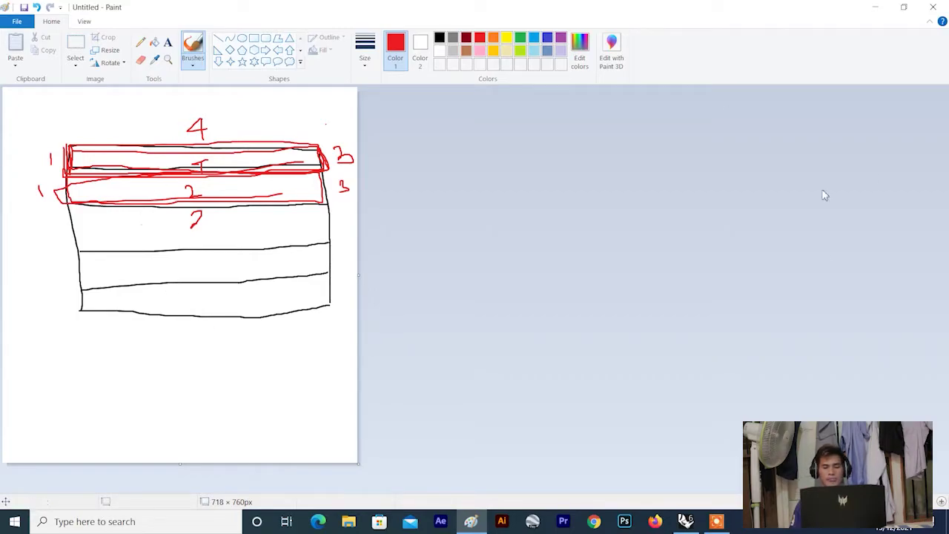
- Return to Grasshopper and delete both panels and the Param Viewer attached to Deconstruct Brep
left_click(684, 522)
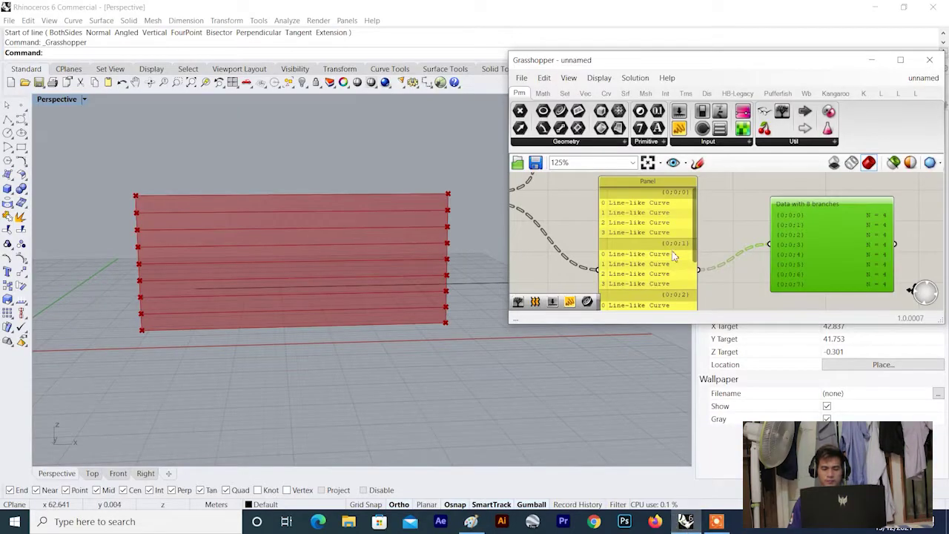
scroll(674, 255, "down", 3)
scroll(664, 239, "down", 5)
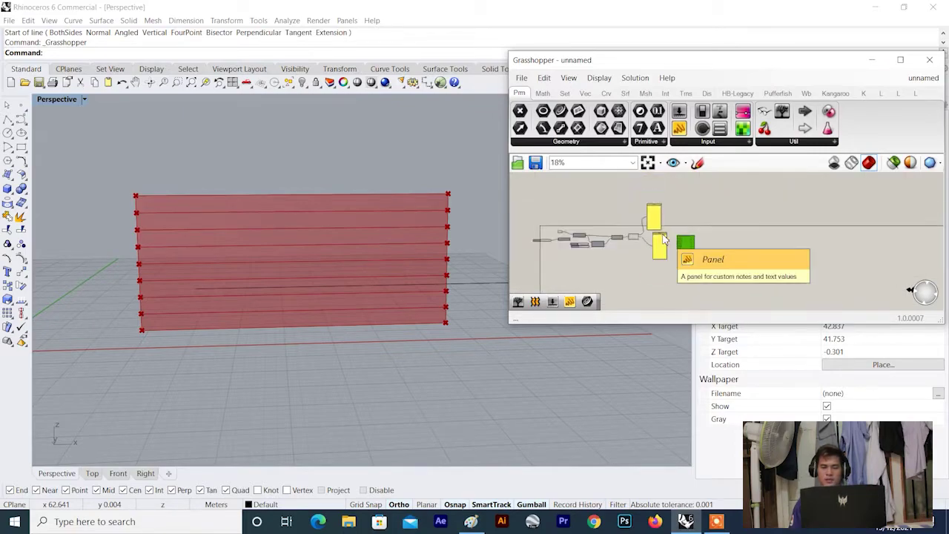
scroll(665, 241, "up", 2)
left_click_drag(650, 244, 674, 238)
scroll(665, 244, "up", 1)
left_click_drag(647, 272, 630, 228)
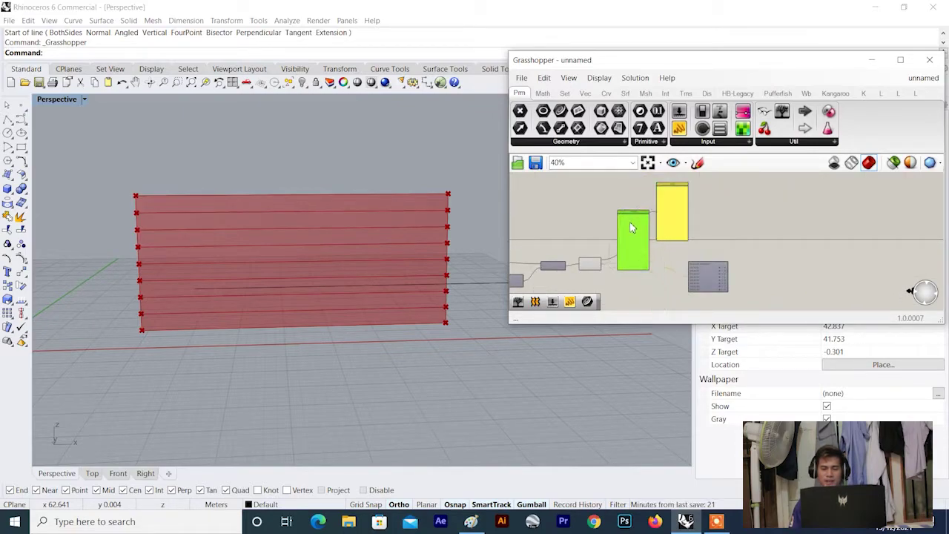
scroll(747, 227, "up", 1)
left_click_drag(768, 217, 651, 300)
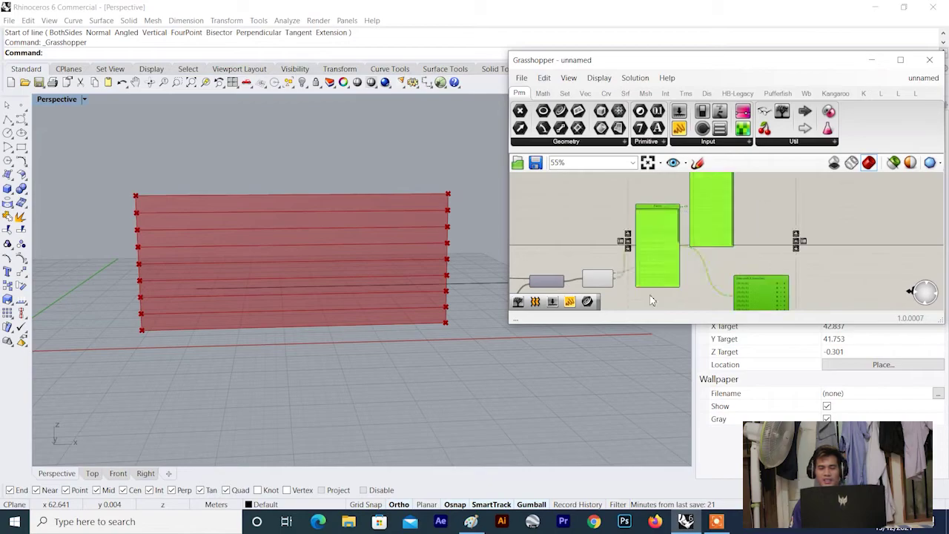
key("Delete")
- Highlight the Deconstruct Brep geometry and inspect the facade bands from another angle in the Perspective view
scroll(601, 278, "up", 1)
left_click(598, 277)
scroll(364, 215, "down", 4)
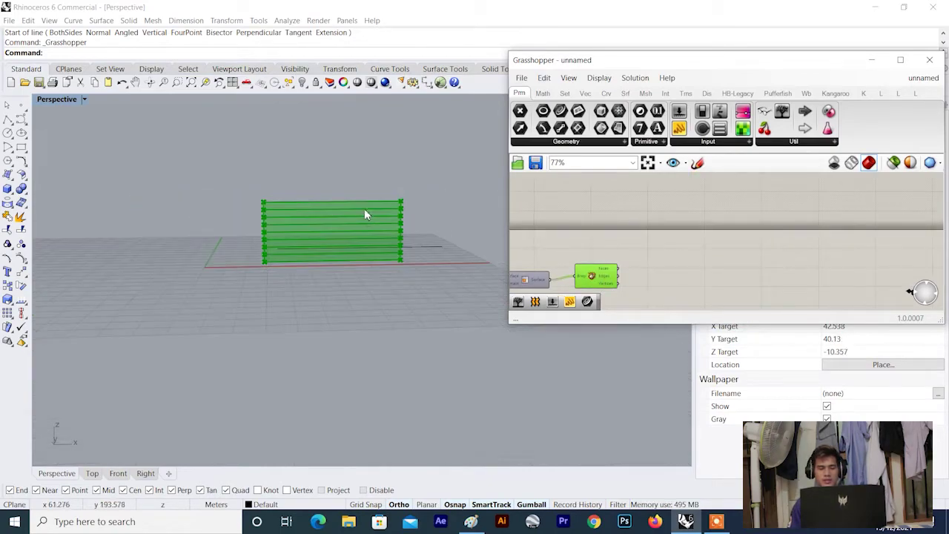
right_click_drag(364, 227, 410, 194)
scroll(409, 194, "up", 5)
left_click(640, 249)
scroll(622, 274, "up", 1)
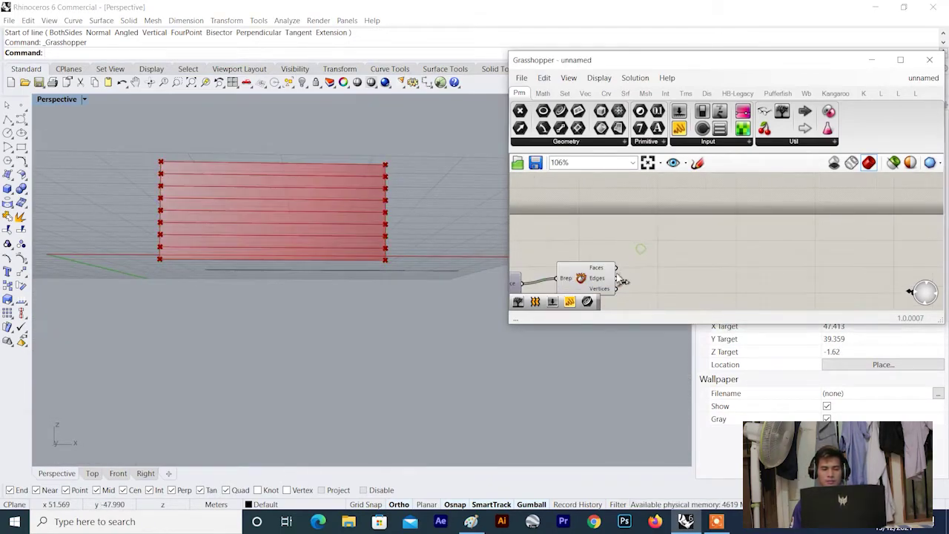
- Add a panel, connect the Edges output of Deconstruct Brep to it, and enlarge it to show more of the list
left_click_drag(595, 274, 596, 227)
left_click_drag(679, 130, 697, 193)
scroll(638, 223, "up", 2)
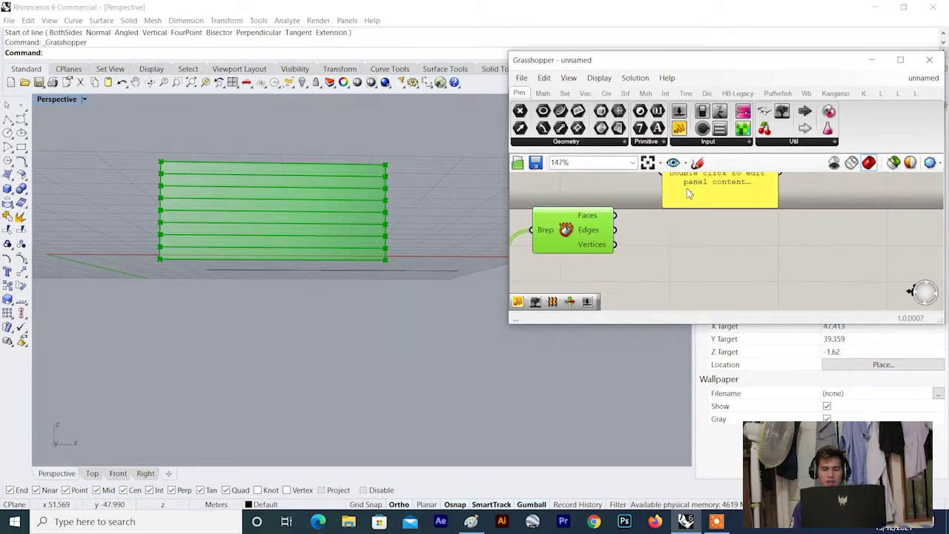
left_click_drag(602, 266, 647, 208)
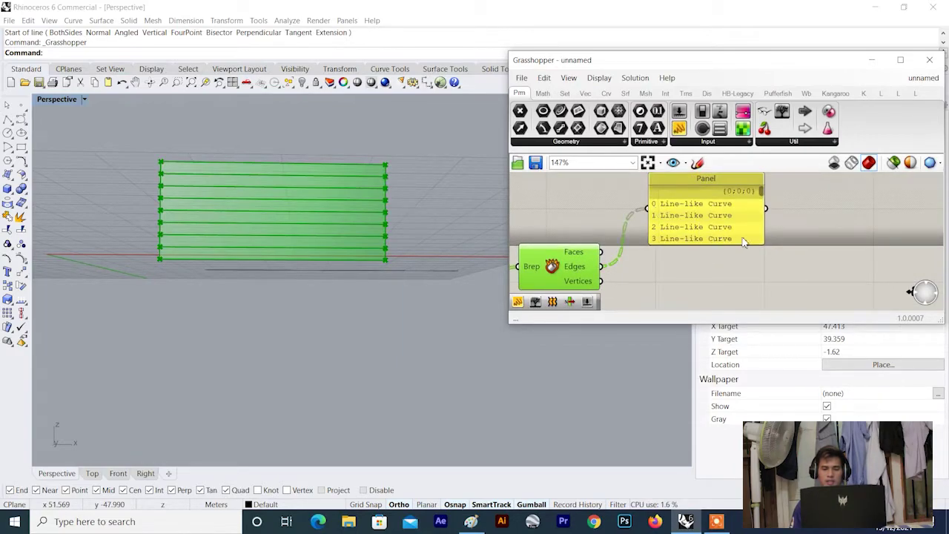
left_click_drag(753, 247, 760, 292)
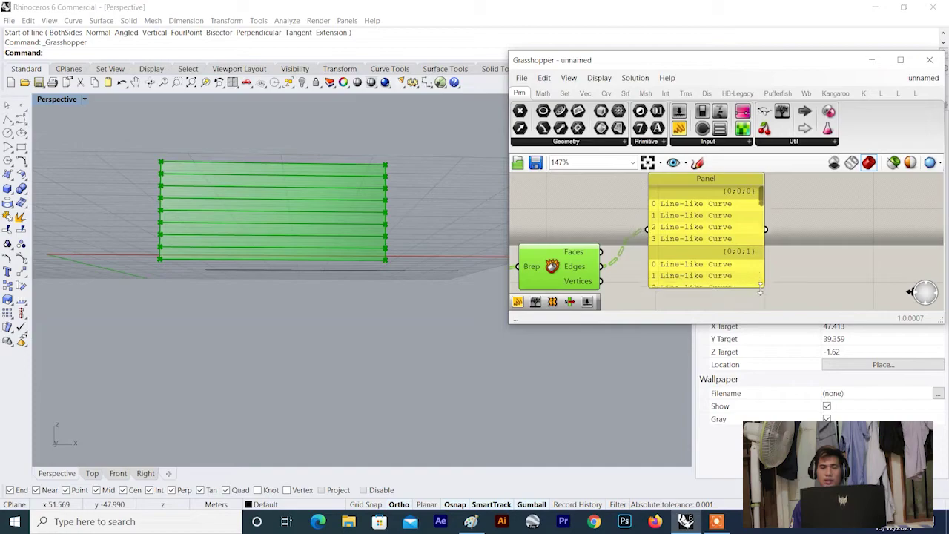
- Examine the edges of the facade bands in the Perspective view against the first branches in the Edges panel
scroll(260, 227, "down", 5)
right_click_drag(353, 198, 407, 254)
left_click(838, 258)
scroll(248, 222, "up", 10)
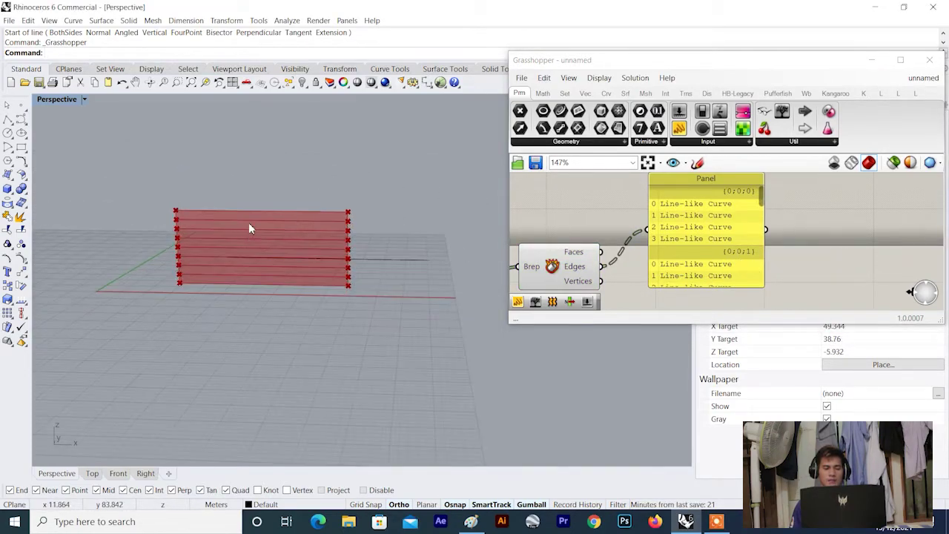
scroll(192, 224, "down", 5)
right_click_drag(191, 224, 210, 198)
- Move the Edges panel up and away from Deconstruct Brep, and shift the component slightly down on the canvas
scroll(582, 264, "down", 4)
scroll(642, 256, "up", 2)
left_click_drag(646, 256, 668, 218)
scroll(615, 256, "down", 4)
scroll(580, 259, "up", 1)
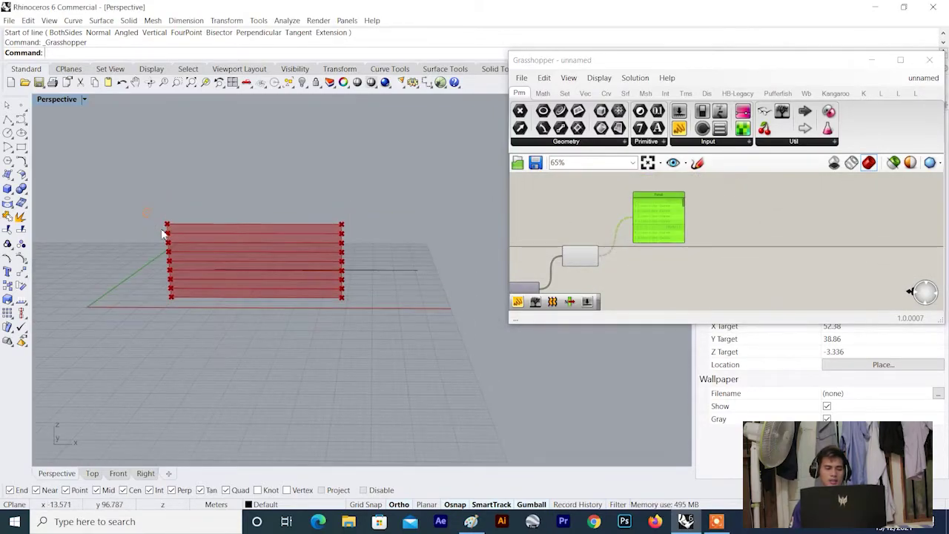
scroll(172, 236, "up", 5)
scroll(250, 233, "down", 5)
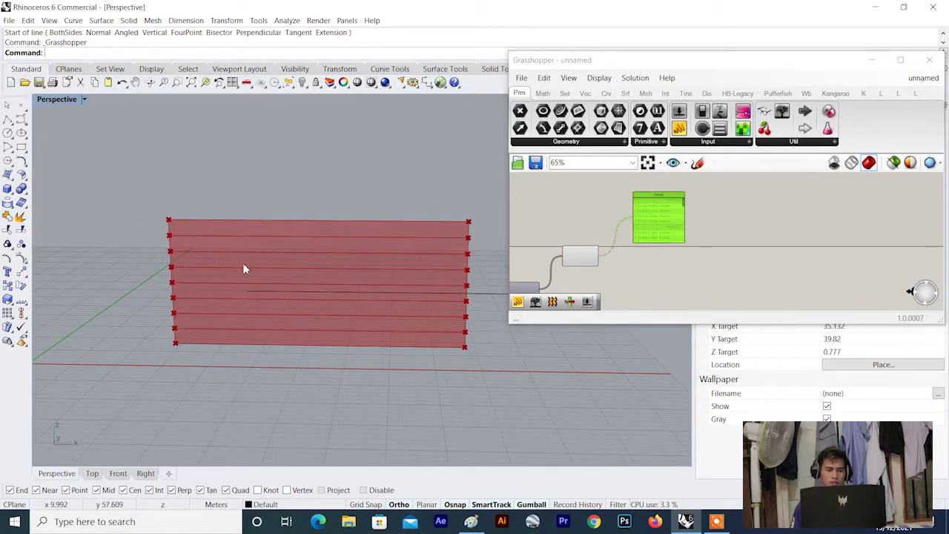
scroll(705, 245, "down", 2)
right_click_drag(700, 245, 684, 226)
scroll(613, 246, "up", 2)
left_click_drag(625, 229, 629, 242)
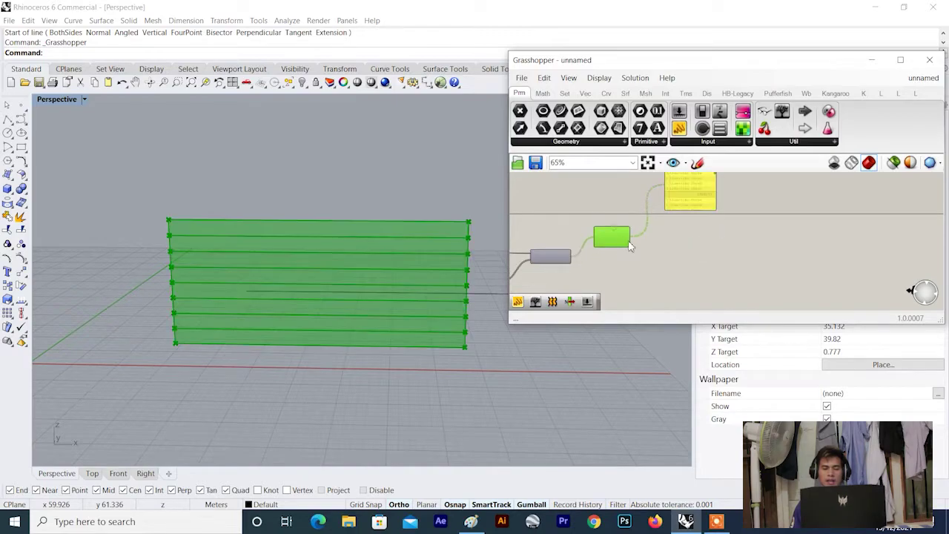
- Add a List Item component, connect Deconstruct Brep's Edges output to its List input, and move it farther from Deconstruct Brep
scroll(629, 246, "up", 2)
double_click(720, 243)
type("list item")
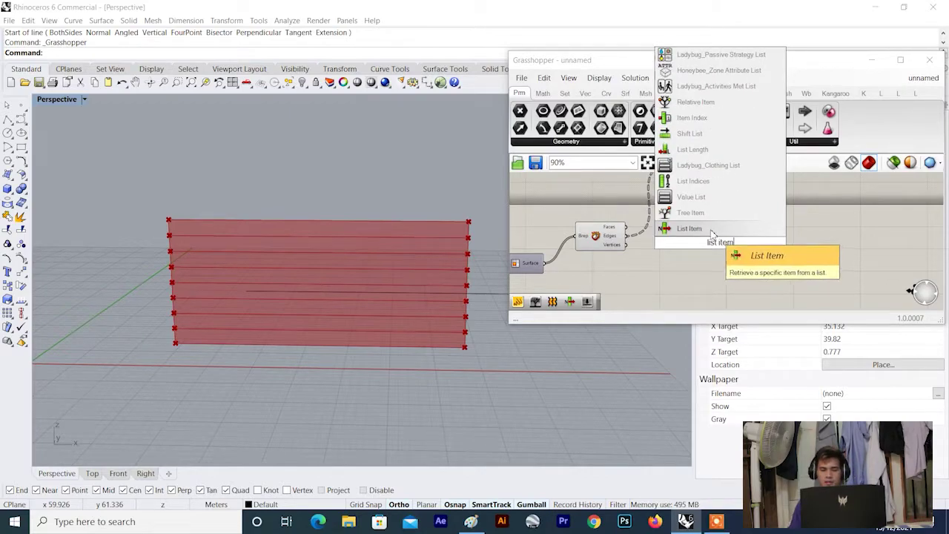
left_click(716, 232)
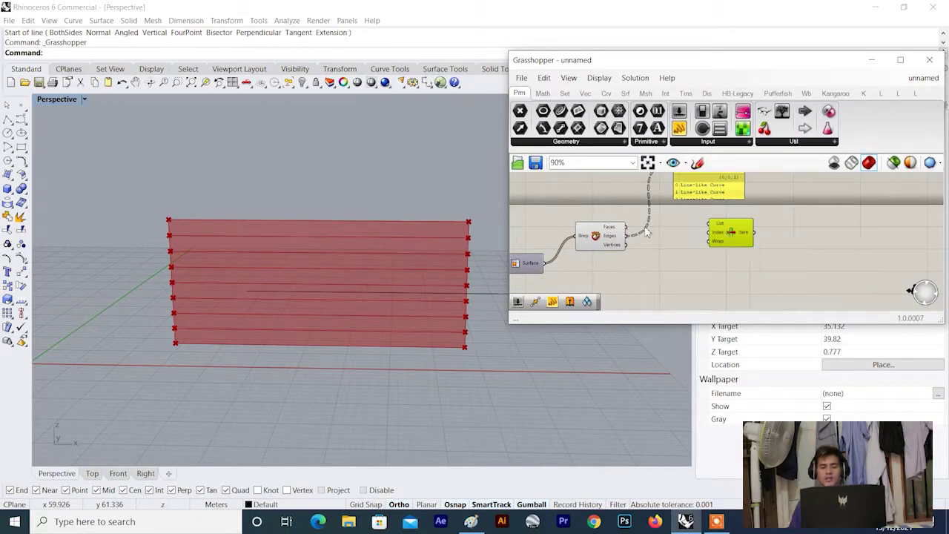
scroll(630, 239, "up", 2)
left_click_drag(635, 249, 739, 224)
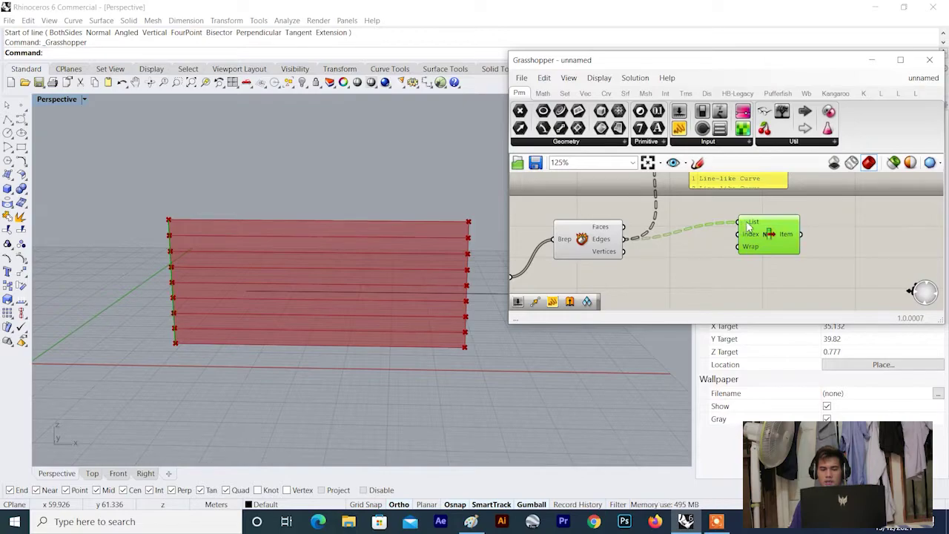
scroll(751, 222, "down", 2)
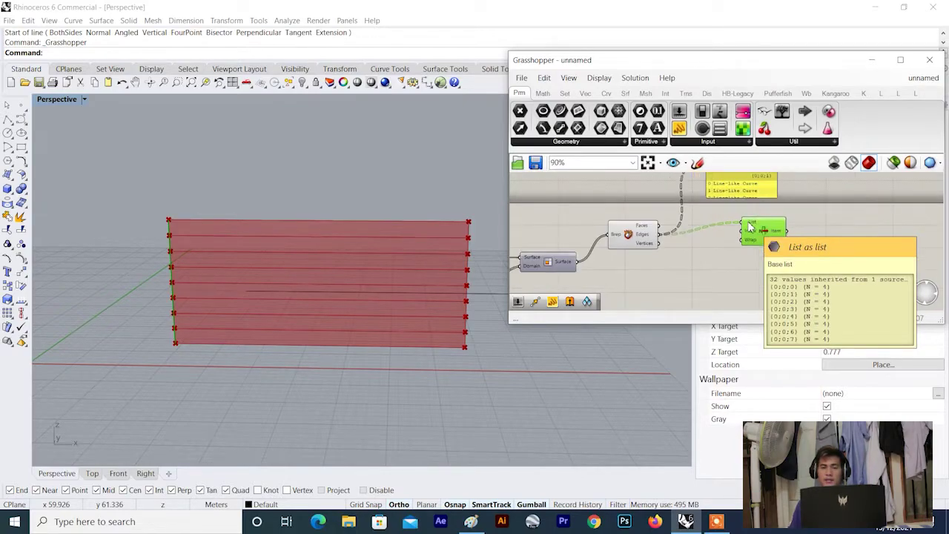
scroll(739, 223, "up", 2)
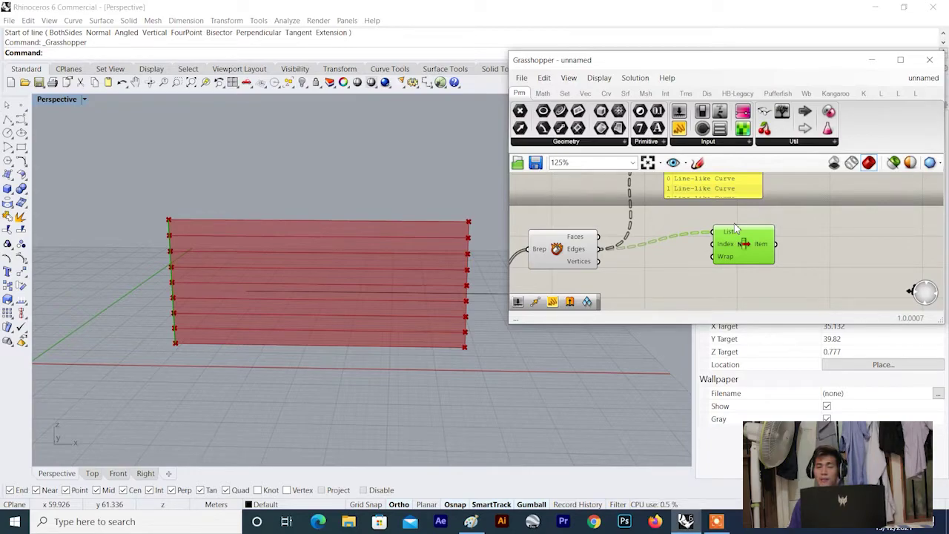
scroll(731, 238, "down", 1)
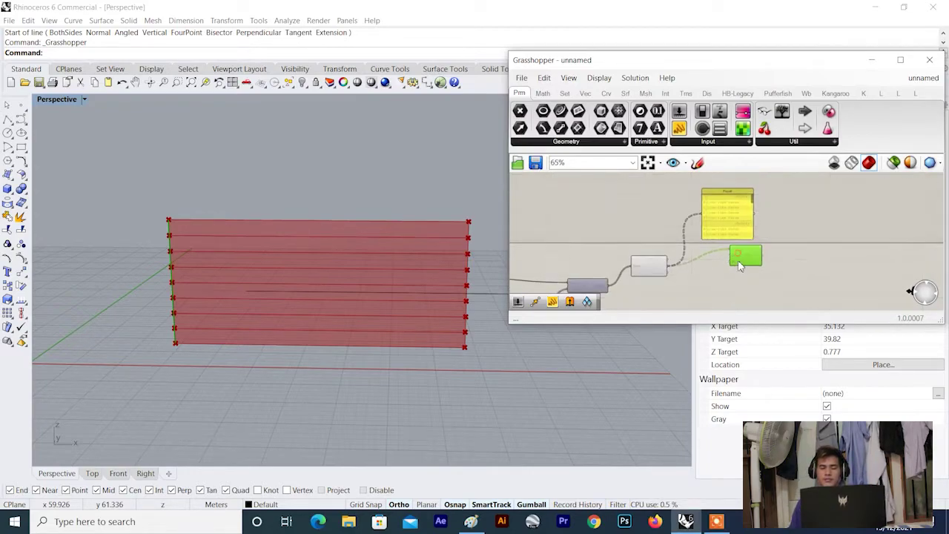
left_click_drag(734, 255, 815, 256)
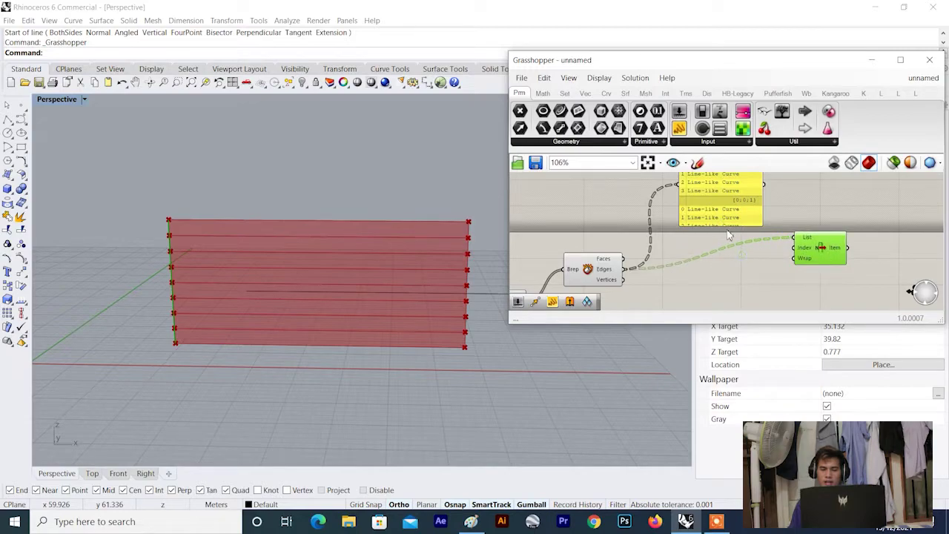
- Add a number slider ranging from 0 to 4 and connect it to the Index input of List Item
left_click(727, 222)
scroll(691, 255, "up", 2)
double_click(690, 255)
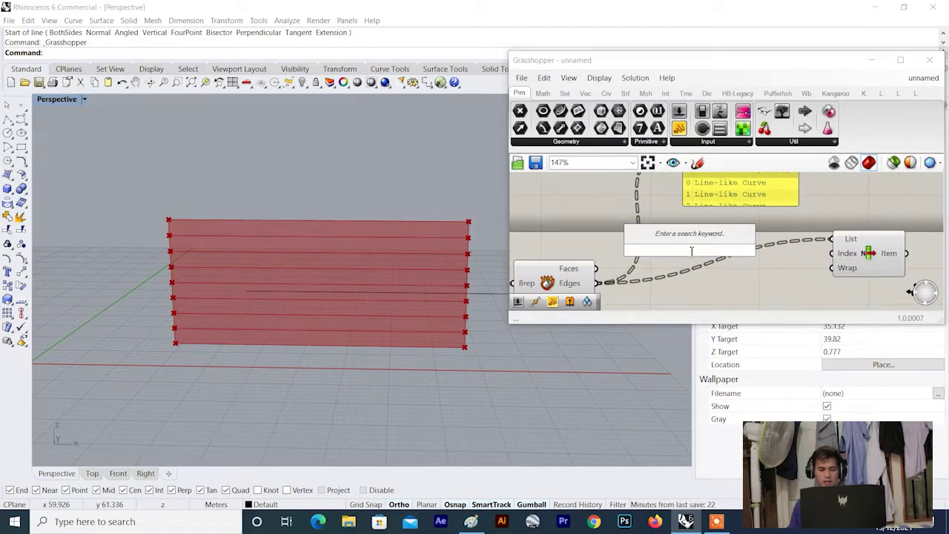
type("0.4")
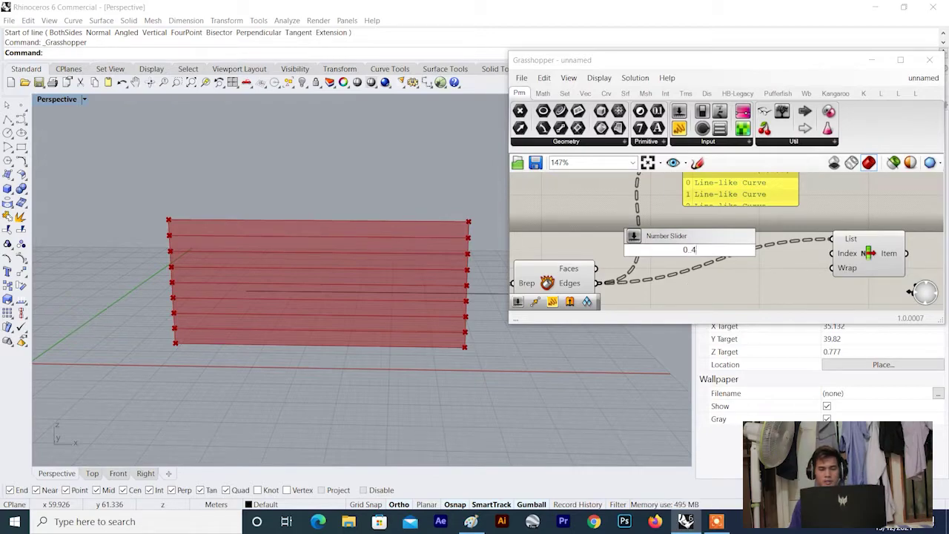
key("Return")
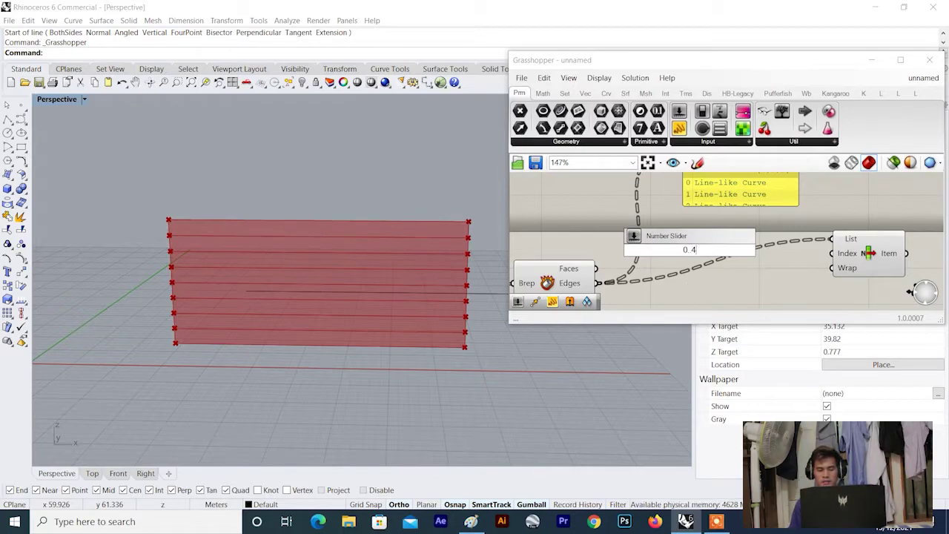
key("BackSpace")
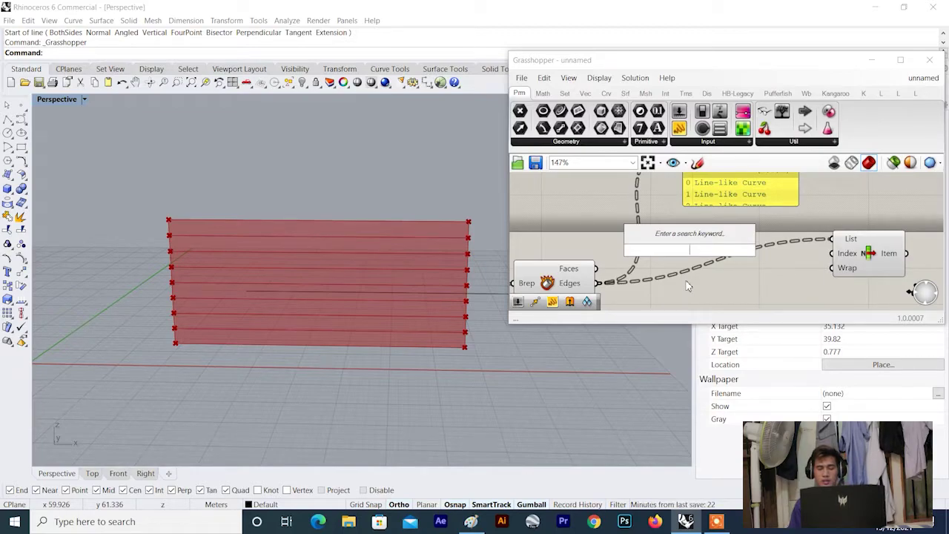
type("0.4")
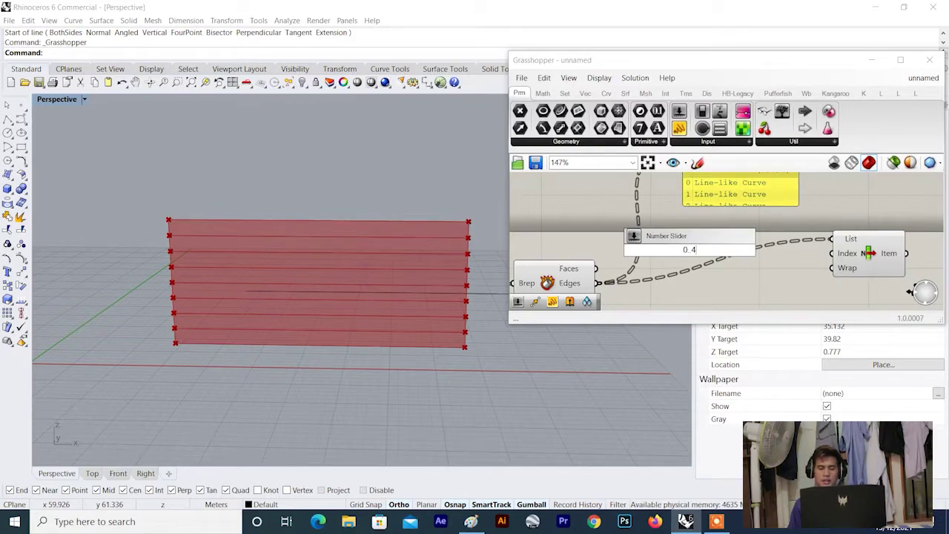
key("Return")
left_click_drag(765, 250, 833, 256)
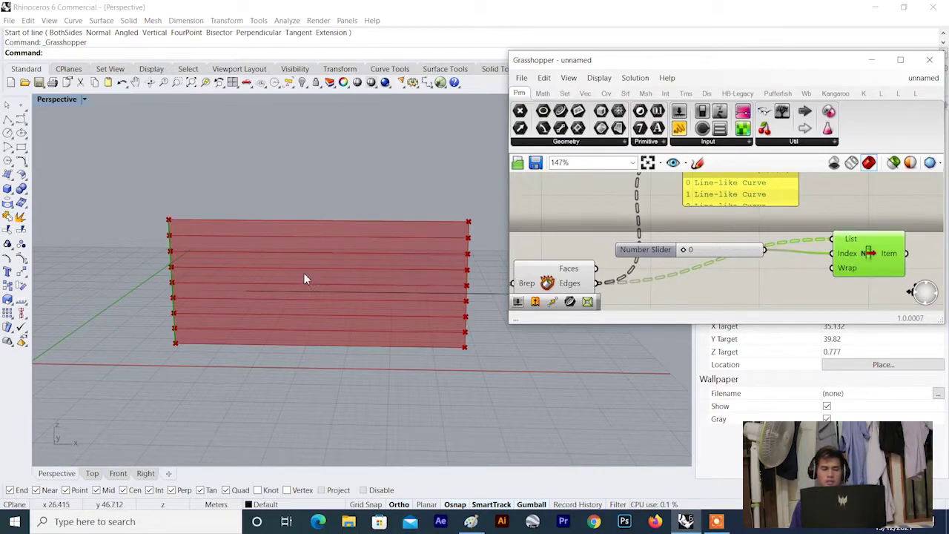
- Set the List Item index slider to 3 to pick a horizontal edge of each facade band
scroll(306, 273, "up", 3)
scroll(177, 168, "up", 3)
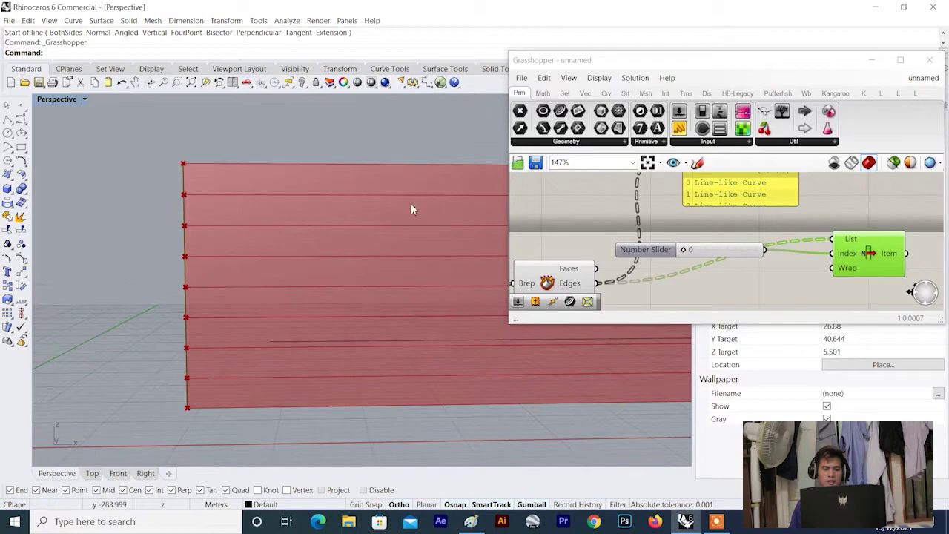
scroll(130, 218, "down", 8)
scroll(155, 255, "up", 2)
scroll(150, 222, "down", 2)
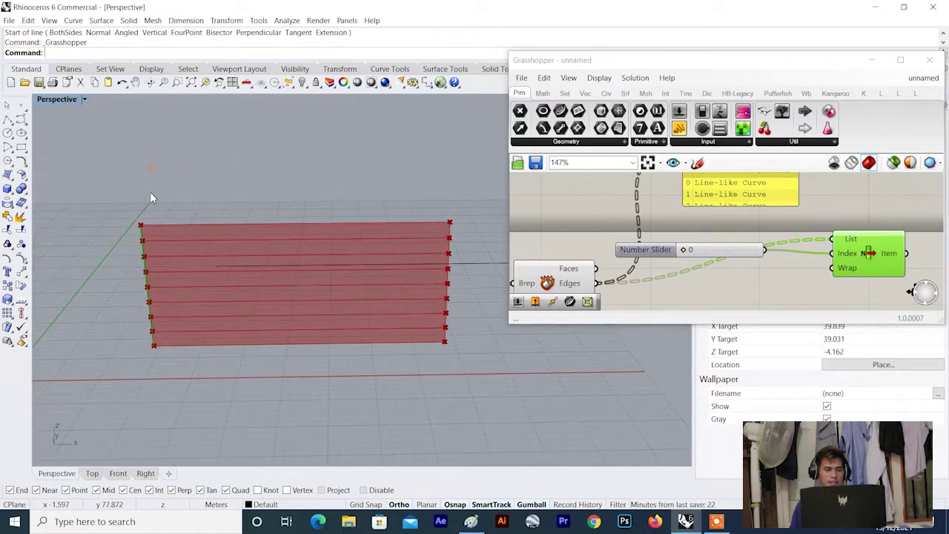
scroll(145, 223, "up", 2)
scroll(141, 182, "down", 3)
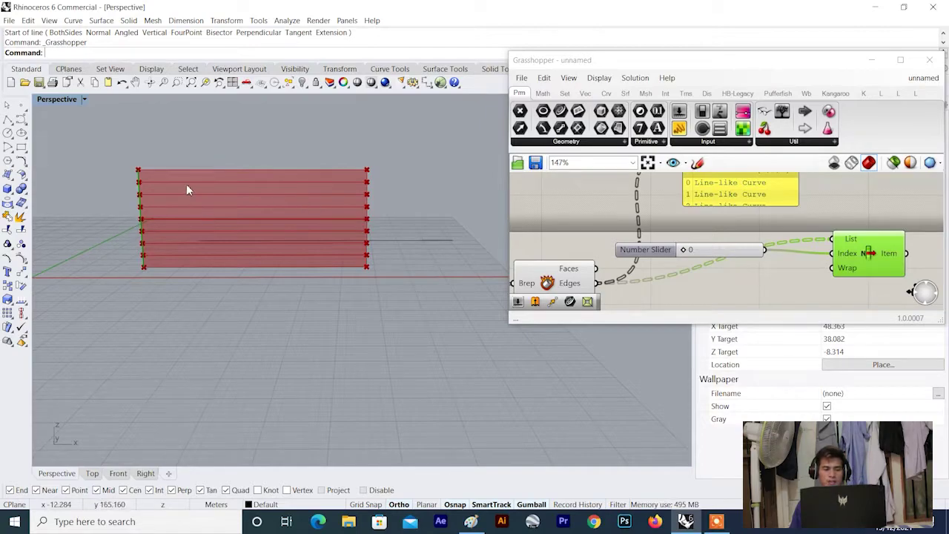
scroll(722, 263, "up", 2)
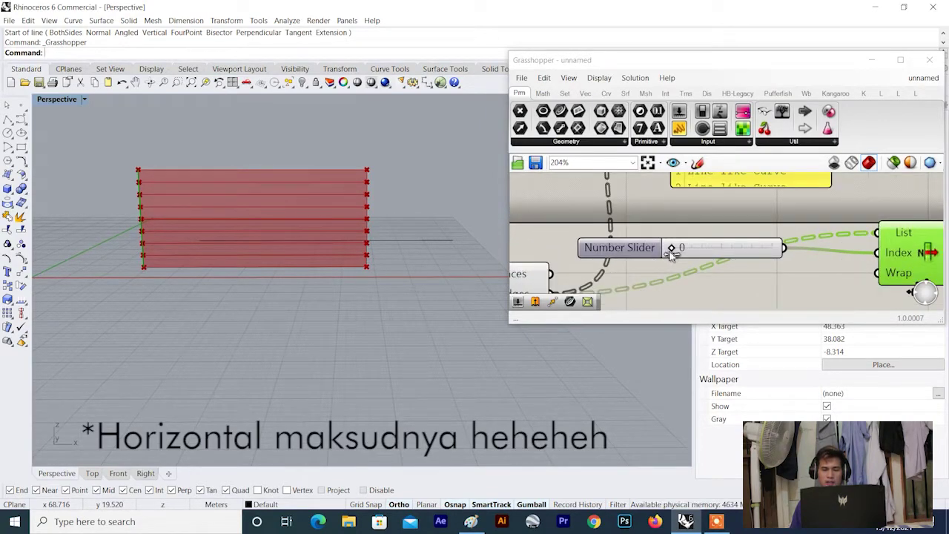
left_click_drag(674, 253, 745, 247)
- Inspect the picked band edges in the Perspective view and move List Item closer to its index slider
mouse_move(225, 246)
right_mouse_down()
mouse_move(273, 239)
mouse_move(275, 222)
mouse_move(214, 230)
right_mouse_up()
scroll(215, 230, "down", 7)
scroll(167, 216, "up", 5)
right_click_drag(128, 213, 206, 205)
scroll(176, 200, "up", 7)
scroll(206, 206, "down", 6)
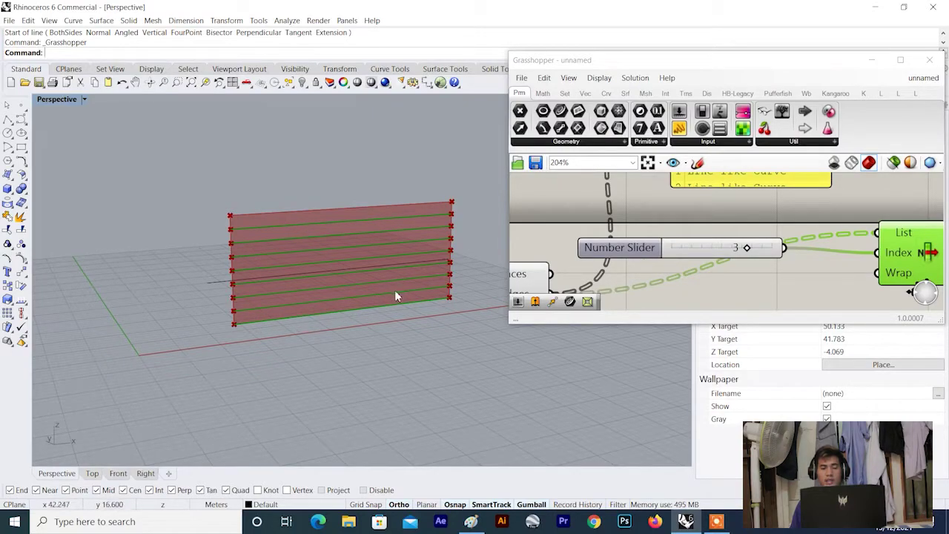
scroll(794, 252, "down", 3)
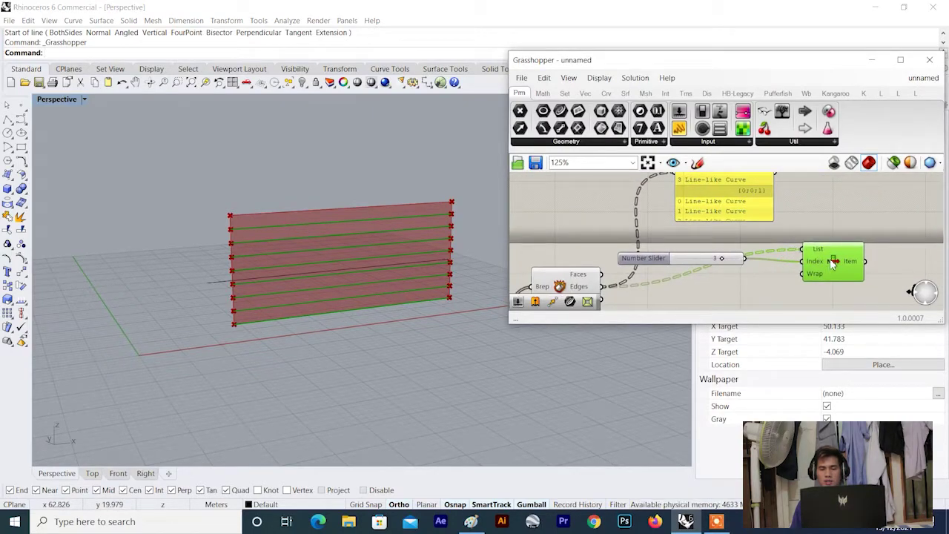
left_click_drag(832, 264, 796, 260)
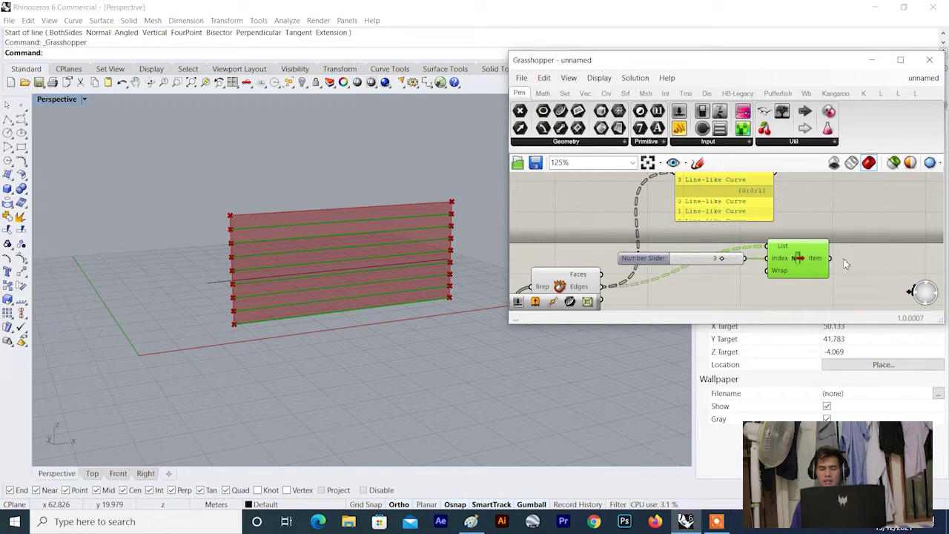
- Compare the curves listed per branch in the Edges panel with the edges that List Item picks on the facade
scroll(718, 266, "down", 3)
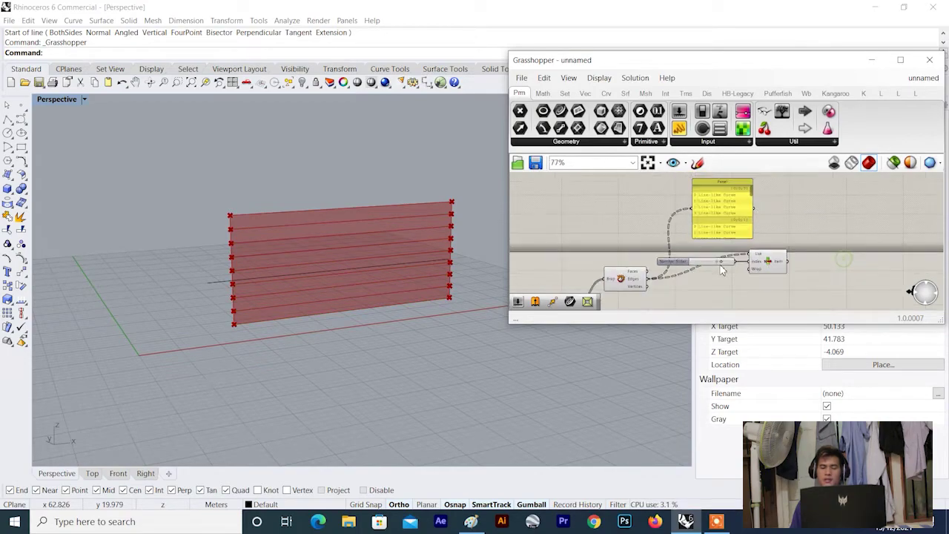
scroll(749, 263, "up", 3)
left_click(760, 257)
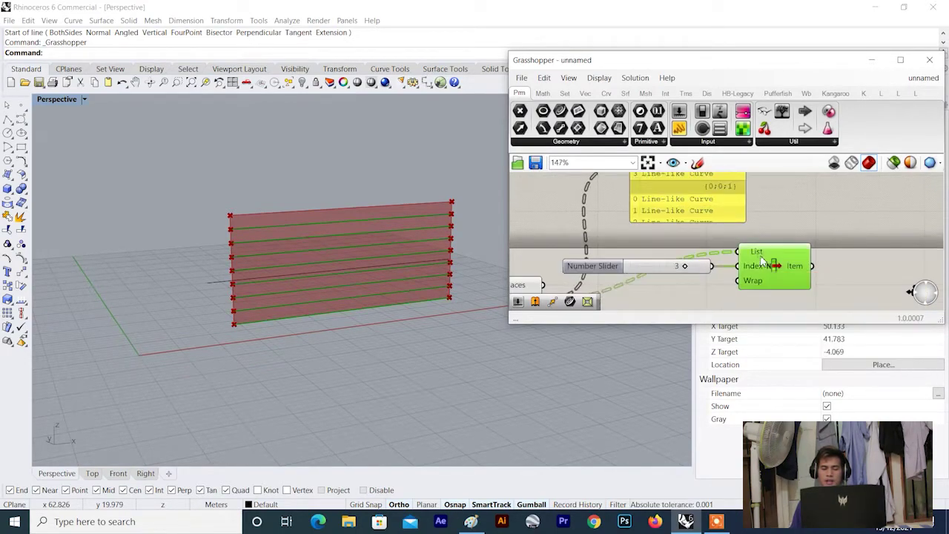
left_click(795, 218)
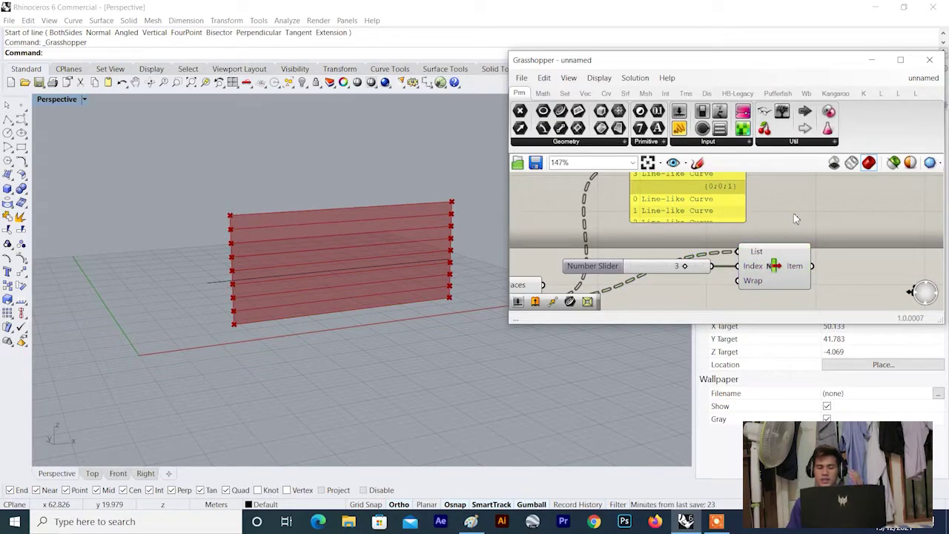
scroll(795, 218, "down", 3)
scroll(761, 194, "up", 4)
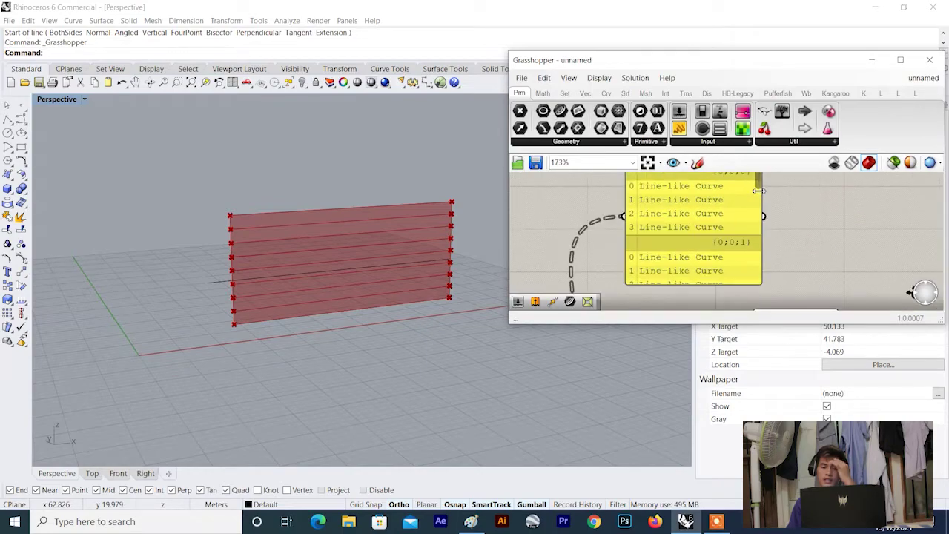
mouse_move(759, 186)
left_mouse_down()
mouse_move(759, 196)
mouse_move(760, 186)
left_mouse_up()
right_click_drag(744, 206, 743, 223)
scroll(705, 237, "up", 2)
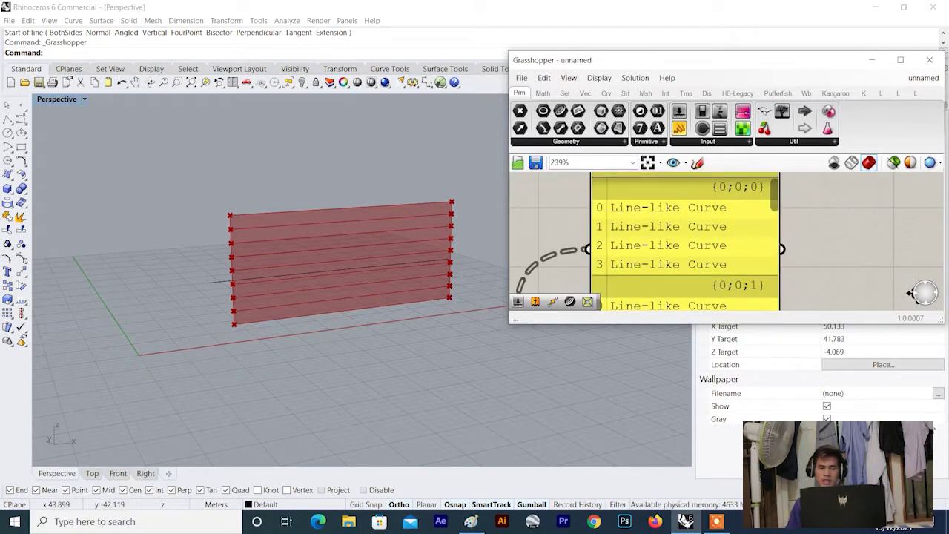
mouse_move(777, 192)
left_mouse_down()
mouse_move(776, 224)
mouse_move(772, 187)
left_mouse_up()
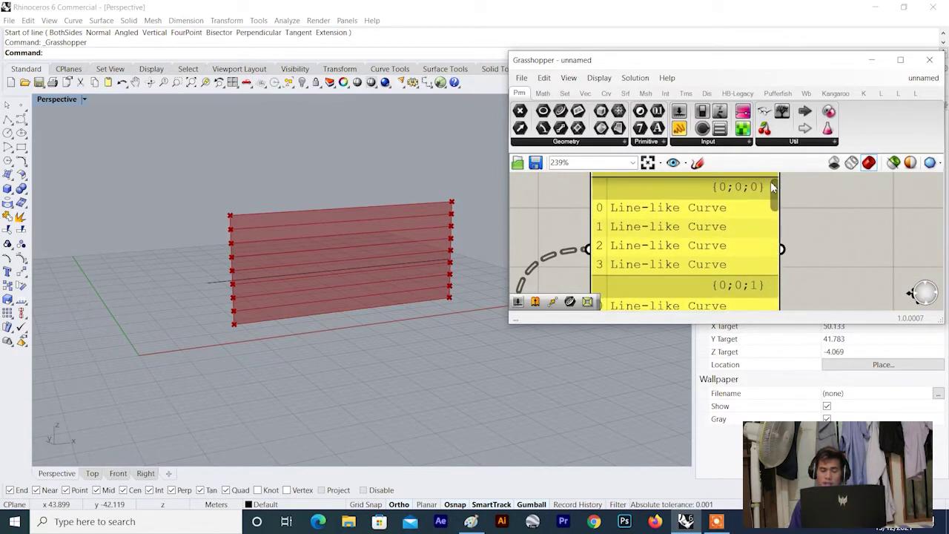
right_click_drag(318, 267, 425, 255)
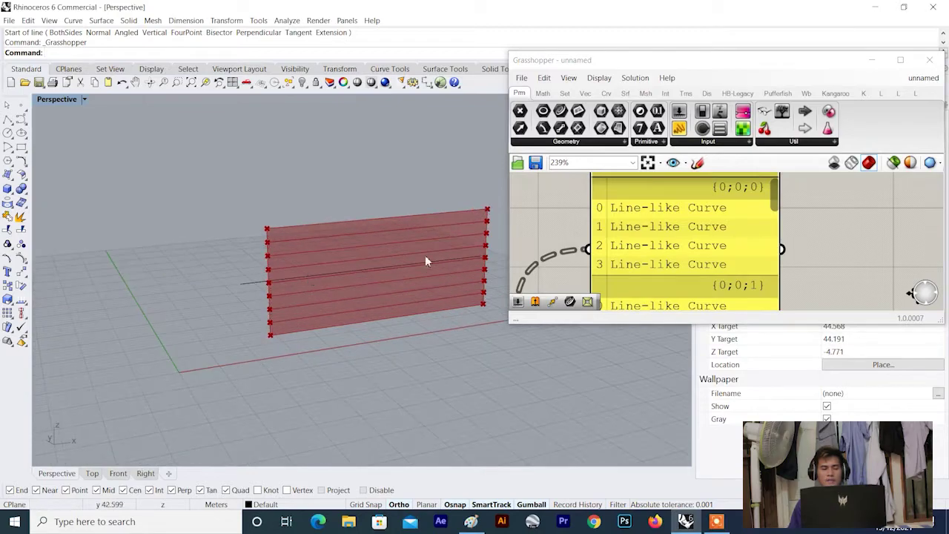
scroll(666, 260, "down", 5)
right_click_drag(666, 260, 665, 205)
scroll(684, 241, "up", 1)
left_click(725, 269)
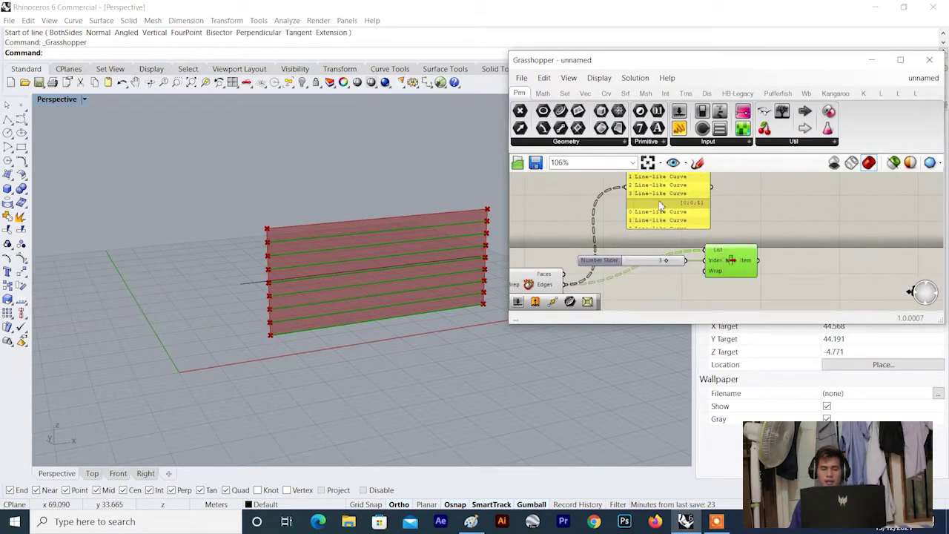
- Turn off the preview of the Deconstruct Brep component
scroll(676, 230, "down", 2)
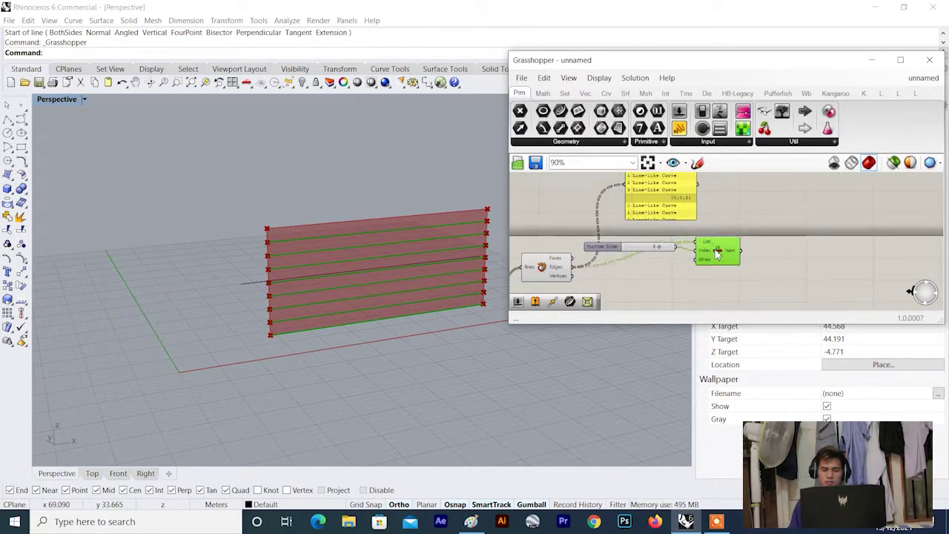
left_click(549, 267)
right_click(553, 218)
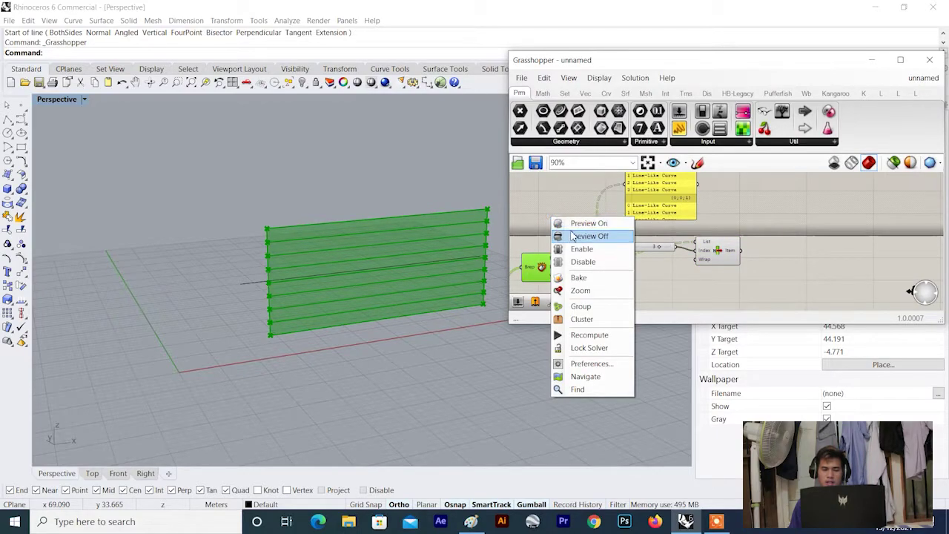
left_click(572, 236)
scroll(723, 252, "up", 3)
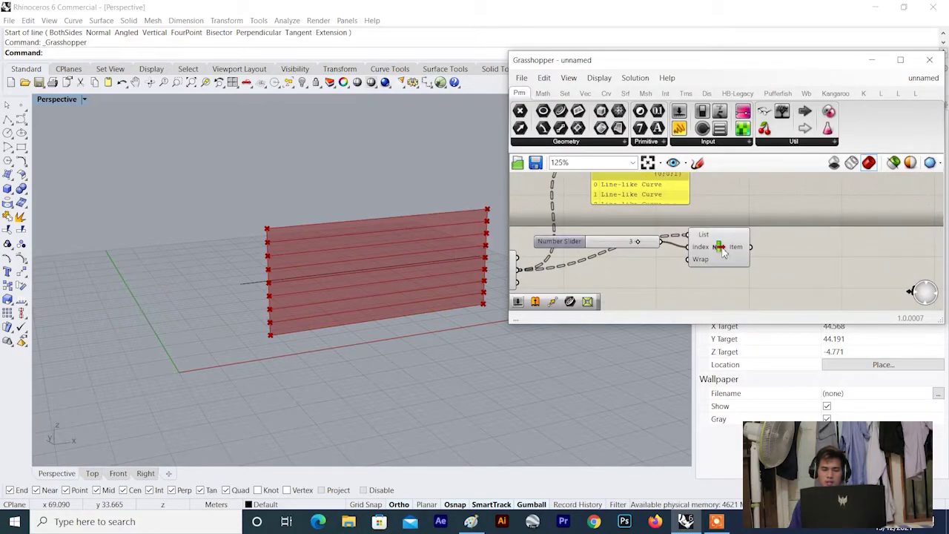
- Select List Item and examine its horizontal edges along the facade from several angles in the Perspective view
left_click(723, 252)
right_click_drag(284, 256, 262, 227)
scroll(260, 243, "up", 6)
scroll(282, 241, "down", 5)
scroll(295, 241, "down", 8)
scroll(361, 252, "up", 10)
scroll(351, 255, "down", 7)
scroll(223, 224, "up", 7)
scroll(191, 229, "up", 3)
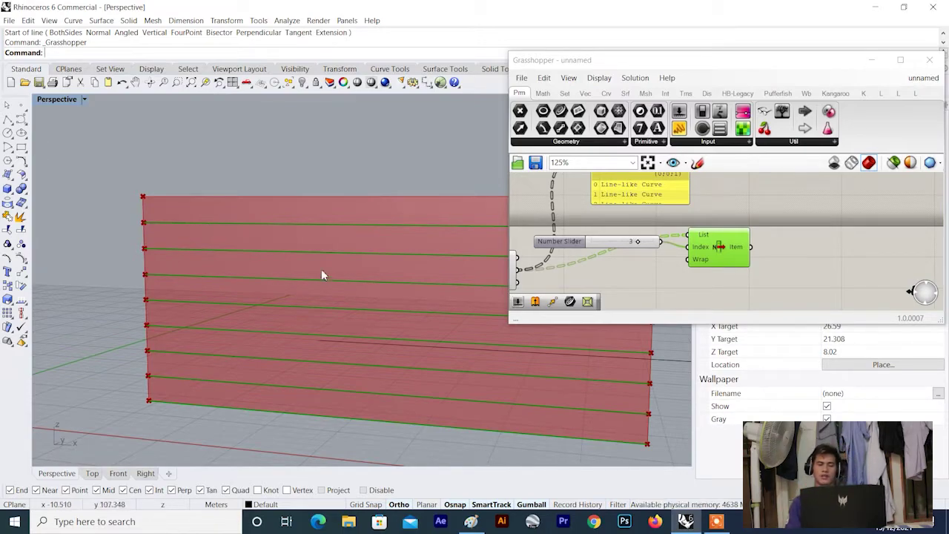
scroll(321, 270, "down", 5)
right_click_drag(321, 269, 358, 313)
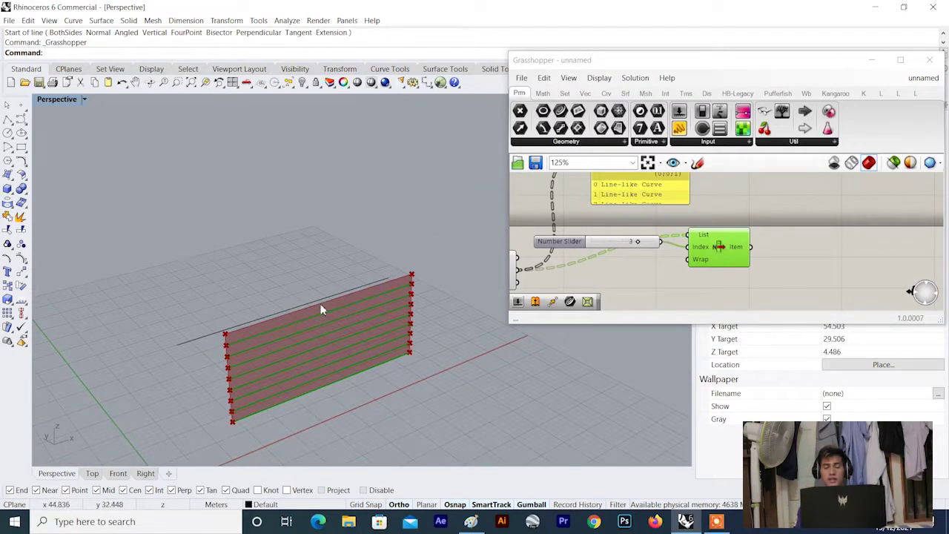
- Add a Divide Curve component and connect List Item's Item output to its Curve input
left_click(734, 237)
scroll(735, 238, "down", 3)
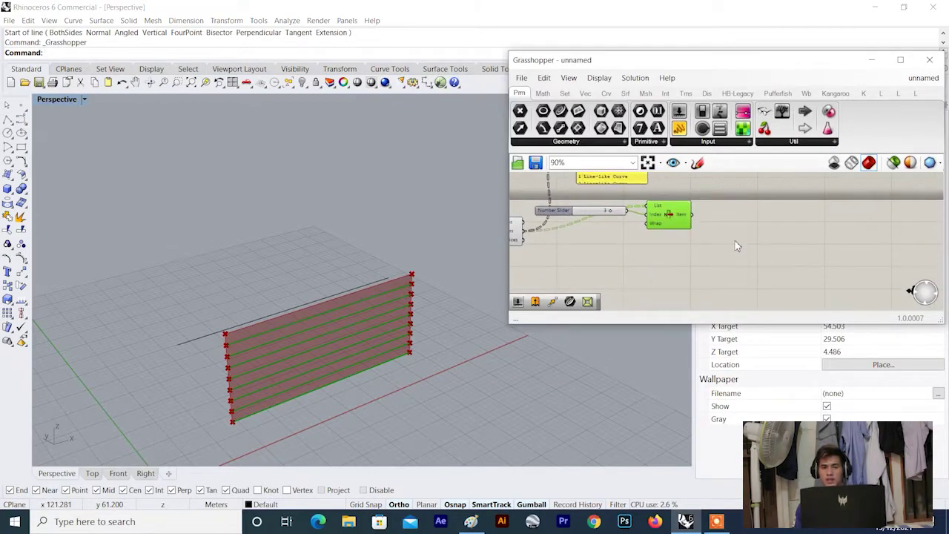
double_click(741, 246)
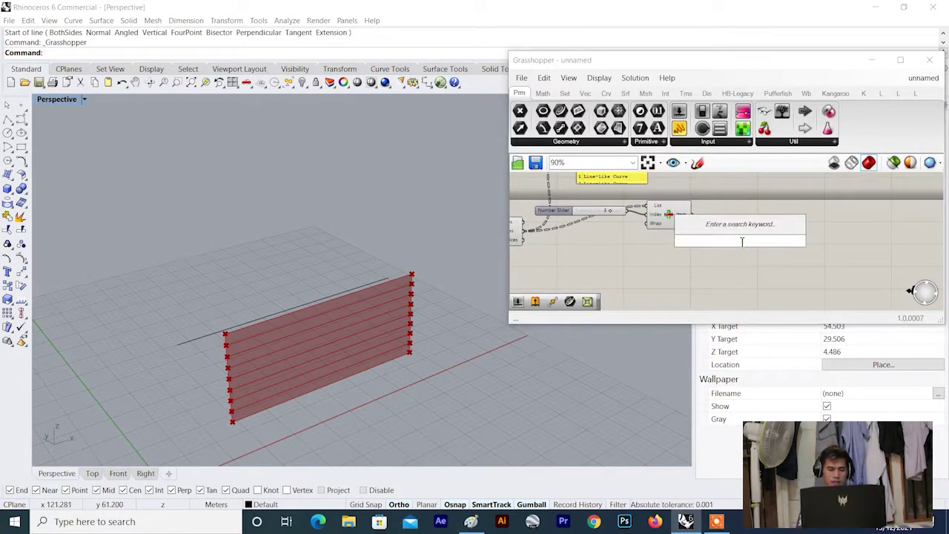
type("divide")
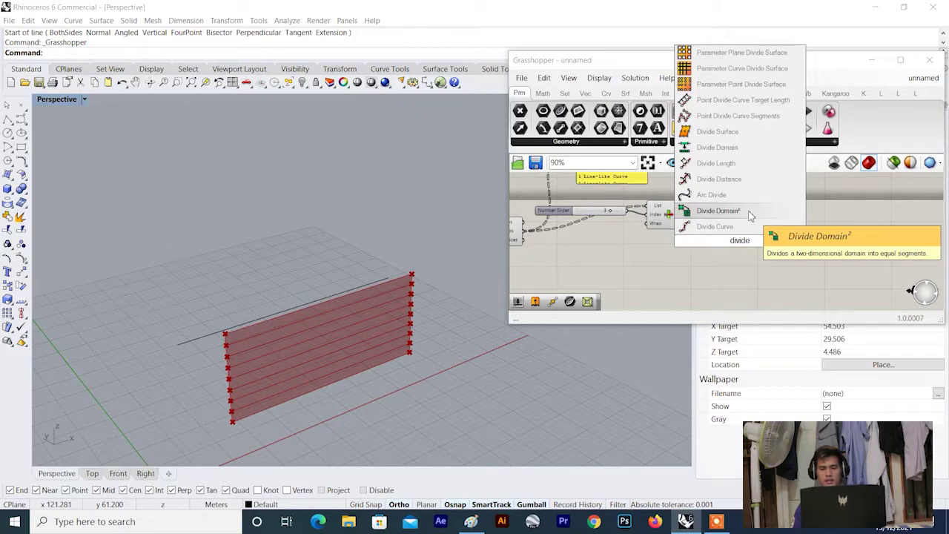
left_click(729, 226)
scroll(705, 215, "up", 3)
left_click_drag(688, 215, 757, 233)
- Inspect the division points on the facade and move Divide Curve farther from List Item
scroll(459, 281, "down", 5)
right_click_drag(459, 282, 269, 253)
scroll(313, 277, "up", 5)
scroll(264, 278, "up", 6)
scroll(263, 281, "down", 6)
left_click_drag(761, 230, 805, 237)
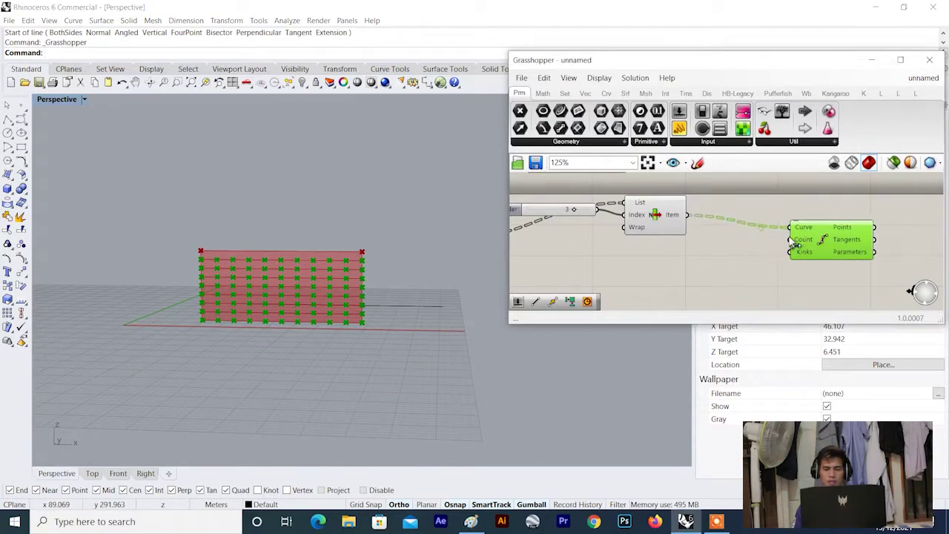
- Add a number slider with the value 30, connect it to Divide Curve's Count input, and inspect the points on the facade
scroll(698, 241, "up", 3)
double_click(698, 264)
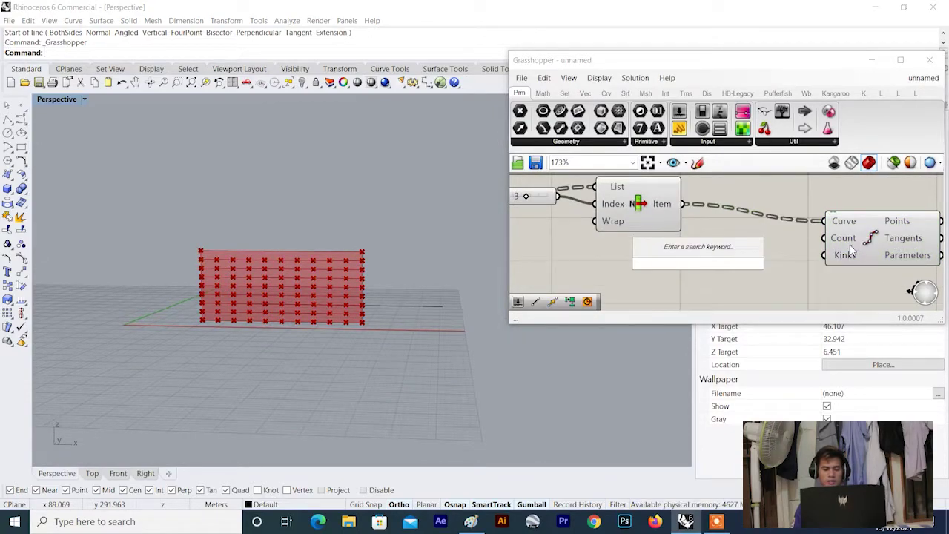
type("number slider")
key("Return")
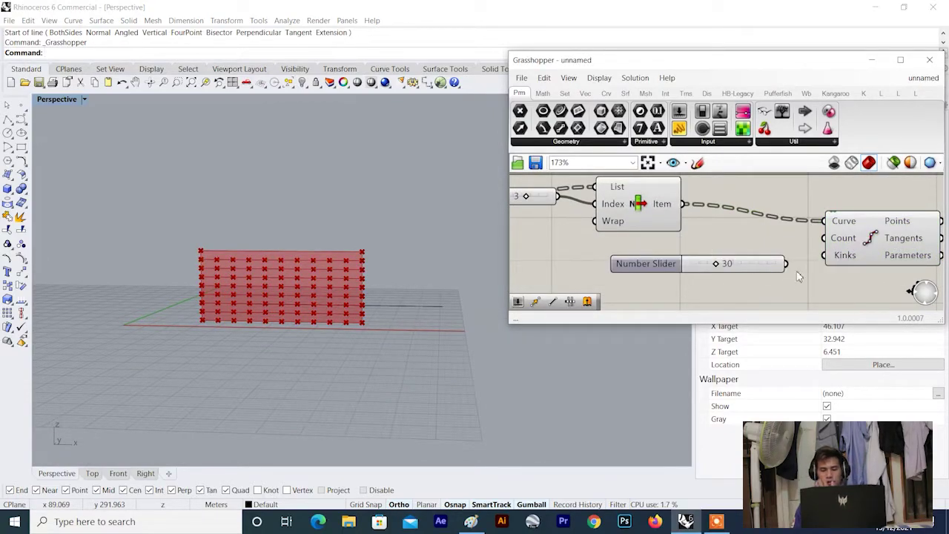
left_click_drag(786, 264, 825, 238)
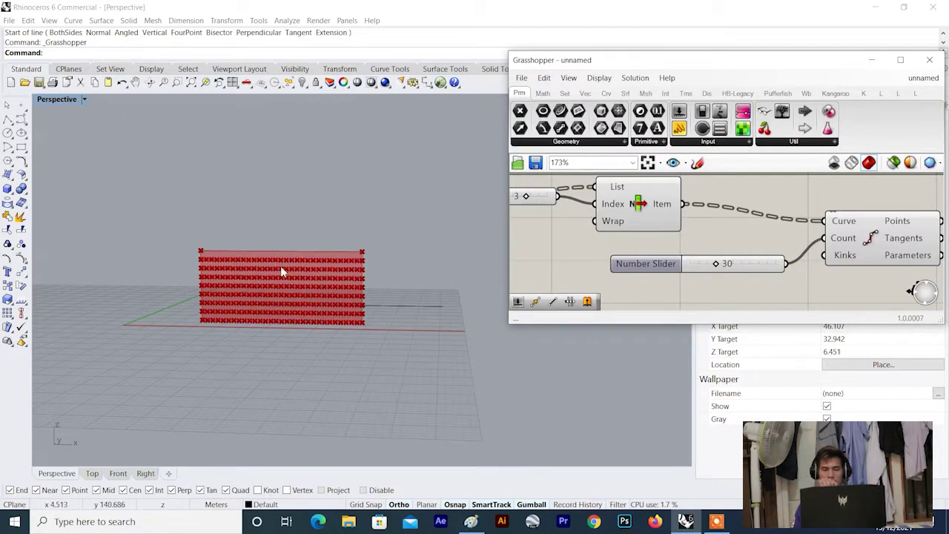
scroll(258, 268, "up", 6)
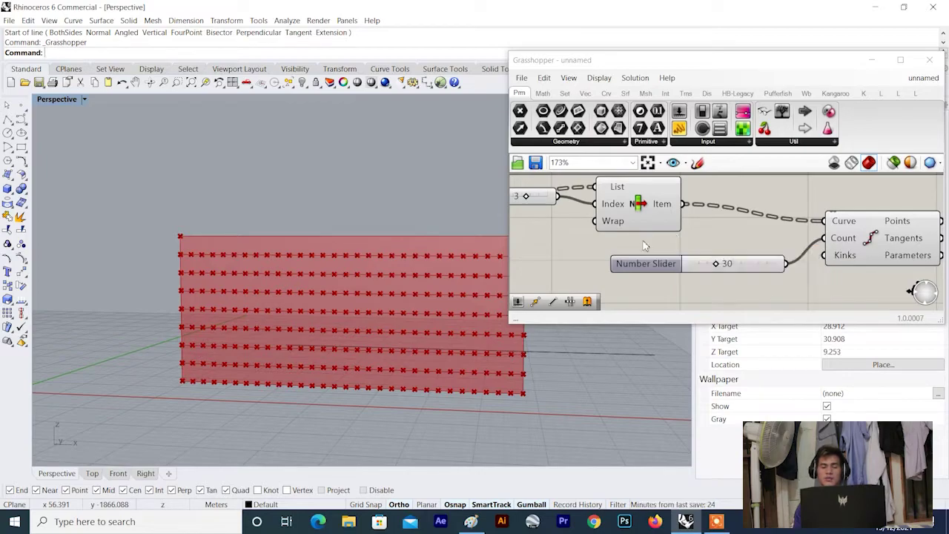
scroll(112, 252, "down", 5)
scroll(189, 256, "up", 5)
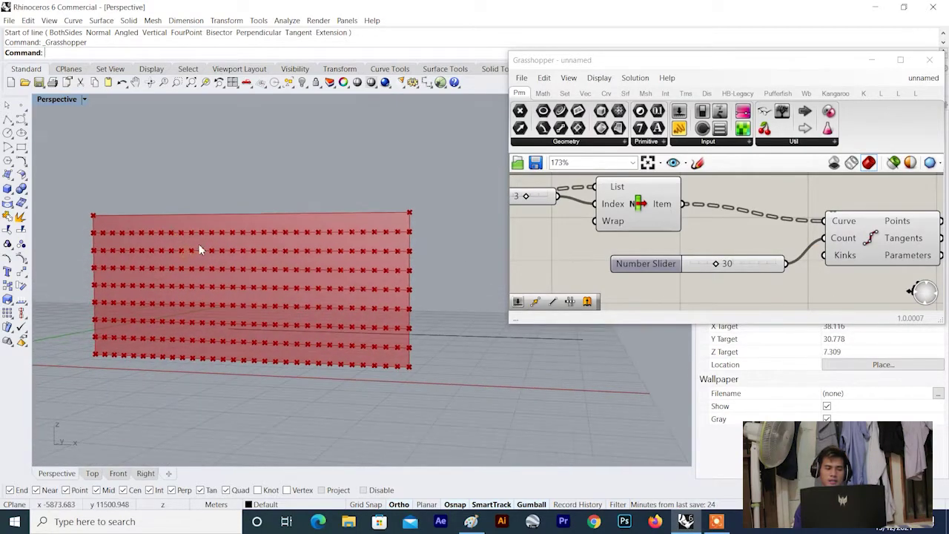
- Select List Item and Divide Curve in turn and examine the edges and division points on the facade from several angles
left_click(662, 211)
scroll(689, 222, "down", 5)
scroll(691, 223, "up", 2)
scroll(627, 227, "down", 2)
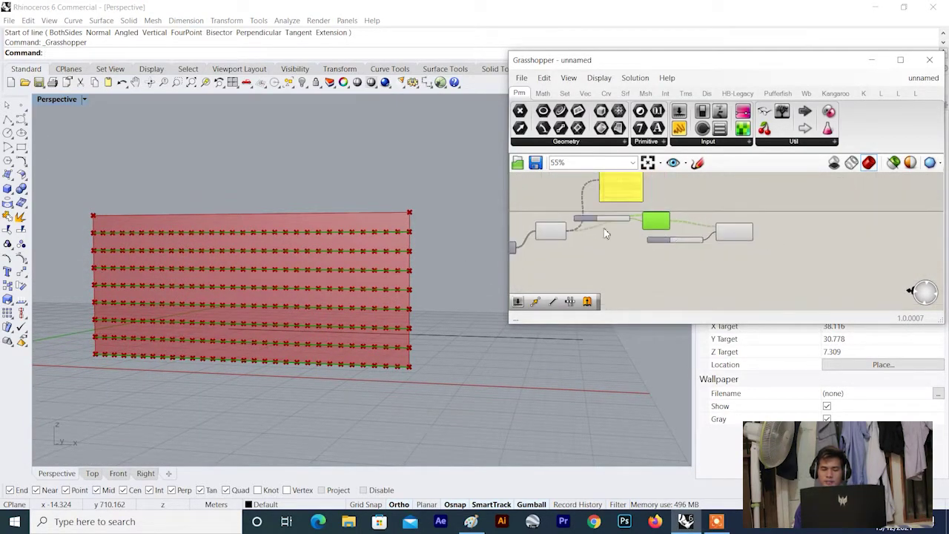
scroll(712, 224, "up", 2)
left_click(746, 241)
right_click_drag(145, 235, 172, 269)
scroll(278, 263, "down", 6)
right_click_drag(284, 256, 356, 324)
scroll(356, 325, "down", 4)
scroll(345, 321, "up", 9)
scroll(227, 299, "up", 3)
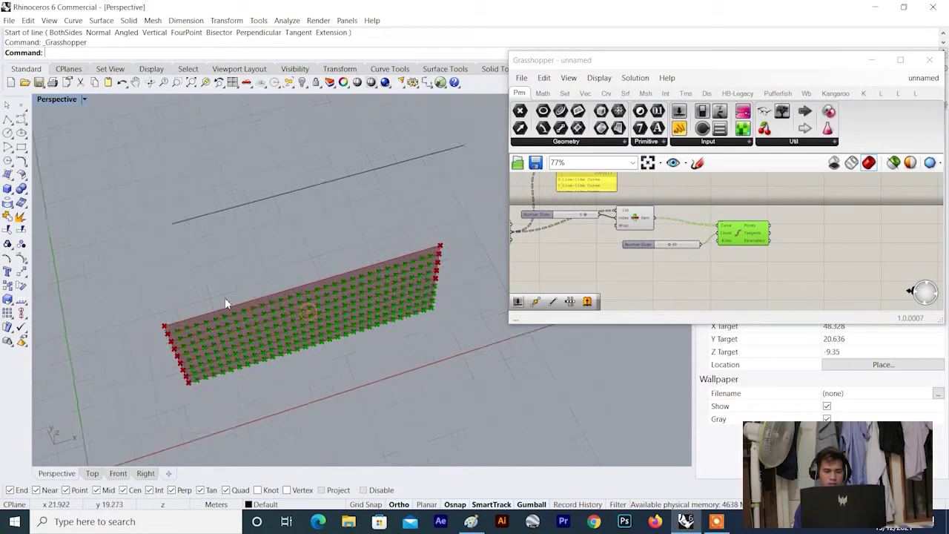
scroll(273, 328, "up", 4)
scroll(273, 329, "down", 6)
right_click_drag(273, 328, 318, 364)
scroll(319, 367, "up", 7)
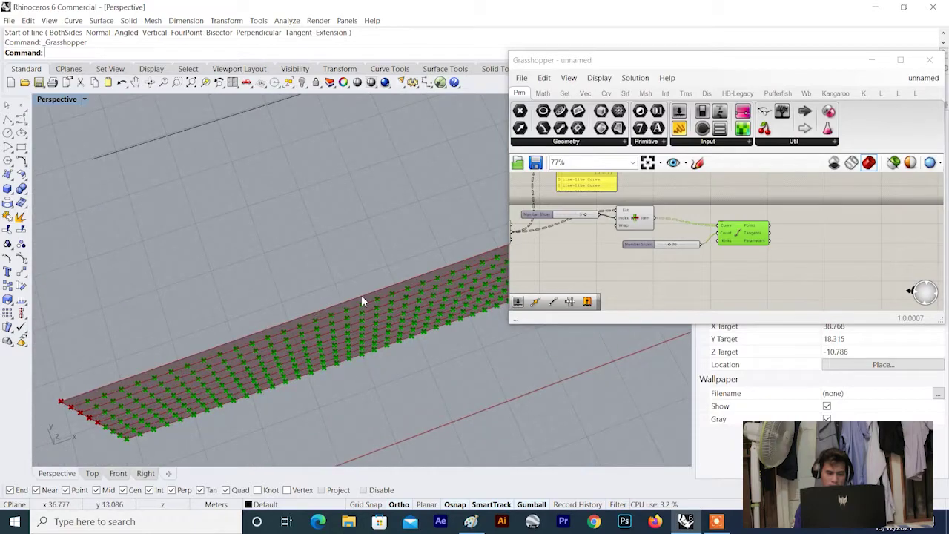
scroll(361, 296, "down", 8)
right_click_drag(361, 296, 362, 331)
scroll(363, 332, "up", 7)
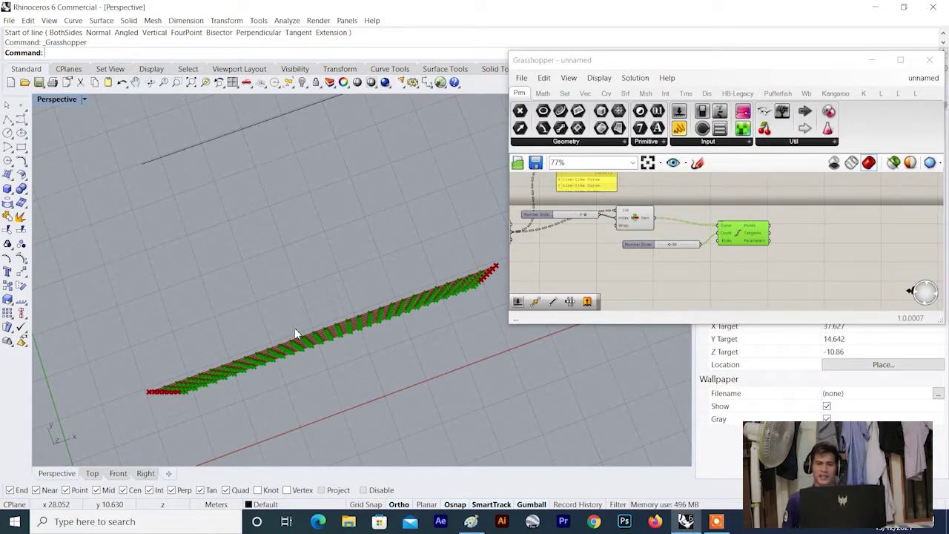
right_click_drag(294, 328, 325, 263)
- Compare the facade's division points with Divide Curve selected and deselected, viewing the rows of points from above and along their length
left_click(745, 262)
scroll(815, 256, "up", 1)
left_click(740, 234)
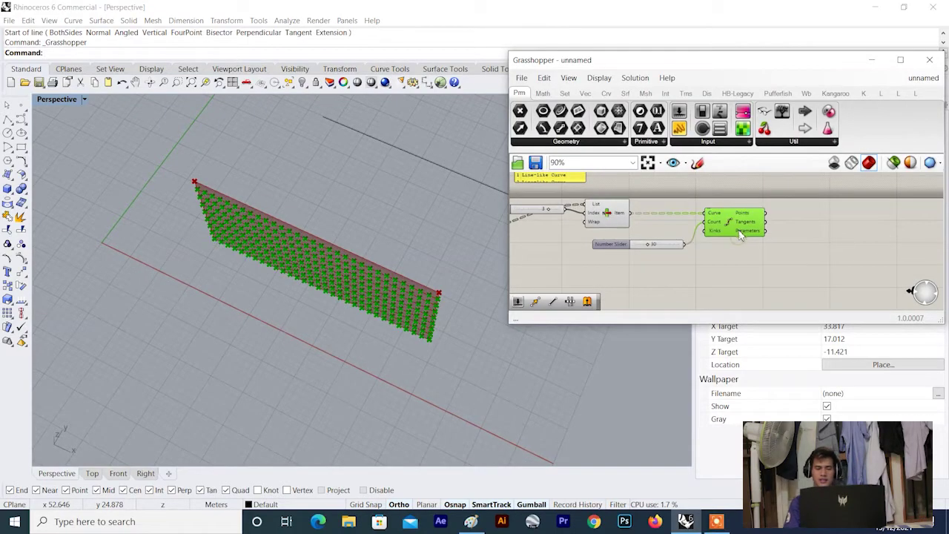
left_click(783, 274)
right_click_drag(255, 249, 288, 256)
right_click_drag(303, 309, 332, 272)
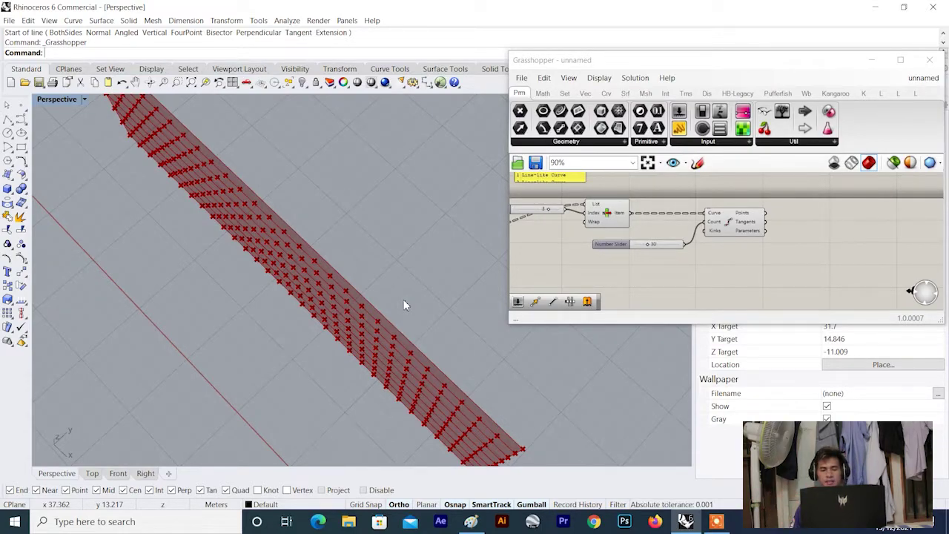
scroll(138, 256, "down", 5)
scroll(568, 216, "down", 3)
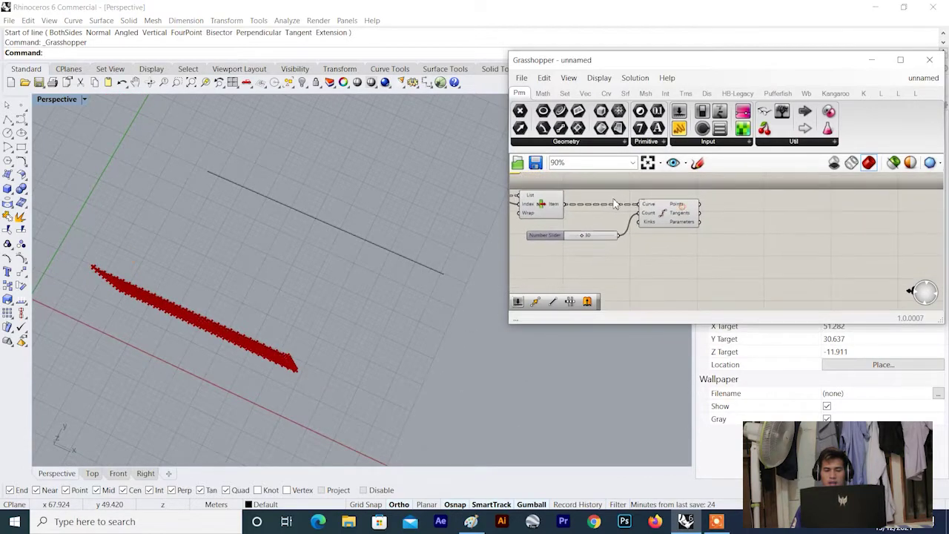
right_click_drag(168, 260, 164, 172)
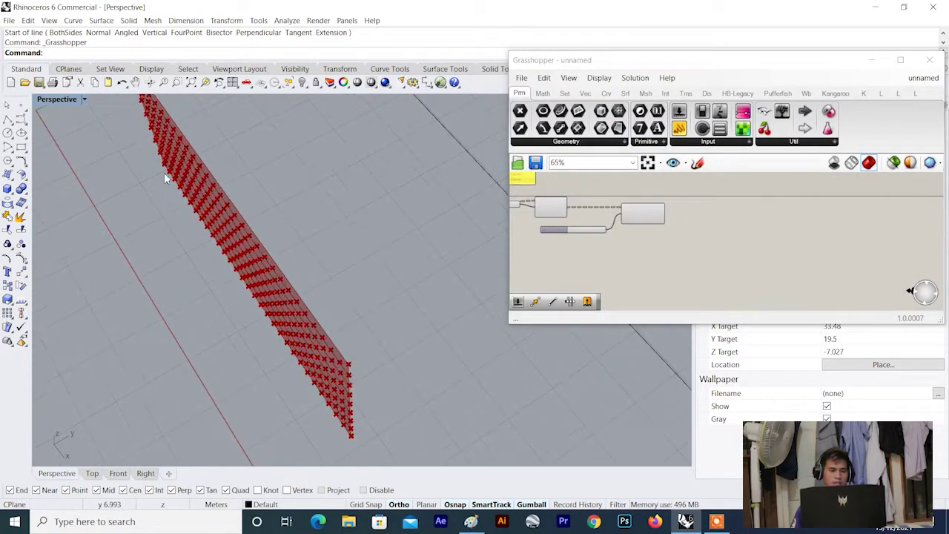
- Add a Move component after Divide Curve and connect Divide Curve's Points output to its Geometry input
scroll(689, 231, "up", 3)
double_click(707, 262)
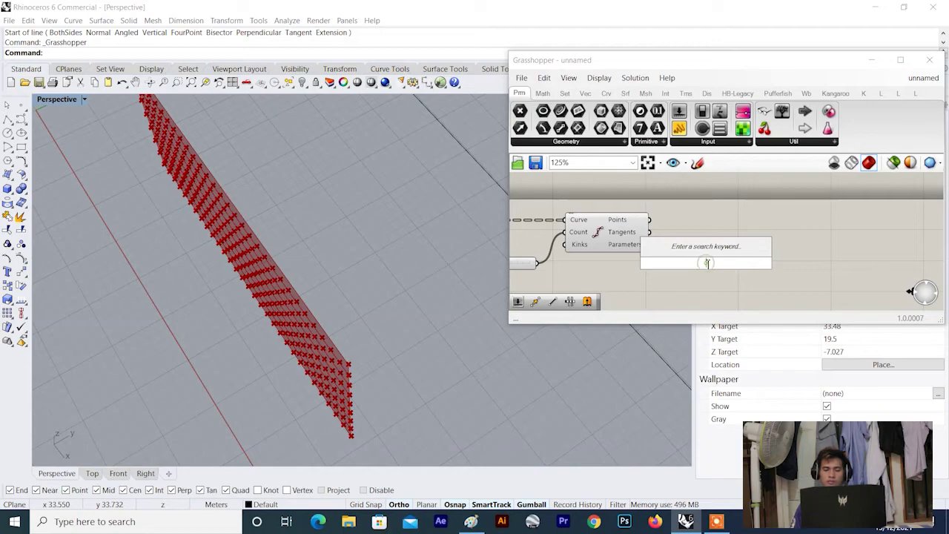
type("move")
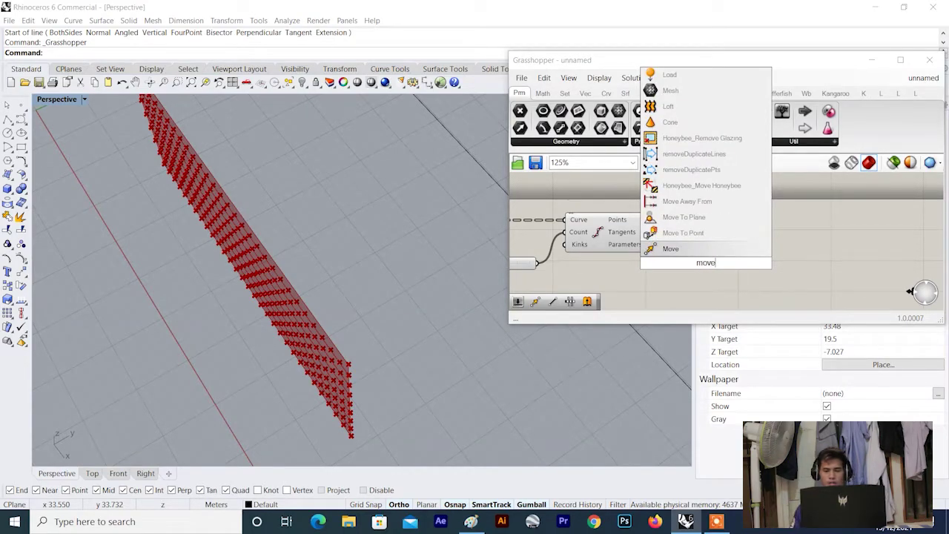
left_click(715, 252)
left_click_drag(691, 270, 759, 253)
scroll(704, 221, "up", 2)
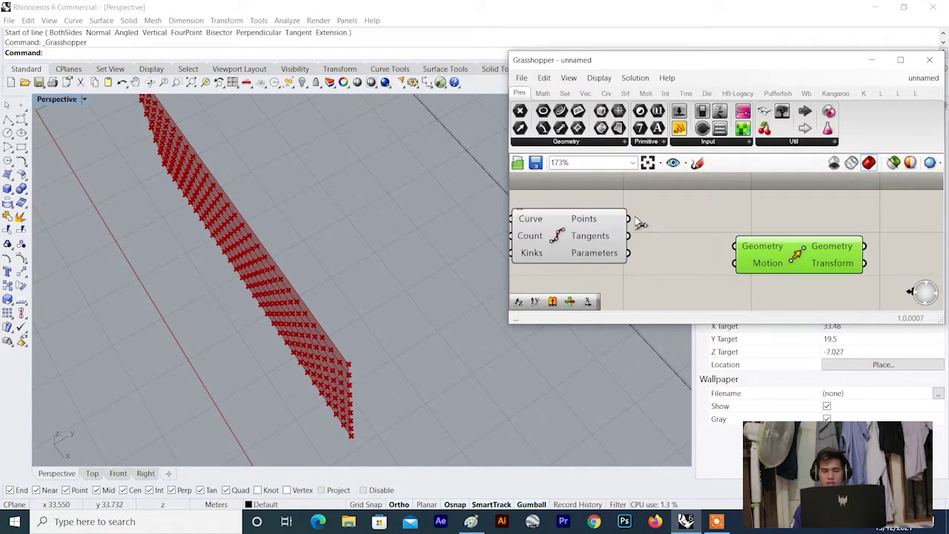
left_click(601, 221)
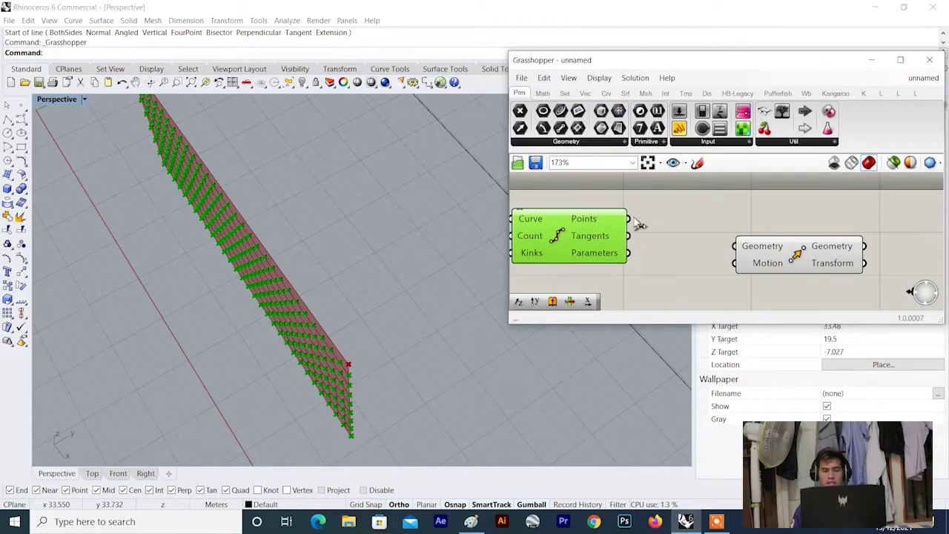
left_click(693, 232)
left_click_drag(639, 230, 736, 246)
- Select the Move component and examine the direction in which its points are displaced from the facade
left_click(797, 256)
scroll(742, 255, "down", 4)
scroll(272, 265, "down", 5)
right_click_drag(271, 265, 319, 265)
scroll(322, 259, "up", 5)
scroll(312, 264, "down", 5)
left_click_drag(794, 262, 805, 256)
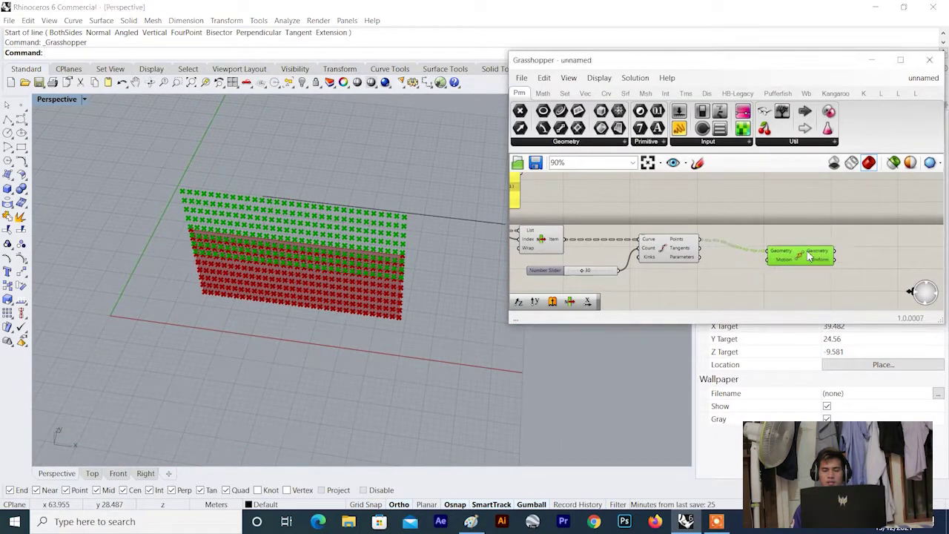
scroll(730, 247, "up", 1)
right_click_drag(215, 234, 223, 198)
scroll(226, 198, "up", 2)
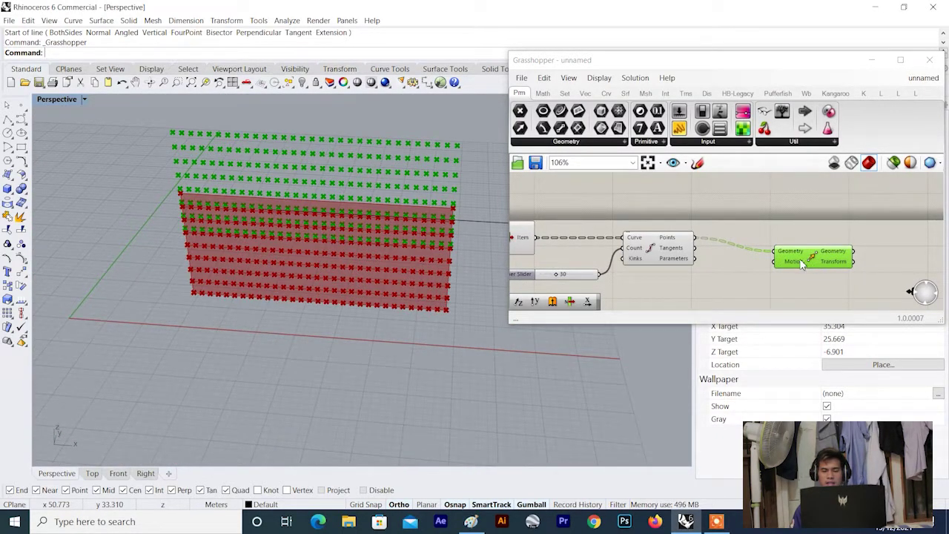
right_click_drag(269, 194, 269, 171)
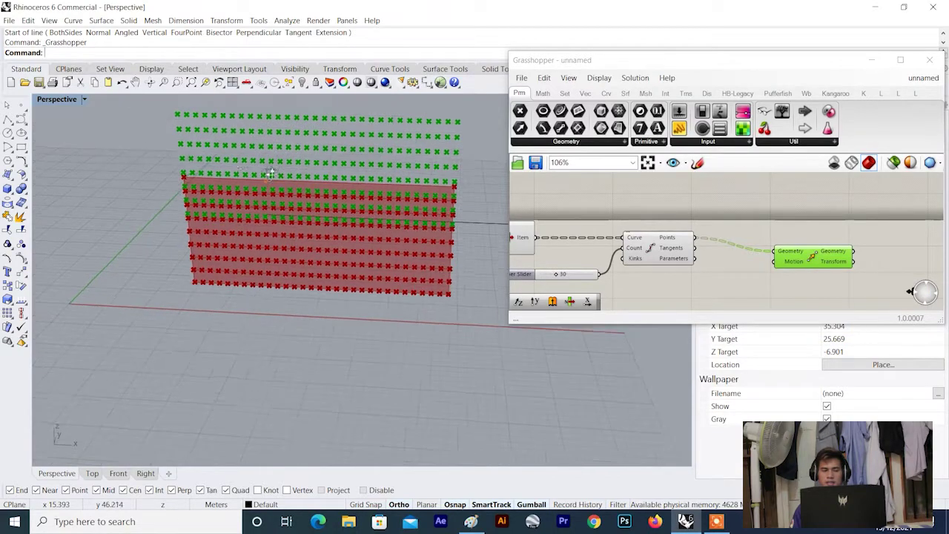
- Add a Unit Y component and connect its Unit vector output to Move's Motion input
double_click(718, 295)
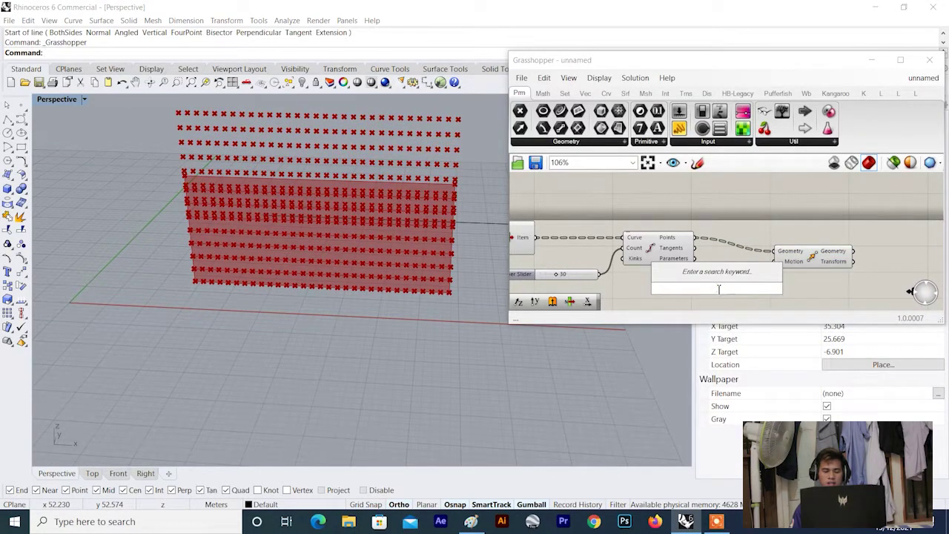
scroll(721, 290, "up", 2)
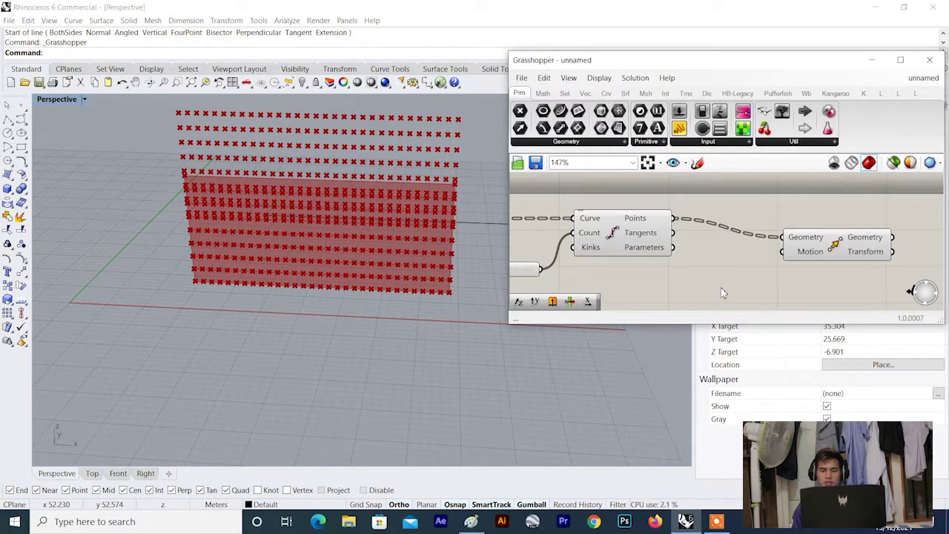
double_click(721, 289)
type("unit y")
key("Return")
left_click_drag(771, 288, 787, 256)
- Select the Move component and examine from the facade's end which side the points are offset to along Y
scroll(351, 278, "down", 7)
scroll(350, 276, "up", 5)
right_click_drag(389, 253, 346, 263)
left_click(820, 253)
right_click_drag(445, 256, 256, 205)
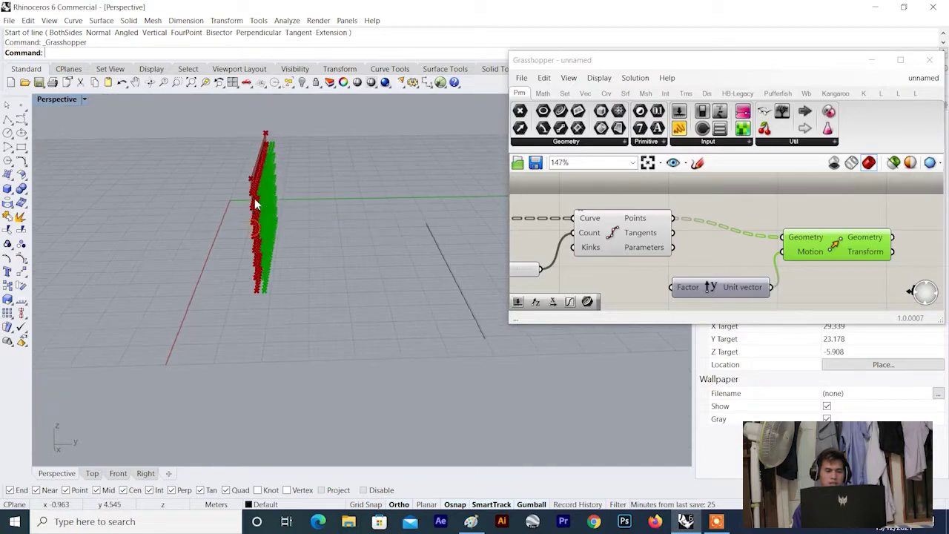
scroll(267, 207, "up", 3)
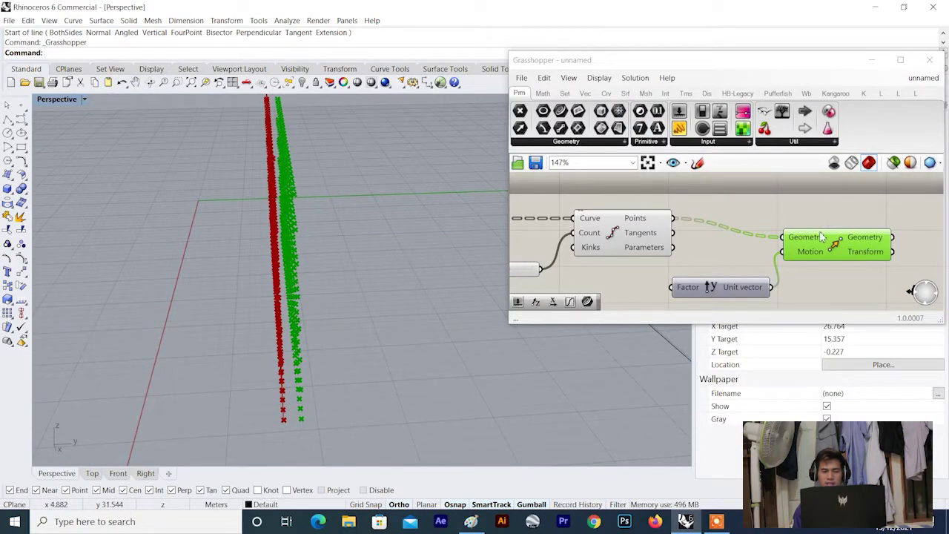
scroll(822, 236, "down", 3)
- Set the expression -x on the Move component's Motion input and commit it
left_click(723, 253)
left_click(808, 226)
scroll(792, 236, "up", 5)
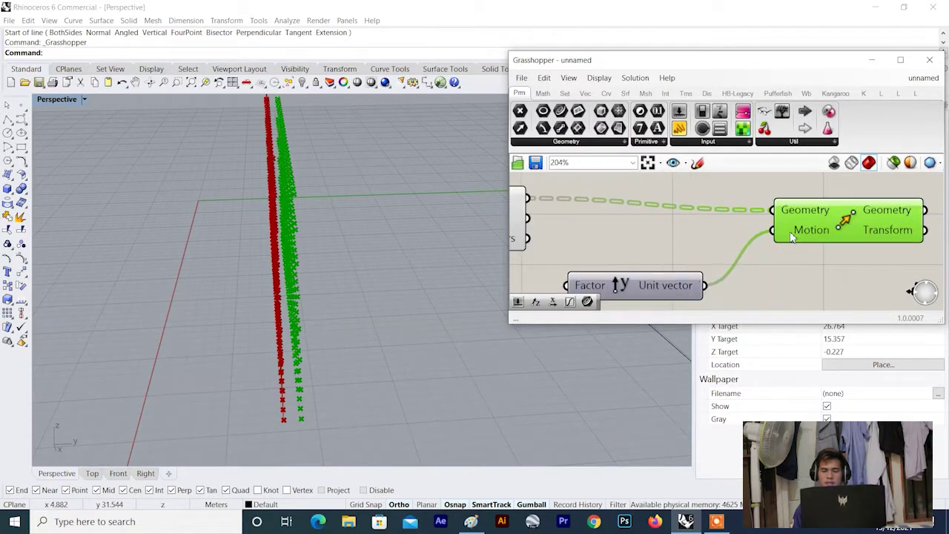
right_click(792, 236)
mouse_move(821, 360)
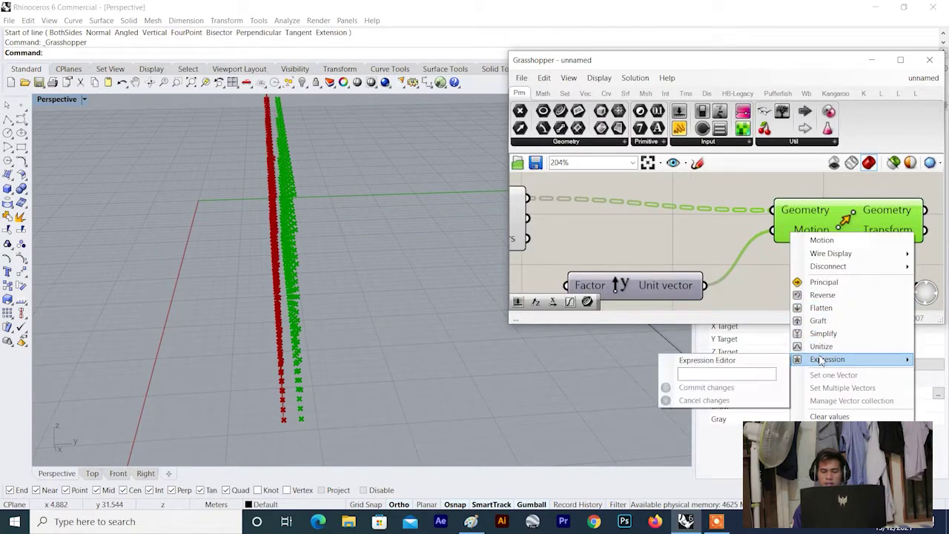
left_click(751, 377)
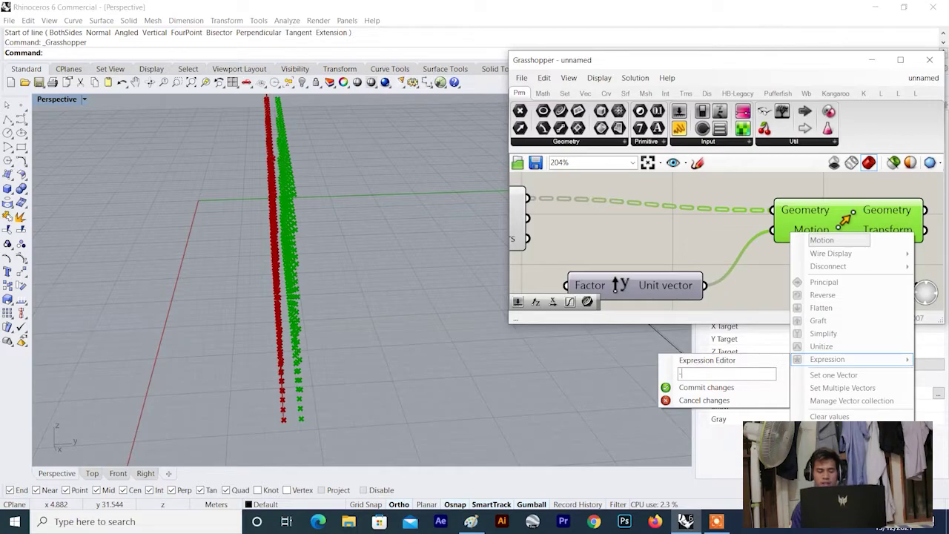
type("-x")
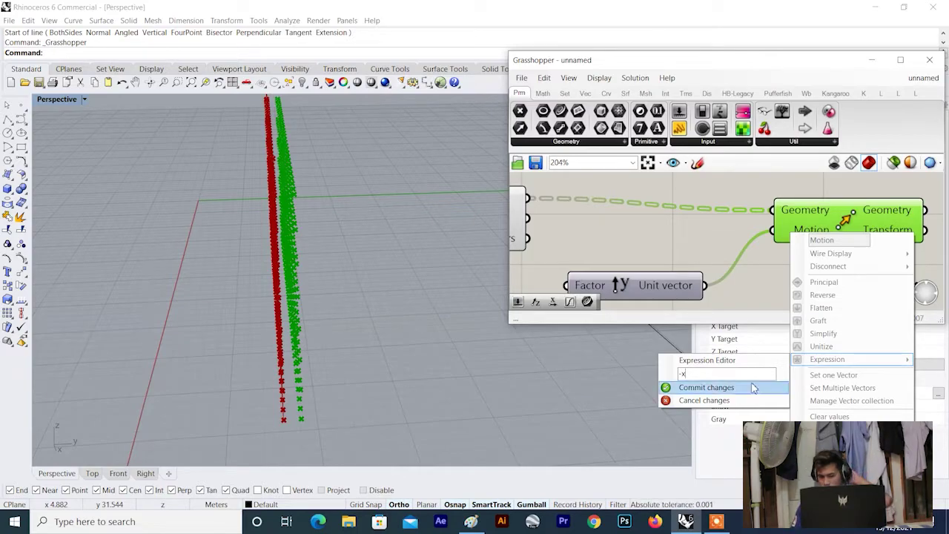
left_click(752, 394)
- Examine the reversed offset points against the original facade points from the end, the front and above
right_click_drag(451, 361, 316, 166)
right_click_drag(287, 220, 276, 219)
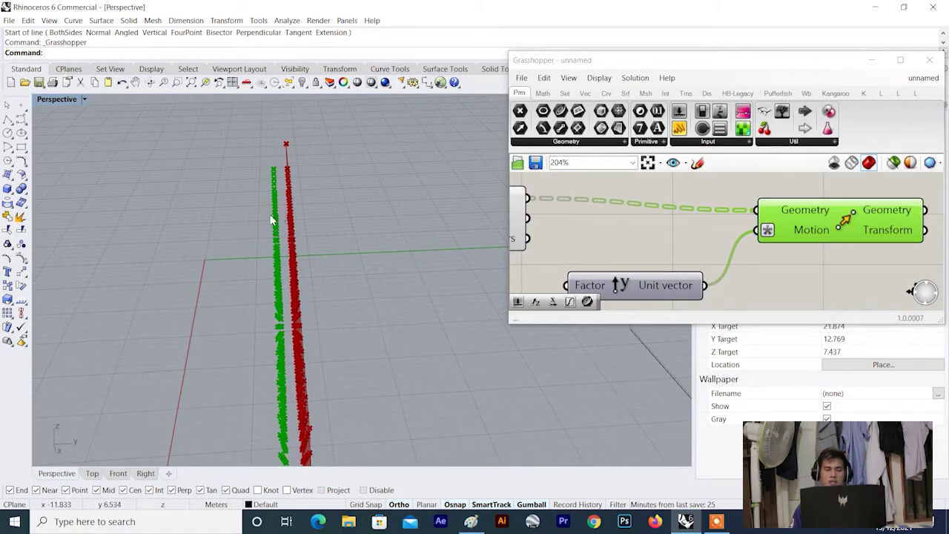
right_click_drag(134, 237, 257, 217)
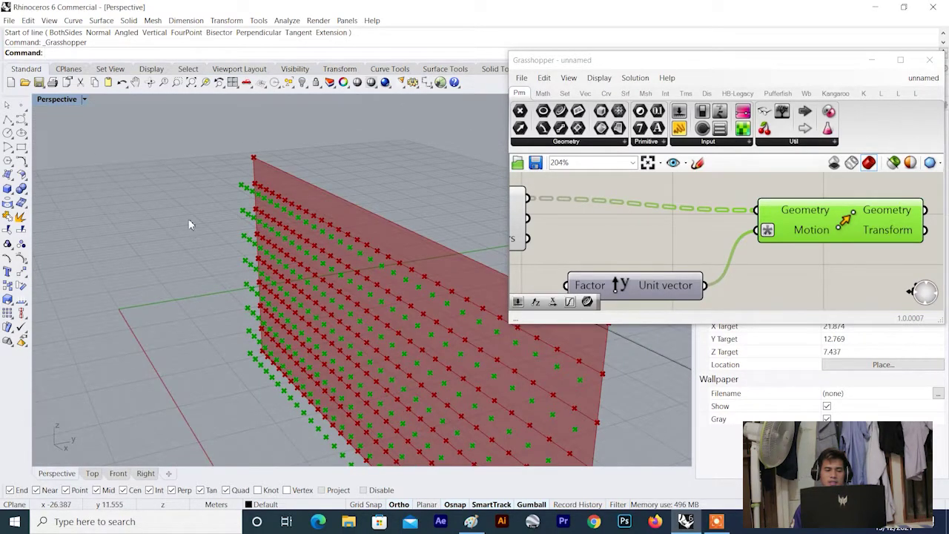
scroll(639, 225, "down", 3)
right_click_drag(258, 241, 536, 250)
left_click(617, 243)
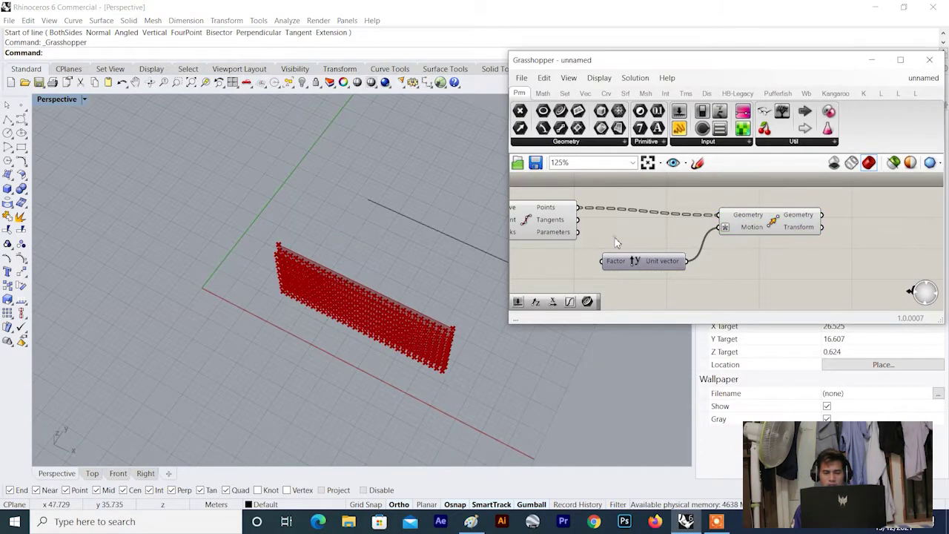
right_click_drag(170, 289, 249, 333)
scroll(347, 324, "up", 3)
right_click_drag(348, 324, 375, 291)
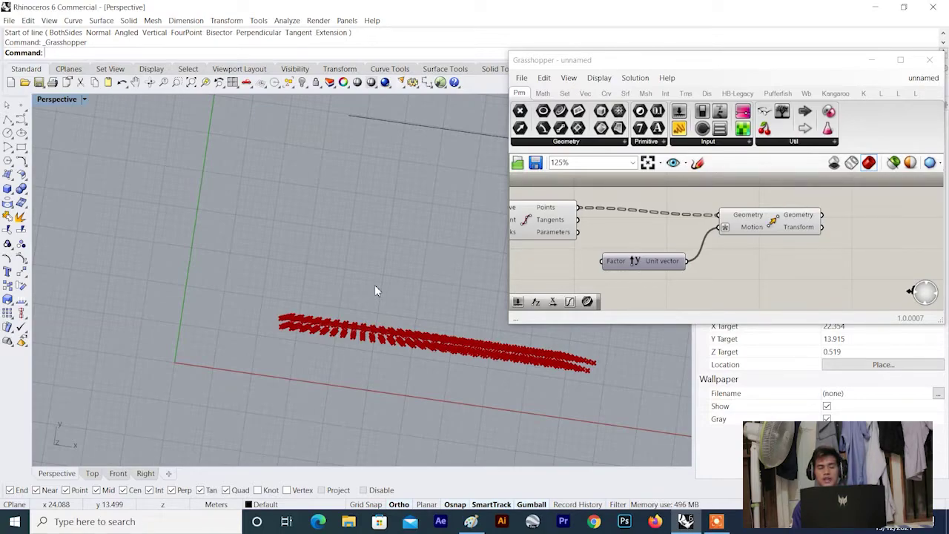
scroll(370, 275, "down", 7)
right_click_drag(371, 275, 341, 269)
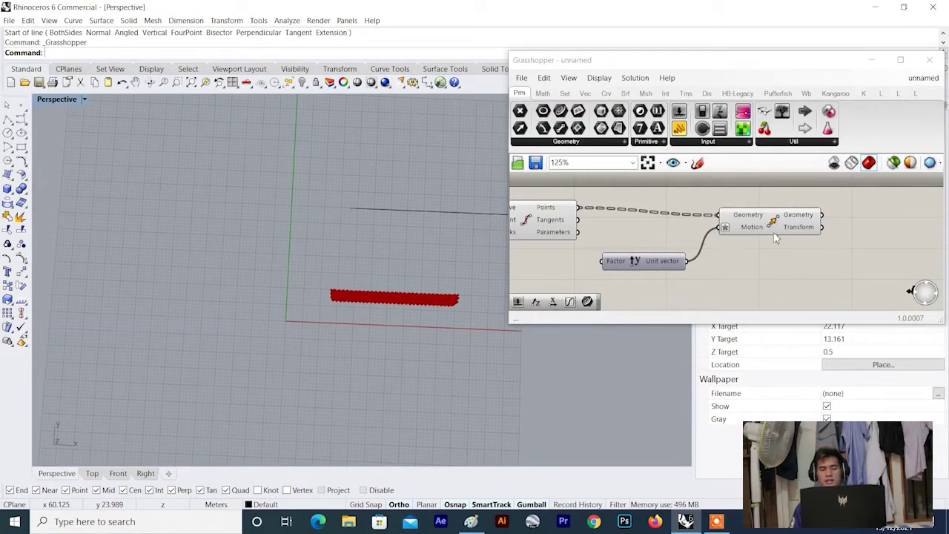
- Align the Move component with Divide Curve and shift Unit Y farther from Divide Curve
left_click_drag(777, 230, 774, 222)
scroll(744, 233, "down", 3)
right_click_drag(740, 239, 761, 222)
left_click(726, 242)
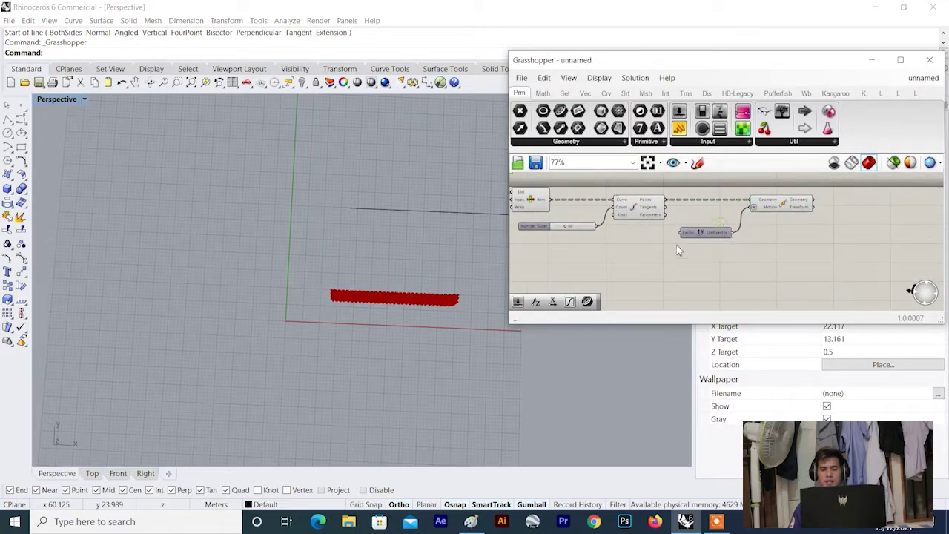
left_click_drag(696, 232, 716, 243)
- Add a Graph Mapper component below the Count slider and connect its output to Unit Y's Factor input
scroll(607, 259, "up", 3)
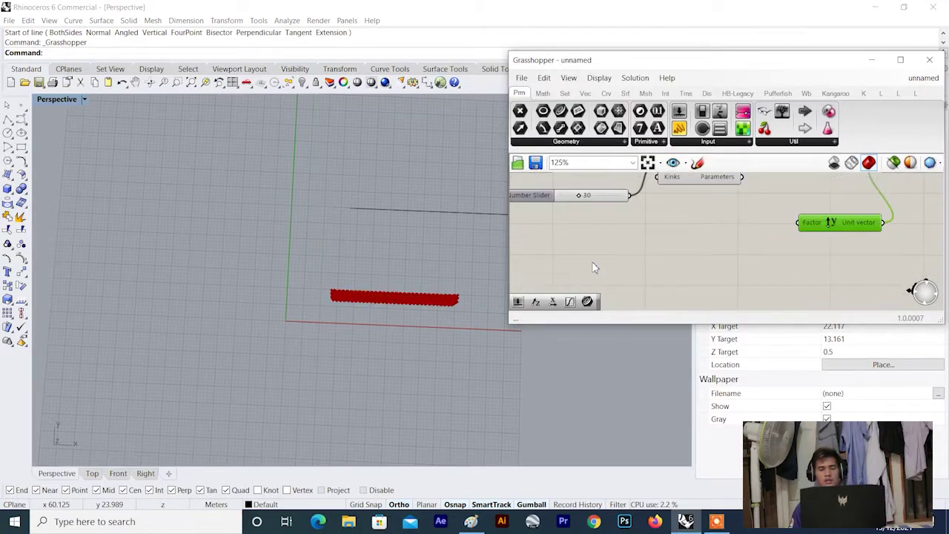
scroll(635, 260, "up", 1)
double_click(650, 257)
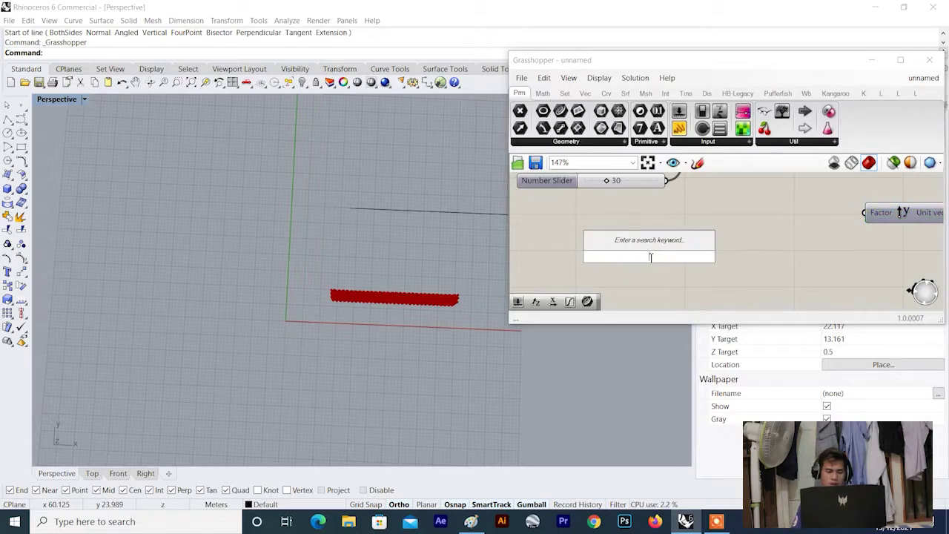
type("graph")
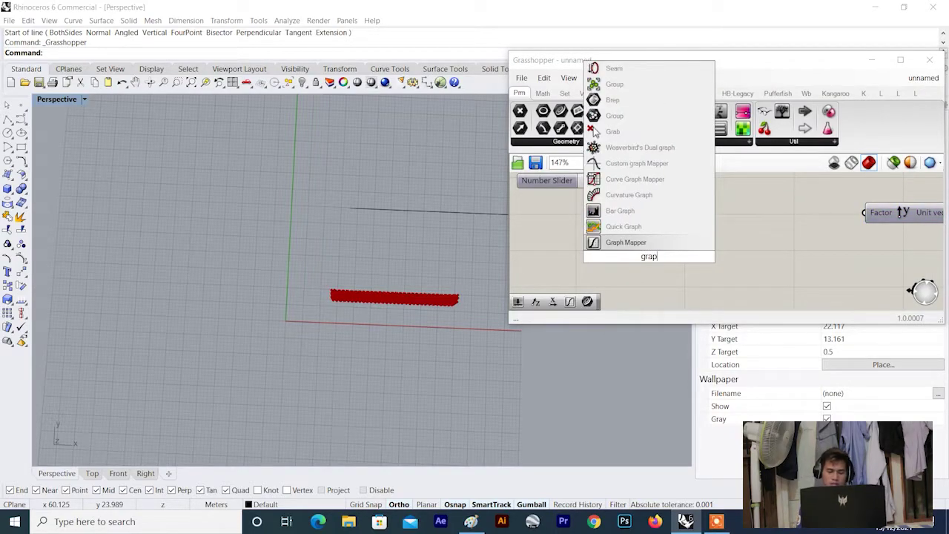
left_click(631, 242)
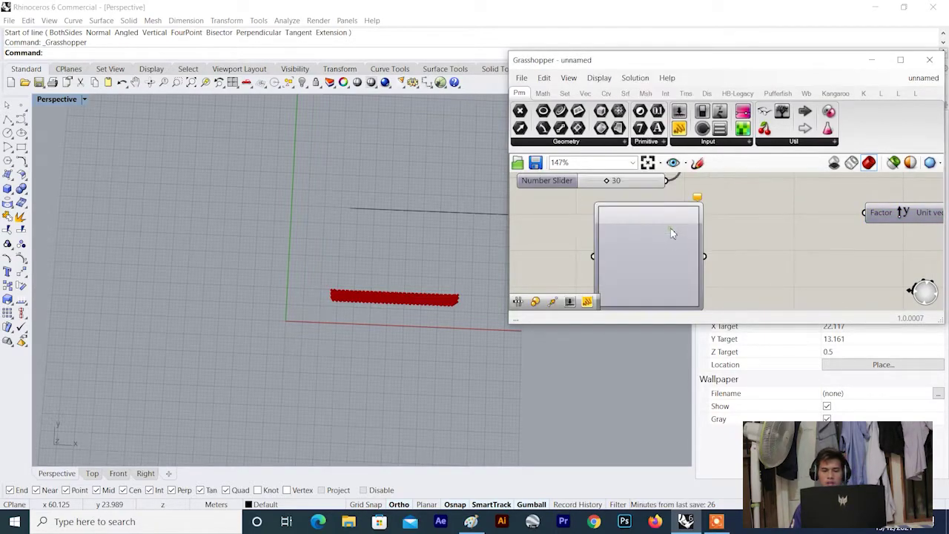
scroll(670, 233, "down", 3)
left_click_drag(695, 256, 800, 222)
- Begin a component search in the empty canvas area on the Graph Mapper's input side
scroll(761, 246, "down", 1)
scroll(760, 252, "down", 2)
right_click_drag(419, 288, 334, 291)
scroll(716, 259, "up", 7)
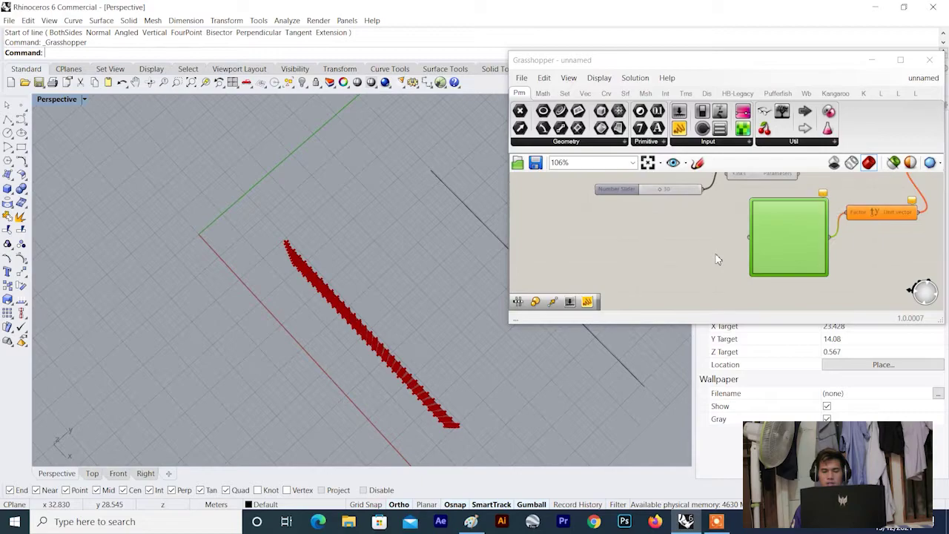
double_click(639, 255)
type("r")
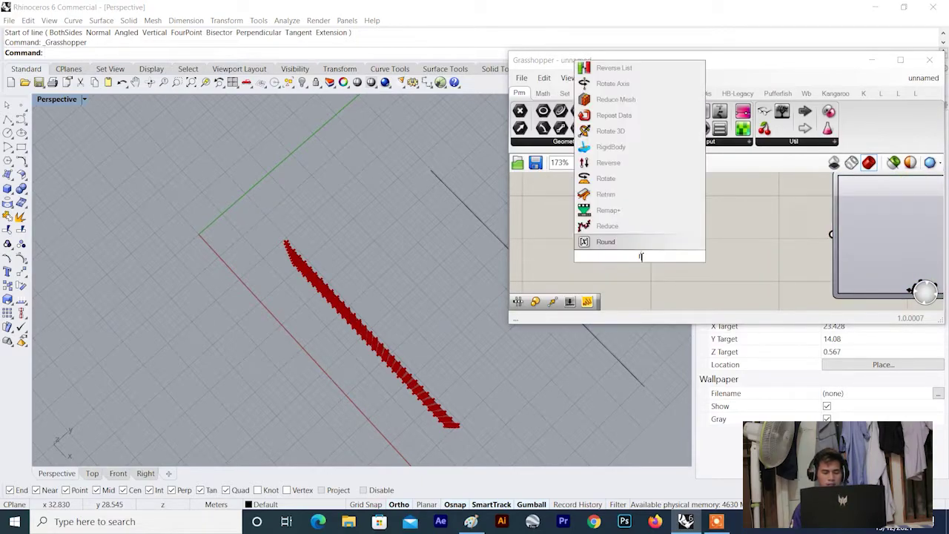
- Add a Range component ahead of the Graph Mapper and reposition the count slider (30) farther from the Divide Curve component
type("ange")
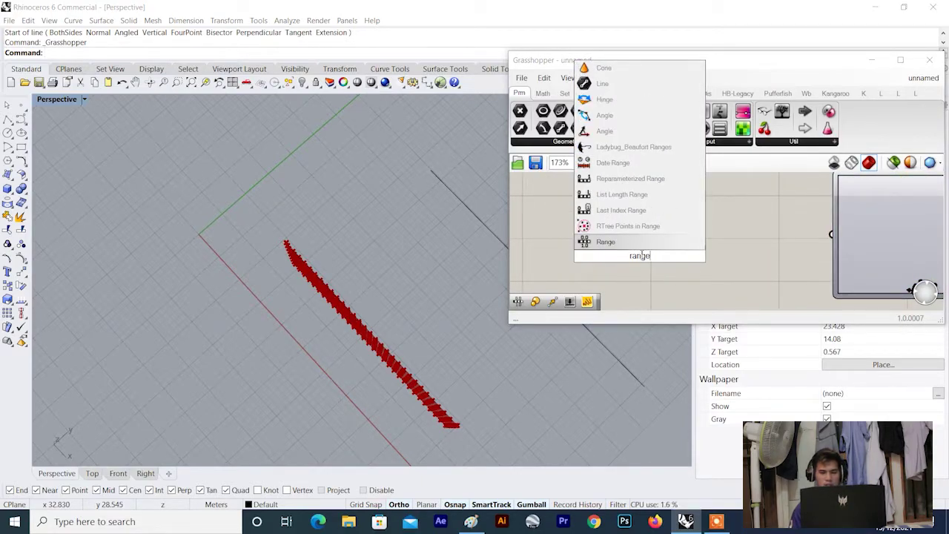
key("Return")
scroll(660, 260, "down", 2)
left_click_drag(662, 260, 713, 256)
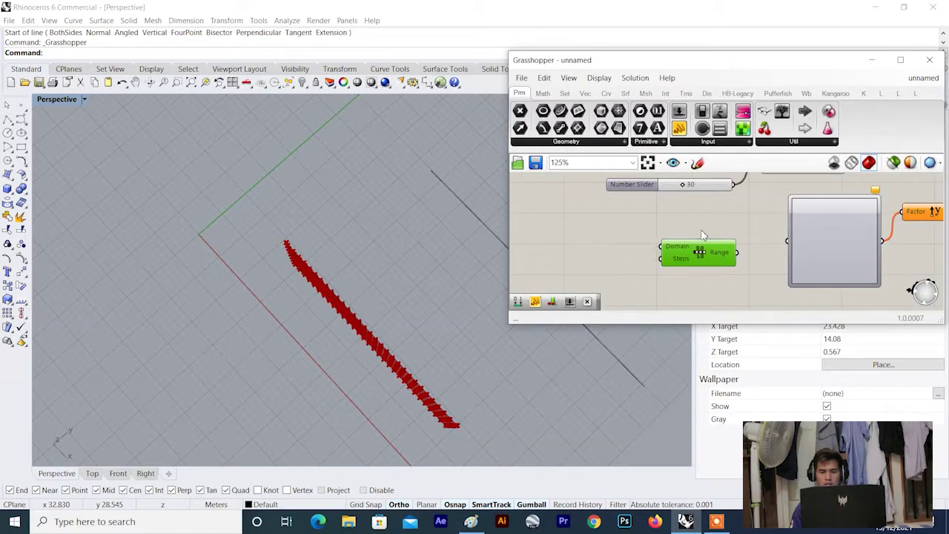
left_click_drag(710, 187, 618, 208)
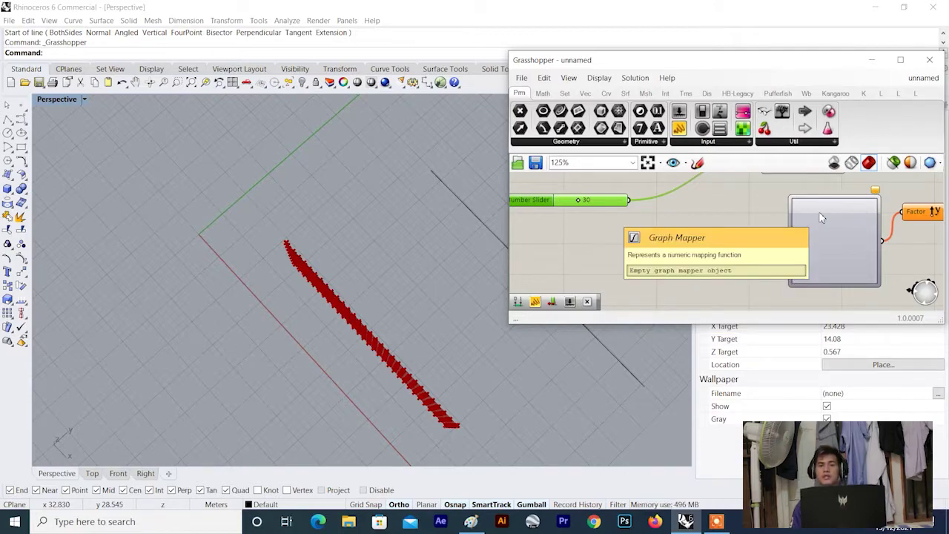
scroll(636, 235, "down", 3)
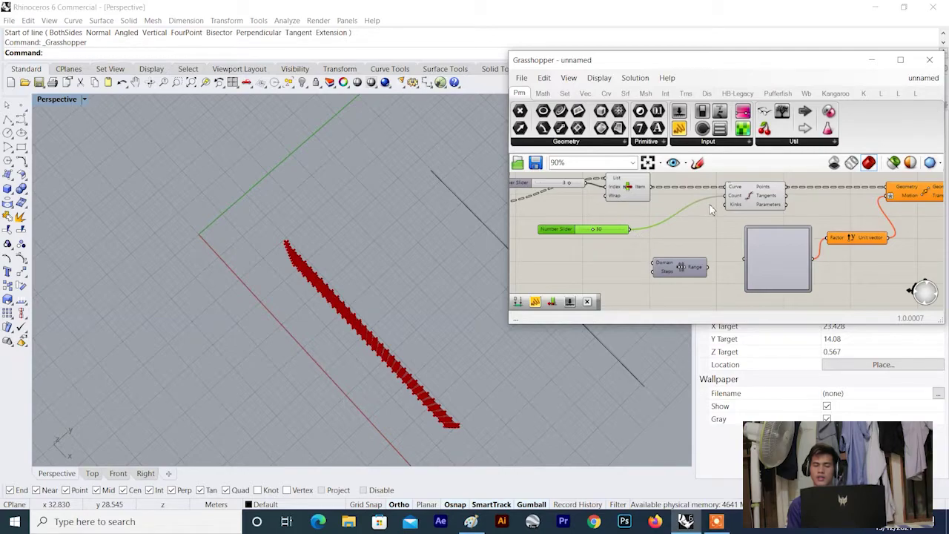
- Wire the Divide Curve count slider into the Range component's Steps input as well
left_click(743, 200)
left_click(708, 234)
scroll(611, 238, "up", 1)
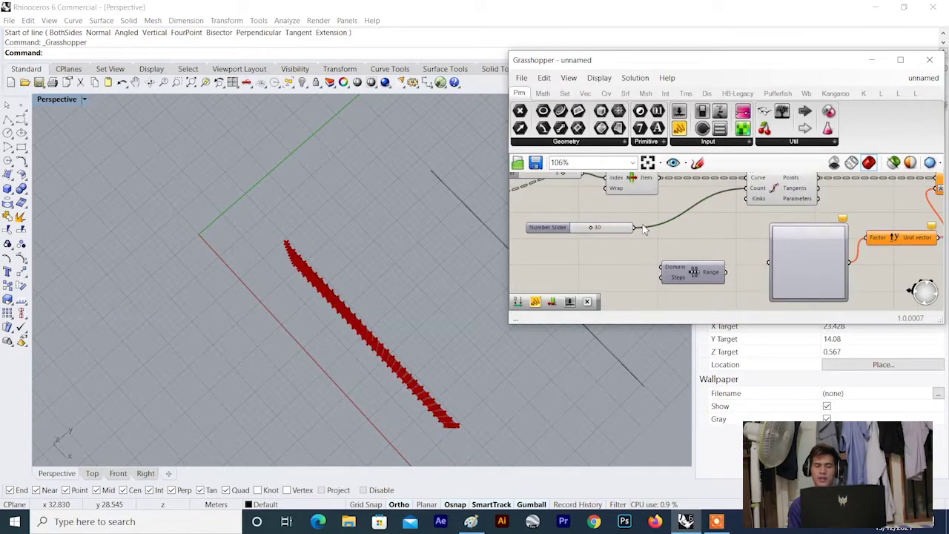
left_click_drag(642, 232, 662, 276)
scroll(733, 273, "up", 1)
scroll(733, 273, "up", 1)
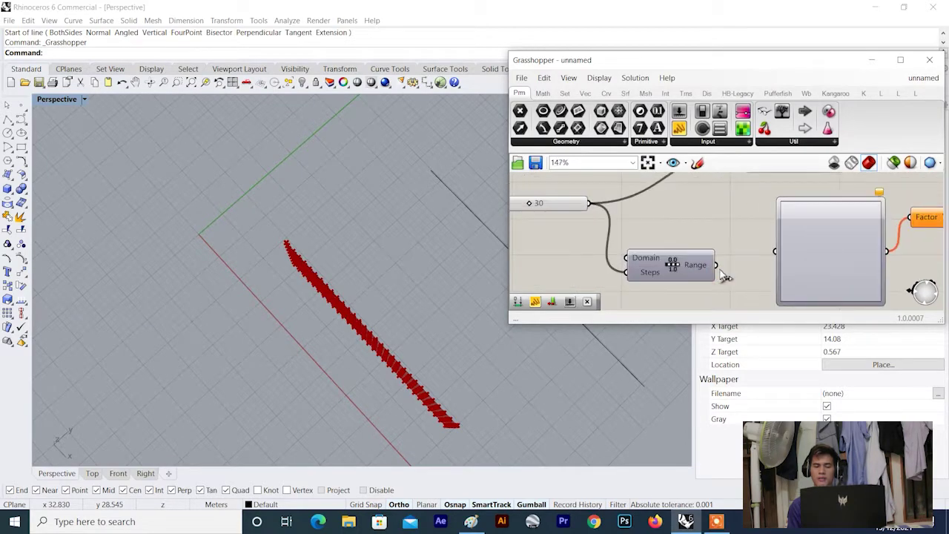
scroll(644, 287, "up", 1)
scroll(645, 255, "down", 2)
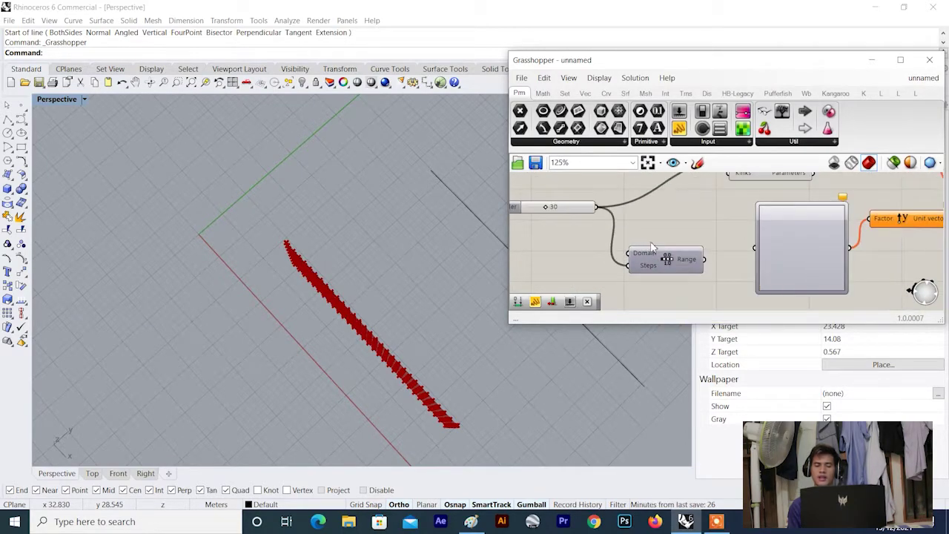
- Apply the expression x-1 to the Range component's Steps input
scroll(648, 261, "up", 3)
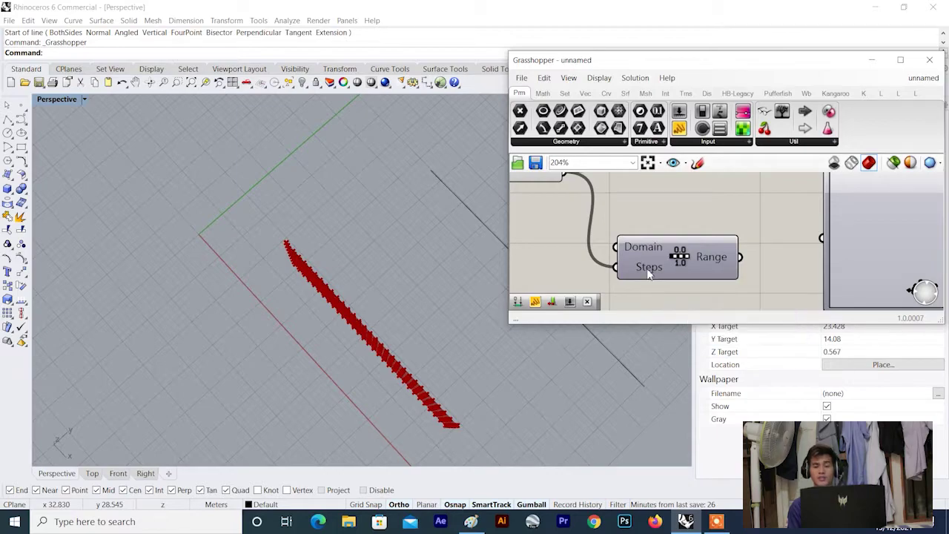
right_click(649, 272)
mouse_move(727, 385)
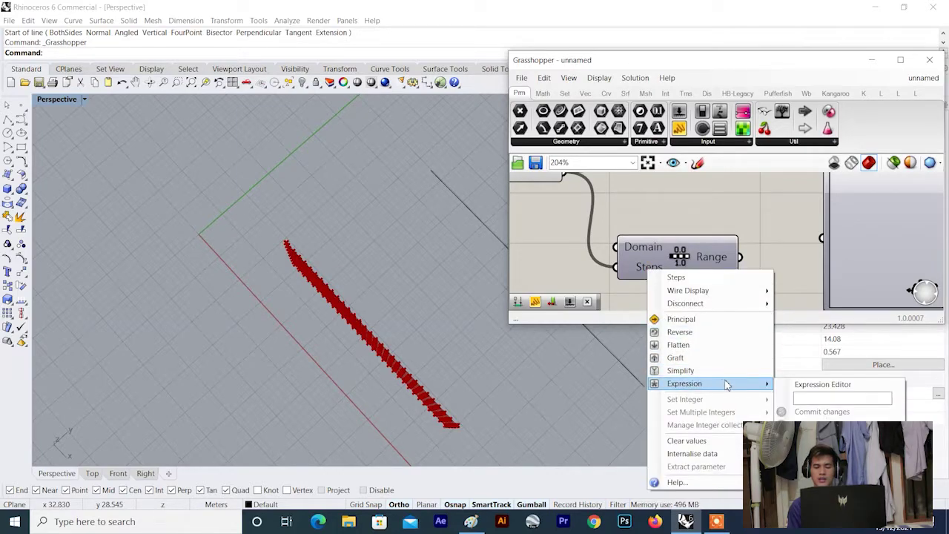
left_click(848, 399)
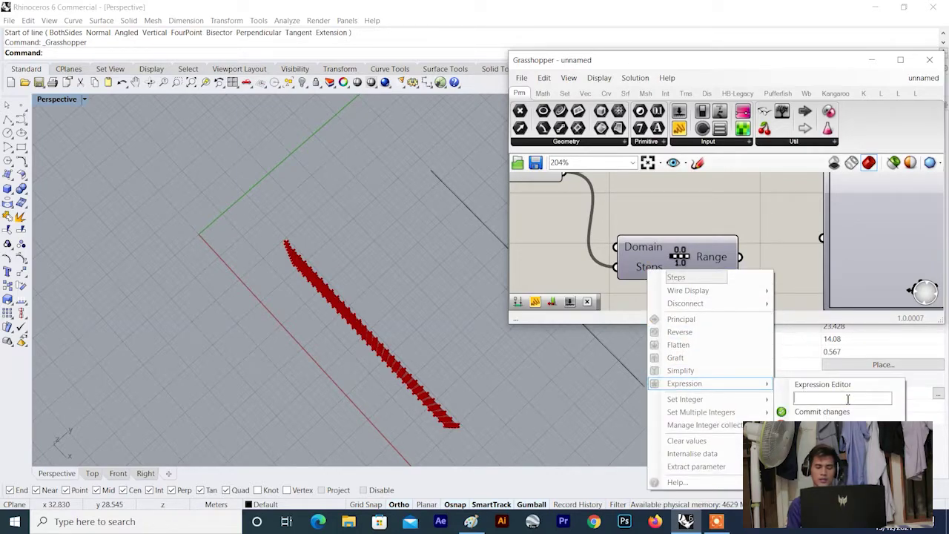
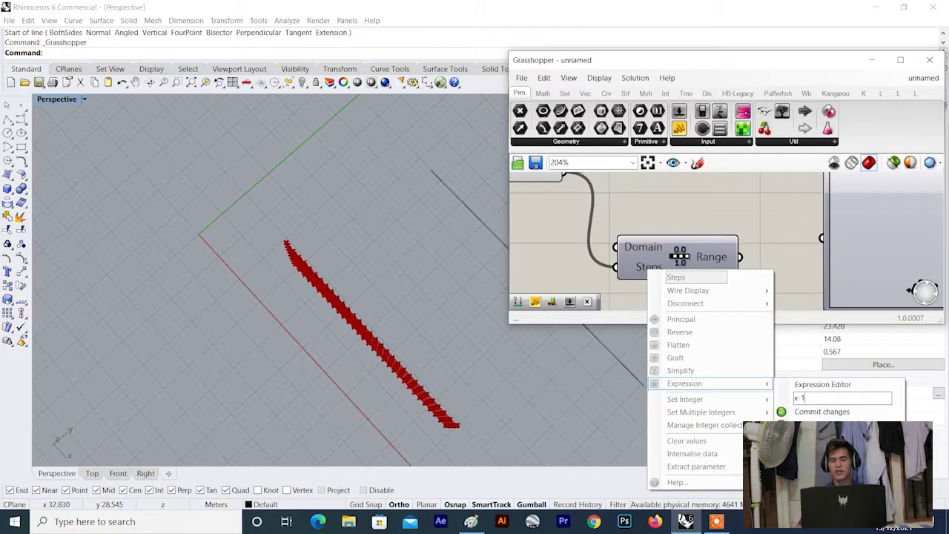
left_click(797, 411)
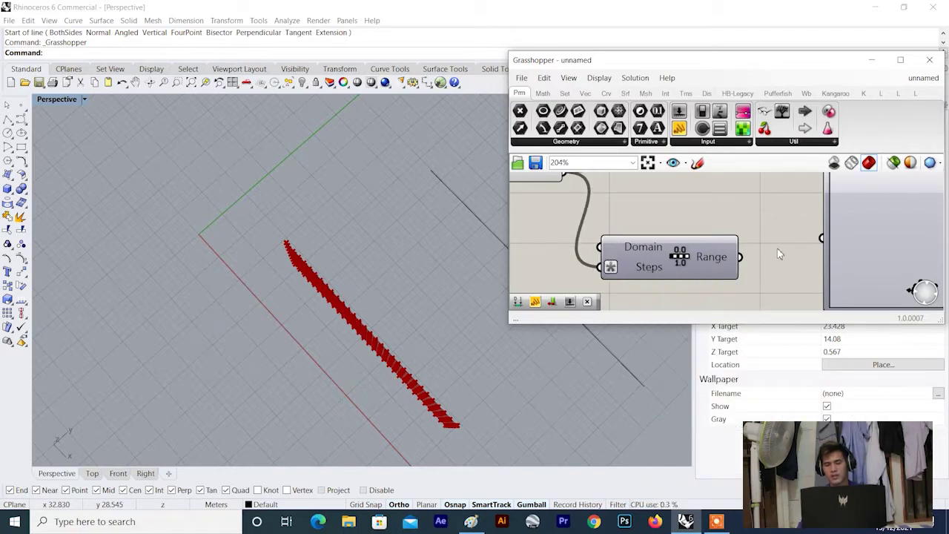
- Wire the Range output into the Graph Mapper's input and maximize the Top viewport to view the points from above
left_click_drag(750, 259, 822, 237)
right_click_drag(348, 304, 372, 311)
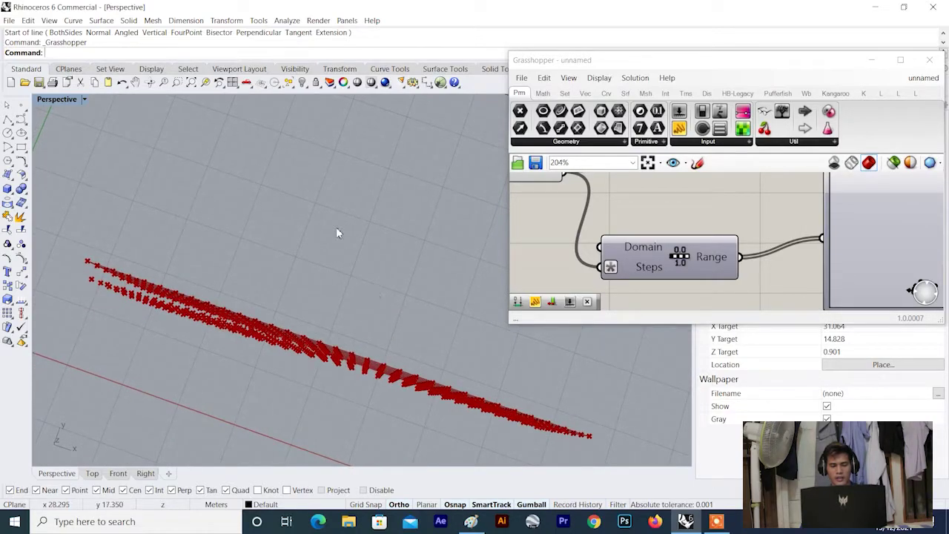
left_click(85, 98)
left_click(74, 112)
scroll(214, 149, "down", 10)
scroll(280, 142, "up", 10)
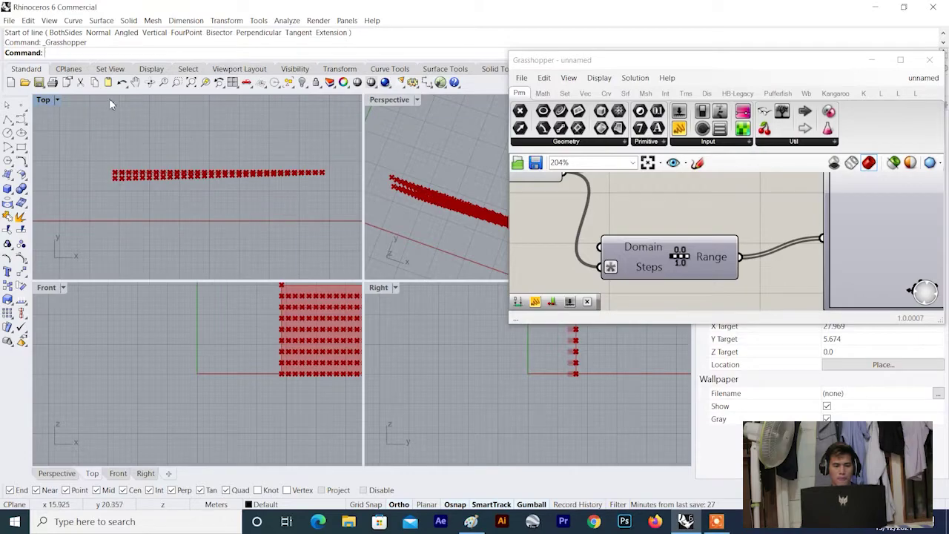
left_click(60, 102)
left_click(83, 116)
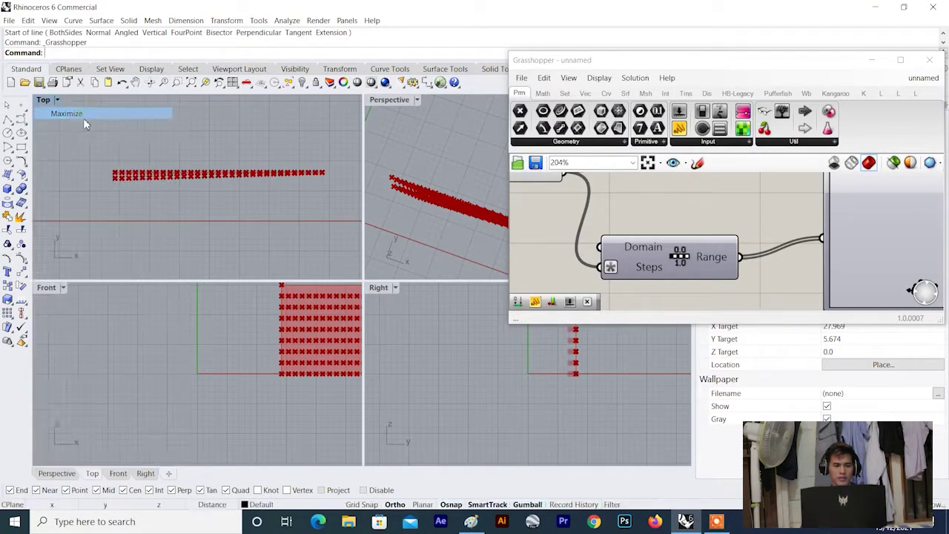
scroll(535, 209, "down", 1)
scroll(407, 220, "down", 8)
right_click(452, 208)
scroll(454, 207, "up", 6)
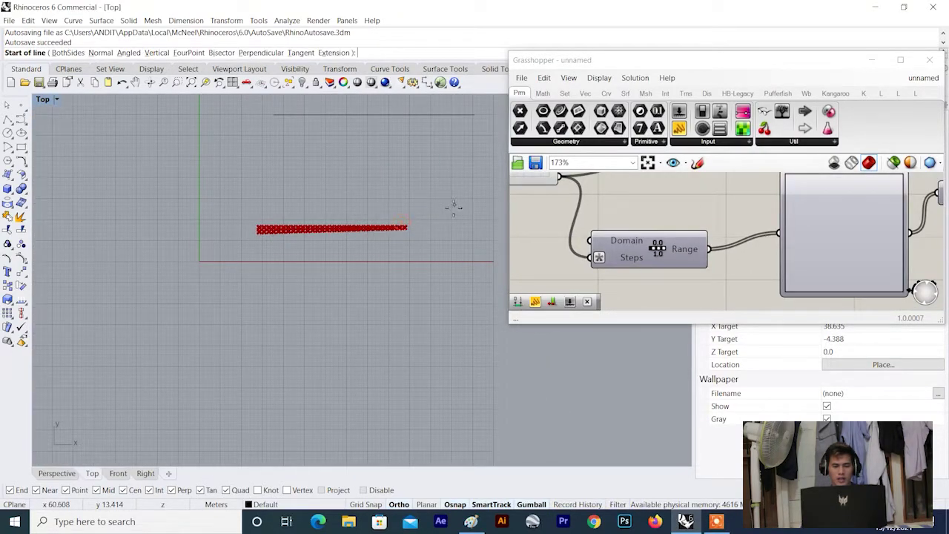
- Set the Graph Mapper to the Sine graph type and adjust its handles into a repeating wave with three peaks
key("Escape")
scroll(270, 239, "up", 3)
right_click_drag(318, 220, 239, 228)
scroll(730, 213, "down", 3)
right_click_drag(731, 212, 670, 222)
scroll(737, 229, "up", 3)
right_click(738, 235)
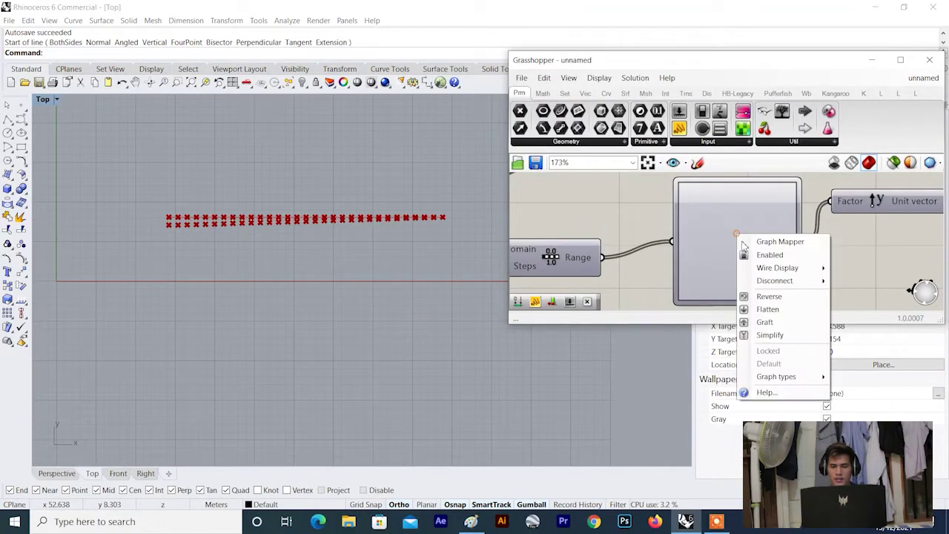
mouse_move(786, 376)
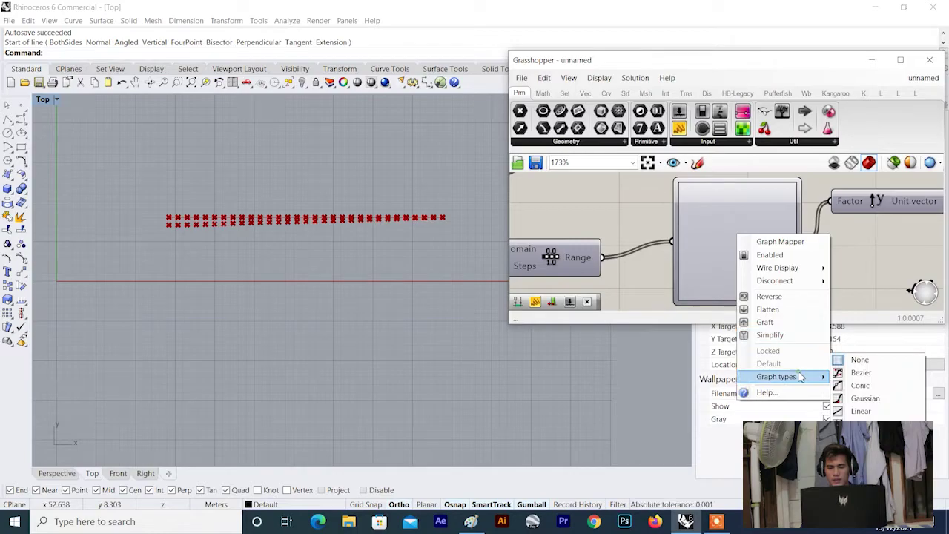
left_click(859, 475)
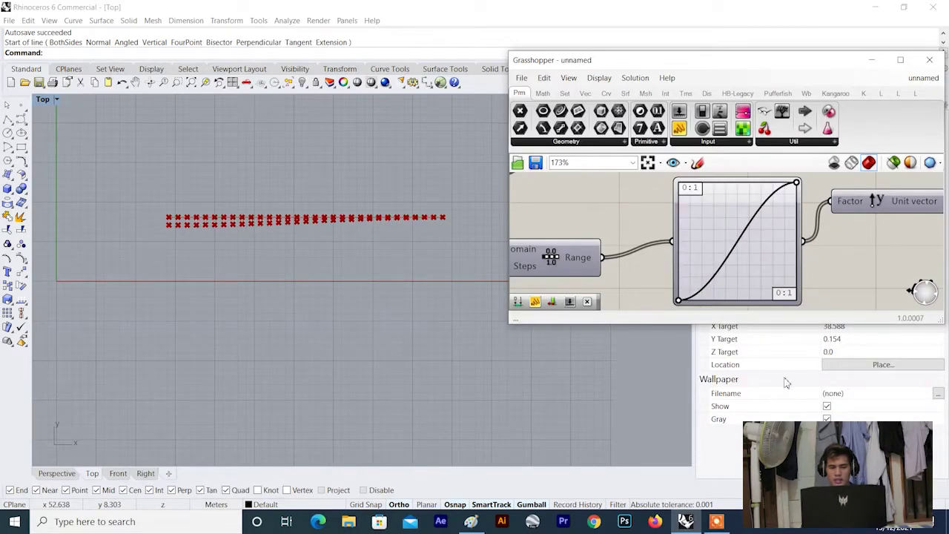
left_click_drag(680, 302, 773, 264)
- Restore the four-viewport layout and maximize the Perspective viewport, orbited toward the waved point grid
left_click(58, 101)
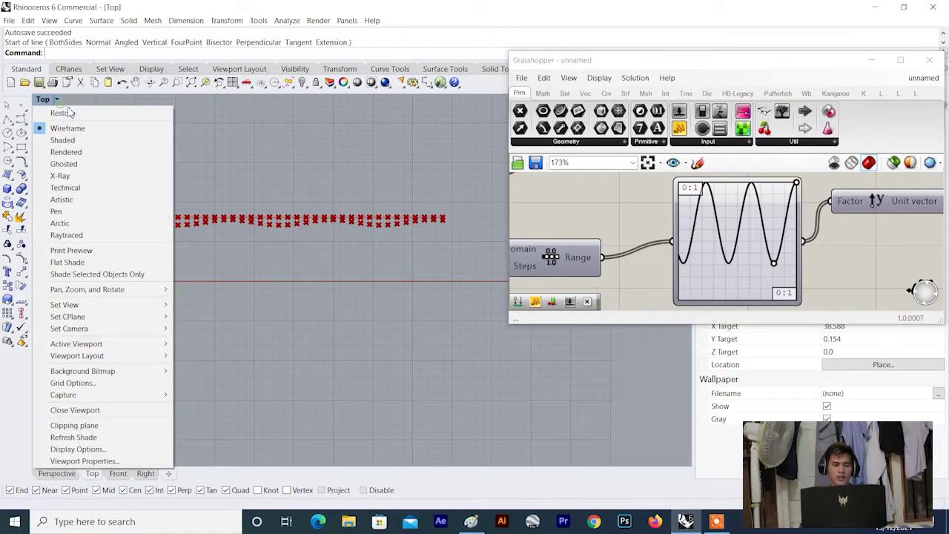
left_click(66, 112)
left_click(416, 102)
left_click(413, 118)
right_click_drag(364, 153, 368, 195)
scroll(369, 196, "up", 8)
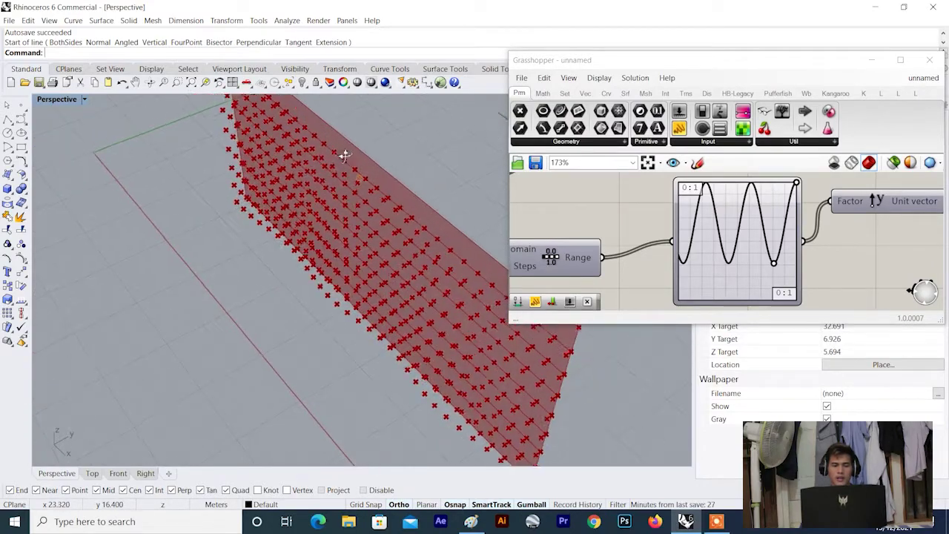
- Turn off the preview of the List Item and Divide Curve components
scroll(708, 234, "down", 5)
scroll(709, 234, "up", 3)
left_click_drag(745, 199, 608, 239)
right_click(737, 181)
left_click(798, 201)
right_click_drag(393, 222, 376, 189)
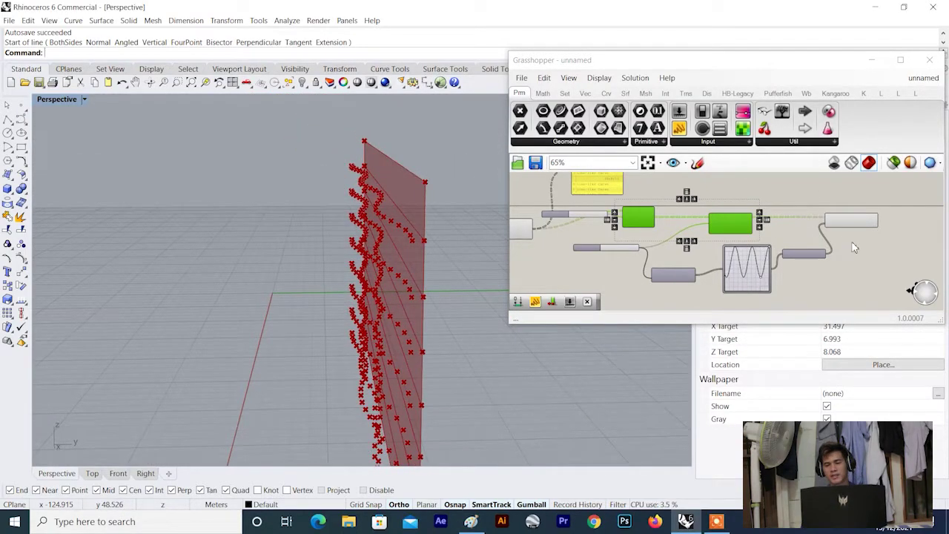
- Move the Move component farther from the Unit Y component to free space between them
right_click_drag(867, 249, 751, 232)
scroll(742, 223, "up", 2)
left_click_drag(742, 196, 826, 198)
left_click(775, 239)
- Examine from several angles how the moved points wave along each row of the wall surface
right_click_drag(416, 241, 350, 224)
right_click_drag(379, 171, 346, 183)
scroll(391, 186, "down", 7)
scroll(366, 208, "up", 5)
scroll(346, 183, "down", 7)
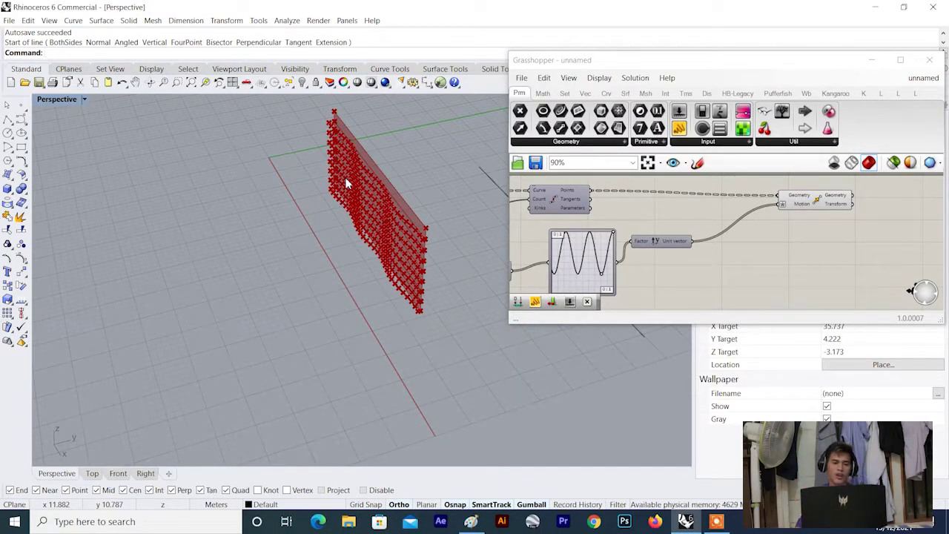
right_click_drag(346, 183, 353, 152)
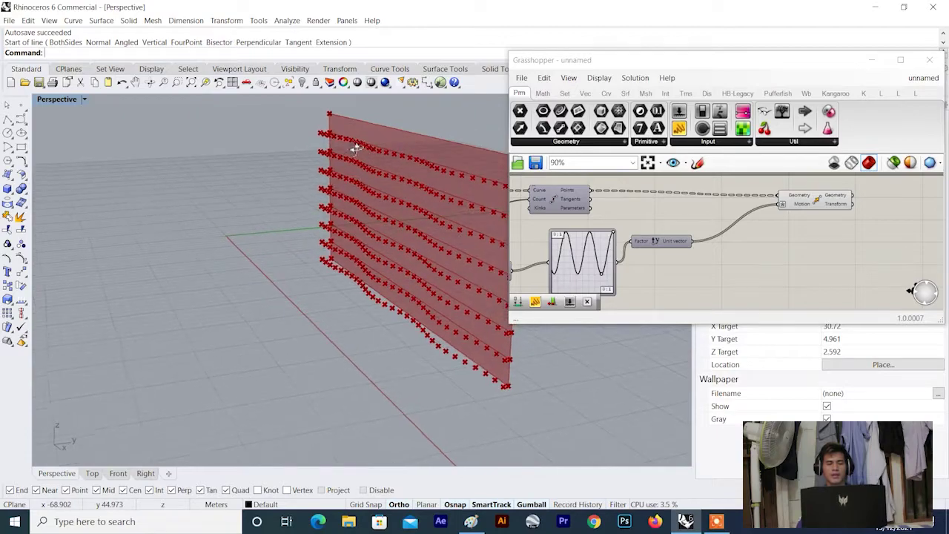
scroll(367, 141, "up", 3)
scroll(324, 150, "down", 3)
scroll(324, 151, "up", 3)
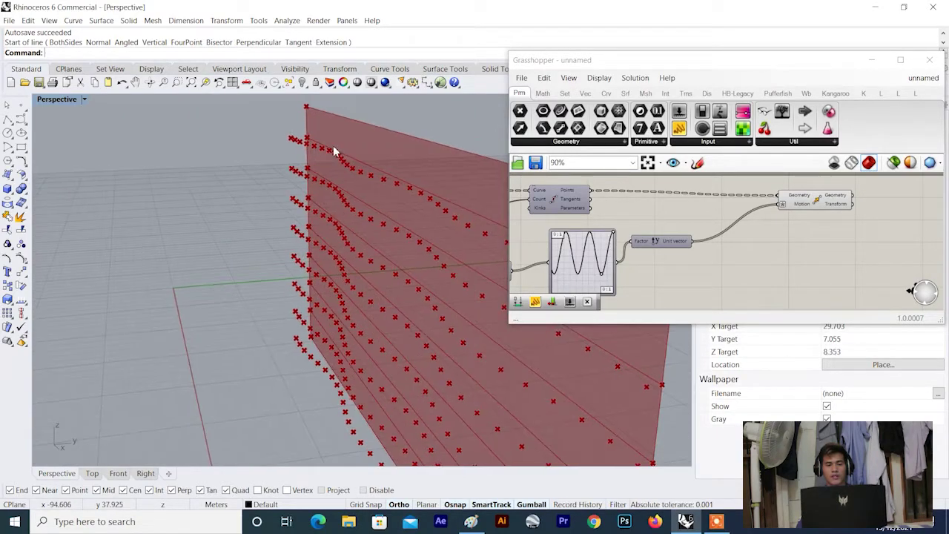
scroll(318, 148, "down", 4)
right_click_drag(336, 166, 350, 157)
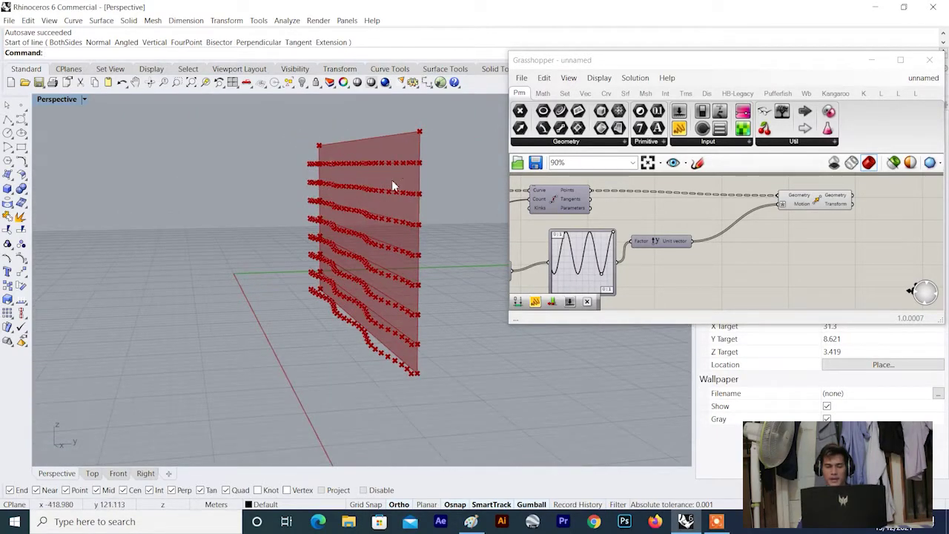
scroll(318, 190, "down", 4)
right_click_drag(318, 191, 354, 172)
scroll(355, 185, "up", 5)
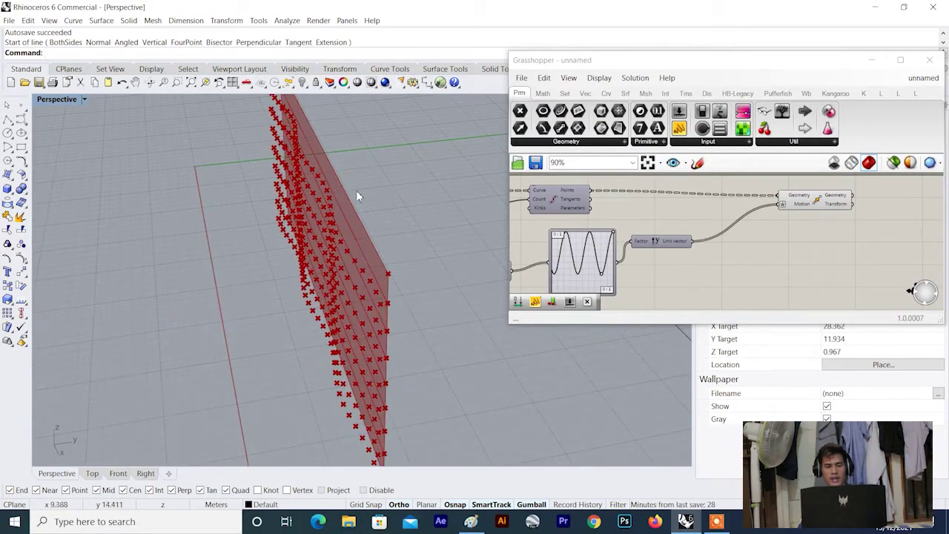
scroll(708, 258, "up", 2)
left_click(675, 260)
scroll(339, 218, "down", 3)
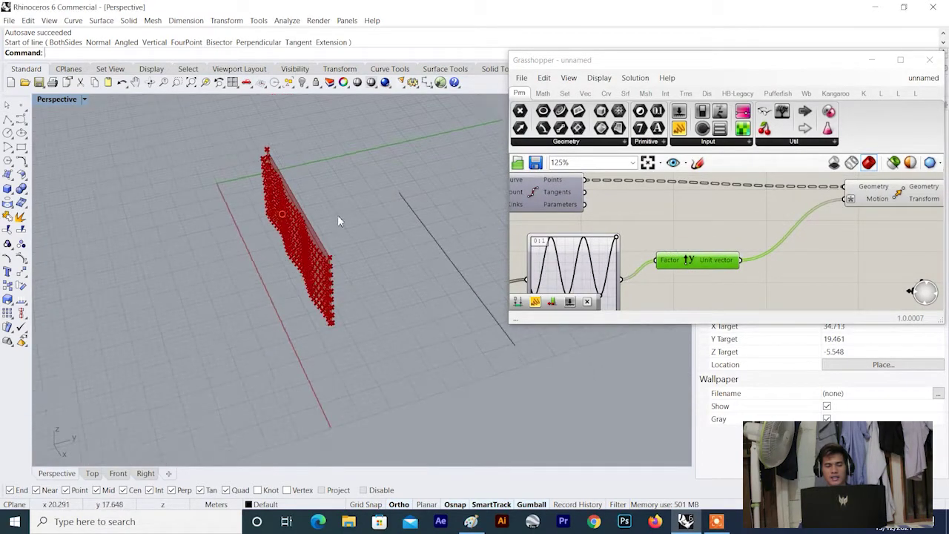
scroll(339, 218, "up", 2)
- Add a Shift List component to the canvas near the Unit Y component
scroll(741, 222, "down", 3)
double_click(707, 261)
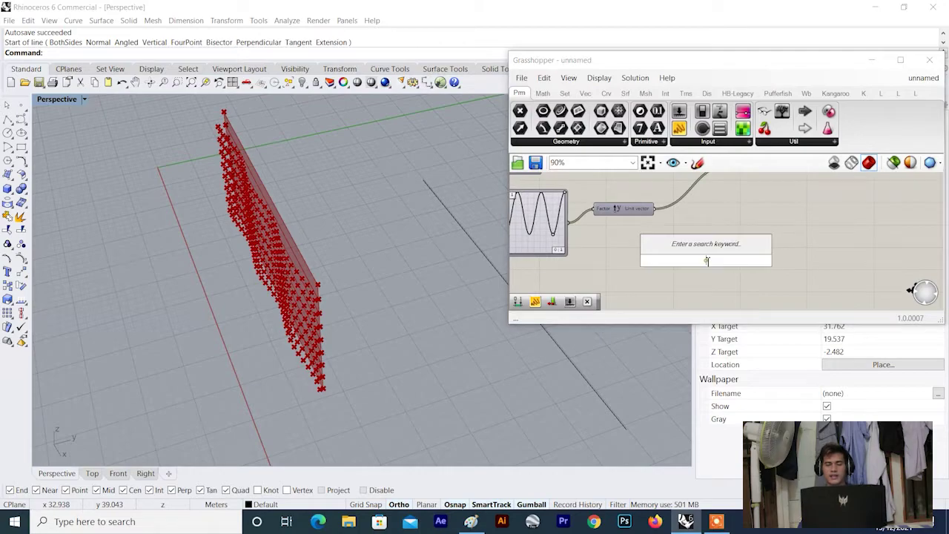
type("Shift")
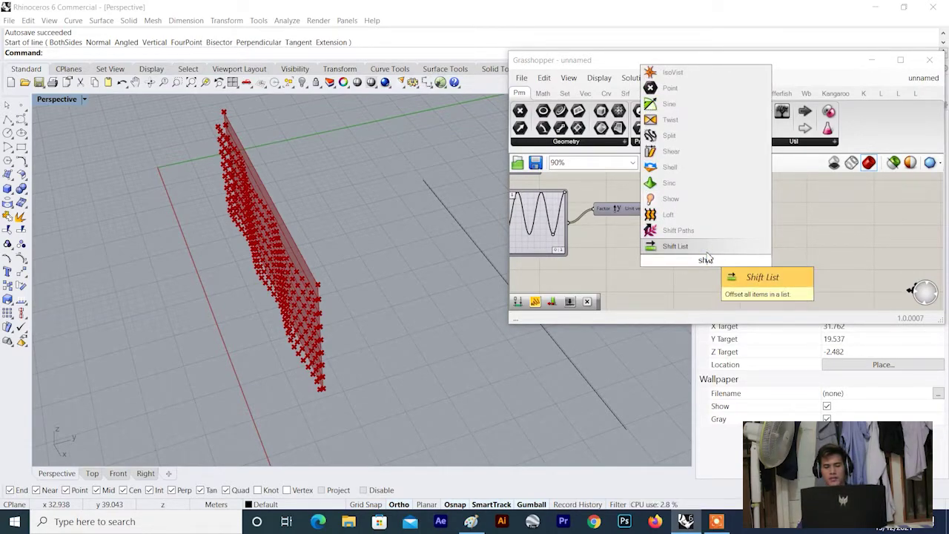
key("Return")
scroll(723, 263, "down", 3)
left_click_drag(684, 265, 709, 266)
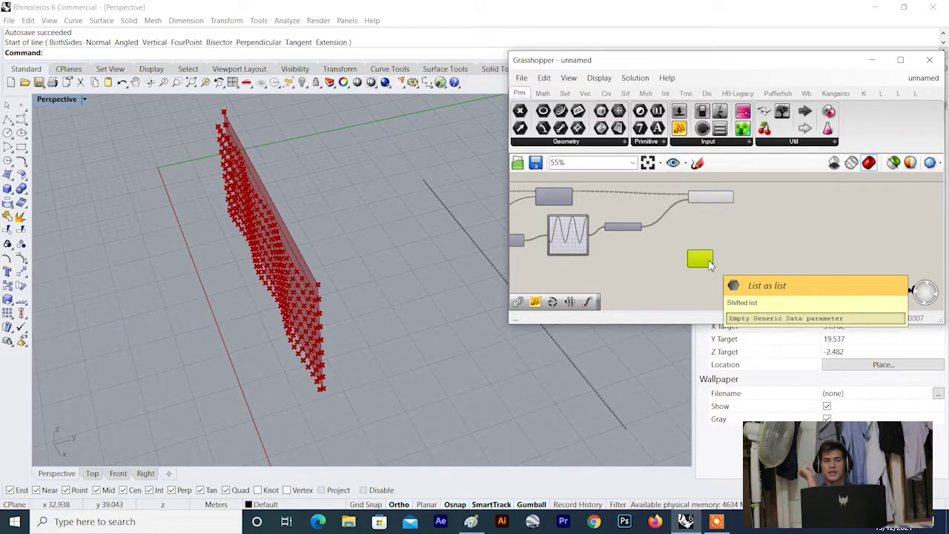
scroll(710, 265, "up", 3)
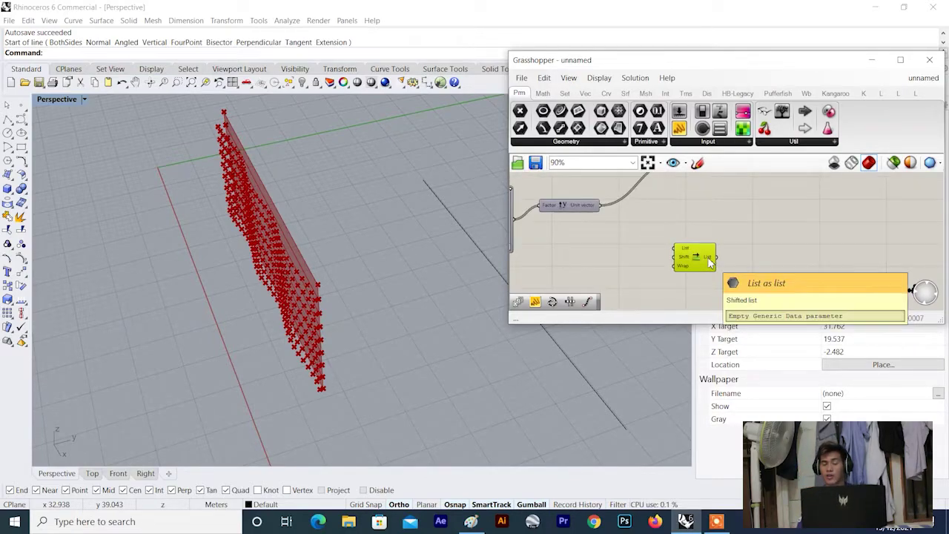
left_click_drag(700, 264, 712, 231)
- Rearrange the Unit Y, Shift List and Move components so that Shift List sits between the other two
scroll(663, 253, "down", 5)
scroll(675, 219, "up", 3)
scroll(651, 281, "up", 3)
left_click_drag(651, 281, 622, 210)
left_click_drag(542, 226, 581, 268)
left_click_drag(628, 199, 644, 243)
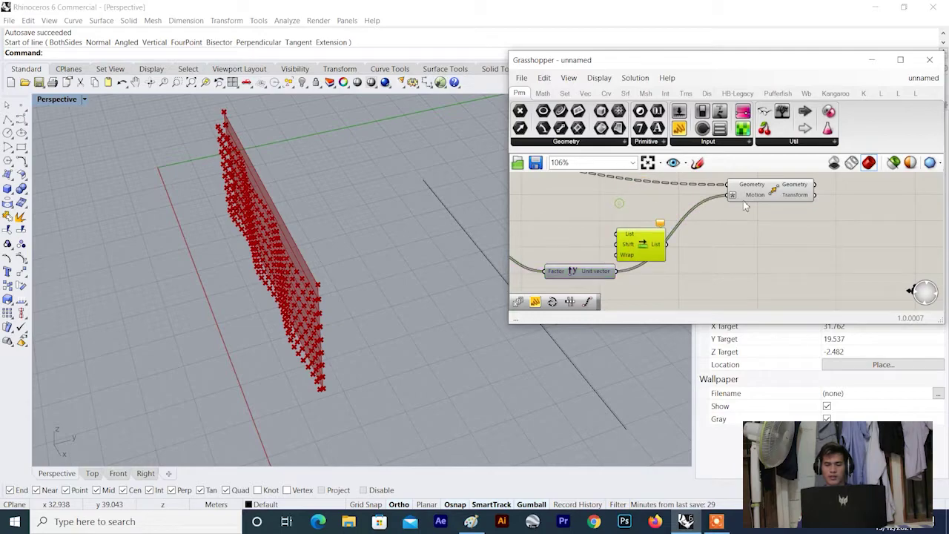
left_click_drag(747, 192, 756, 189)
left_click_drag(643, 250, 650, 227)
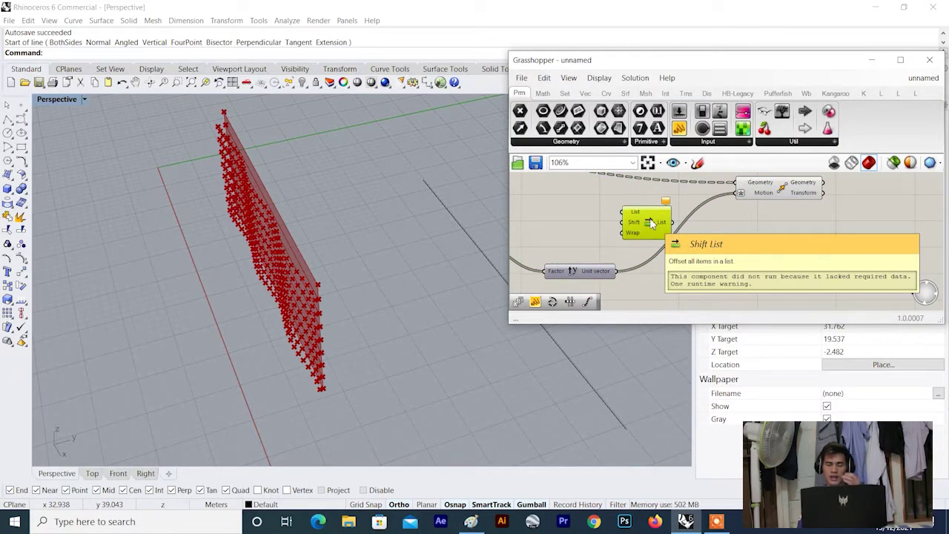
scroll(651, 222, "down", 2)
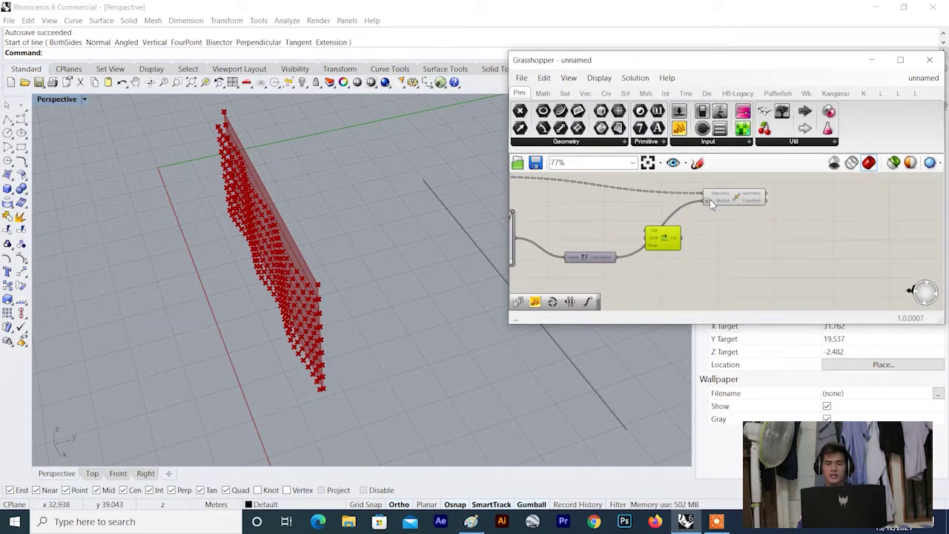
- Spread the Move and Shift List components farther from the Unit Y component on the canvas
left_click(737, 198)
left_click_drag(737, 199, 746, 198)
scroll(693, 227, "up", 2)
left_click_drag(659, 233, 665, 210)
left_click_drag(771, 187, 799, 199)
left_click_drag(678, 225, 705, 236)
left_click_drag(784, 203, 784, 195)
scroll(662, 238, "down", 3)
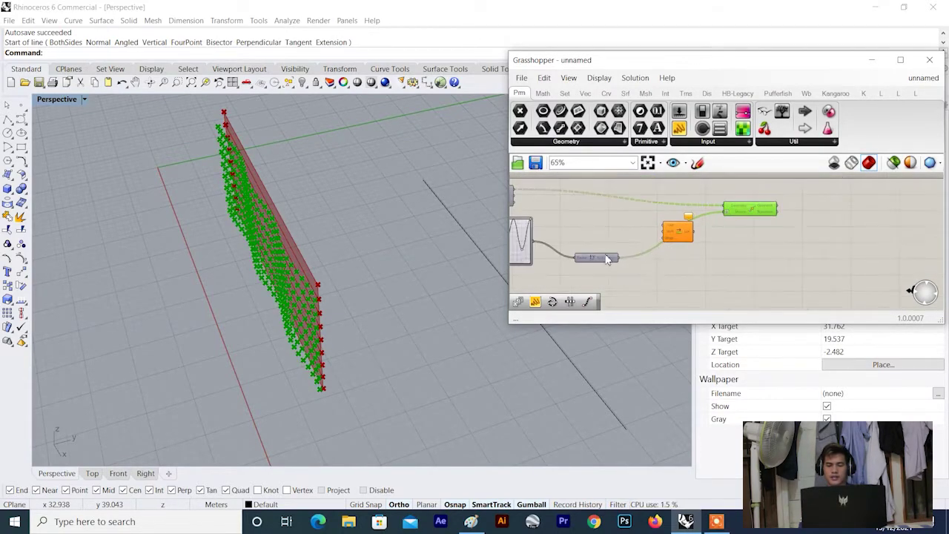
scroll(605, 258, "up", 3)
scroll(670, 233, "down", 2)
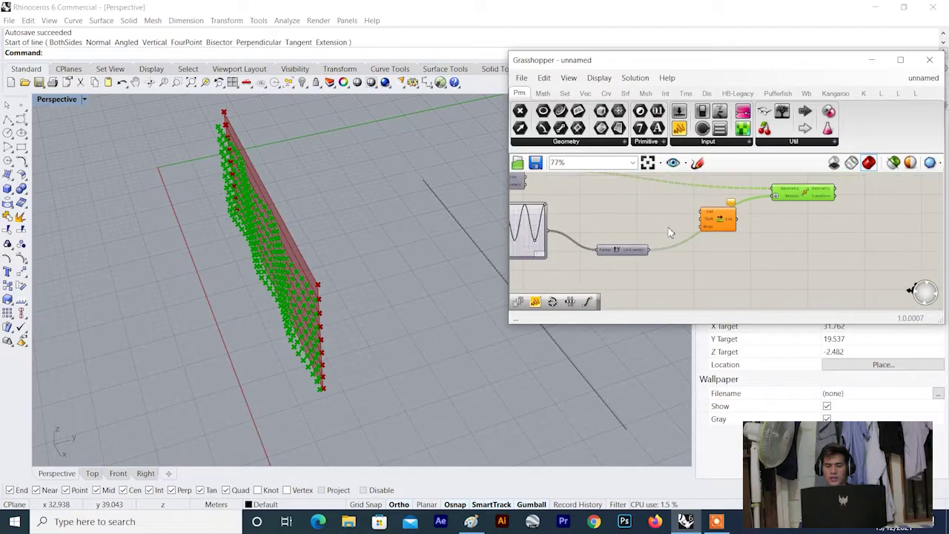
- Rearrange the components so that Shift List sits between the Graph Mapper and Unit Y
mouse_move(622, 249)
left_mouse_down()
mouse_move(711, 230)
mouse_move(635, 253)
left_mouse_up()
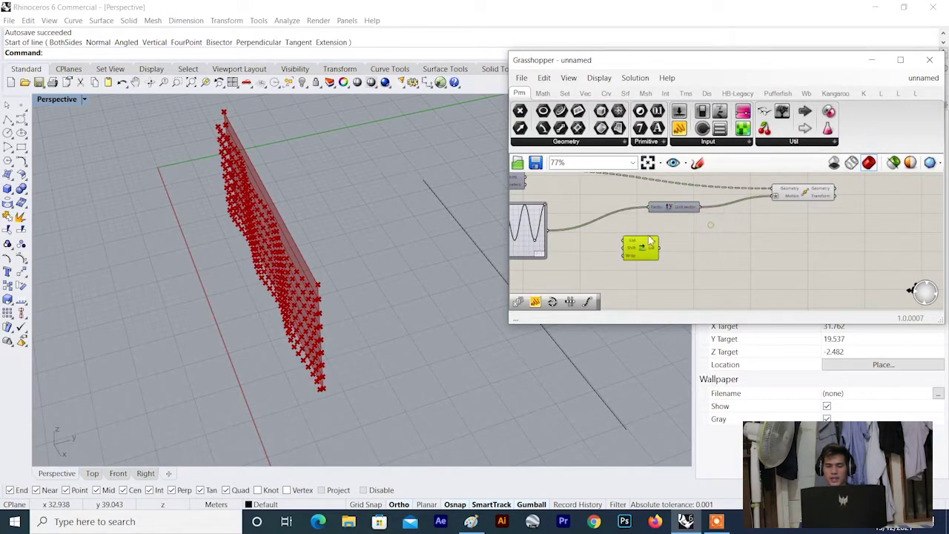
left_click_drag(682, 209, 697, 222)
scroll(636, 246, "up", 4)
scroll(545, 230, "down", 4)
right_click_drag(545, 229, 557, 216)
scroll(551, 214, "up", 3)
- Connect the Graph Mapper output to Shift List's List input and place Shift List below the Unit Y component
left_click_drag(539, 205, 657, 219)
scroll(695, 223, "down", 4)
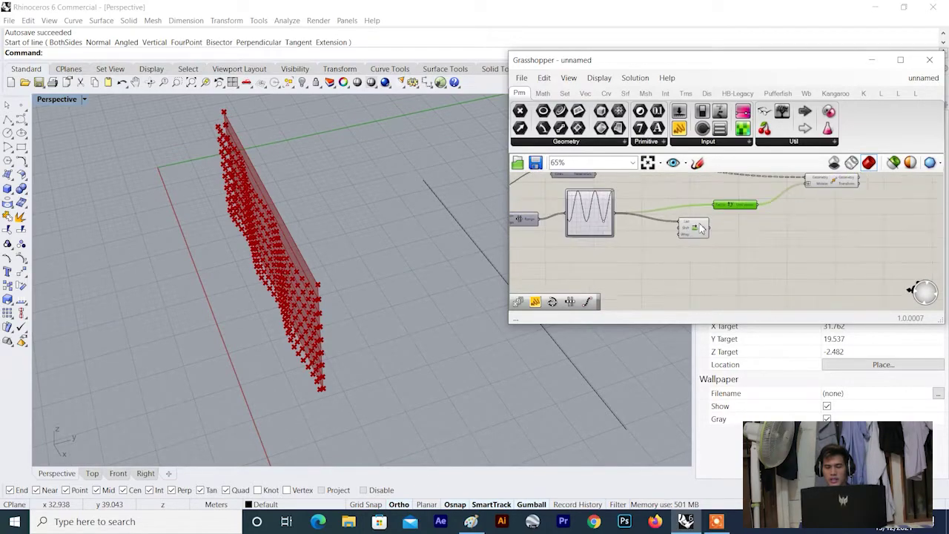
right_click_drag(697, 228, 695, 244)
left_click_drag(695, 245, 698, 201)
left_click(719, 213)
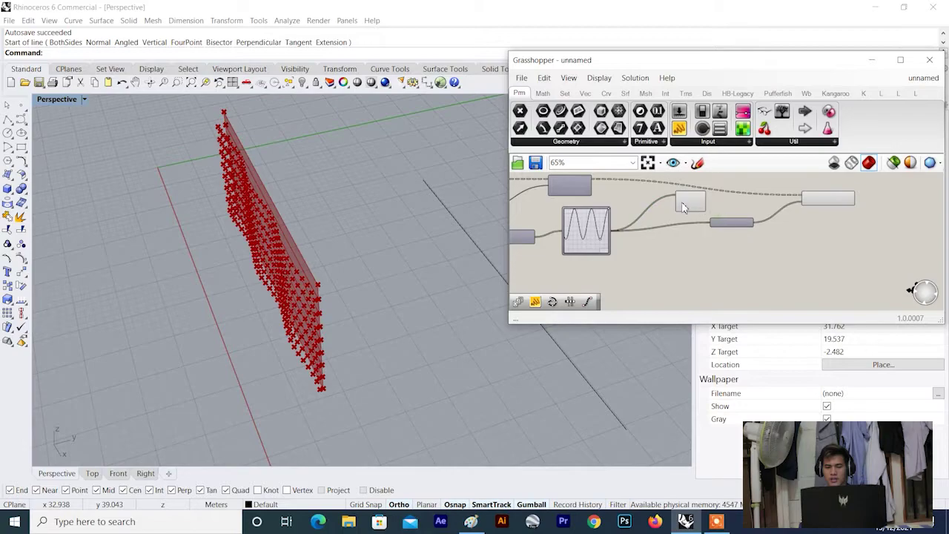
left_click_drag(690, 202, 741, 252)
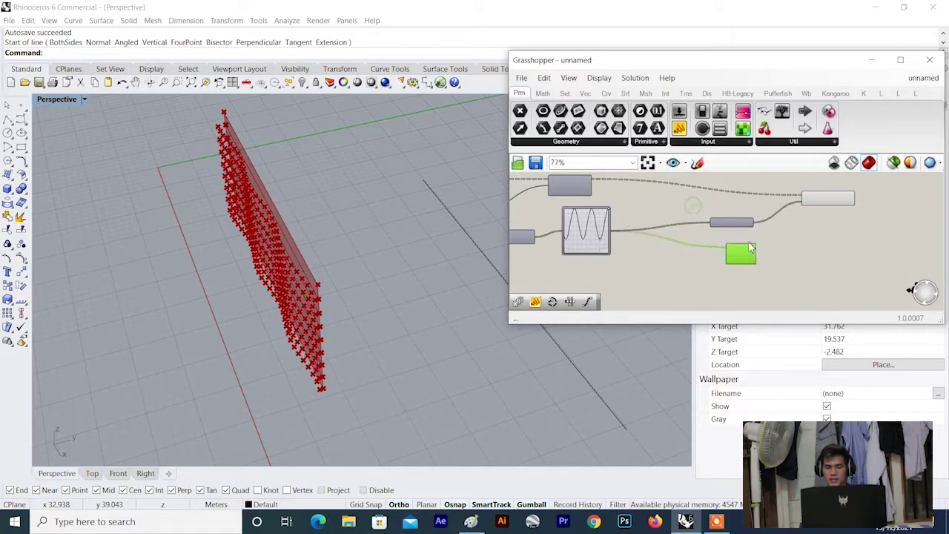
- Feed the Shift List output into Unit Y's Factor in place of the Graph Mapper, and place Unit Y after Shift List
scroll(738, 256, "up", 5)
scroll(722, 264, "down", 3)
left_click_drag(724, 229, 784, 238)
scroll(747, 279, "up", 2)
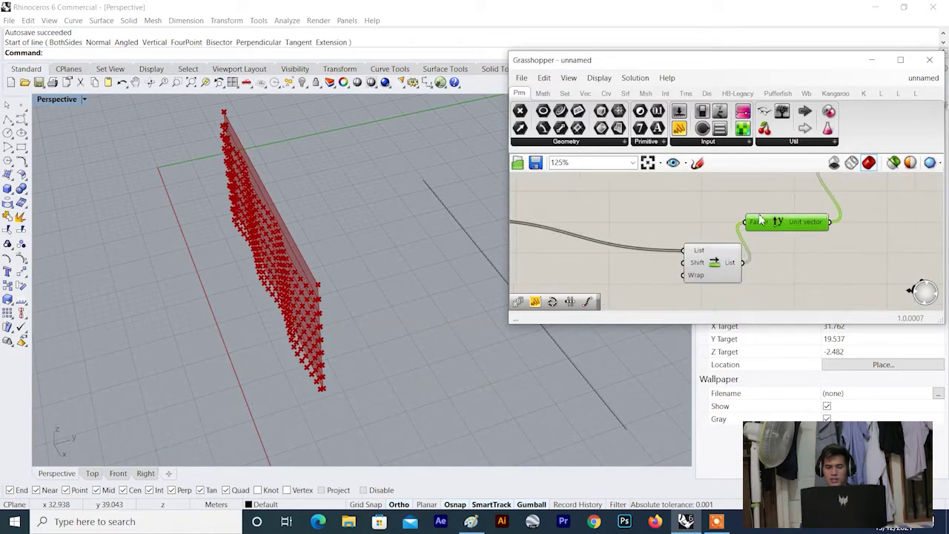
scroll(292, 235, "down", 6)
scroll(297, 237, "up", 4)
right_click_drag(293, 235, 347, 204)
right_click_drag(665, 208, 707, 271)
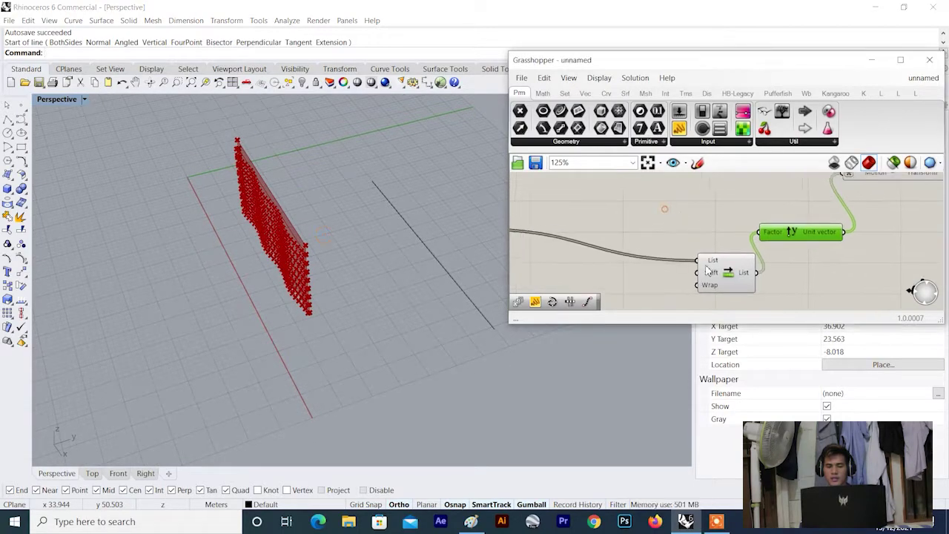
left_click_drag(712, 272, 702, 266)
- Add a Series component in the free space between the Graph Mapper and Shift List
scroll(648, 230, "down", 1)
right_click_drag(623, 219, 648, 247)
scroll(632, 227, "down", 1)
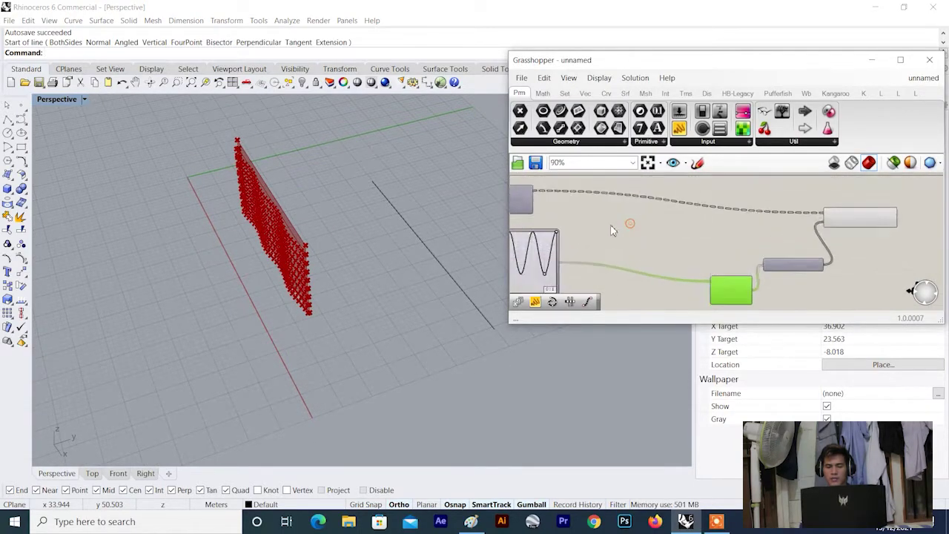
scroll(613, 226, "up", 1)
left_click(638, 247)
double_click(641, 250)
type("series")
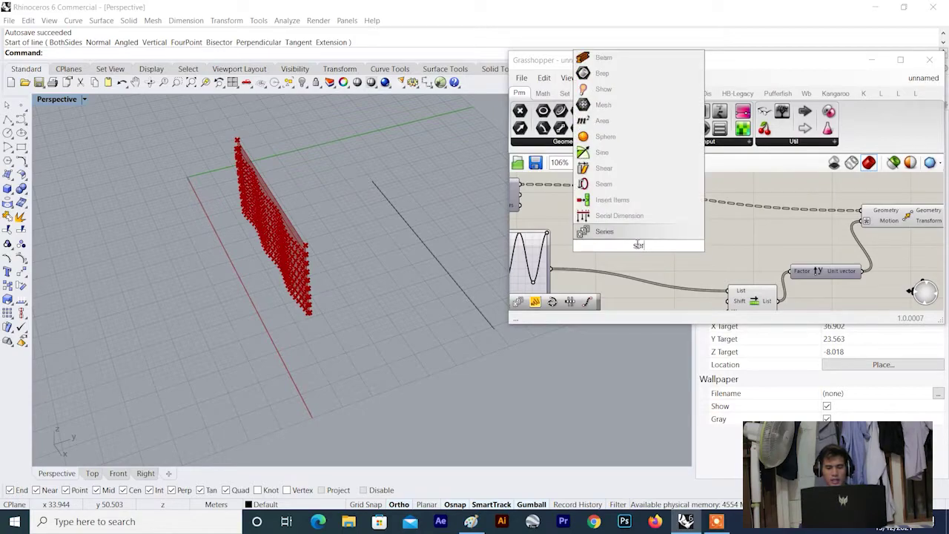
key("Return")
left_click(642, 245)
scroll(626, 248, "up", 2)
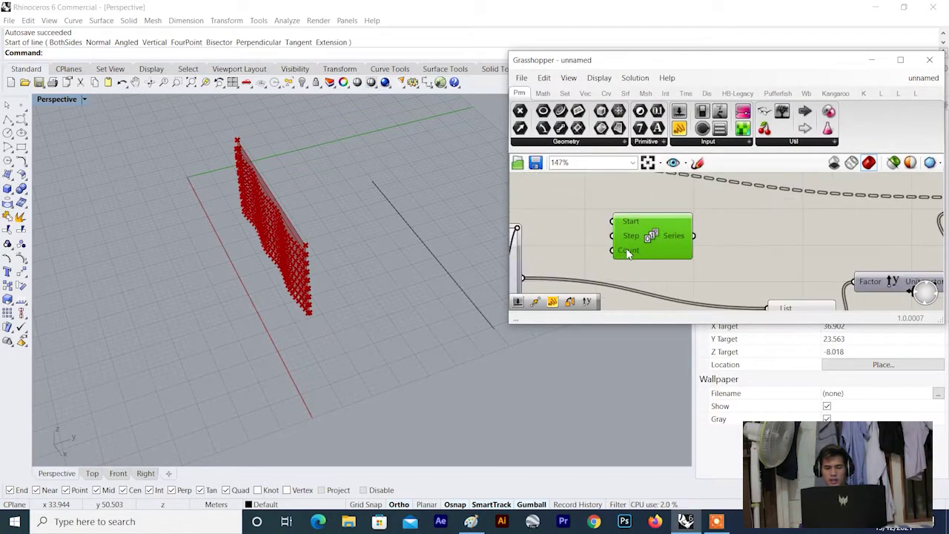
- Connect the U Count slider set to 8 to the Series component's Count input and shift Series slightly toward the Graph Mapper
scroll(646, 233, "down", 3)
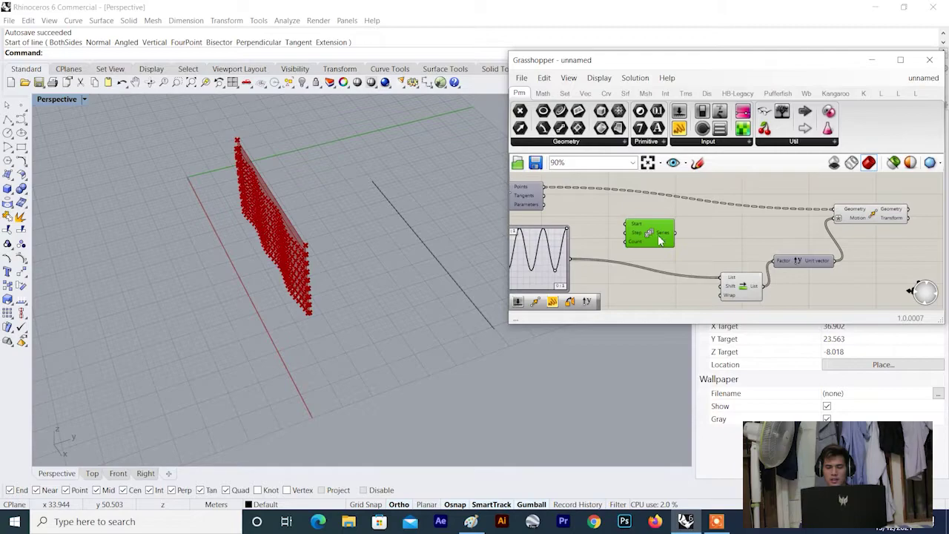
scroll(666, 230, "up", 1)
right_click_drag(667, 230, 761, 221)
scroll(680, 221, "down", 6)
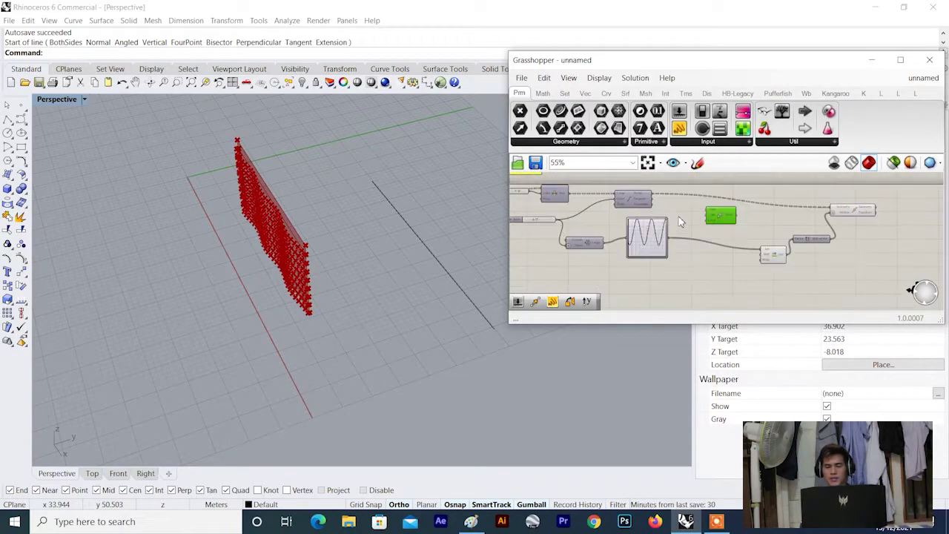
scroll(680, 220, "up", 7)
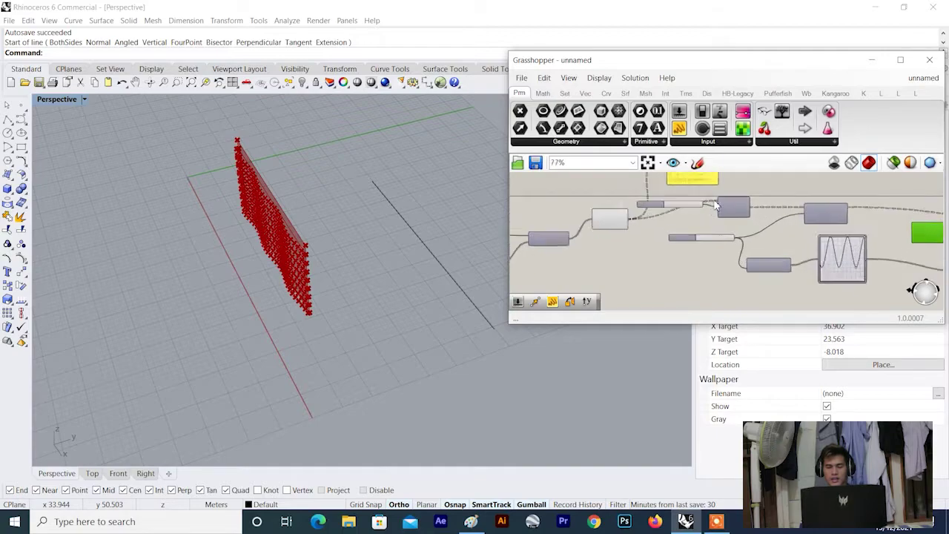
scroll(706, 208, "down", 8)
right_click_drag(634, 231, 639, 201)
scroll(541, 233, "up", 7)
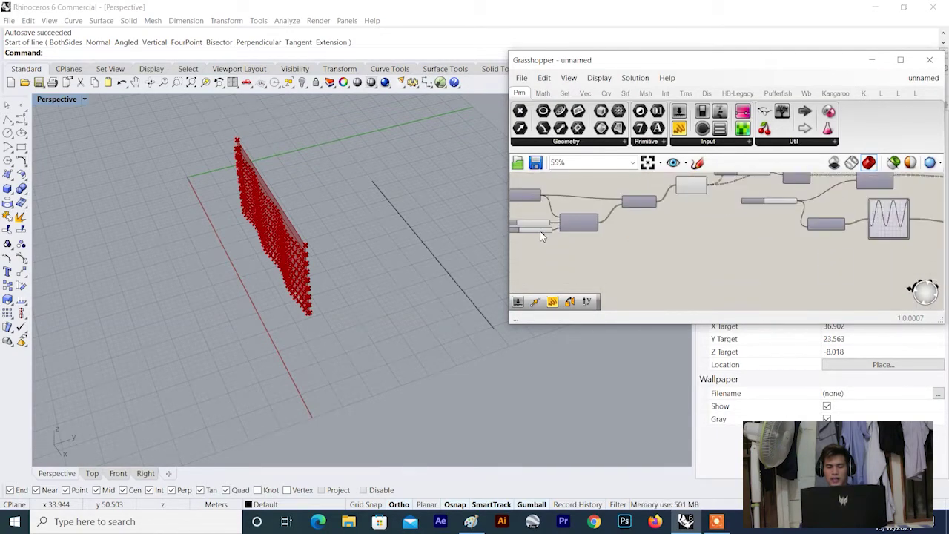
right_click_drag(540, 230, 569, 217)
scroll(570, 216, "up", 2)
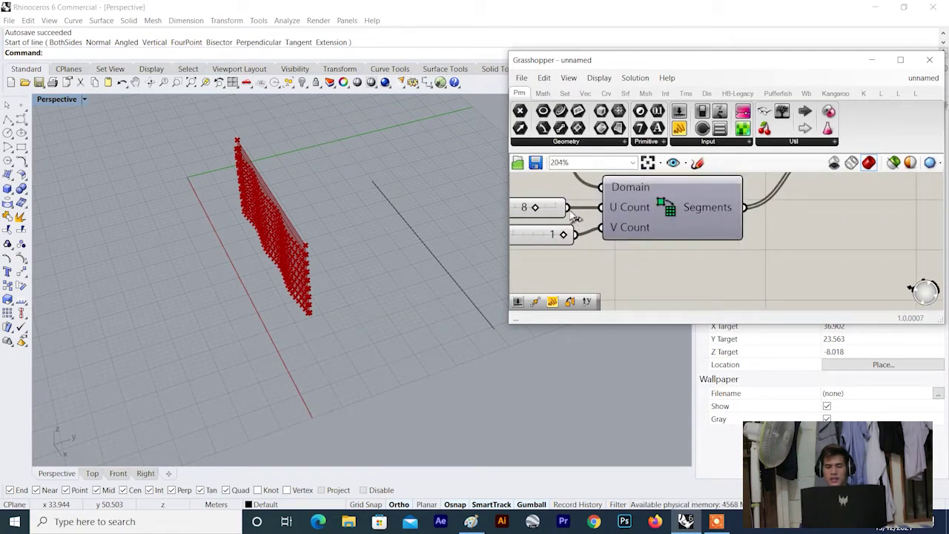
scroll(578, 216, "down", 7)
scroll(731, 192, "up", 3)
scroll(676, 196, "up", 4)
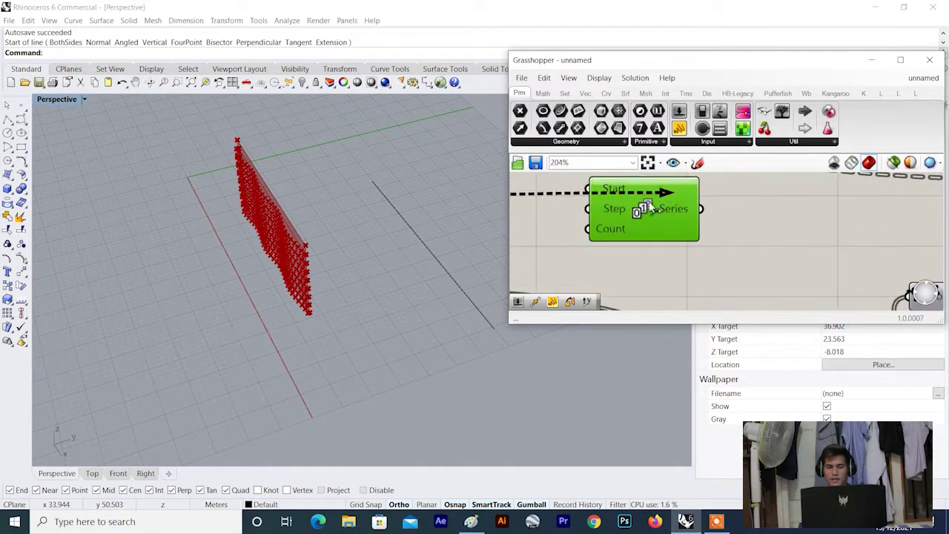
scroll(739, 222, "down", 8)
scroll(741, 233, "up", 1)
left_click_drag(713, 224, 688, 226)
- Compare the rows of points on the wall with the domain division, surface and edge components that produce them
right_click_drag(139, 230, 327, 139)
scroll(175, 186, "up", 5)
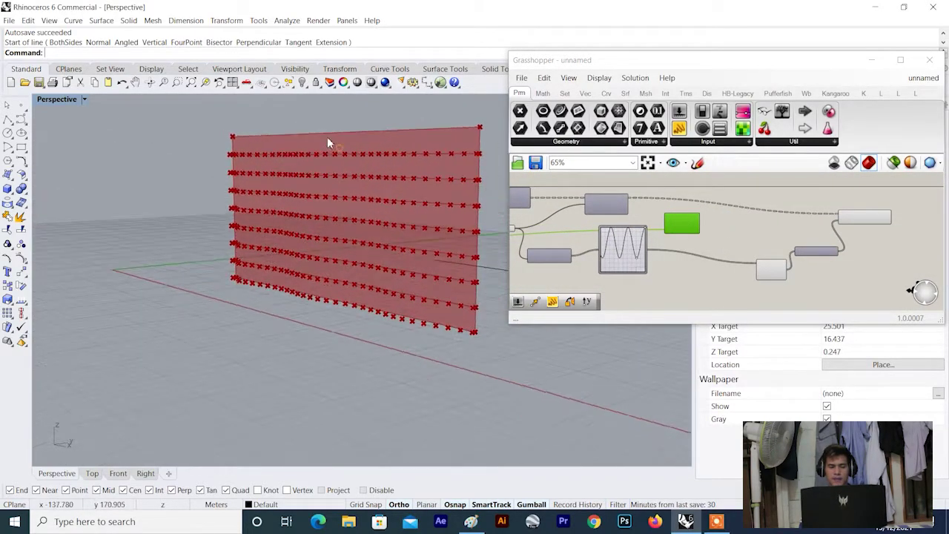
scroll(312, 155, "up", 3)
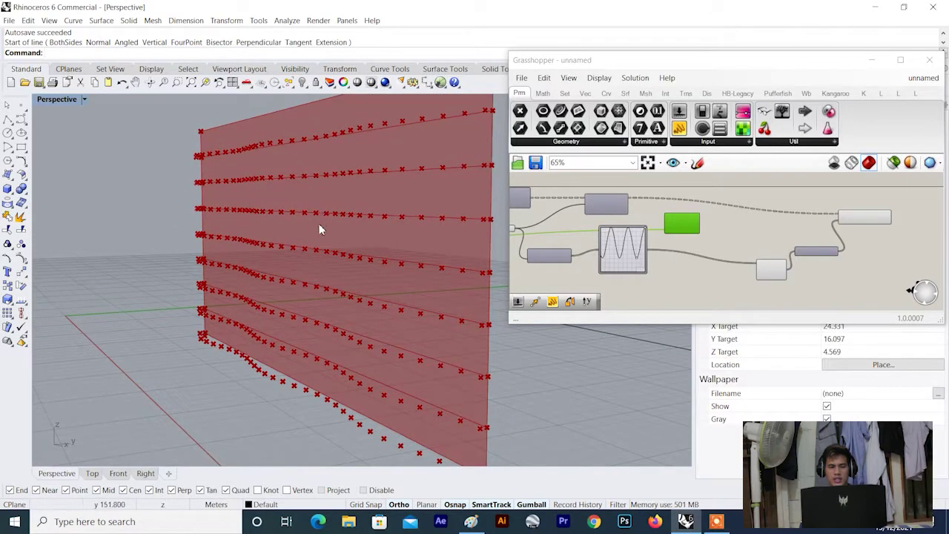
scroll(337, 366, "down", 4)
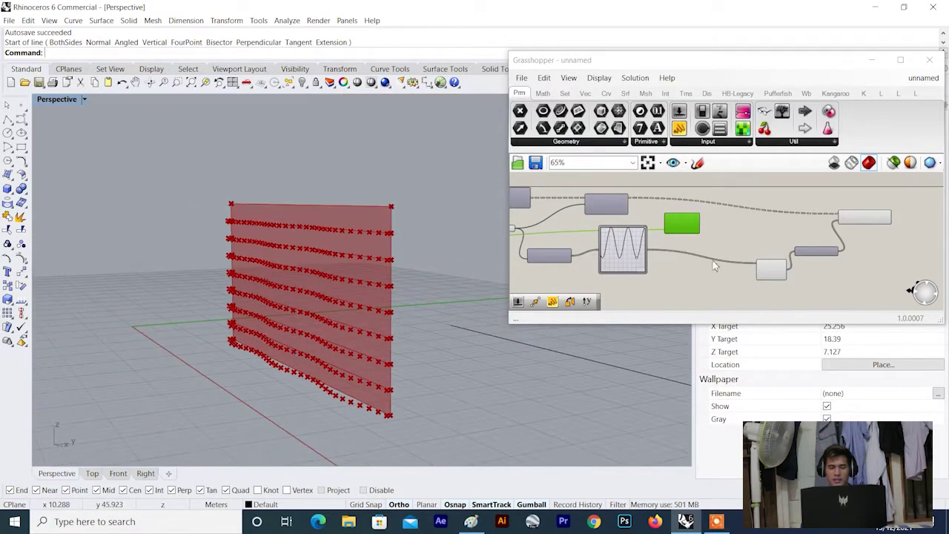
scroll(678, 265, "down", 3)
right_click_drag(546, 250, 645, 215)
scroll(640, 199, "up", 4)
scroll(639, 200, "up", 3)
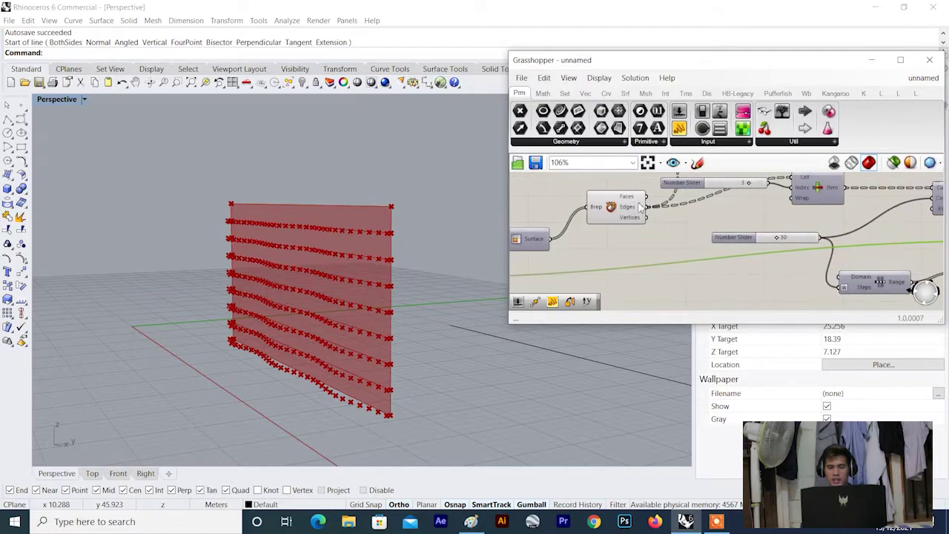
right_click_drag(291, 262, 278, 315)
scroll(636, 275, "down", 4)
right_click_drag(636, 275, 711, 241)
scroll(627, 222, "up", 4)
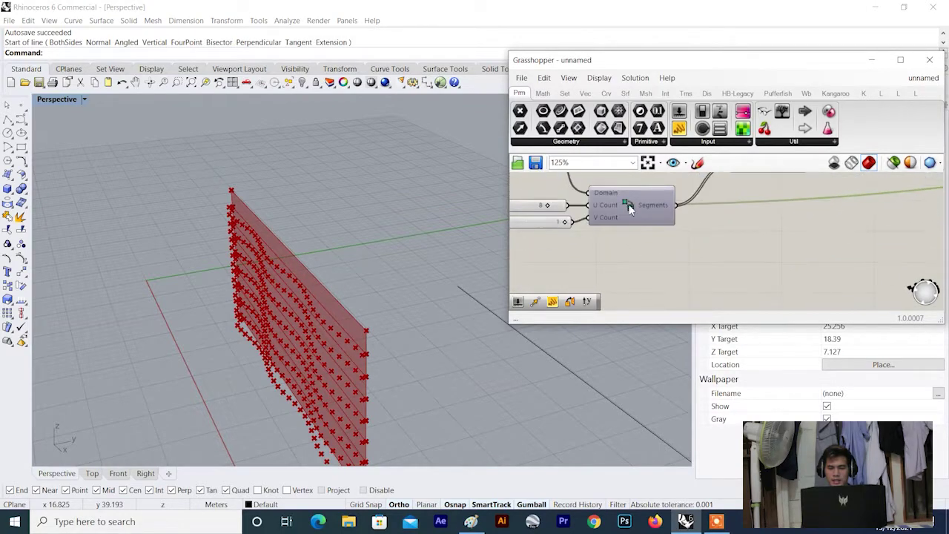
scroll(742, 222, "down", 4)
right_click_drag(742, 233, 727, 256)
scroll(748, 212, "up", 3)
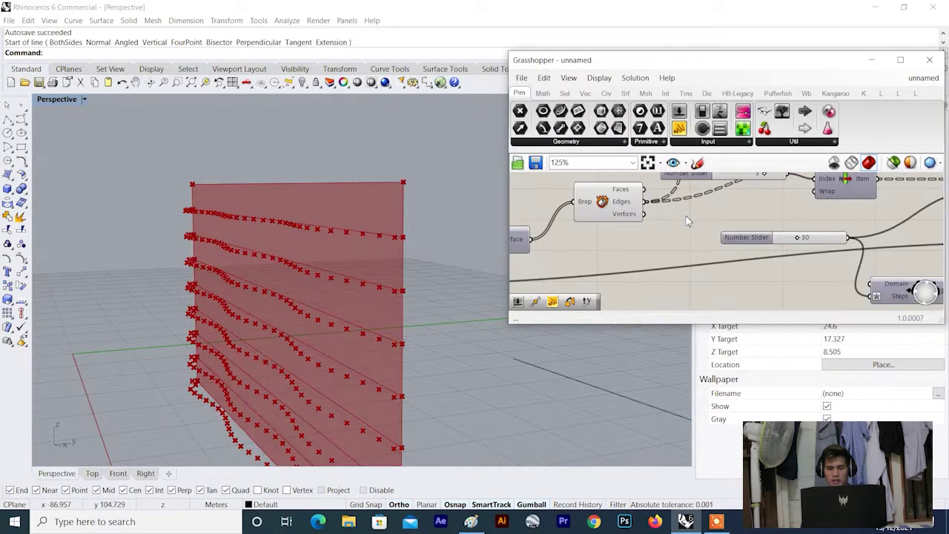
scroll(688, 221, "down", 4)
right_click_drag(688, 220, 740, 208)
scroll(614, 232, "up", 4)
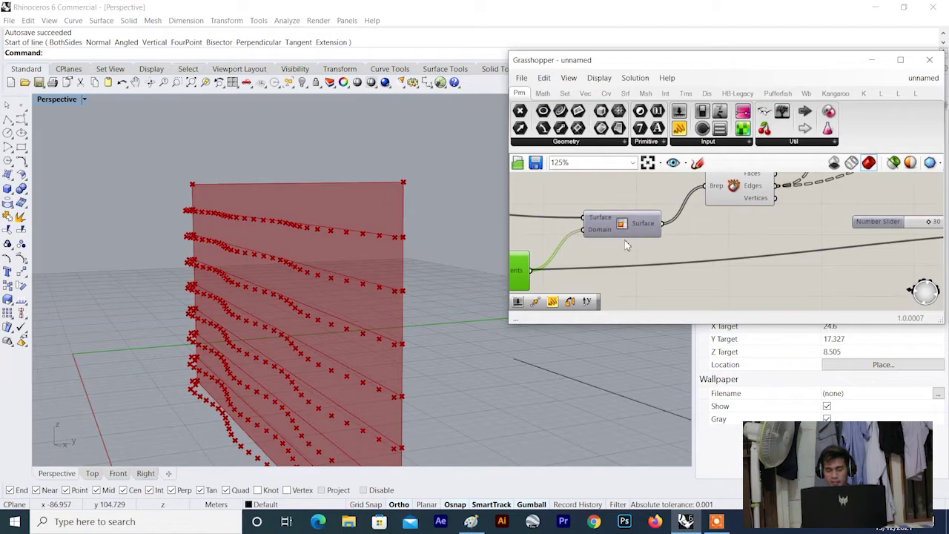
scroll(702, 223, "down", 4)
scroll(702, 223, "down", 2)
scroll(799, 242, "up", 5)
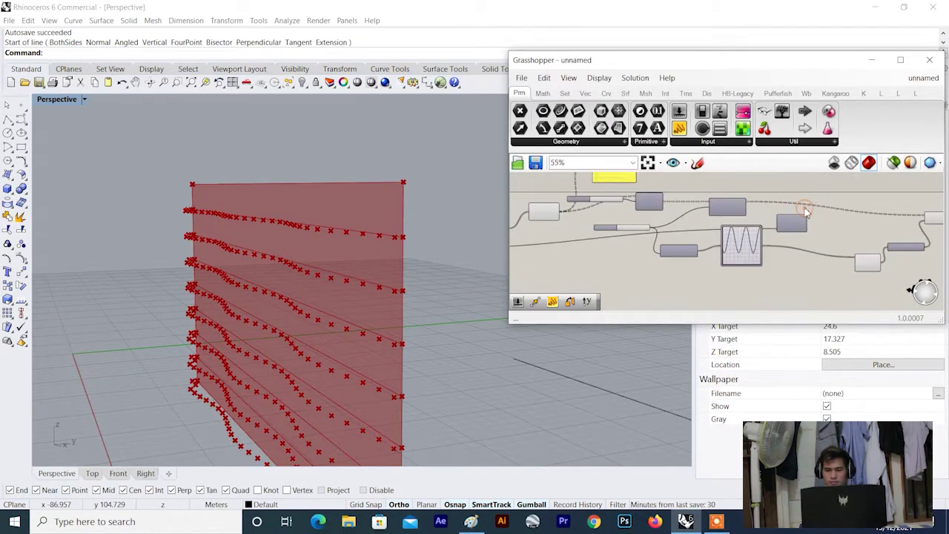
- Connect the Series output to Shift List's Shift input
left_click(799, 241)
scroll(809, 233, "down", 2)
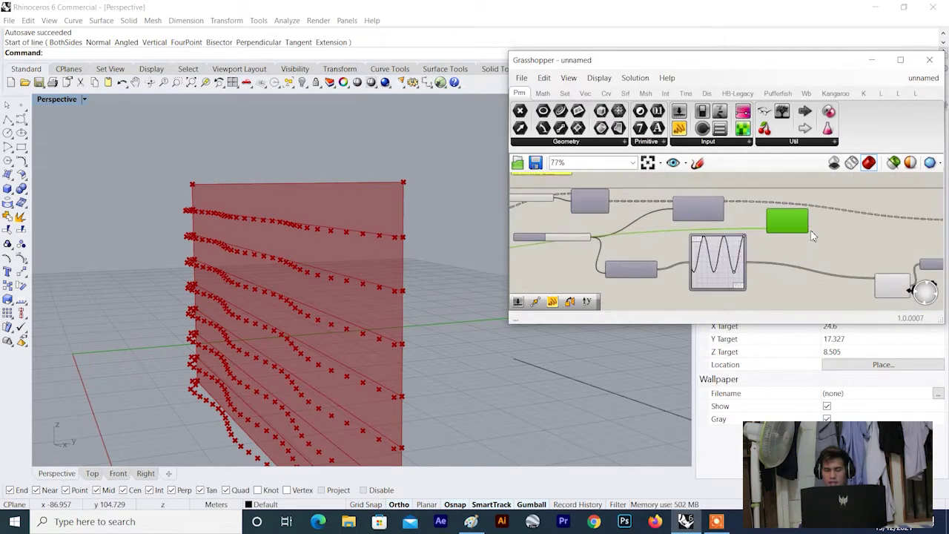
left_click_drag(810, 221, 888, 293)
scroll(289, 281, "down", 3)
scroll(284, 285, "up", 5)
right_click_drag(290, 282, 269, 292)
scroll(285, 286, "down", 7)
scroll(269, 292, "up", 2)
- Maximize the Top viewport and examine how the shifted points are offset from the wall line
left_click(87, 100)
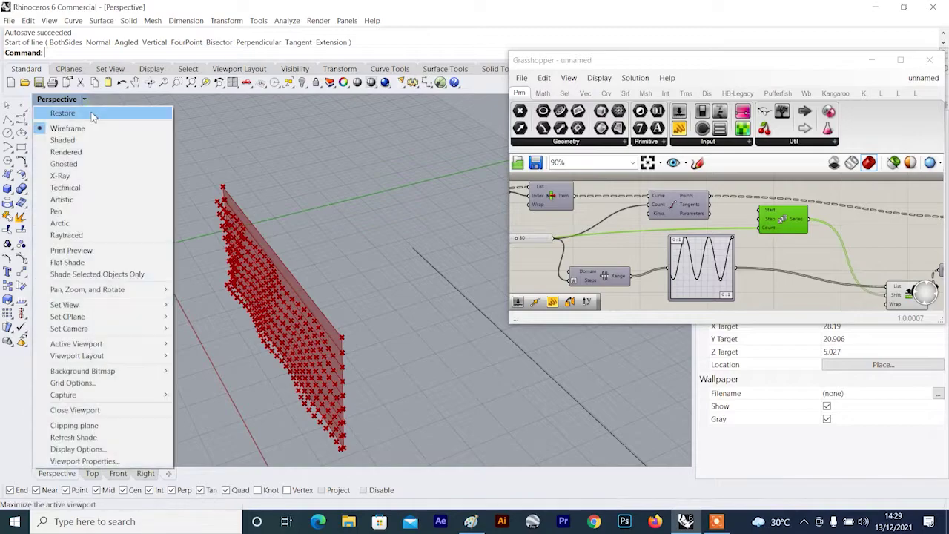
left_click(94, 115)
left_click(56, 99)
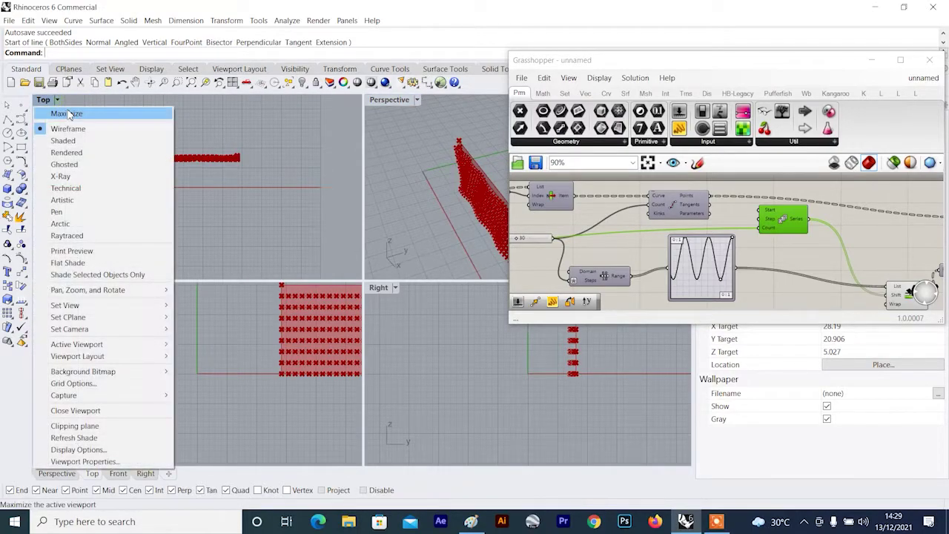
left_click(78, 111)
scroll(256, 232, "up", 2)
scroll(261, 228, "down", 2)
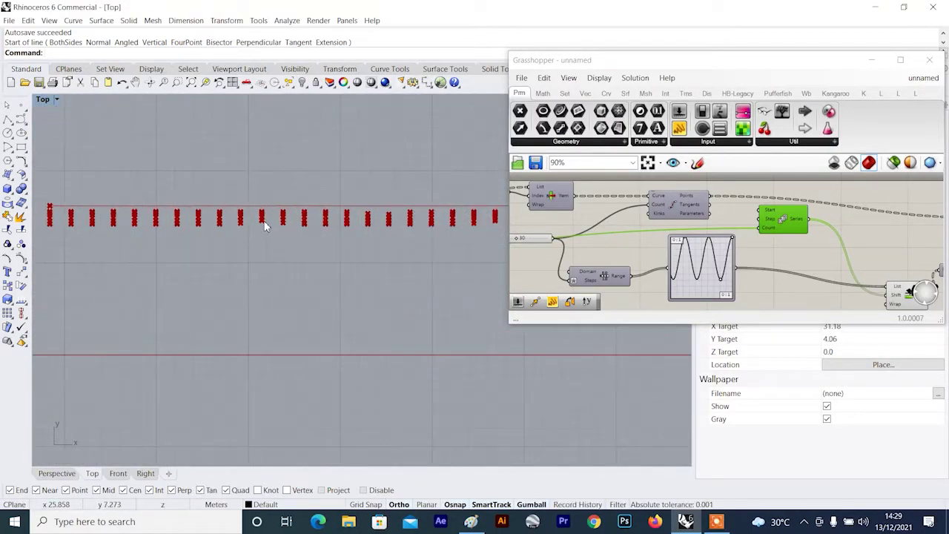
scroll(497, 224, "up", 1)
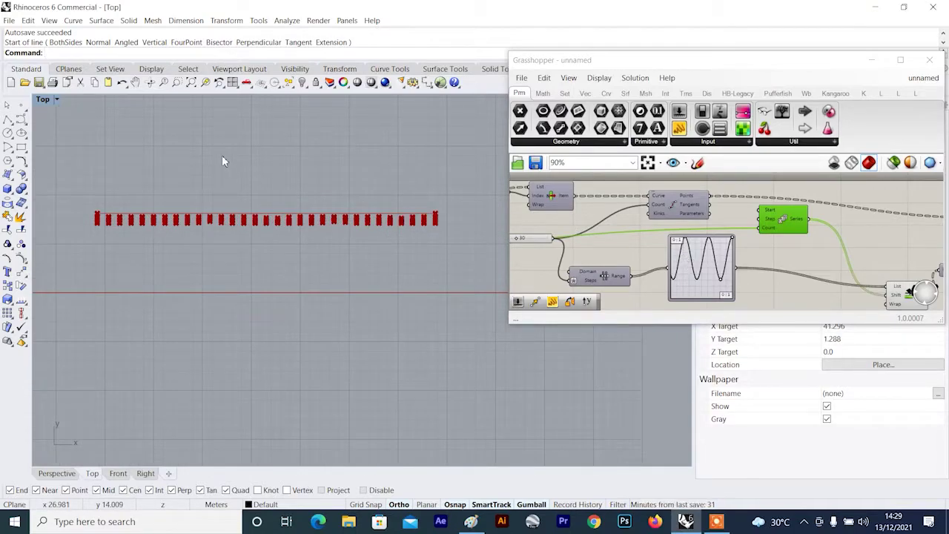
- Add an Interpolate curve component after Move and connect Move's Geometry output to its Vertices input
scroll(790, 251, "down", 3)
right_click_drag(916, 236, 735, 234)
scroll(734, 234, "up", 2)
scroll(772, 238, "up", 2)
double_click(771, 238)
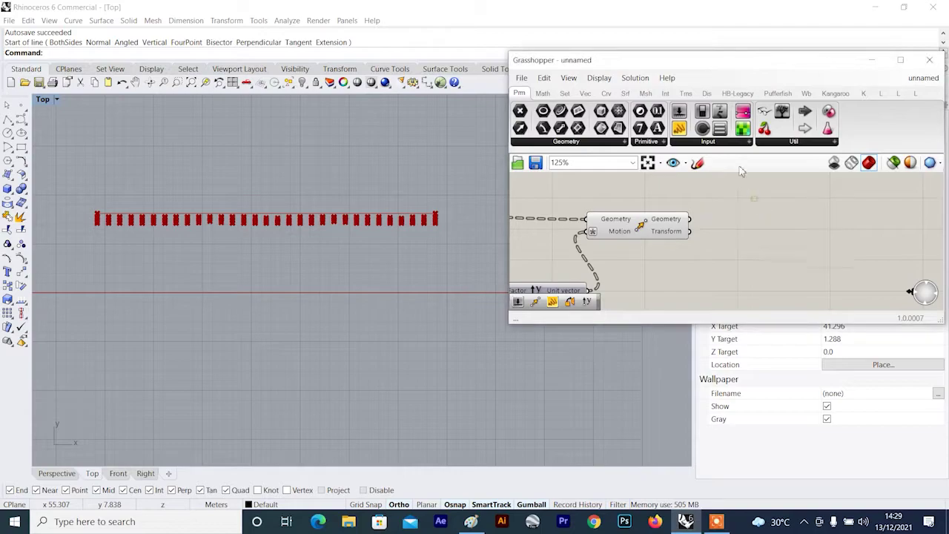
mouse_move(626, 96)
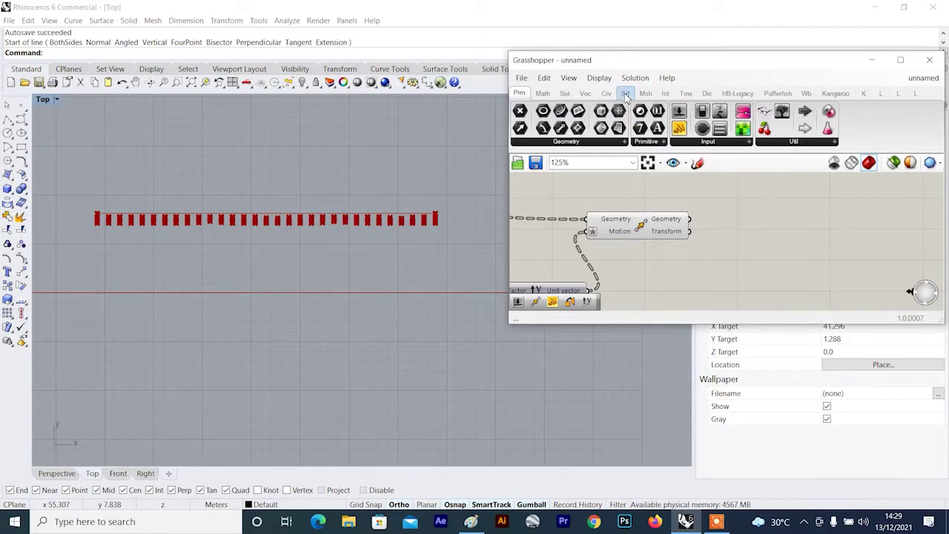
left_click(606, 94)
left_click_drag(742, 128, 770, 220)
left_click_drag(690, 224, 760, 236)
- Turn off the preview of the Move component and inspect the interpolated curves from above
left_click(665, 227)
right_click(662, 190)
left_click(691, 210)
scroll(297, 209, "down", 3)
scroll(190, 209, "up", 5)
scroll(193, 211, "up", 1)
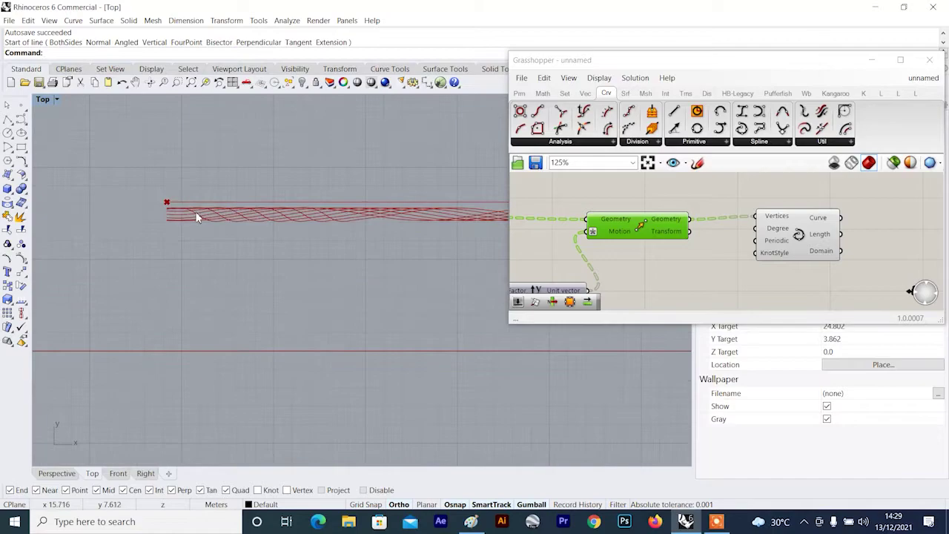
scroll(184, 178, "down", 4)
- Restore the four-viewport layout, maximize the Perspective viewport and examine the interpolated curves along the wall
left_click(56, 99)
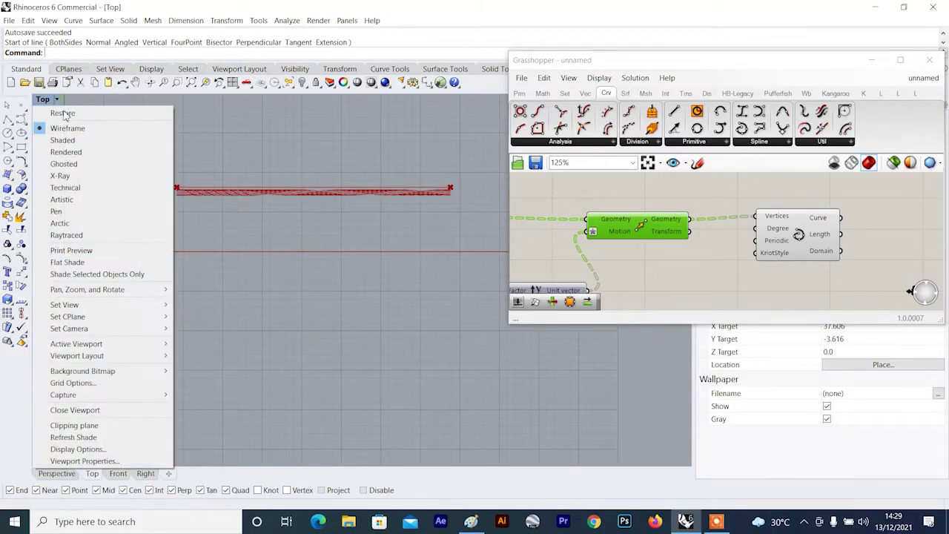
left_click(64, 114)
left_click(416, 101)
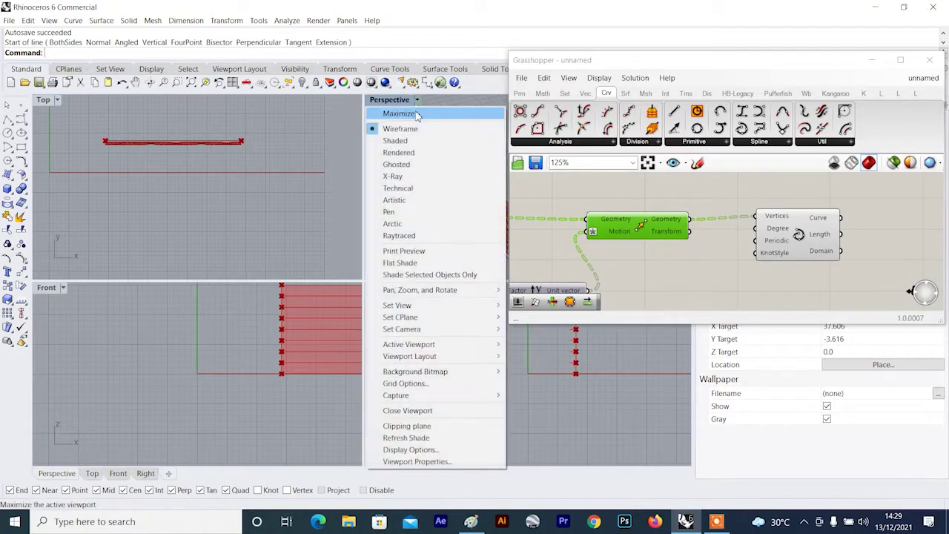
left_click(401, 114)
scroll(360, 195, "down", 5)
scroll(304, 200, "up", 4)
right_click_drag(304, 200, 770, 228)
scroll(619, 235, "down", 4)
scroll(652, 271, "up", 4)
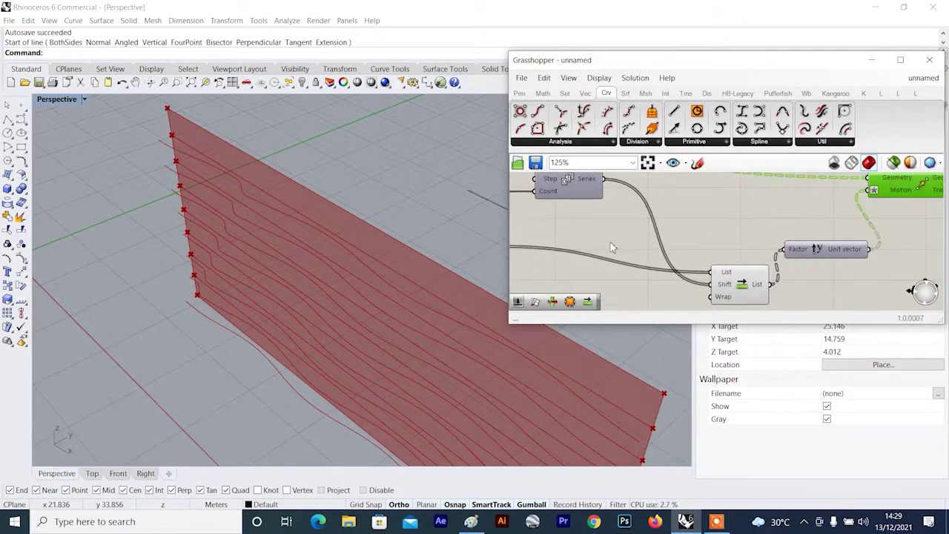
- Add a number slider with a 0 to 100 range and connect it to the Series component's Step input
scroll(610, 244, "down", 2)
right_click_drag(610, 244, 687, 256)
scroll(576, 224, "up", 1)
left_click_drag(681, 230, 738, 262)
scroll(686, 249, "up", 1)
scroll(687, 254, "up", 1)
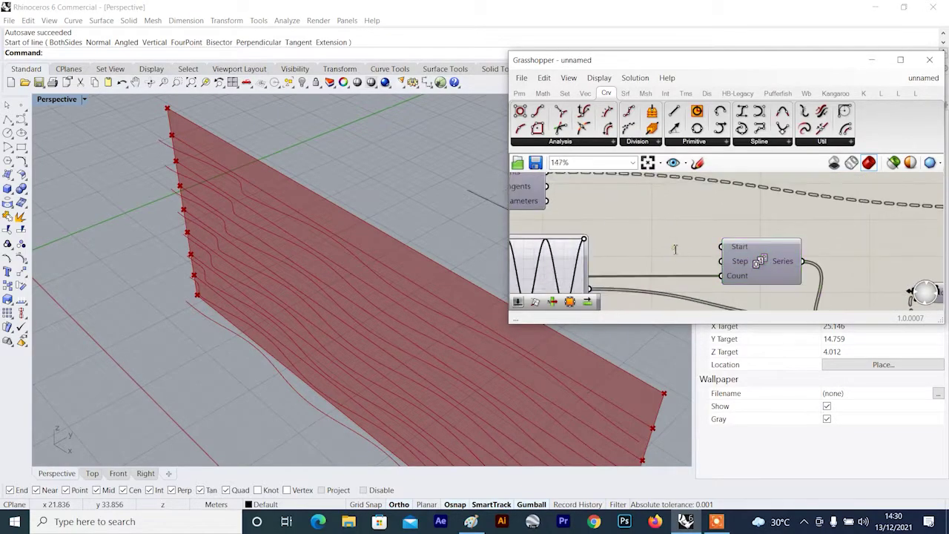
double_click(675, 249)
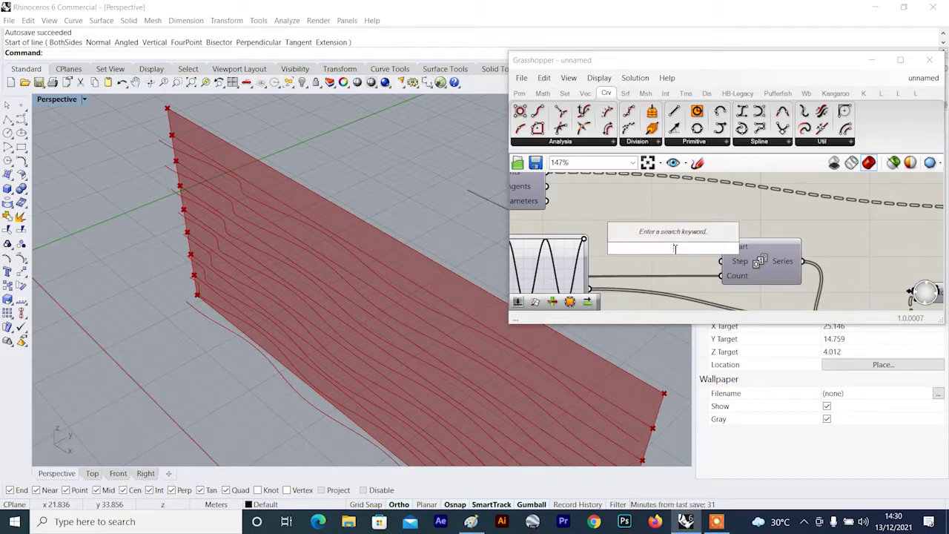
type("0..100")
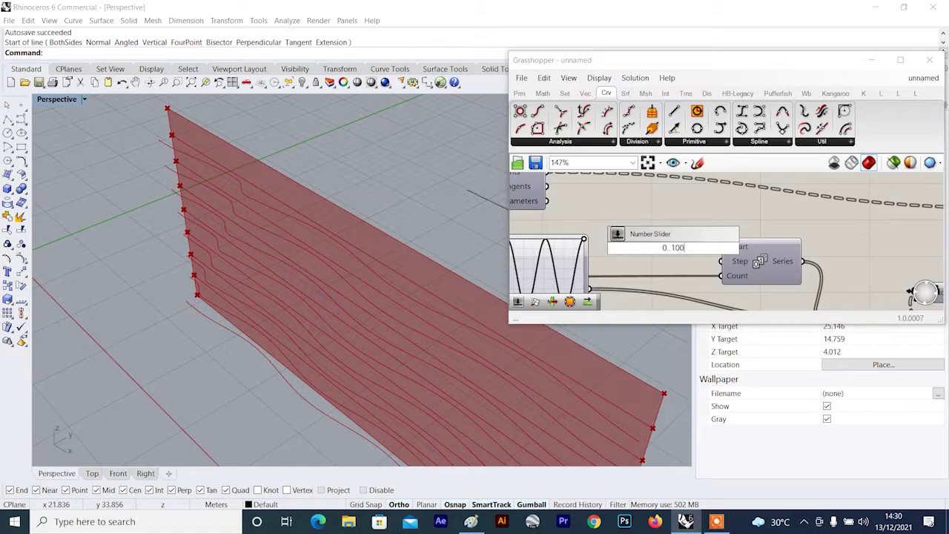
key("Return")
left_click_drag(704, 249, 721, 261)
- Try Step slider values of 10 and 4 and compare the shifted curves along the wall
scroll(422, 200, "down", 5)
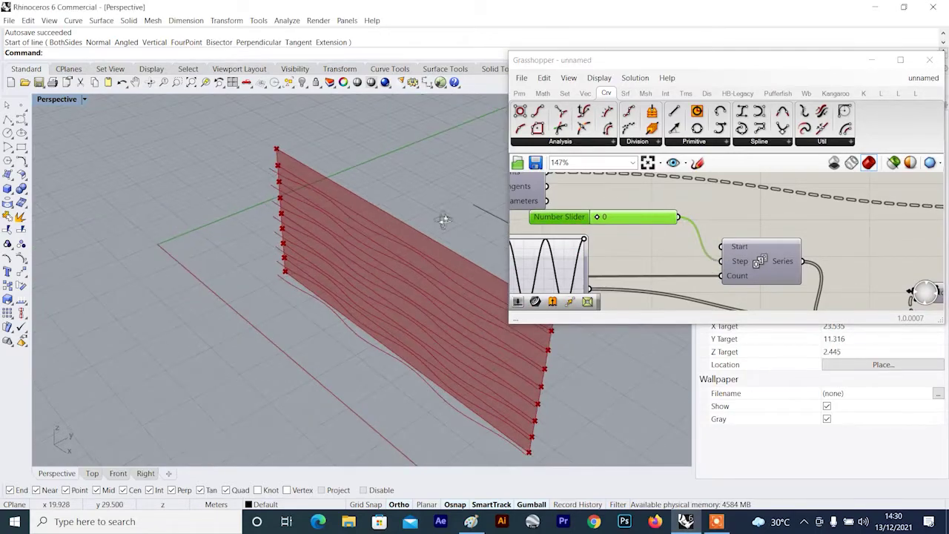
right_click_drag(284, 234, 294, 213)
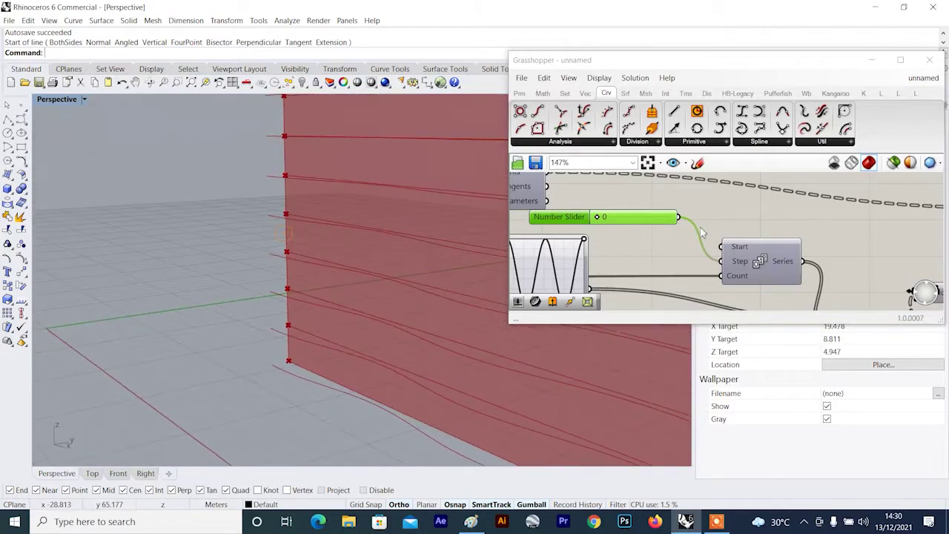
left_click_drag(600, 218, 607, 220)
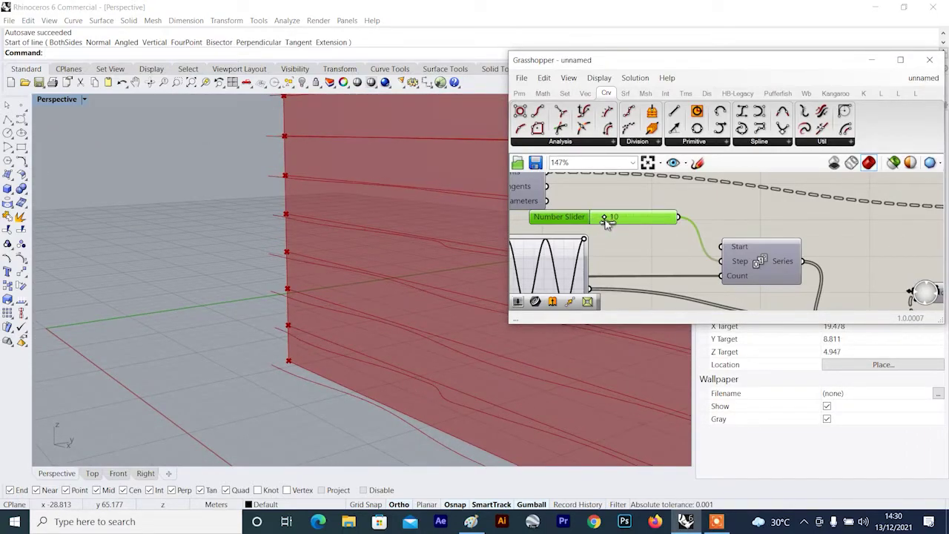
left_click_drag(604, 218, 601, 219)
scroll(296, 252, "down", 5)
right_click_drag(295, 252, 363, 280)
right_click_drag(171, 261, 437, 283)
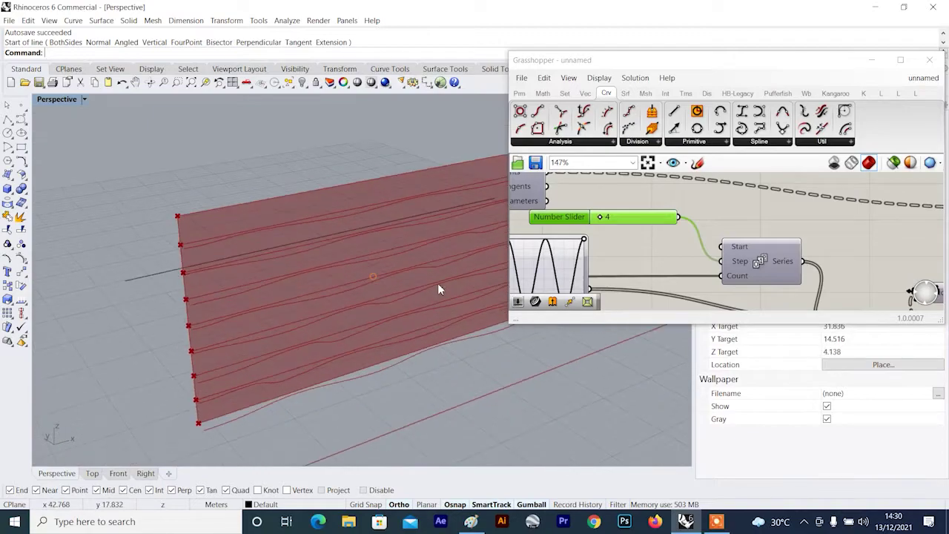
- Set the Series Step slider to 1 after examining the curves along the wall
scroll(472, 261, "up", 5)
scroll(472, 260, "down", 6)
right_click_drag(468, 248, 448, 243)
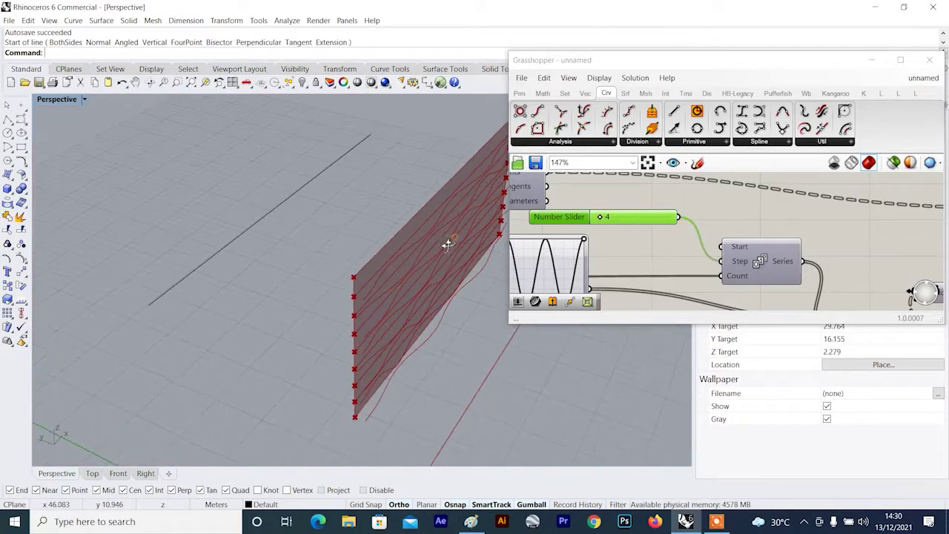
scroll(575, 202, "up", 1)
scroll(603, 220, "up", 4)
left_click_drag(610, 222, 605, 224)
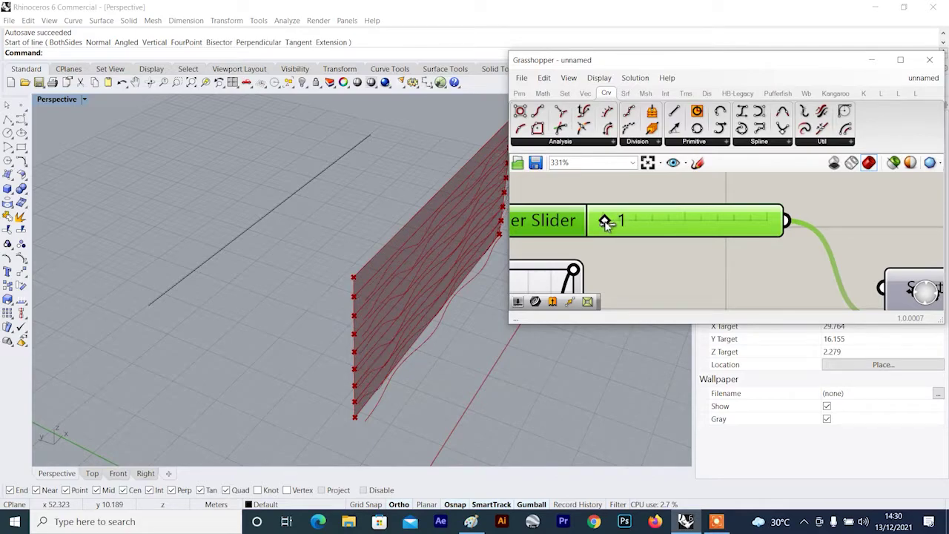
- Adjust the lower control point of the Graph Mapper wave and inspect the resulting curves on the wall
scroll(376, 275, "down", 7)
right_click_drag(375, 276, 300, 268)
scroll(322, 242, "up", 7)
scroll(284, 261, "down", 7)
scroll(623, 259, "down", 3)
scroll(686, 270, "up", 3)
mouse_move(683, 264)
left_mouse_down()
mouse_move(672, 259)
mouse_move(685, 269)
left_mouse_up()
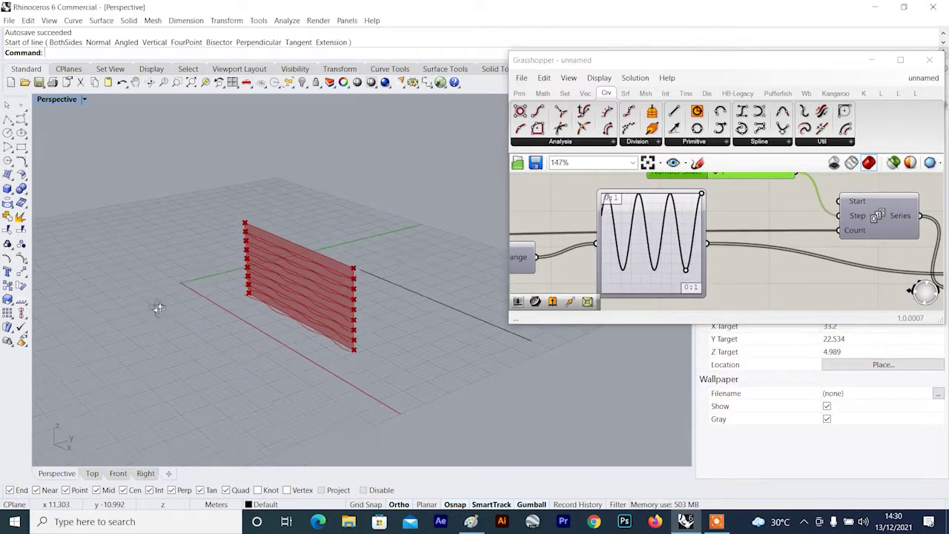
right_click_drag(158, 308, 226, 274)
scroll(309, 266, "up", 7)
right_click_drag(310, 268, 401, 270)
- Delete the Interpolate component that follows the Move component
right_click_drag(601, 212, 614, 253)
scroll(712, 230, "up", 4)
right_click_drag(744, 212, 686, 213)
mouse_move(339, 331)
right_mouse_down()
mouse_move(324, 307)
mouse_move(364, 255)
mouse_move(334, 263)
mouse_move(388, 290)
mouse_move(373, 321)
mouse_move(331, 333)
right_mouse_up()
scroll(690, 290, "down", 5)
right_click_drag(742, 288, 616, 239)
scroll(617, 240, "down", 4)
scroll(786, 243, "up", 1)
right_click_drag(843, 243, 776, 237)
left_click(823, 227)
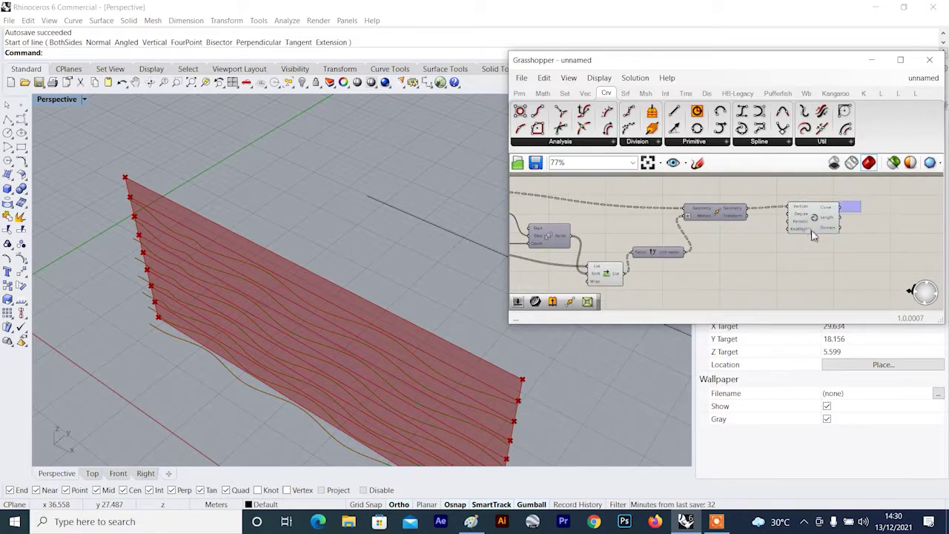
key("Delete")
- Turn on the preview of the Move component and inspect its displaced points on the wall
left_click(727, 210)
right_click(746, 183)
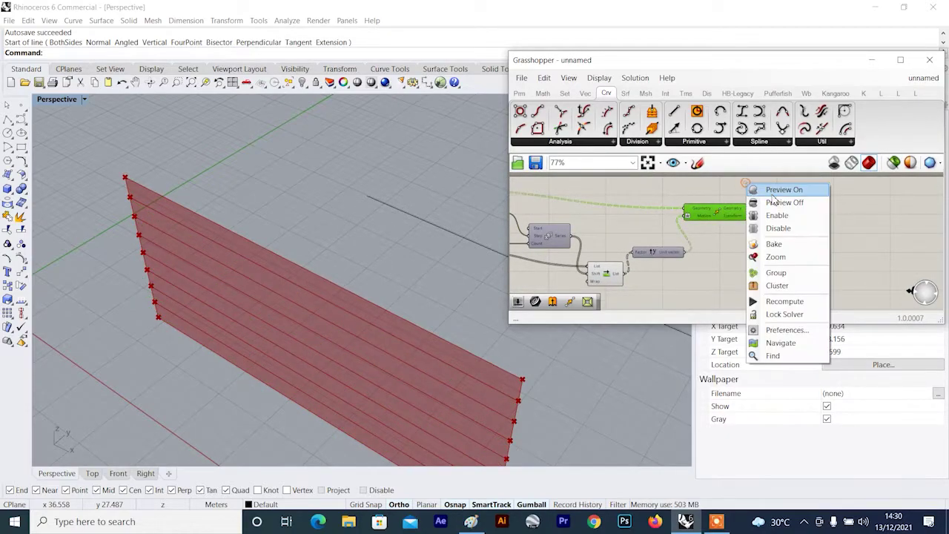
left_click(775, 192)
scroll(270, 276, "down", 6)
left_click(773, 235)
right_click_drag(381, 317, 264, 228)
scroll(279, 209, "up", 5)
scroll(298, 220, "up", 4)
right_click_drag(267, 266, 273, 281)
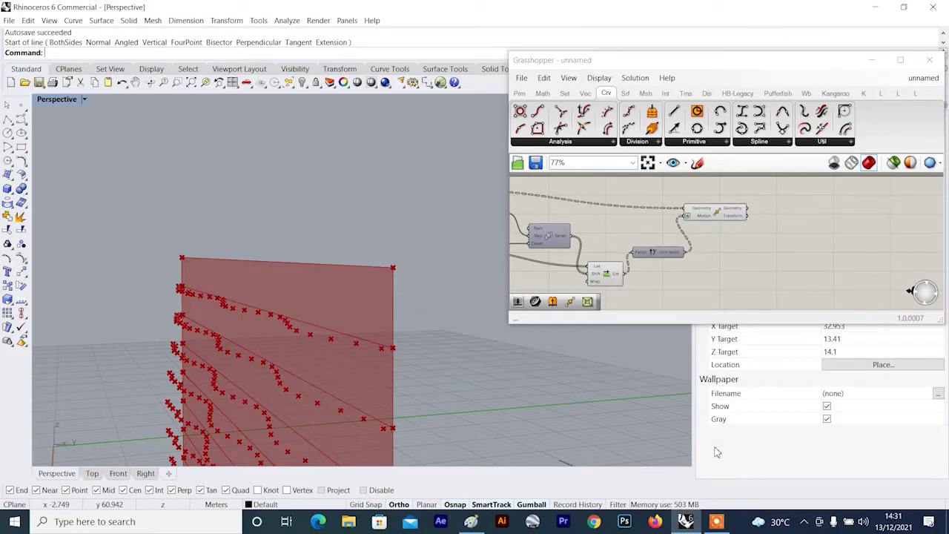
- Add a second Move component and connect the first Move's Geometry output to its Geometry input
scroll(734, 211, "up", 3)
left_click(734, 212)
right_click_drag(764, 206, 638, 205)
double_click(708, 217)
type("mo")
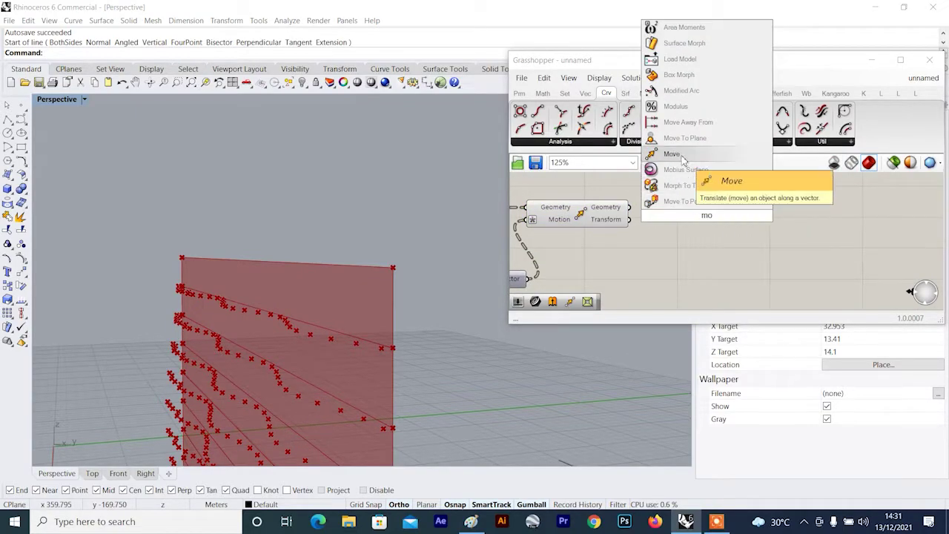
left_click(682, 156)
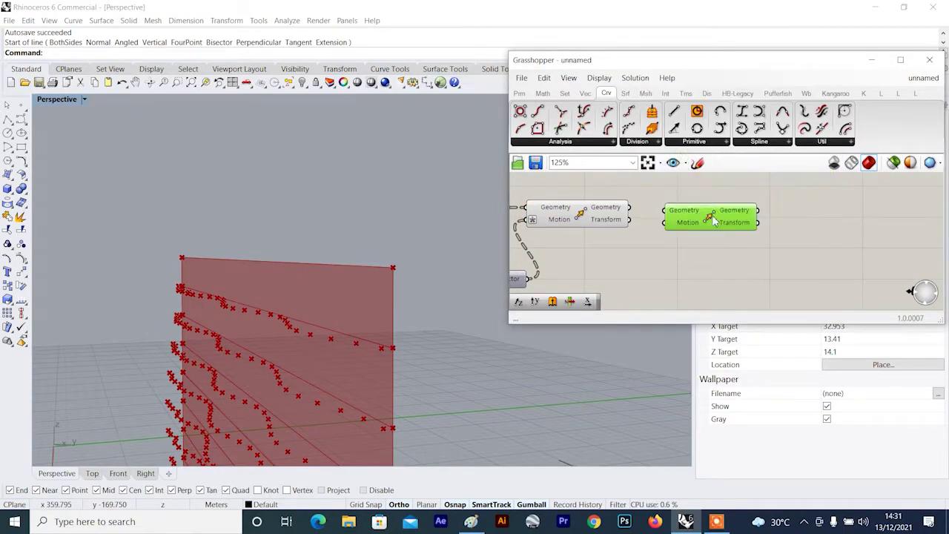
left_click_drag(727, 225, 910, 233)
scroll(906, 232, "down", 4)
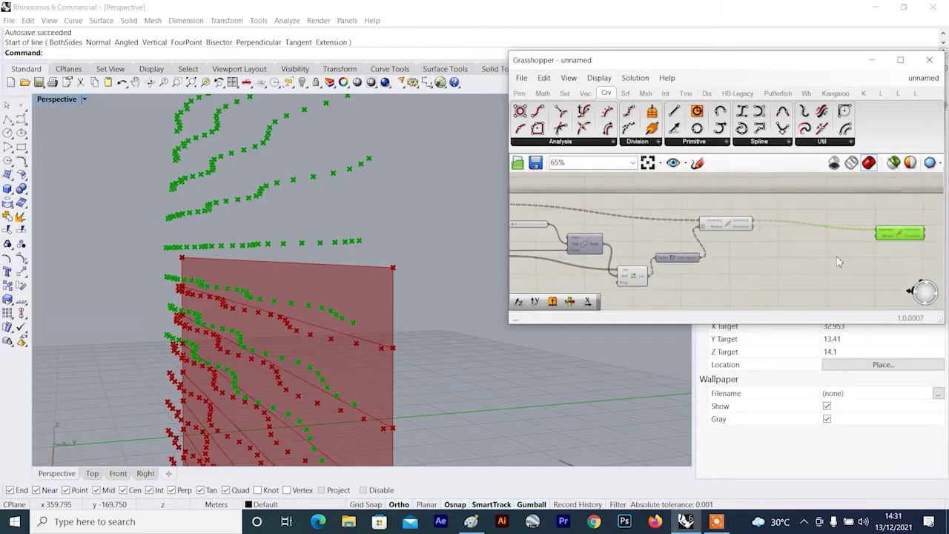
- Add a Unit Z component and connect its vector output to the second Move's Motion input
scroll(835, 262, "up", 2)
double_click(781, 259)
type("z")
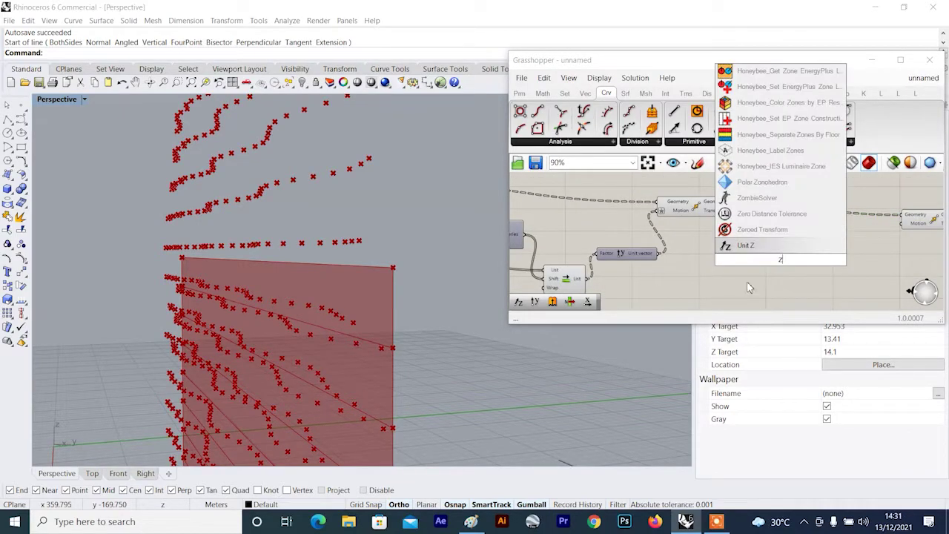
left_click(775, 246)
left_click_drag(898, 234, 901, 223)
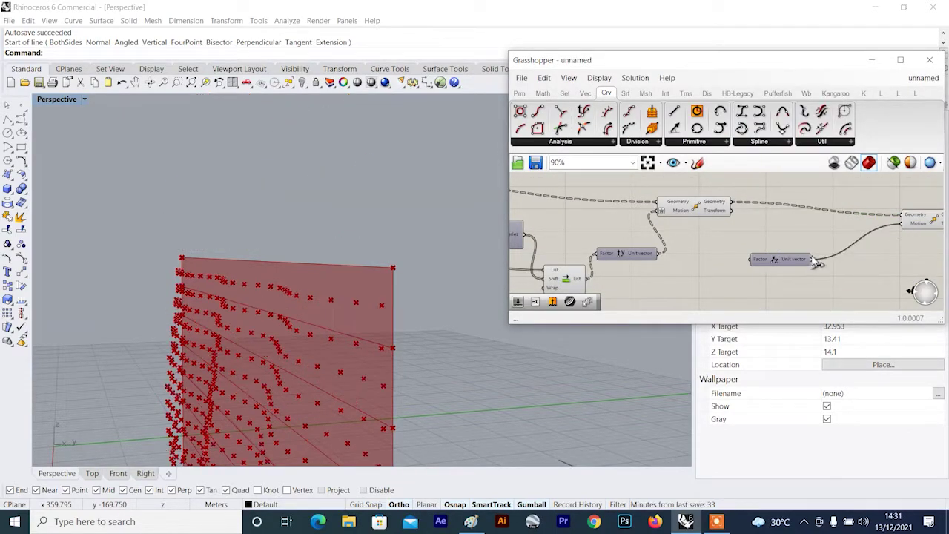
left_click_drag(823, 253, 852, 243)
- Turn off the preview of the first Move component and inspect the vertically moved points
left_click(706, 206)
right_click(734, 175)
left_click(758, 193)
right_click_drag(433, 234, 290, 239)
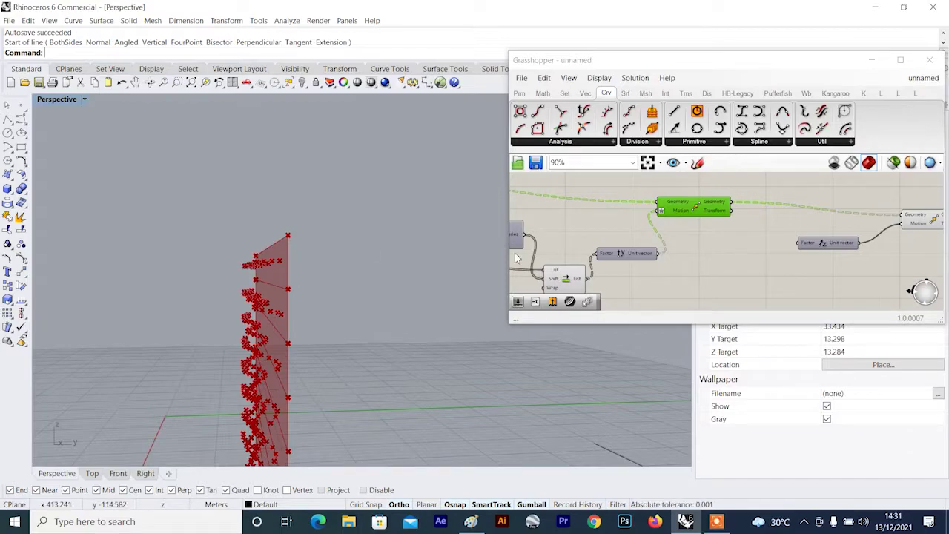
scroll(651, 230, "down", 4)
scroll(490, 232, "up", 3)
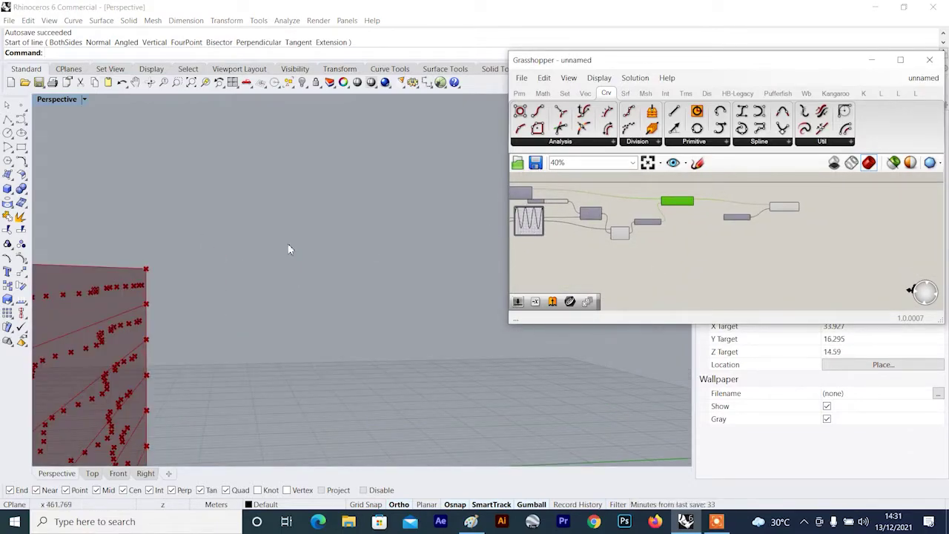
scroll(271, 252, "down", 4)
scroll(646, 244, "up", 5)
- Add a second Shift List component and connect its List output to the Unit Z Factor input
right_click_drag(645, 243, 659, 245)
double_click(668, 264)
type("shift")
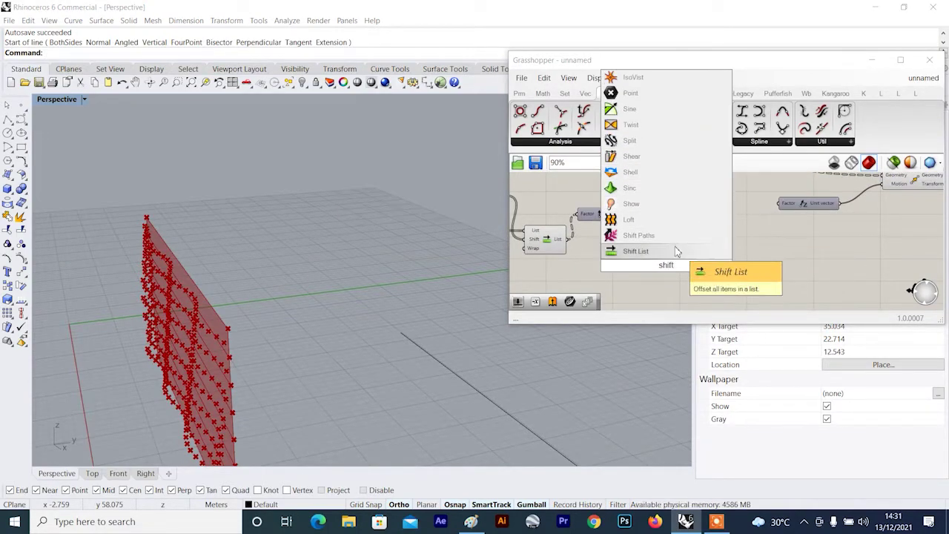
left_click(671, 251)
scroll(670, 269, "up", 1)
left_click_drag(670, 270, 736, 271)
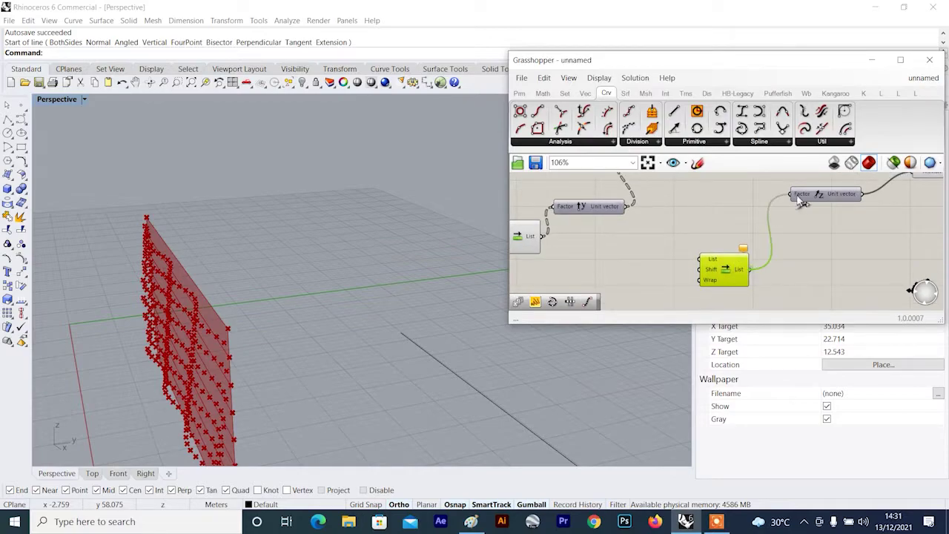
left_click_drag(803, 196, 801, 196)
- Connect the Graph Mapper output to the List input of the second Shift List
scroll(782, 202, "down", 5)
right_click_drag(737, 224, 754, 216)
scroll(560, 190, "up", 2)
scroll(590, 202, "up", 2)
left_click_drag(607, 210, 860, 244)
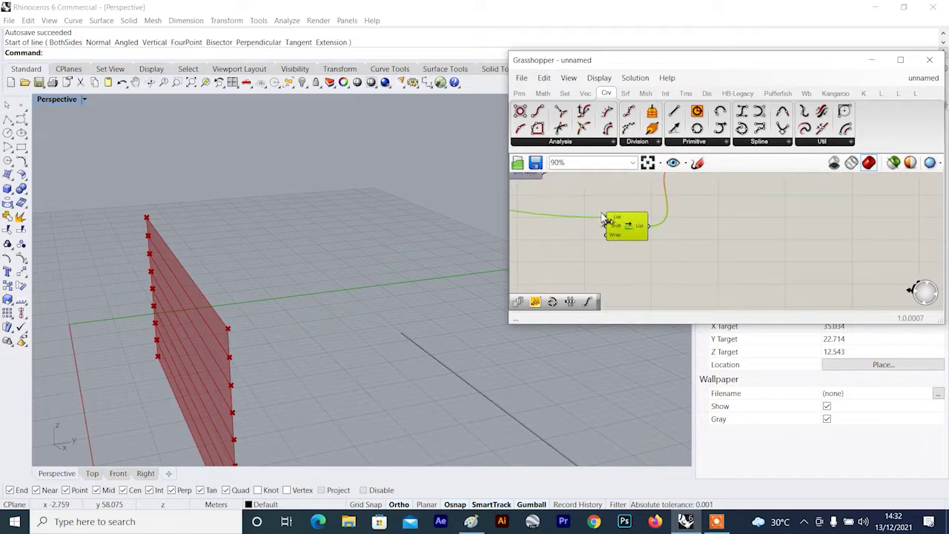
left_click_drag(605, 219, 607, 221)
scroll(597, 219, "down", 5)
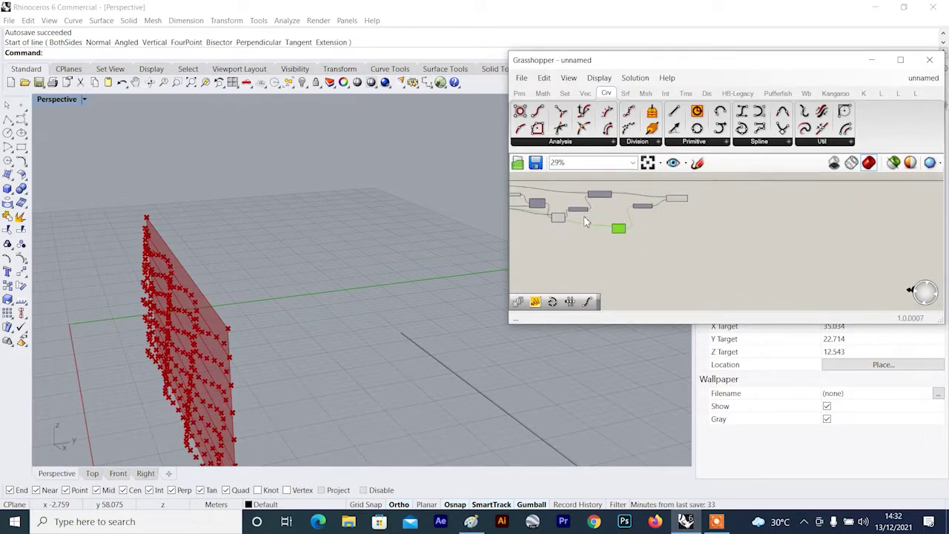
- Reposition the second Shift List, connect the Series output to its Shift input and check the shifted points
scroll(586, 221, "up", 4)
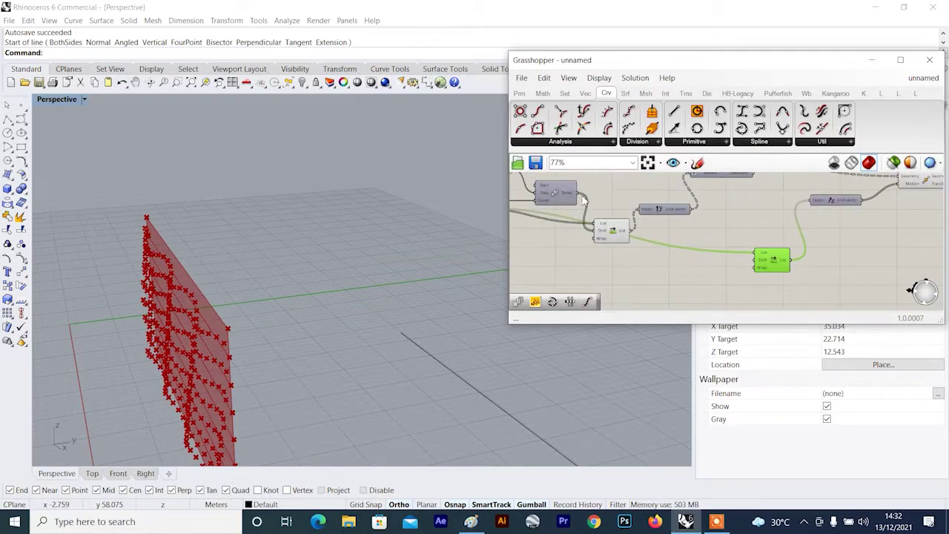
left_click_drag(772, 273, 754, 265)
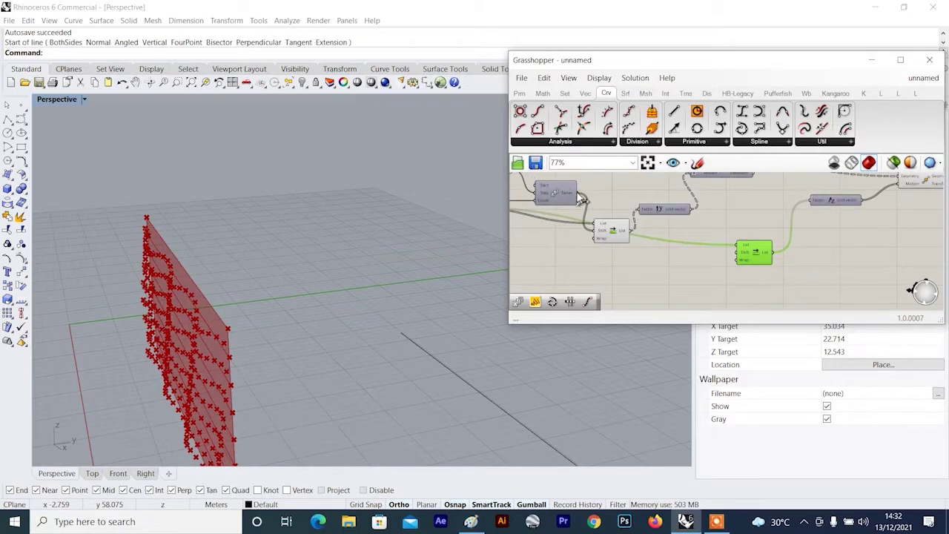
right_click_drag(170, 229, 107, 235)
scroll(96, 244, "up", 5)
scroll(106, 231, "down", 5)
scroll(567, 245, "down", 3)
scroll(786, 207, "up", 2)
- Add an Interpolate curve component after the second Move and connect Move's Geometry output to its Vertices input
left_click(786, 207)
scroll(594, 210, "down", 4)
left_click(684, 239)
scroll(747, 201, "up", 2)
left_click_drag(766, 204, 785, 205)
scroll(686, 220, "up", 1)
- Turn off the preview of the second Move component and view only the interpolated curves
left_click(656, 219)
right_click(669, 188)
left_click(690, 206)
right_click_drag(245, 199, 215, 212)
- Reshape the Graph Mapper wave to about two wider cycles using its lower control point and check the curves
scroll(655, 209, "down", 3)
scroll(655, 209, "up", 5)
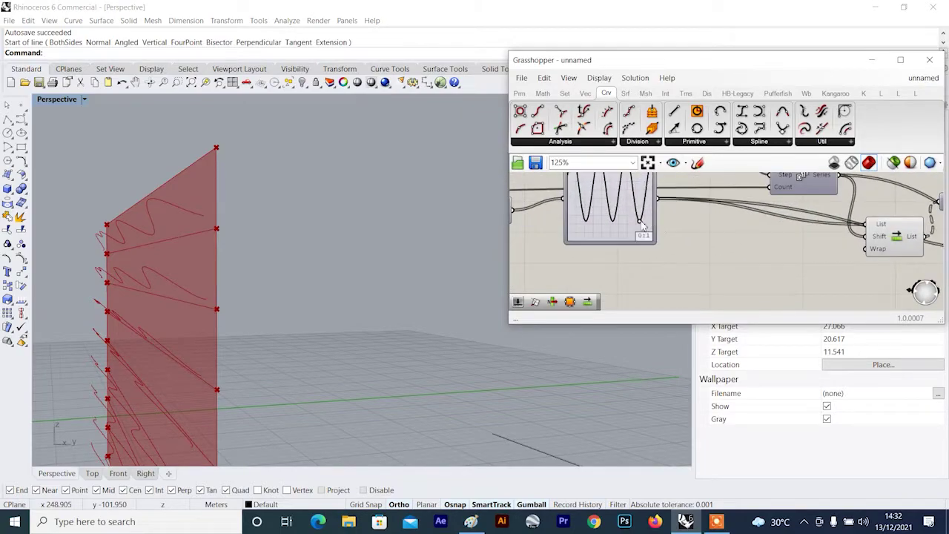
left_click_drag(642, 218, 634, 215)
right_click_drag(323, 227, 200, 232)
scroll(631, 212, "up", 3)
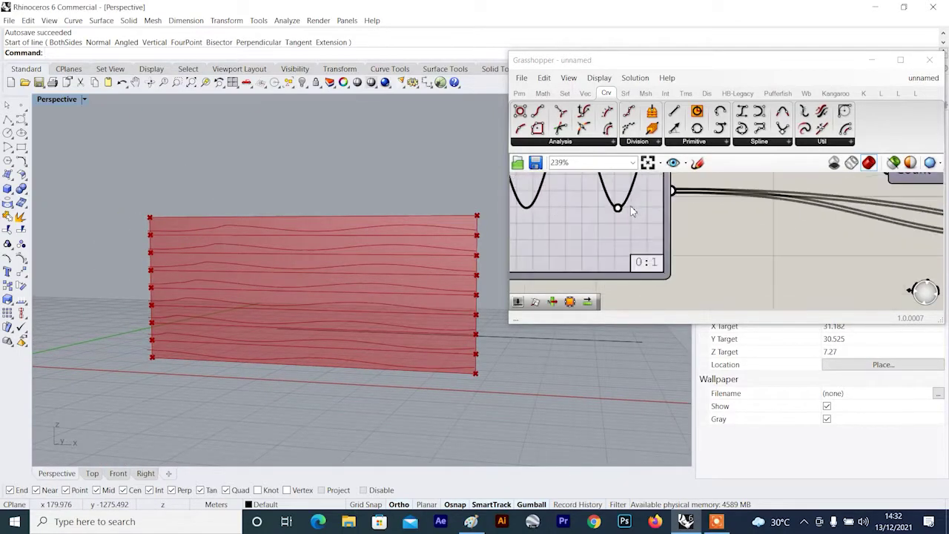
left_click_drag(620, 211, 624, 220)
right_click_drag(375, 273, 326, 250)
scroll(564, 218, "down", 4)
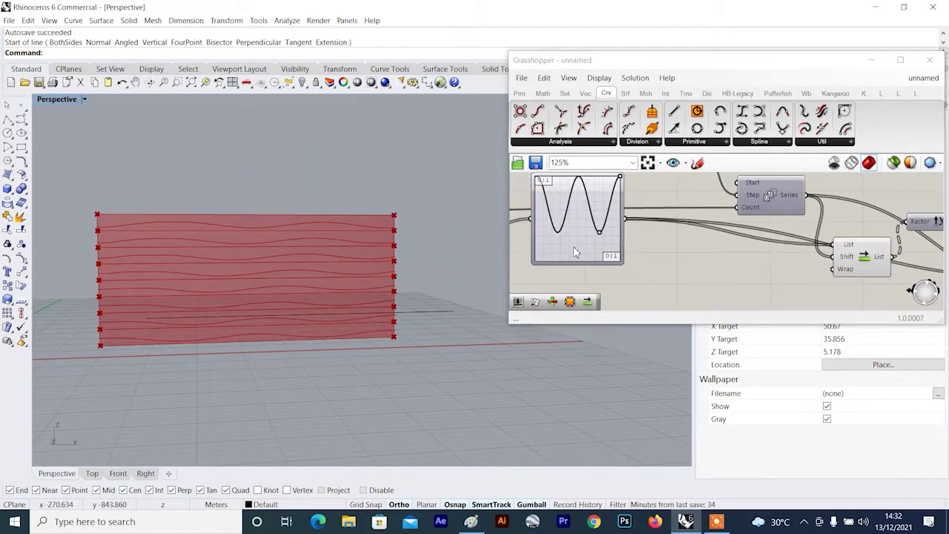
- Set the Series Step slider to 3 and check the curves on the wall
scroll(622, 216, "up", 5)
left_click_drag(622, 214, 626, 214)
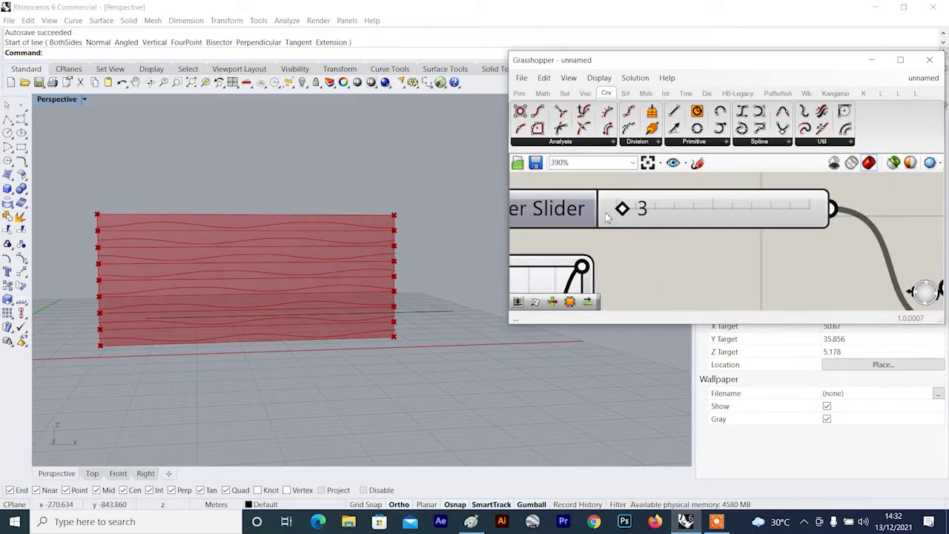
scroll(226, 263, "down", 8)
right_click_drag(226, 262, 147, 261)
scroll(147, 260, "up", 5)
- Fine-tune the Graph Mapper wave by nudging its lower control point slightly and view the updated curves
right_click_drag(299, 260, 366, 272)
scroll(323, 252, "up", 3)
scroll(356, 265, "up", 3)
scroll(569, 254, "down", 4)
right_click_drag(569, 267, 577, 246)
right_click_drag(567, 293, 576, 262)
scroll(576, 260, "up", 2)
left_click_drag(568, 279, 562, 278)
scroll(301, 271, "down", 5)
right_click_drag(301, 270, 363, 298)
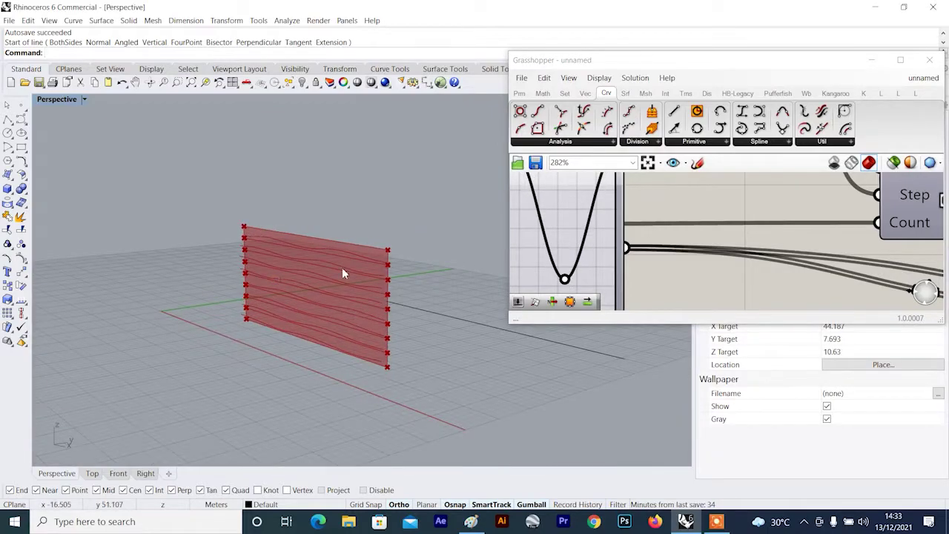
- Select the final Interpolate component to highlight its curves and examine how they project from the wall's side
scroll(696, 241, "down", 3)
scroll(699, 246, "down", 3)
right_click_drag(718, 247, 610, 264)
right_click_drag(901, 275, 784, 260)
scroll(744, 261, "up", 2)
scroll(744, 261, "down", 3)
left_click(865, 241)
right_click_drag(430, 267, 407, 260)
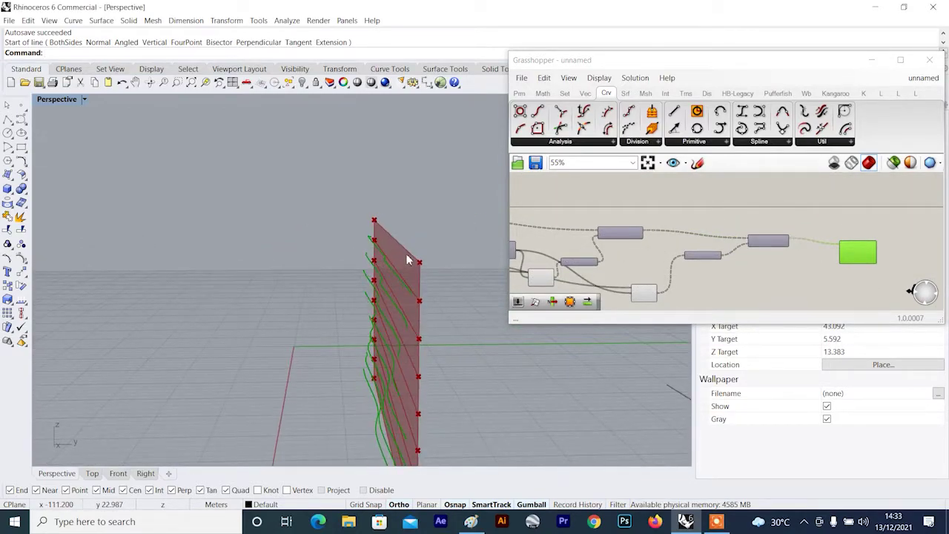
- Compare the interpolated curves with the wall's straight edges from the side, highlighting them through the final Interpolate component
left_click(827, 271)
scroll(830, 270, "up", 2)
right_click_drag(430, 307, 415, 237)
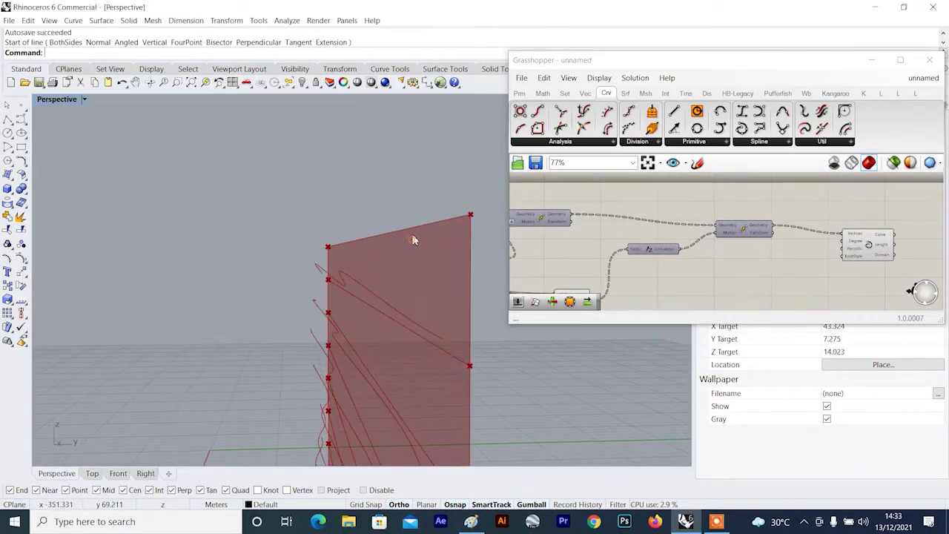
left_click(847, 255)
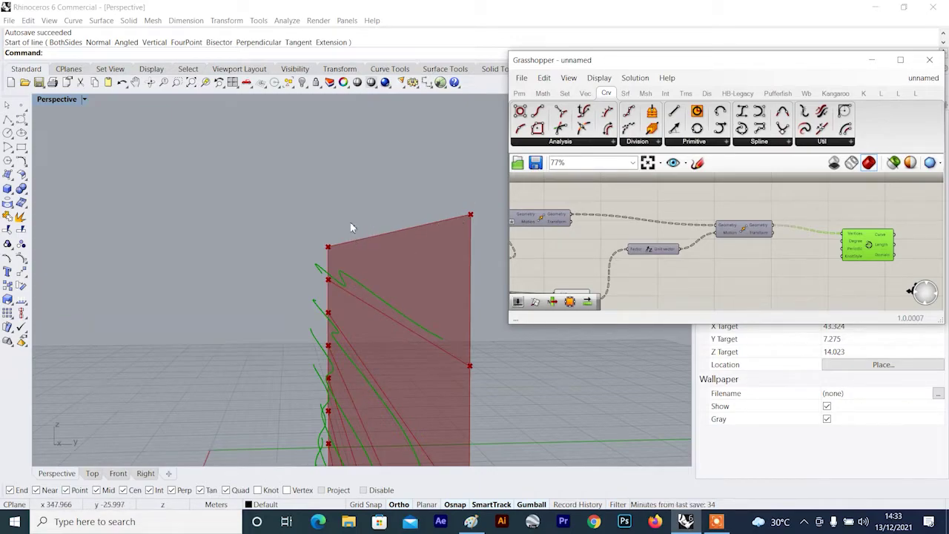
scroll(890, 250, "down", 4)
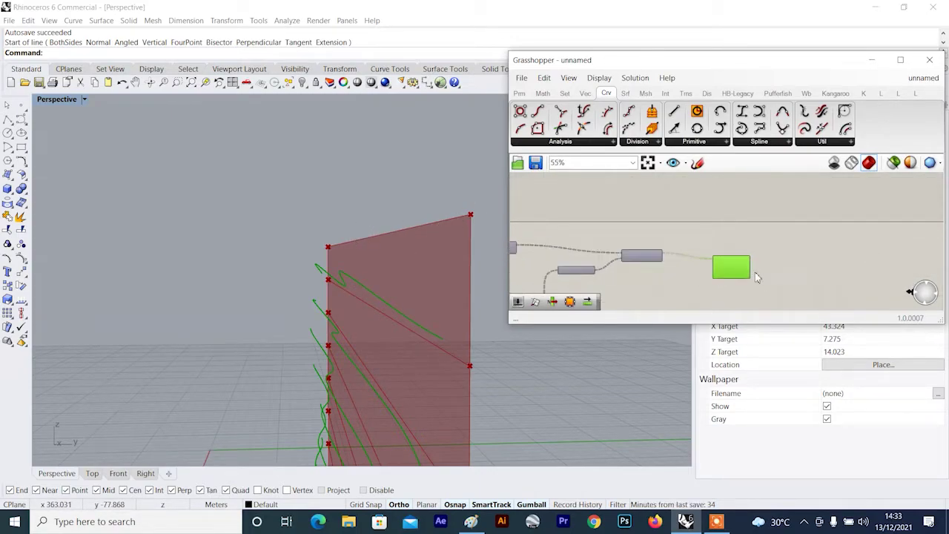
right_click_drag(518, 239, 581, 255)
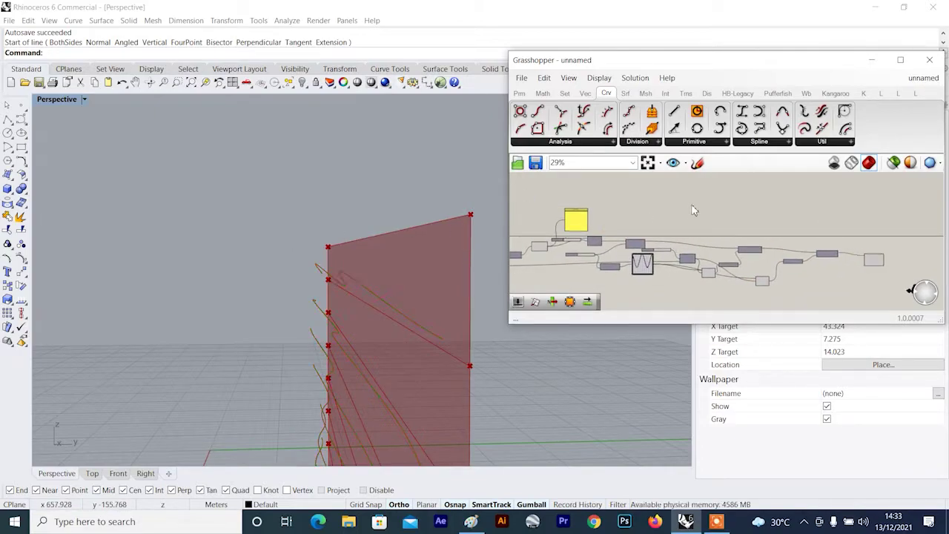
- Add a List Item component above the existing edge selection and delete the panel listing the Line-like Curve values
scroll(585, 256, "up", 5)
scroll(584, 256, "down", 3)
right_click_drag(610, 262, 749, 244)
scroll(551, 257, "up", 4)
right_click_drag(552, 256, 617, 252)
right_click_drag(725, 216, 635, 284)
scroll(760, 209, "down", 1)
double_click(730, 226)
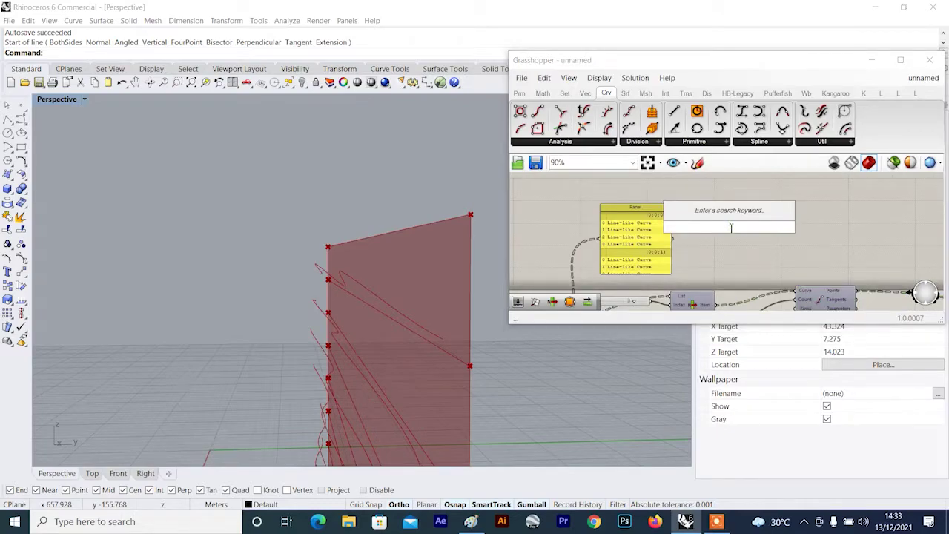
key("BackSpace")
type("list item")
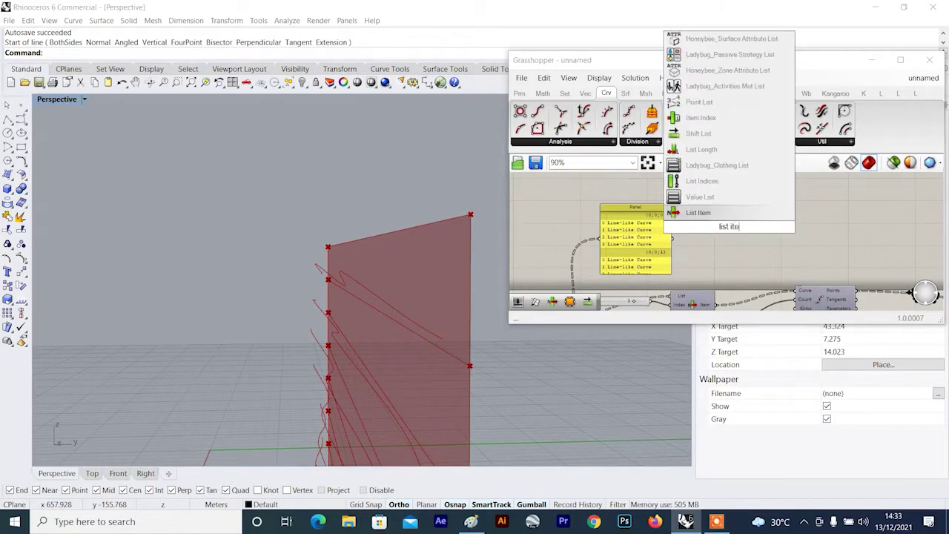
key("Return")
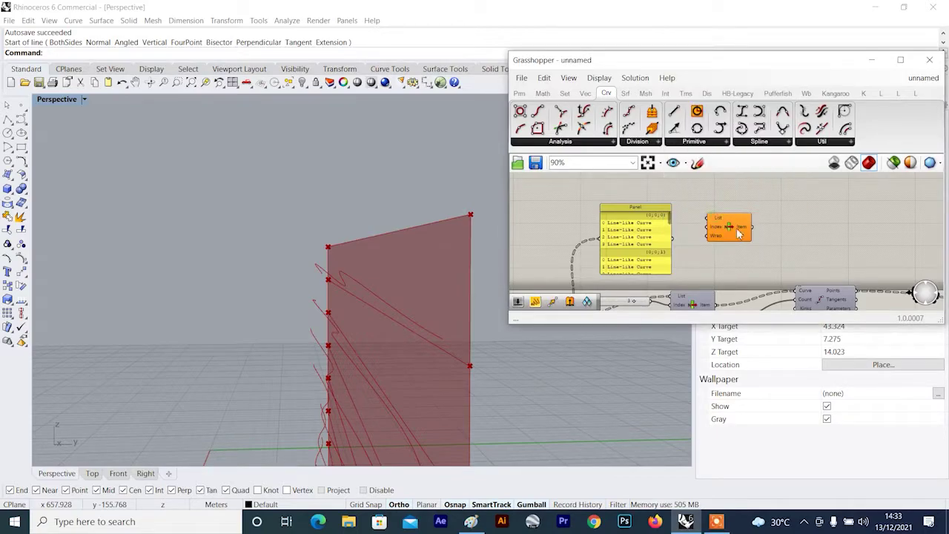
left_click_drag(738, 234, 788, 232)
left_click(655, 241)
key("Delete")
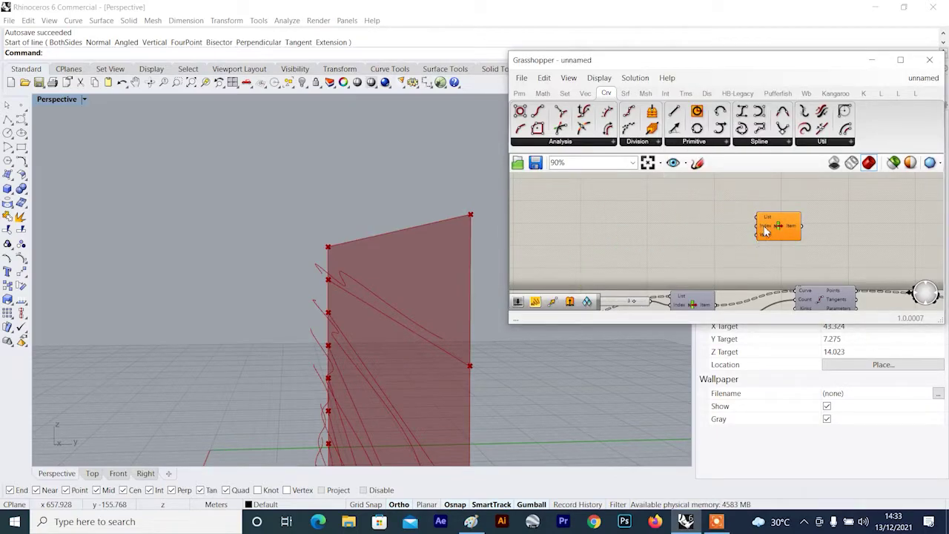
- Add a 0 to 4 number slider for the new List Item's Index and connect the deconstructed Brep's Edges to its List
left_click_drag(787, 224, 717, 247)
right_click_drag(573, 259, 637, 248)
scroll(633, 247, "up", 3)
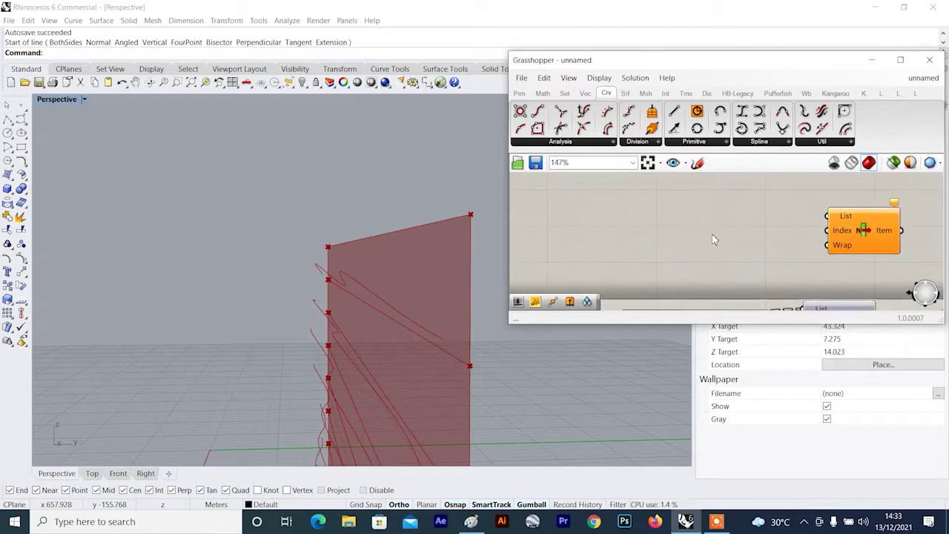
double_click(712, 234)
type("0.4")
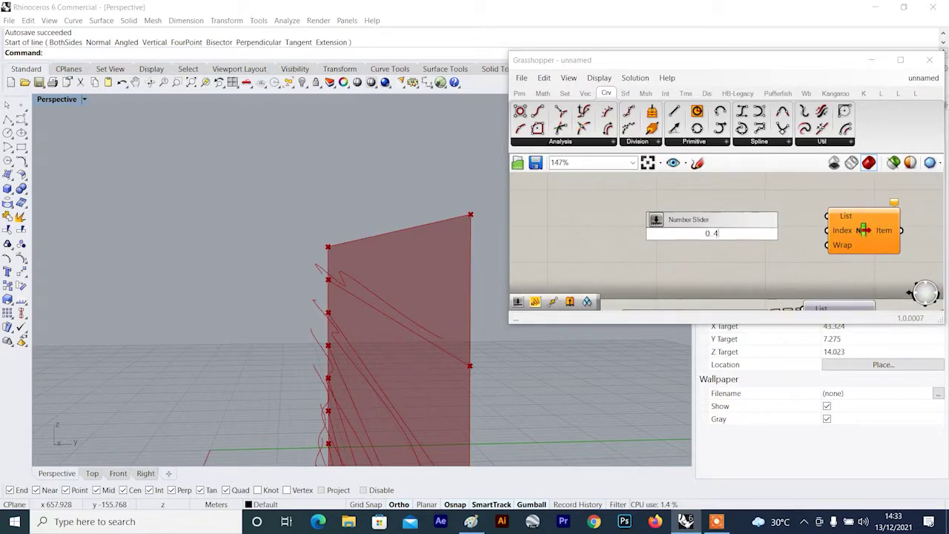
key("Return")
scroll(841, 237, "down", 3)
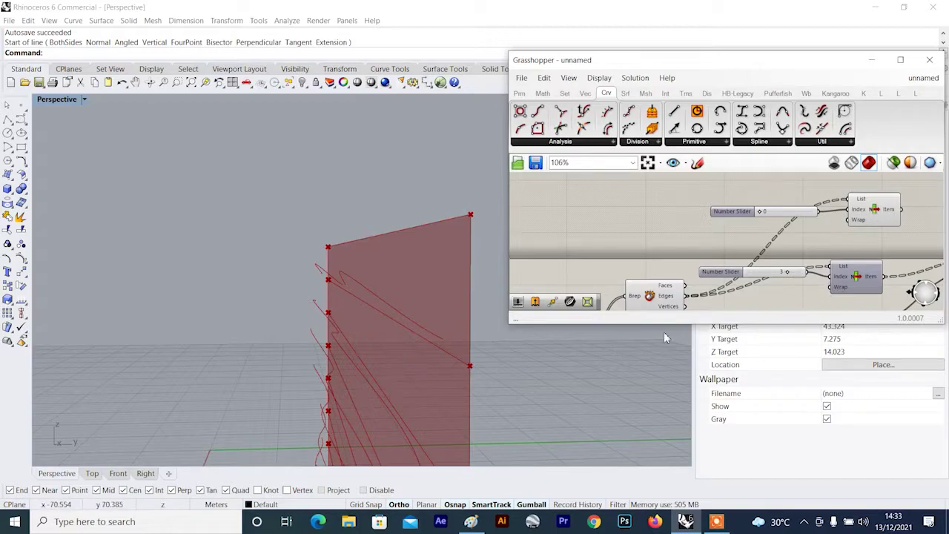
- Set the new List Item's index slider to 1 to select the edges spanning the wall's length
scroll(775, 213, "up", 4)
scroll(832, 227, "down", 6)
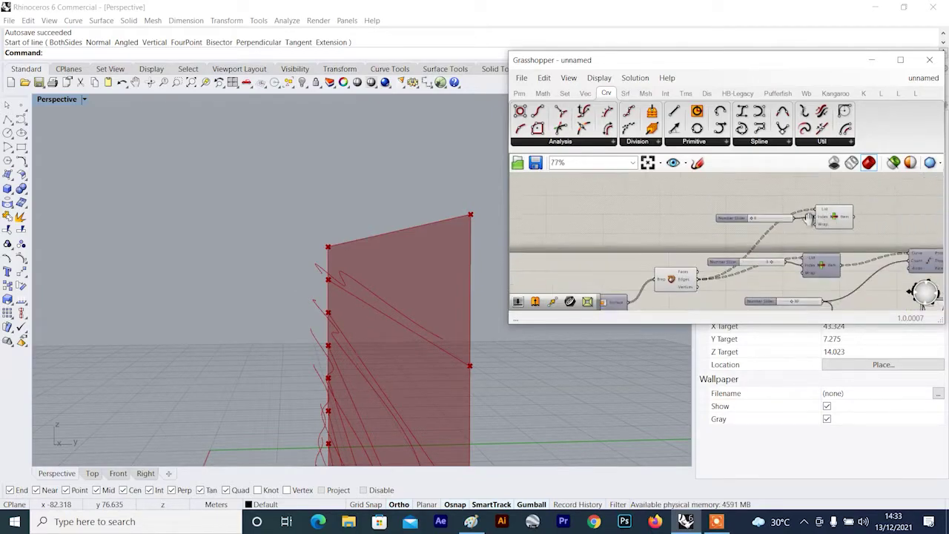
scroll(808, 216, "up", 3)
left_click(786, 217)
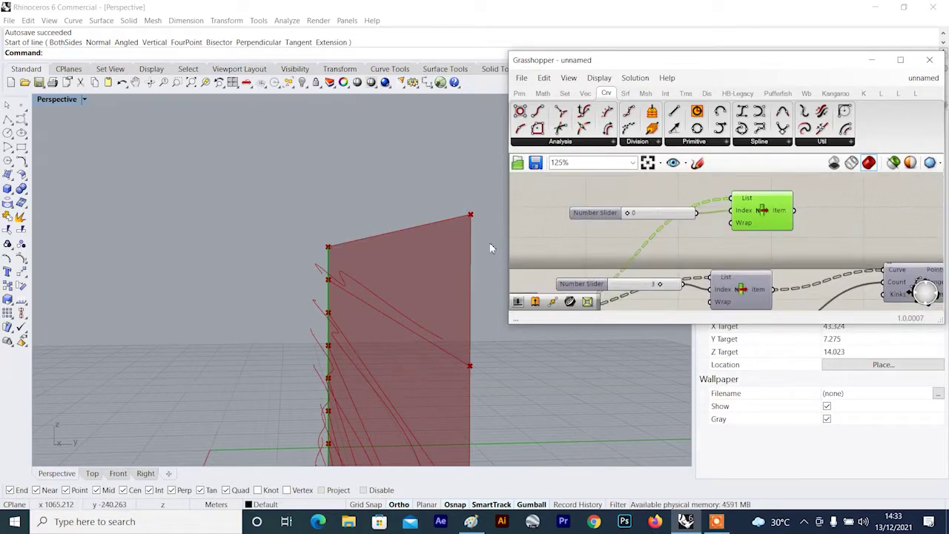
scroll(644, 213, "up", 4)
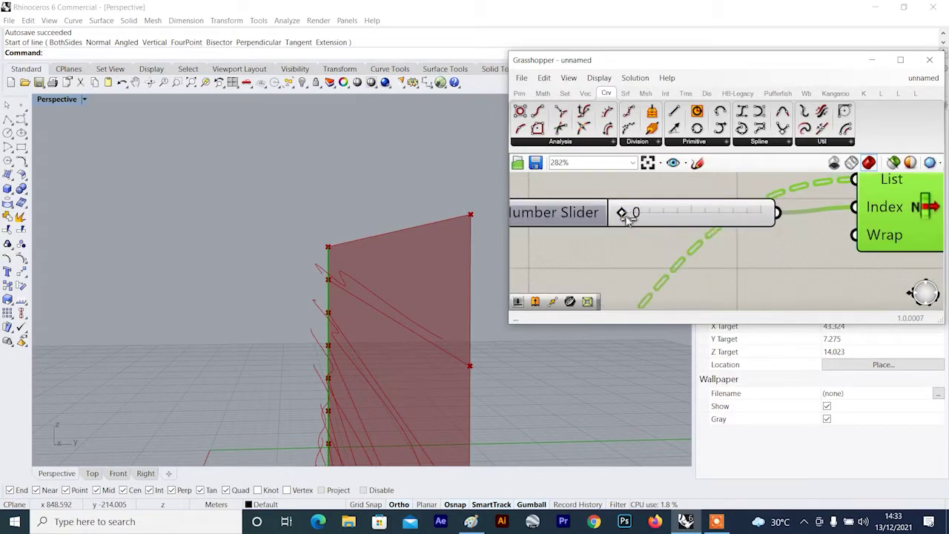
scroll(240, 249, "down", 4)
right_click_drag(240, 248, 270, 228)
scroll(282, 249, "up", 4)
right_click_drag(415, 260, 416, 237)
- Move the new List Item and its slider next to the final Interpolate component
scroll(675, 236, "down", 5)
scroll(675, 236, "down", 3)
scroll(706, 236, "down", 3)
scroll(546, 214, "up", 1)
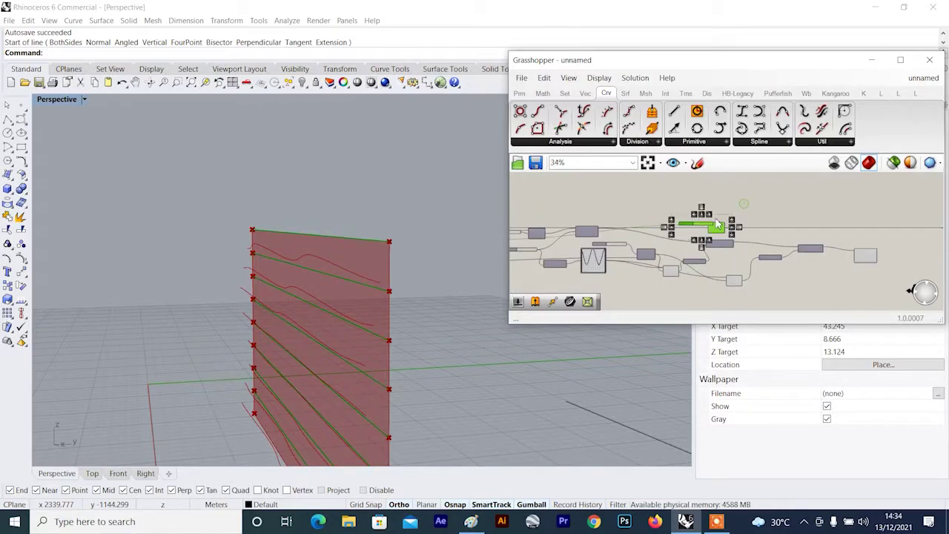
scroll(776, 212, "up", 4)
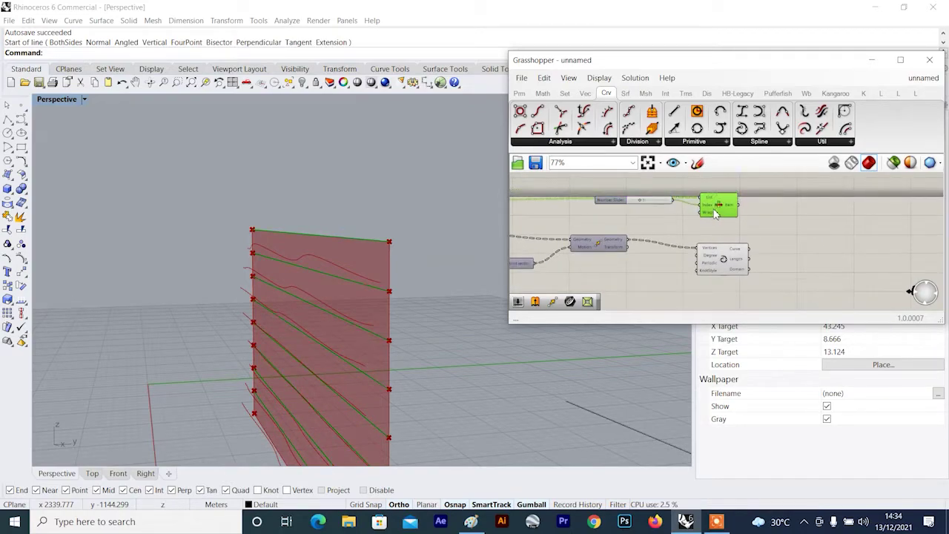
scroll(698, 210, "up", 4)
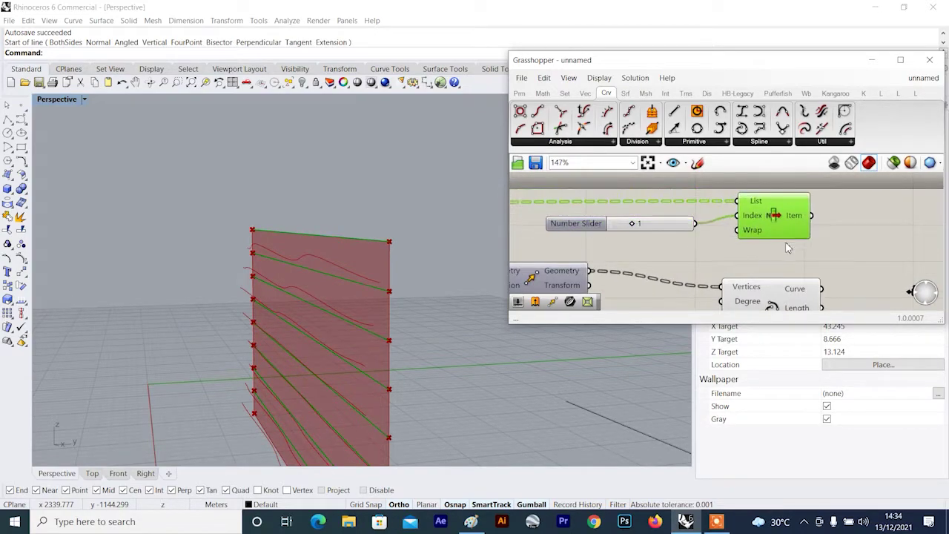
left_click_drag(778, 267, 774, 247)
left_click_drag(749, 195, 747, 209)
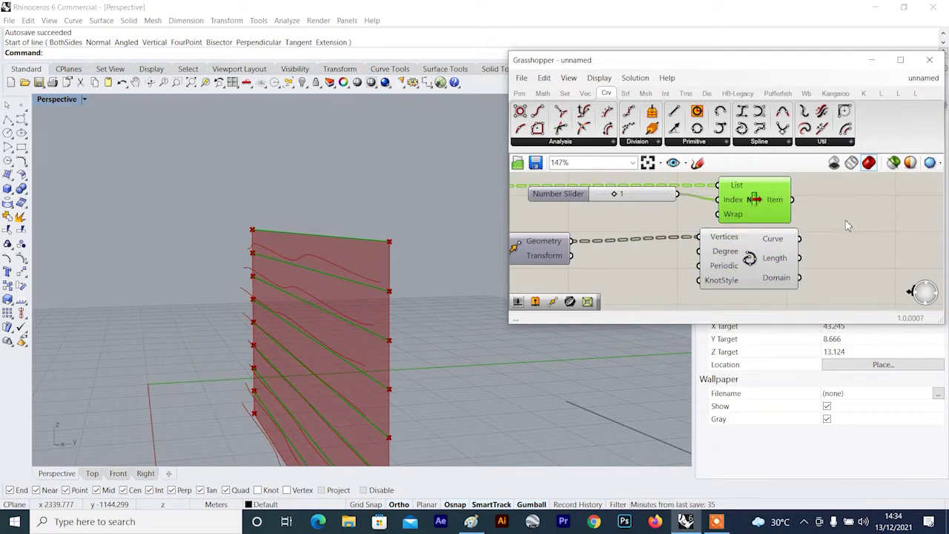
- Compare the edges from List Item with the curves from Interpolate by highlighting each component's output on the wall
left_click(848, 225)
right_click_drag(419, 296, 330, 274)
left_click_drag(785, 217, 777, 210)
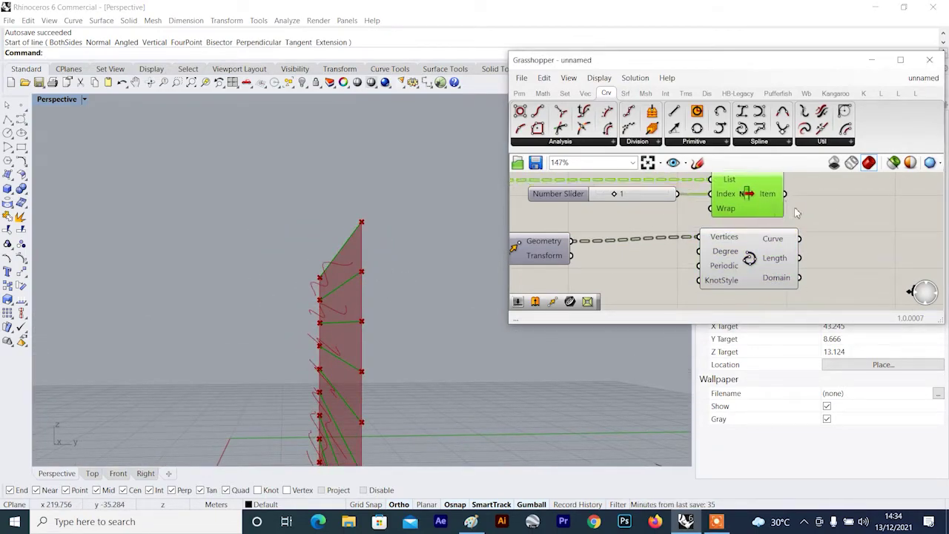
right_click_drag(800, 214, 746, 225)
left_click(791, 208)
right_click_drag(345, 215, 363, 234)
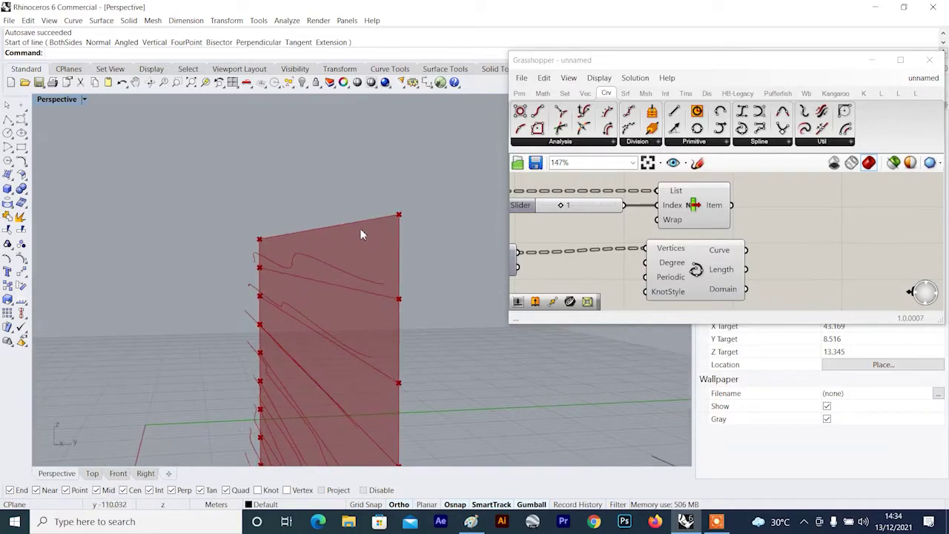
left_click(728, 221)
left_click(703, 278)
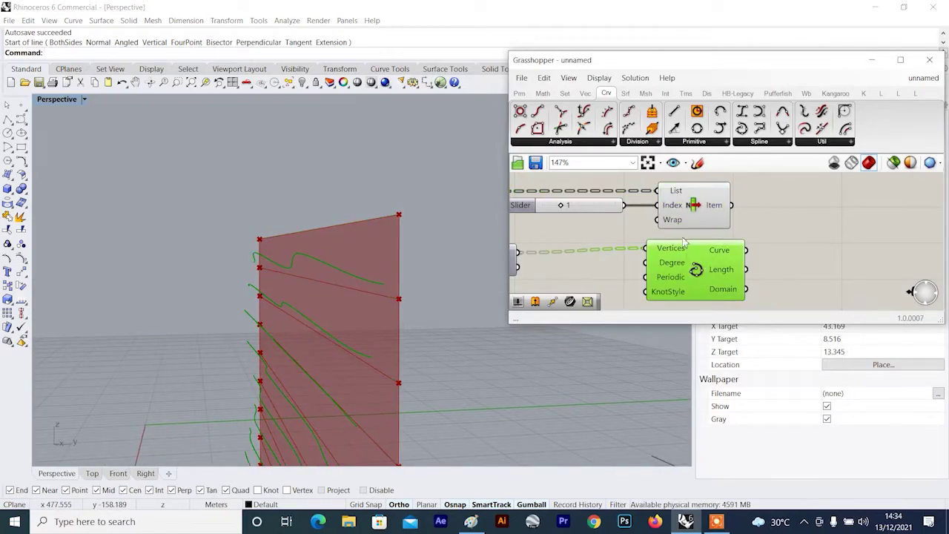
left_click(689, 220)
- Add an Edge Surface component beside List Item and Interpolate and inspect its curve inputs
right_click_drag(769, 218, 678, 227)
scroll(699, 241, "down", 2)
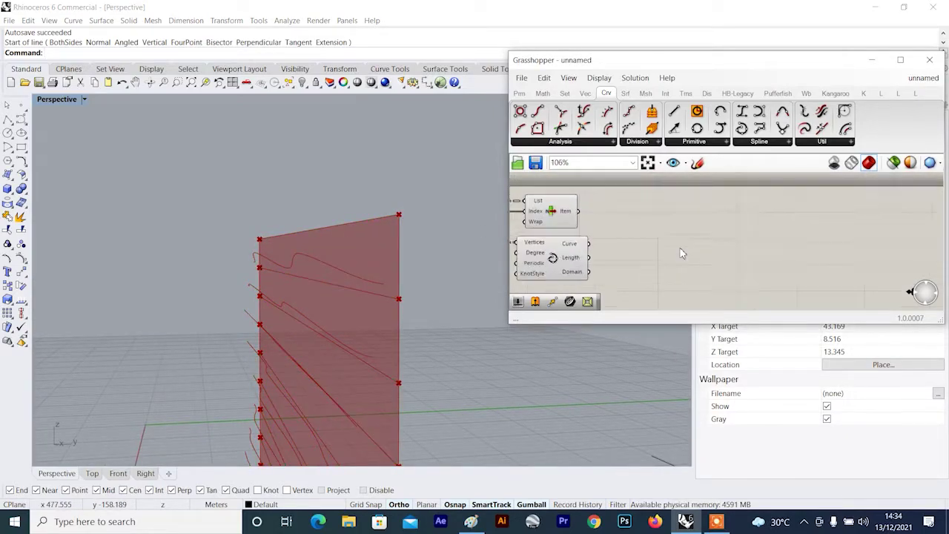
double_click(680, 241)
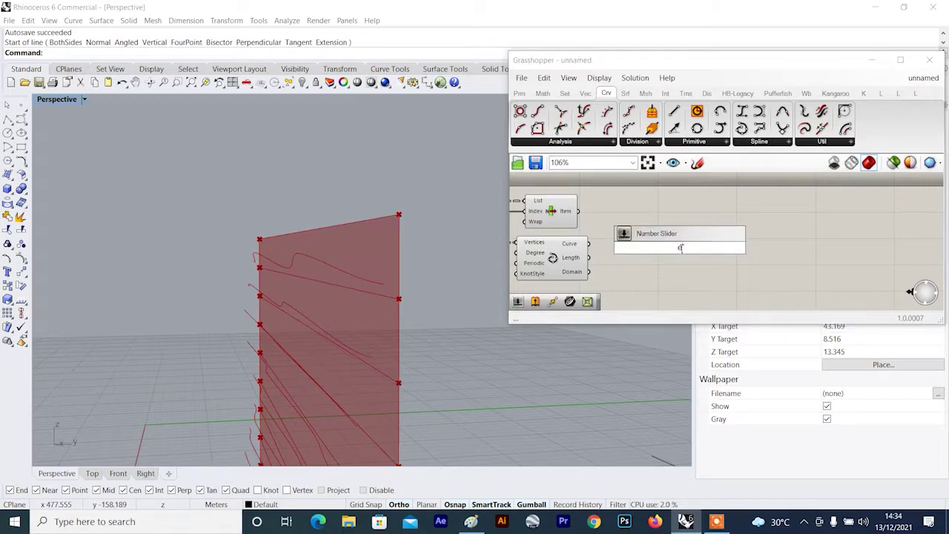
type("edge")
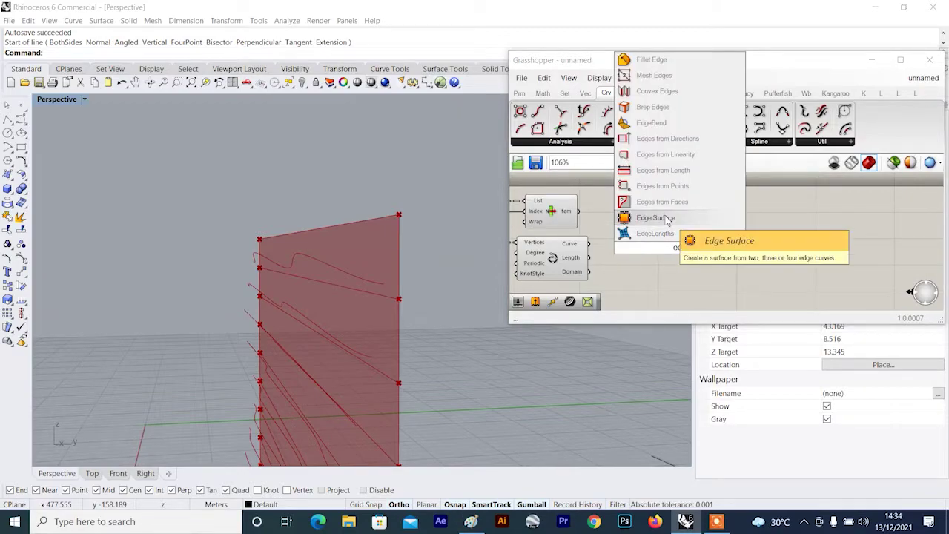
left_click(667, 218)
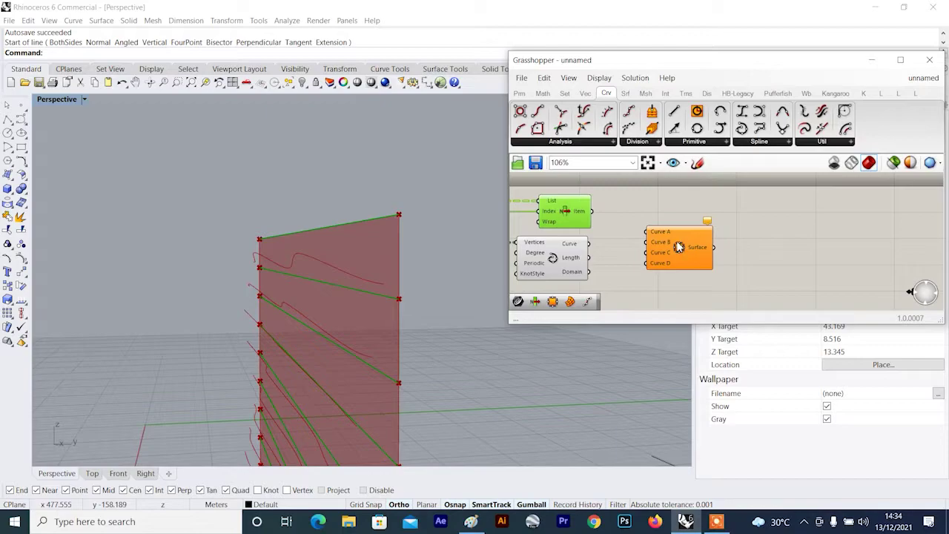
left_click_drag(680, 247, 682, 240)
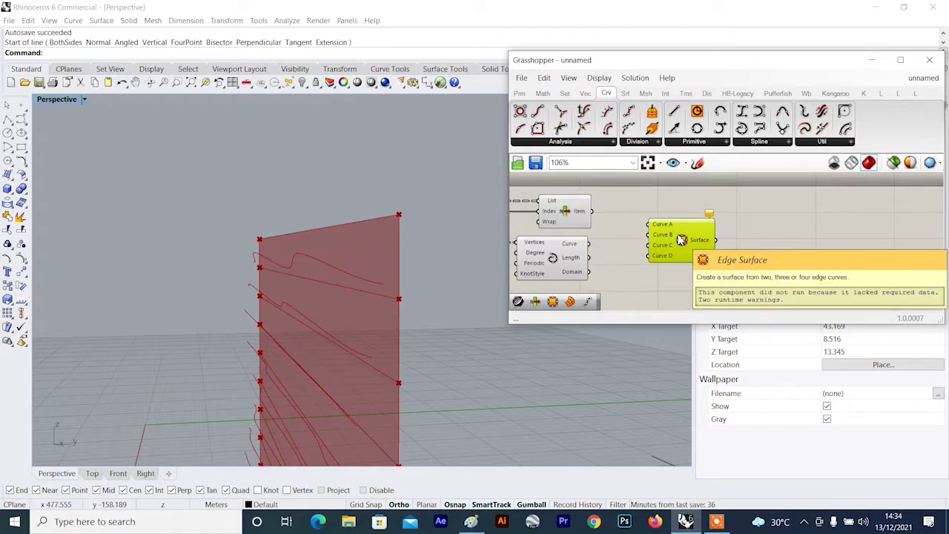
scroll(662, 225, "up", 1)
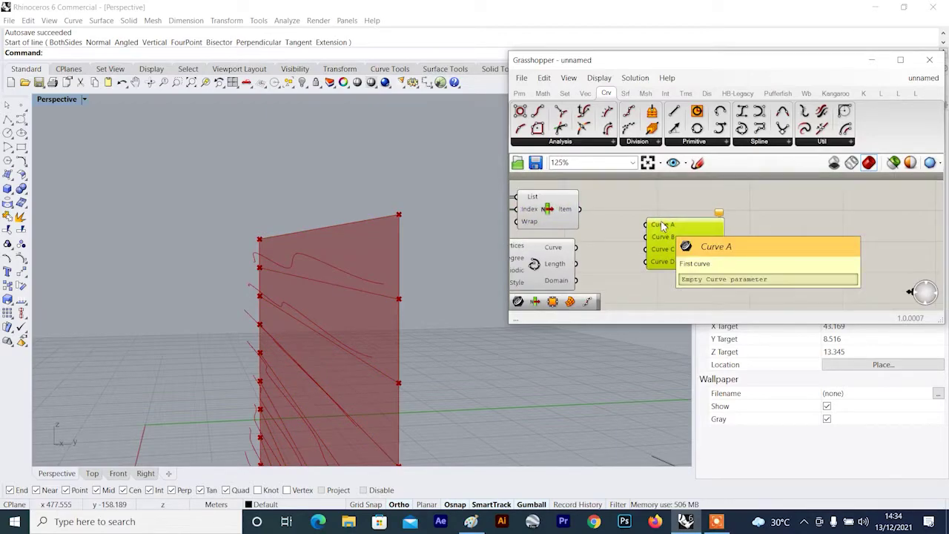
left_click(548, 211)
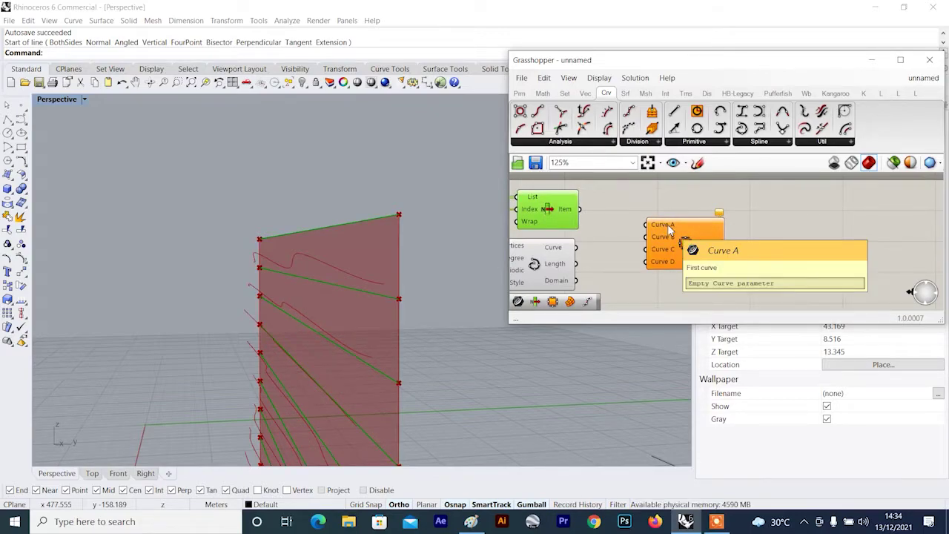
scroll(654, 271, "up", 8)
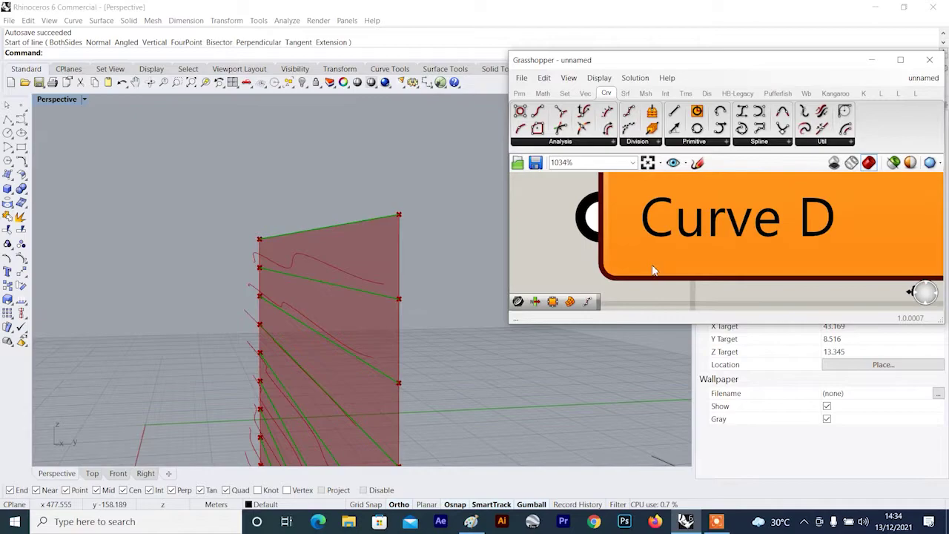
scroll(654, 270, "down", 6)
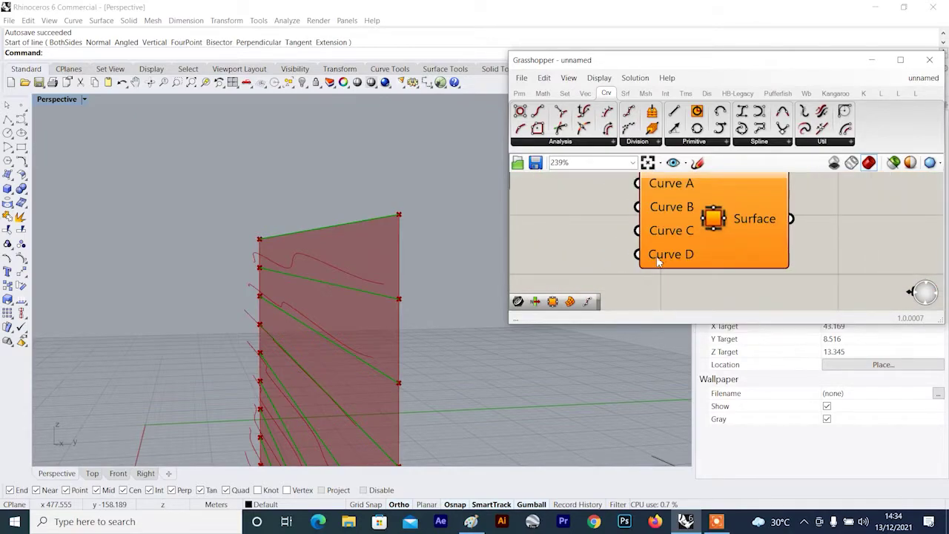
scroll(658, 261, "down", 1)
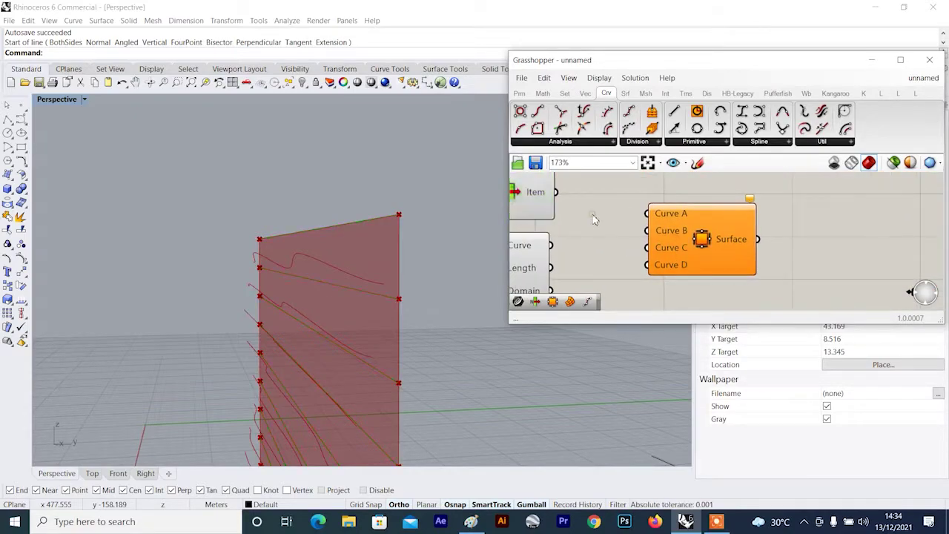
- Connect the List Item edges and the interpolated curves to the Edge Surface's Curve A and Curve B inputs
right_click_drag(445, 267, 363, 272)
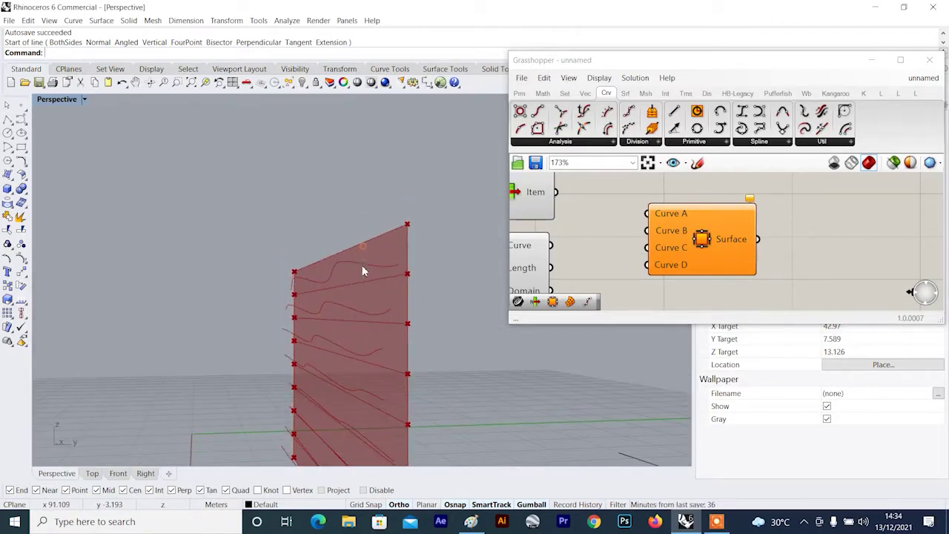
scroll(590, 226, "down", 3)
scroll(565, 207, "up", 1)
left_click(552, 206)
right_click_drag(362, 233, 324, 240)
scroll(363, 253, "up", 2)
right_click_drag(514, 220, 531, 237)
left_click_drag(577, 204, 578, 206)
left_click(541, 256)
right_click_drag(459, 256, 499, 270)
left_click_drag(574, 243, 673, 233)
- Deepen the Graph Mapper wave slightly by lowering its lower control point and check the rippled surfaces across the wall
scroll(328, 258, "down", 5)
right_click_drag(328, 258, 276, 284)
left_click(626, 259)
scroll(426, 265, "down", 5)
scroll(388, 257, "up", 4)
scroll(323, 270, "down", 5)
scroll(653, 249, "down", 2)
right_click_drag(519, 259, 622, 250)
scroll(555, 277, "down", 2)
scroll(555, 277, "up", 1)
right_click_drag(556, 278, 631, 241)
right_click_drag(557, 245, 748, 265)
scroll(549, 241, "up", 1)
scroll(591, 248, "up", 2)
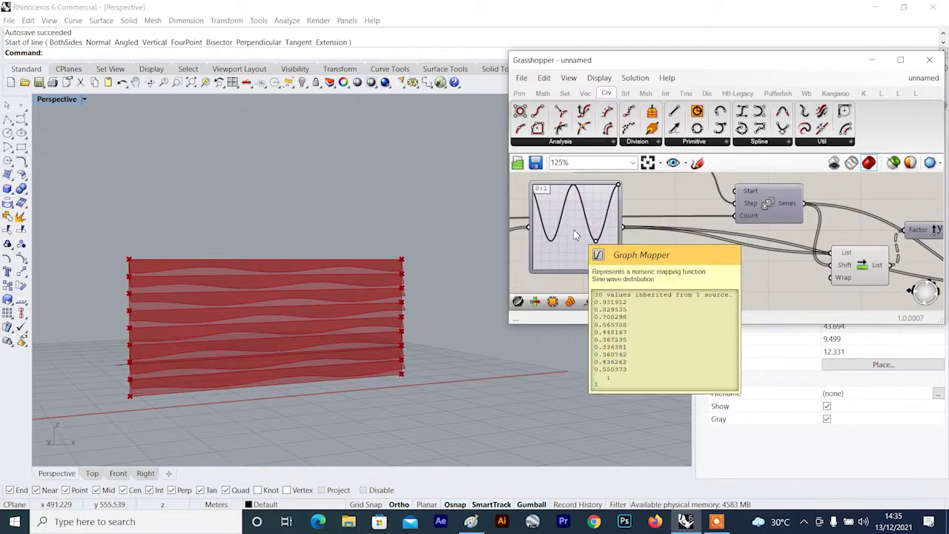
scroll(318, 264, "up", 3)
scroll(295, 266, "down", 3)
right_click_drag(290, 264, 349, 275)
mouse_move(598, 248)
left_mouse_down()
mouse_move(619, 231)
mouse_move(567, 254)
mouse_move(593, 227)
mouse_move(632, 249)
mouse_move(615, 239)
mouse_move(570, 266)
mouse_move(597, 254)
left_mouse_up()
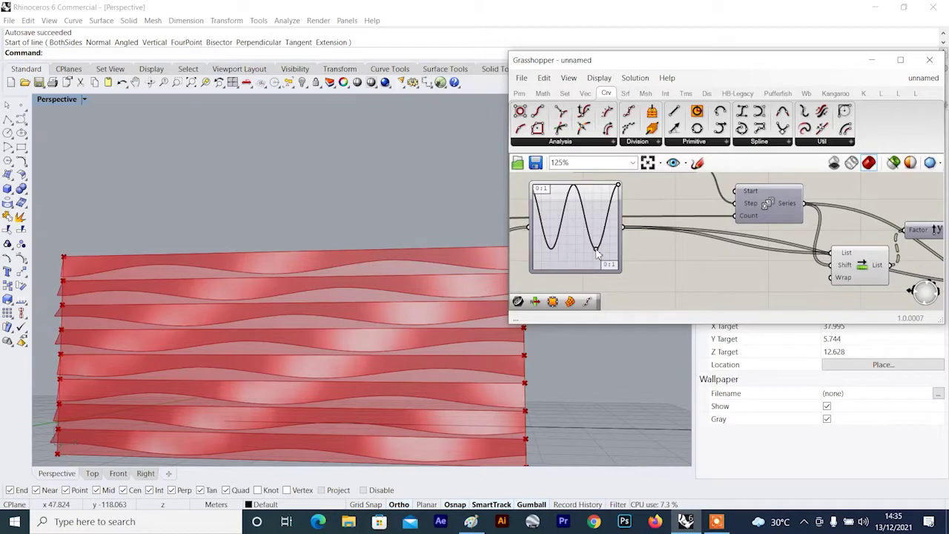
right_click_drag(330, 338, 339, 364)
scroll(342, 349, "up", 4)
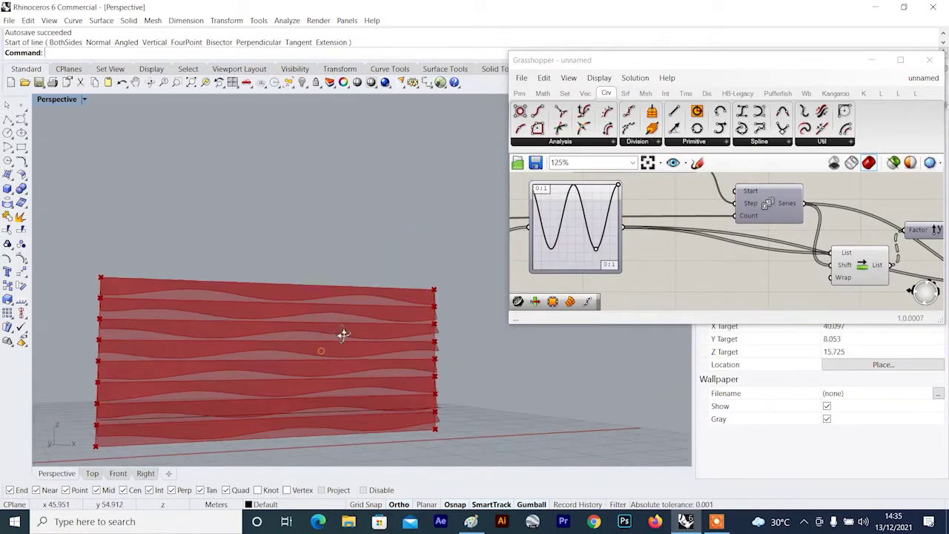
- Examine the Edge Surface strips from the side to see how far the wave surfaces project from the wall
scroll(647, 271, "down", 6)
right_click_drag(900, 261, 835, 262)
scroll(836, 260, "up", 6)
left_click(843, 228)
right_click_drag(398, 312, 377, 338)
left_click(653, 285)
right_click_drag(405, 297, 352, 299)
scroll(350, 297, "up", 3)
right_click(349, 296)
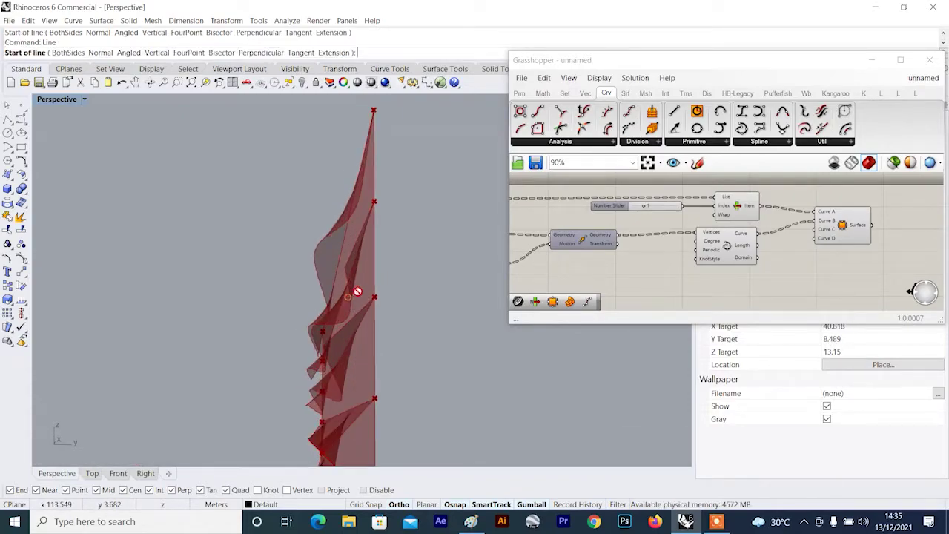
- Make the Graph Mapper wave shallower by raising its lower control point, and check the rippled surfaces across the wall
scroll(595, 267, "down", 3)
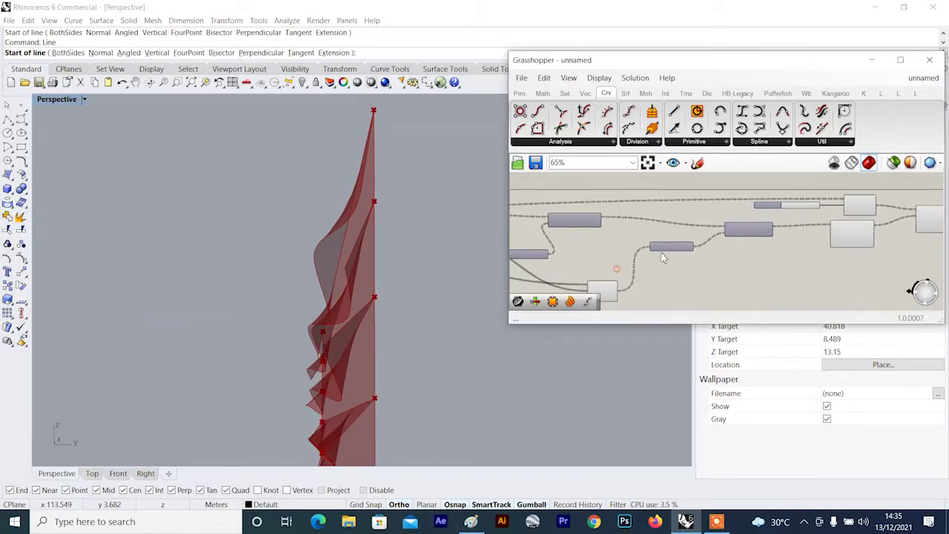
scroll(571, 277, "up", 3)
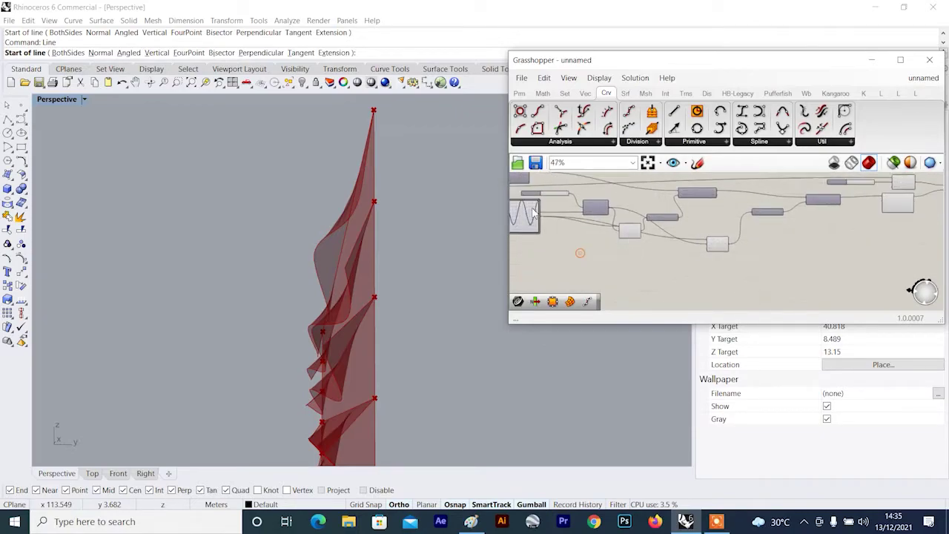
scroll(555, 253, "up", 3)
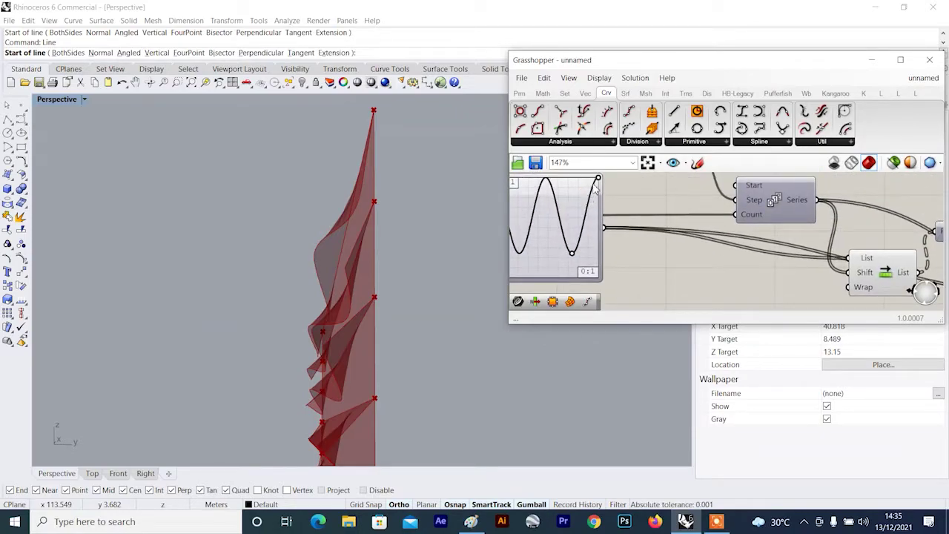
left_click_drag(600, 183, 601, 185)
left_click_drag(572, 257, 571, 243)
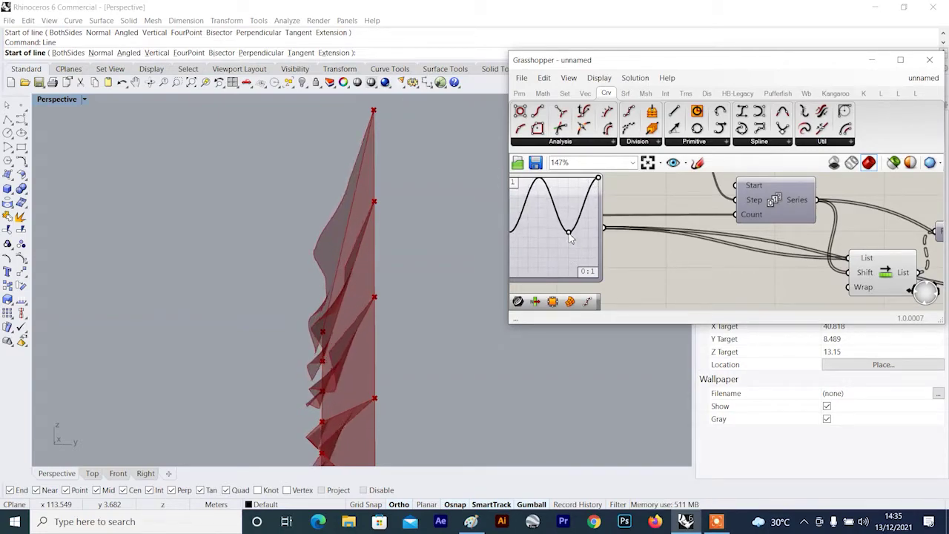
right_click_drag(441, 260, 303, 289)
scroll(320, 275, "down", 9)
scroll(290, 288, "up", 7)
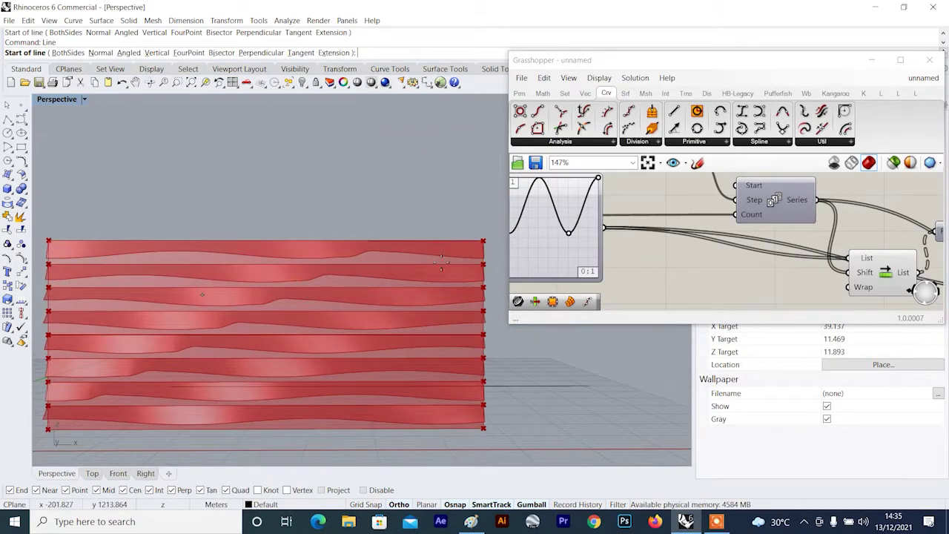
key("Escape")
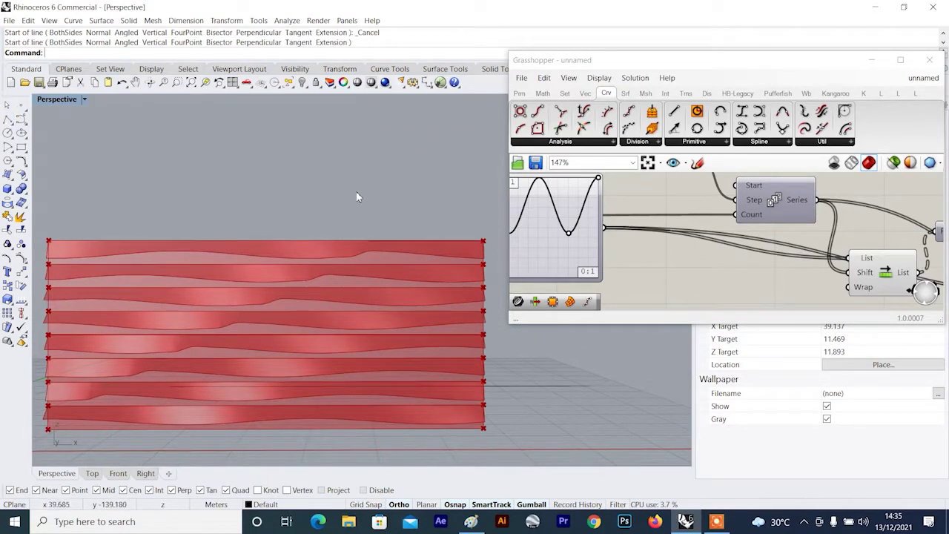
mouse_move(571, 234)
left_mouse_down()
mouse_move(532, 239)
mouse_move(566, 253)
mouse_move(574, 232)
left_mouse_up()
mouse_move(430, 278)
right_mouse_down()
mouse_move(373, 286)
mouse_move(339, 261)
mouse_move(246, 269)
mouse_move(259, 280)
mouse_move(333, 284)
right_mouse_up()
scroll(668, 273, "down", 8)
scroll(271, 283, "down", 8)
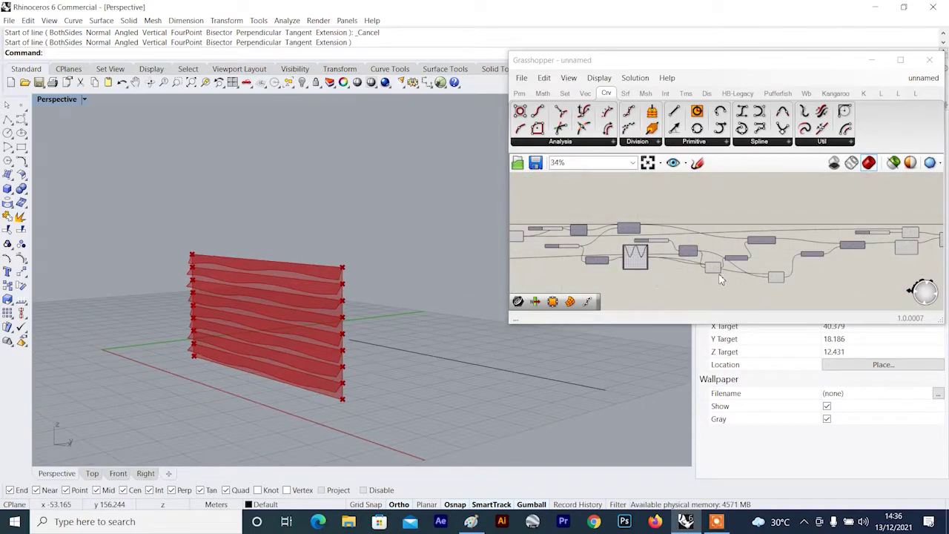
- Highlight the Edge Surface output and examine its strips against the wall from the side and from a distance
scroll(778, 260, "down", 2)
scroll(778, 260, "up", 4)
left_click(752, 255)
right_click_drag(378, 272, 275, 298)
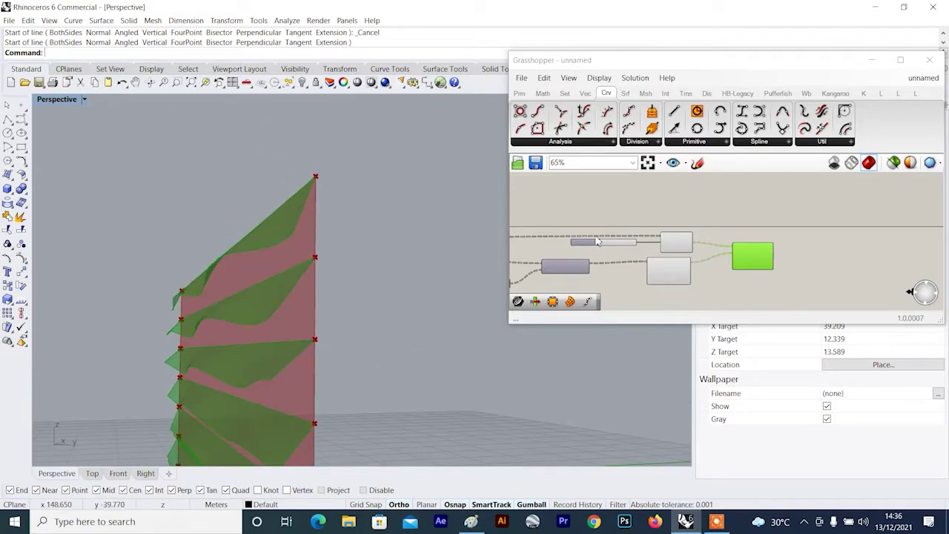
left_click(632, 243)
right_click_drag(233, 275, 250, 260)
right_click_drag(172, 294, 272, 339)
scroll(220, 352, "up", 3)
scroll(322, 309, "down", 7)
mouse_move(324, 319)
right_mouse_down()
mouse_move(330, 305)
mouse_move(265, 307)
mouse_move(367, 276)
right_mouse_up()
scroll(334, 298, "down", 5)
scroll(334, 301, "down", 2)
- Recheck the Edge Surface component in the definition and examine the gaps between the wavy strips up close
scroll(802, 265, "up", 3)
left_click(738, 252)
left_click(675, 217)
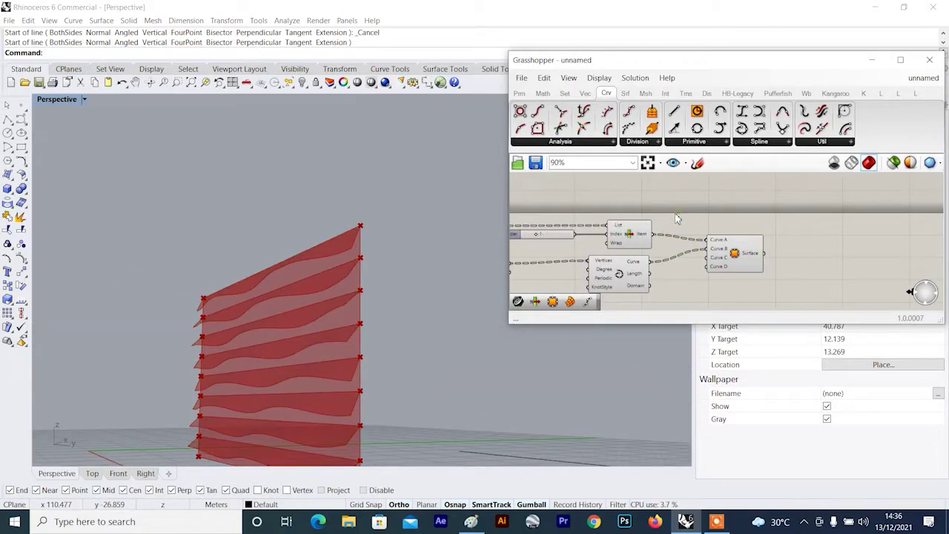
scroll(811, 213, "down", 4)
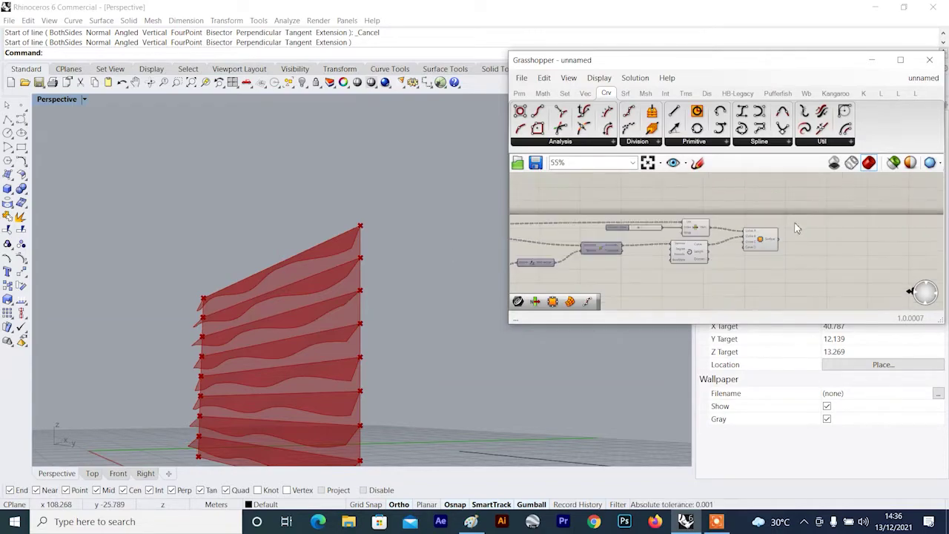
scroll(770, 243, "up", 4)
left_click(763, 249)
scroll(754, 263, "down", 5)
left_click(754, 279)
scroll(765, 266, "up", 1)
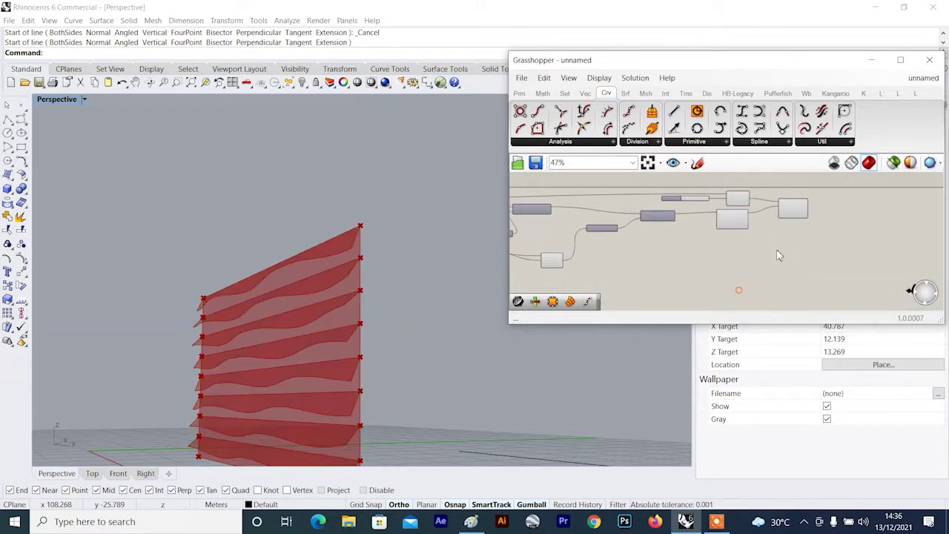
right_click_drag(349, 310, 349, 280)
scroll(363, 274, "up", 2)
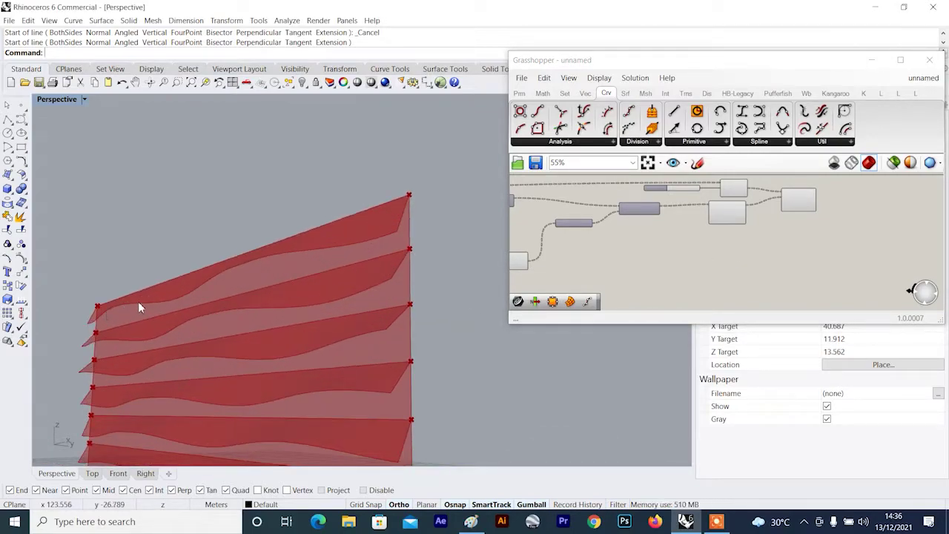
- Add a Divide Curve component below Edge Surface and connect the interpolated curves to its Curve input
scroll(730, 214, "up", 3)
left_click(729, 219)
right_click_drag(734, 241, 655, 257)
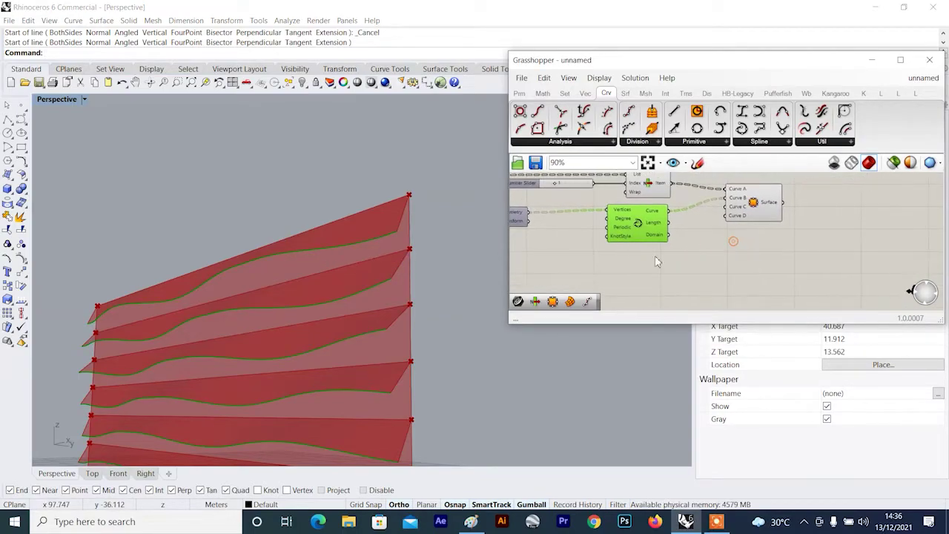
double_click(727, 279)
type("divide")
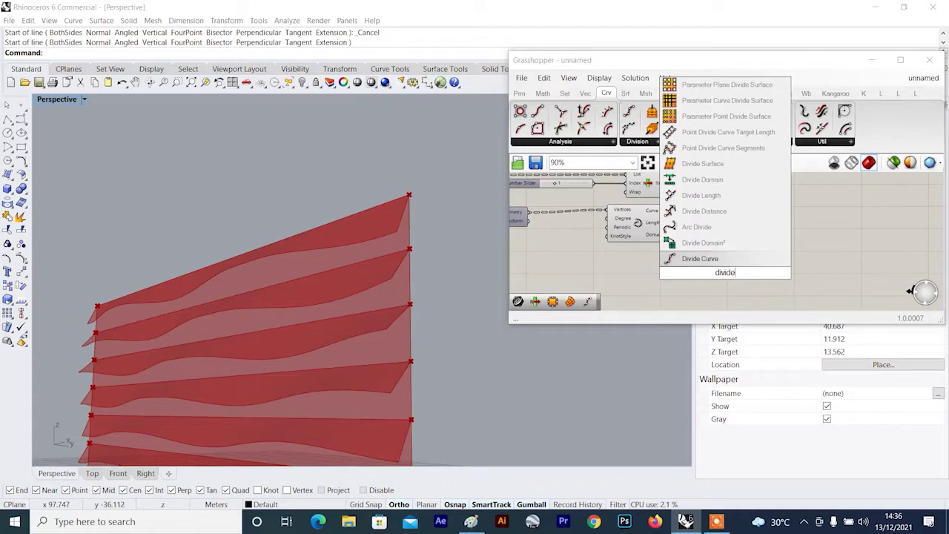
left_click(709, 258)
left_click_drag(689, 262, 730, 270)
- Check which strip edges the existing List Item selects, and add a second List Item component below Interpolate
scroll(730, 269, "down", 3)
left_click(686, 218)
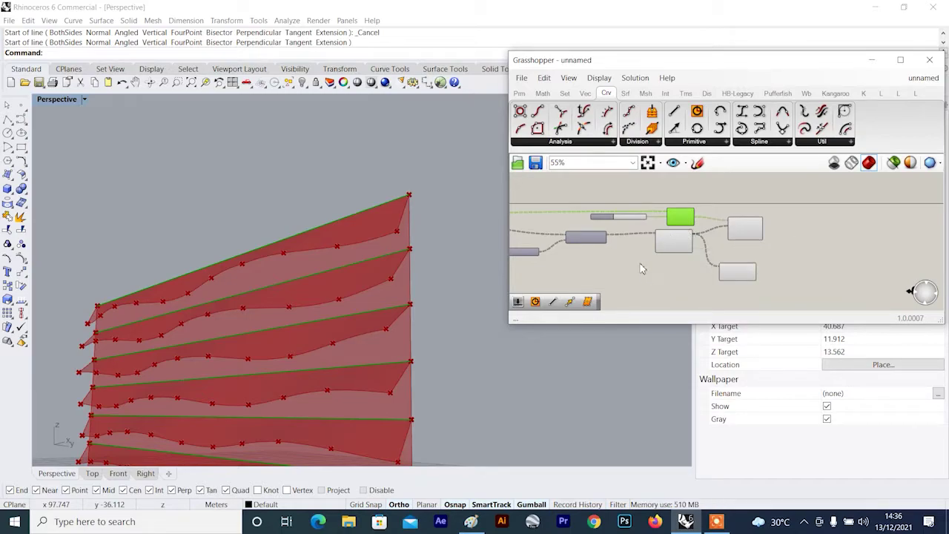
scroll(646, 265, "up", 3)
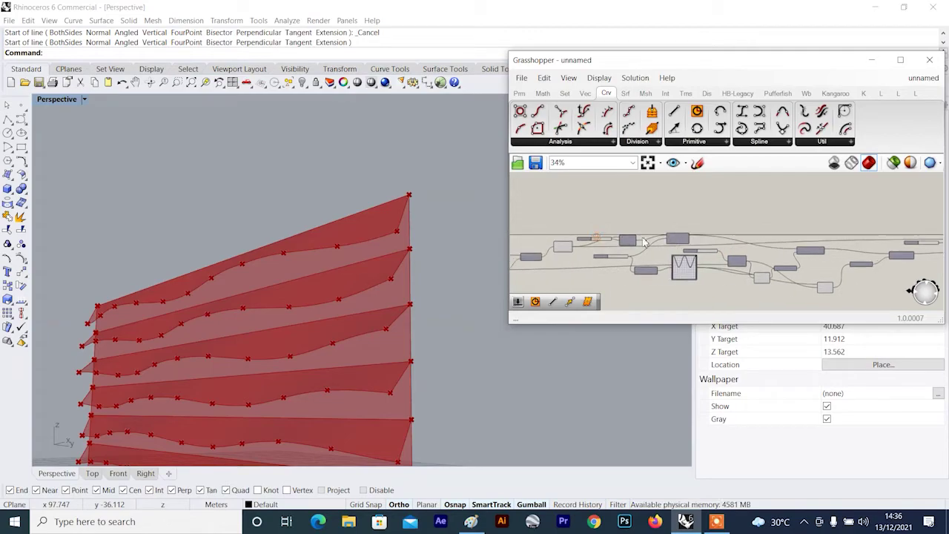
scroll(643, 237, "up", 2)
scroll(655, 235, "down", 5)
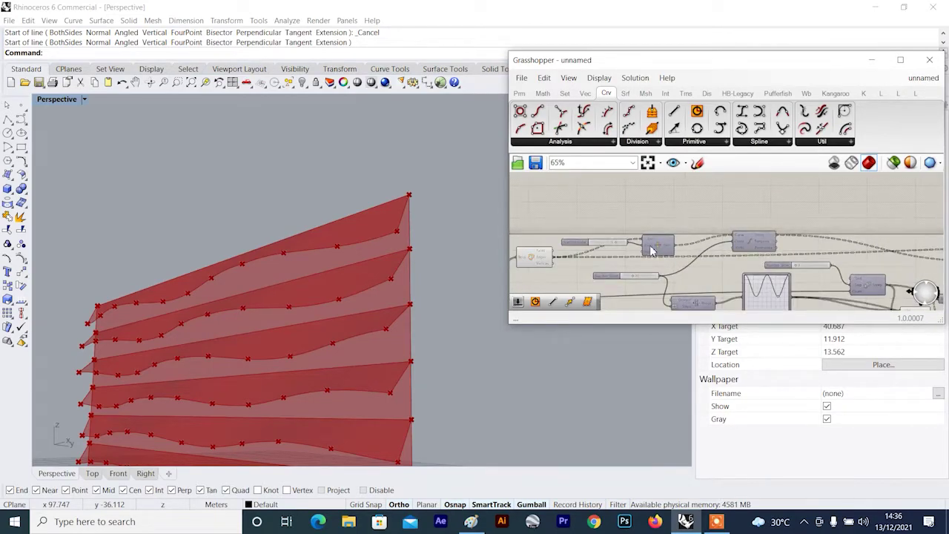
scroll(731, 239, "up", 7)
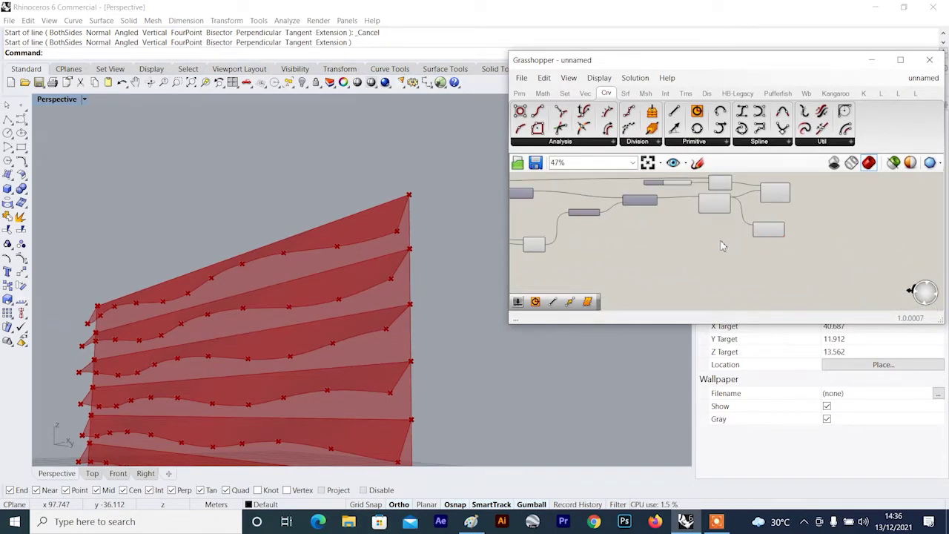
double_click(707, 257)
type("lisy")
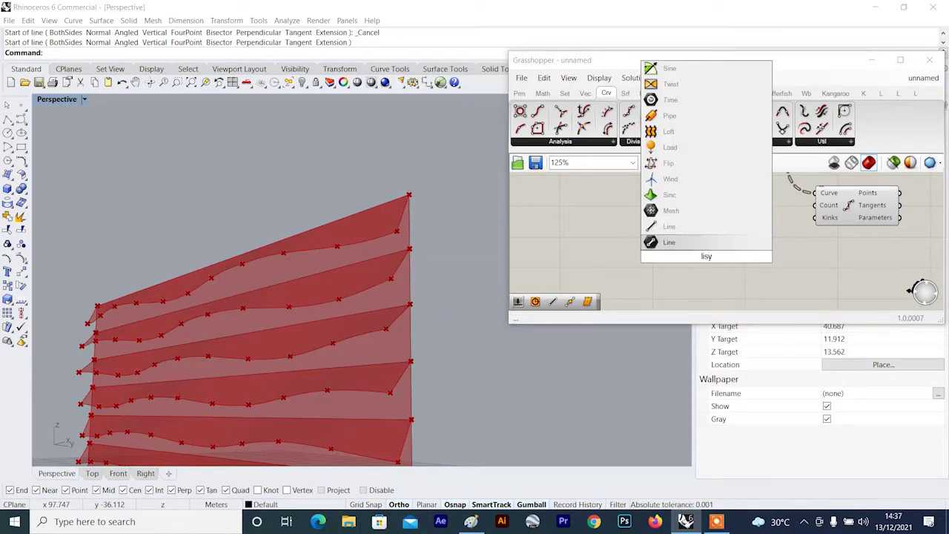
key("BackSpace")
type("t ite")
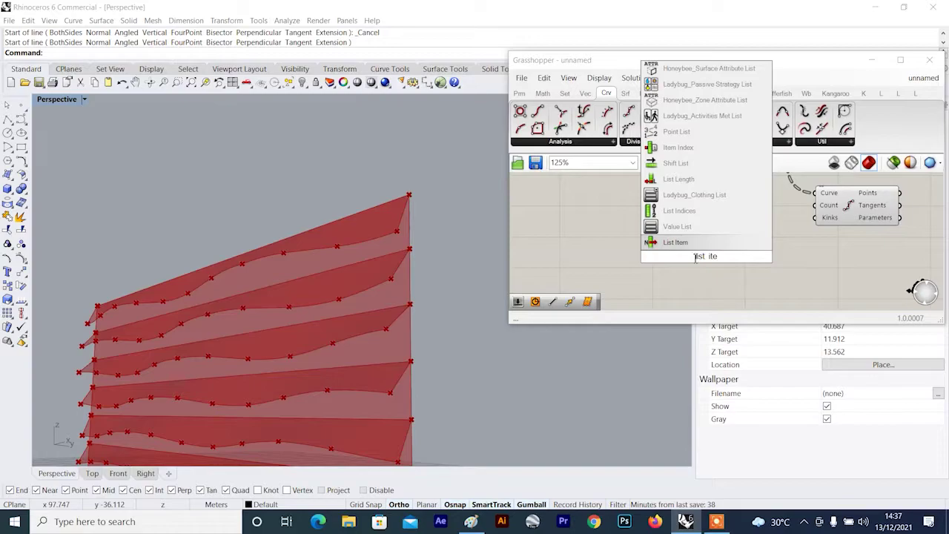
left_click(699, 244)
scroll(675, 243, "up", 3)
- Add a number slider set to 3 and connect it to the new List Item's Index input
double_click(663, 258)
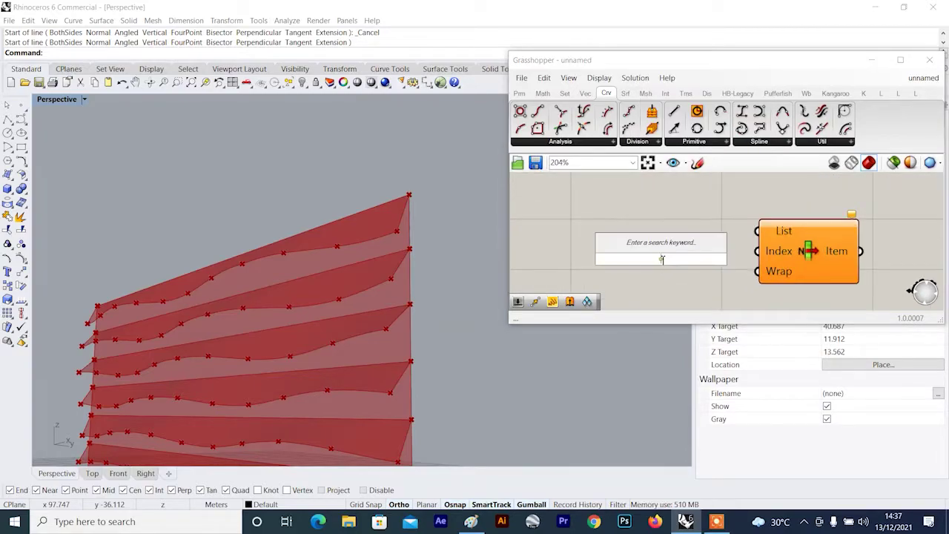
type("3")
key("Return")
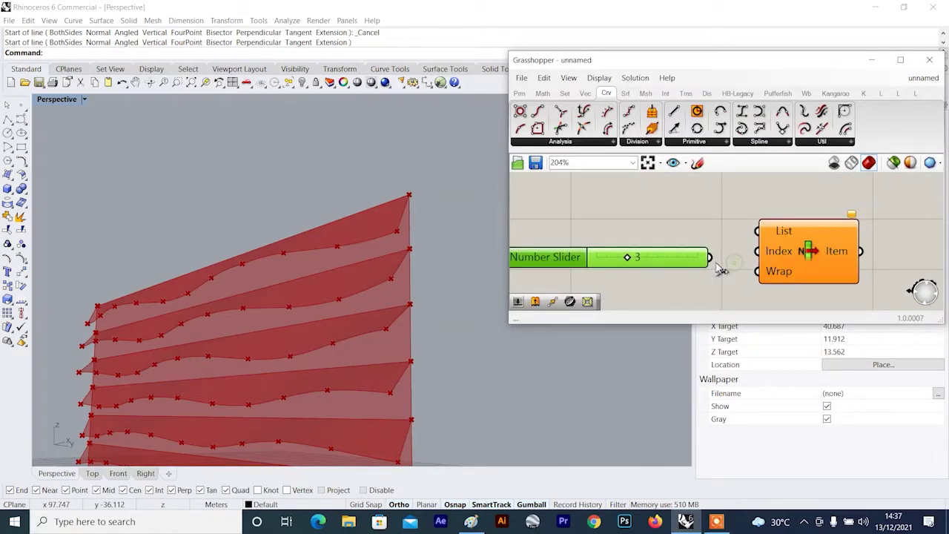
scroll(319, 259, "up", 4)
right_click_drag(316, 258, 391, 298)
scroll(330, 255, "down", 4)
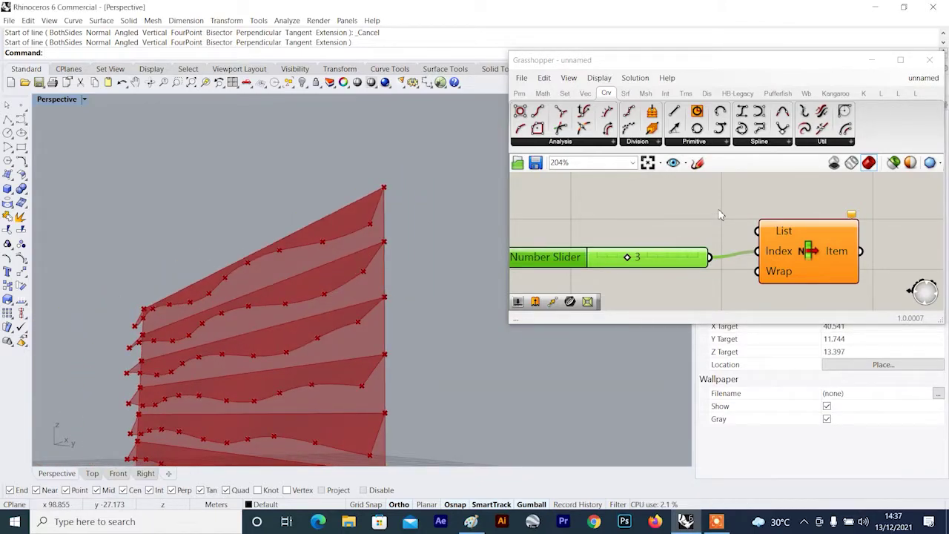
- Connect the wall strips' edges to the new List Item's List input and highlight the edges it selects
scroll(591, 214, "down", 8)
scroll(591, 214, "up", 4)
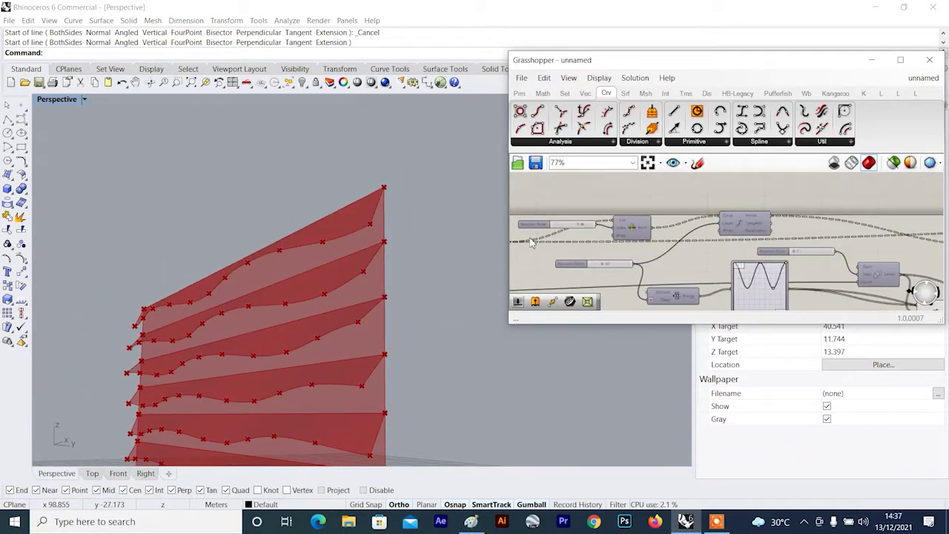
scroll(586, 230, "down", 7)
left_click_drag(584, 229, 884, 273)
scroll(762, 244, "up", 3)
scroll(880, 277, "up", 3)
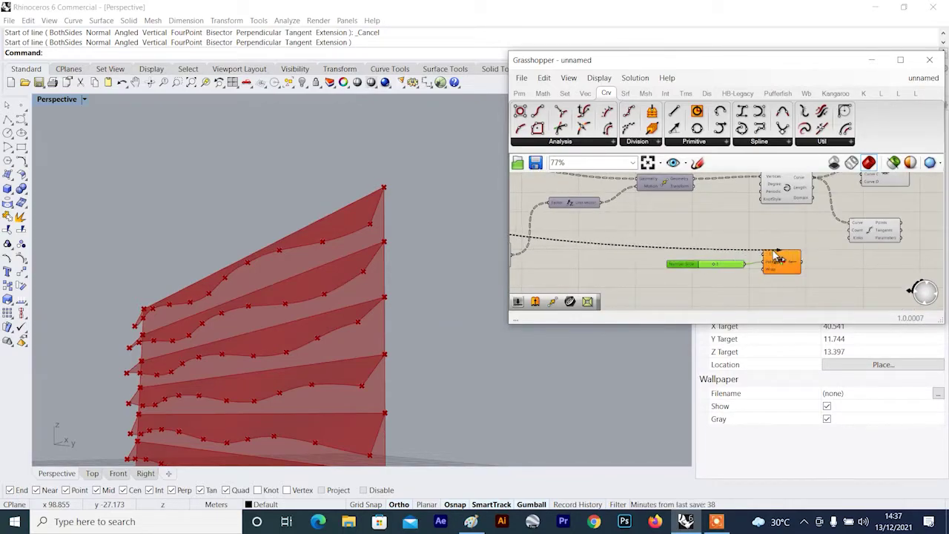
scroll(786, 256, "up", 5)
left_click(745, 252)
scroll(745, 256, "down", 7)
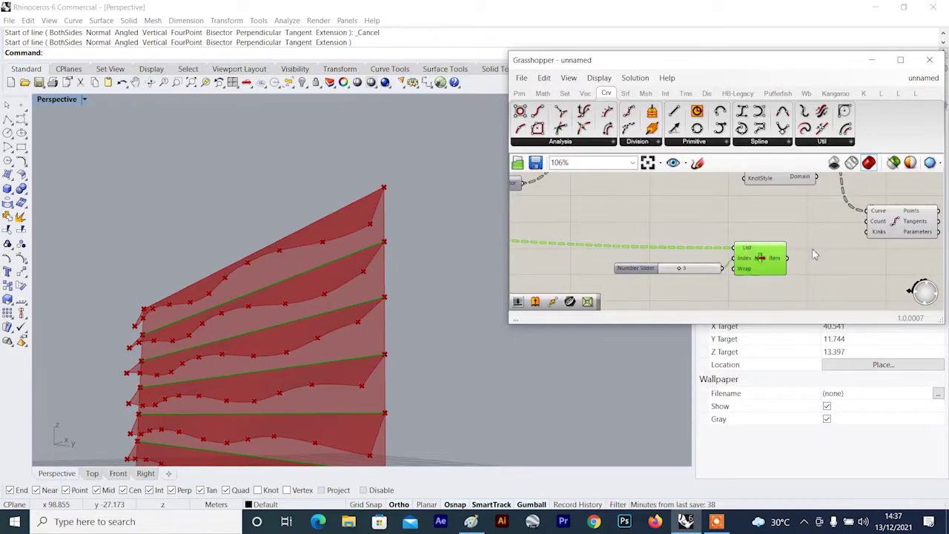
- Duplicate the Divide Curve component and connect the new List Item's edges to the copy's Curve input
scroll(752, 261, "up", 3)
left_click_drag(806, 278, 799, 300)
right_click_drag(800, 299, 794, 264)
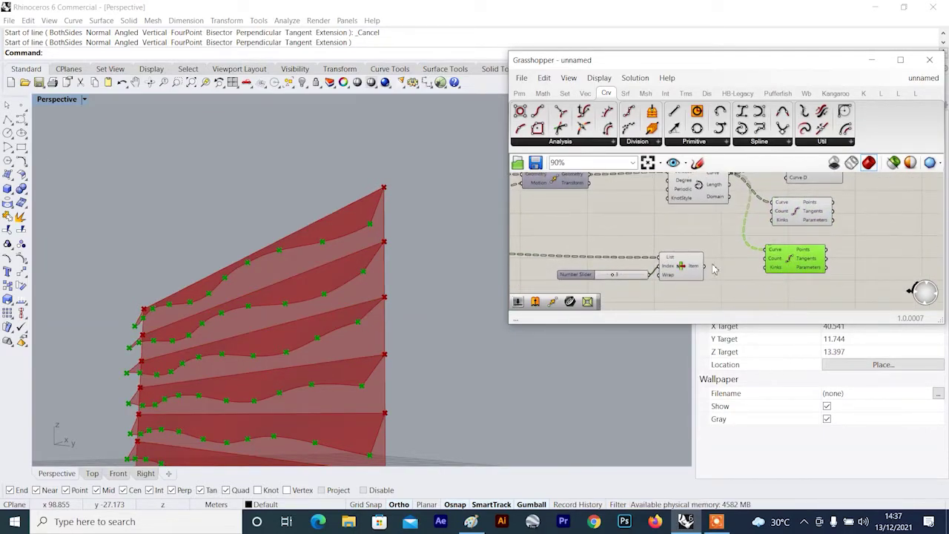
left_click_drag(704, 265, 844, 258)
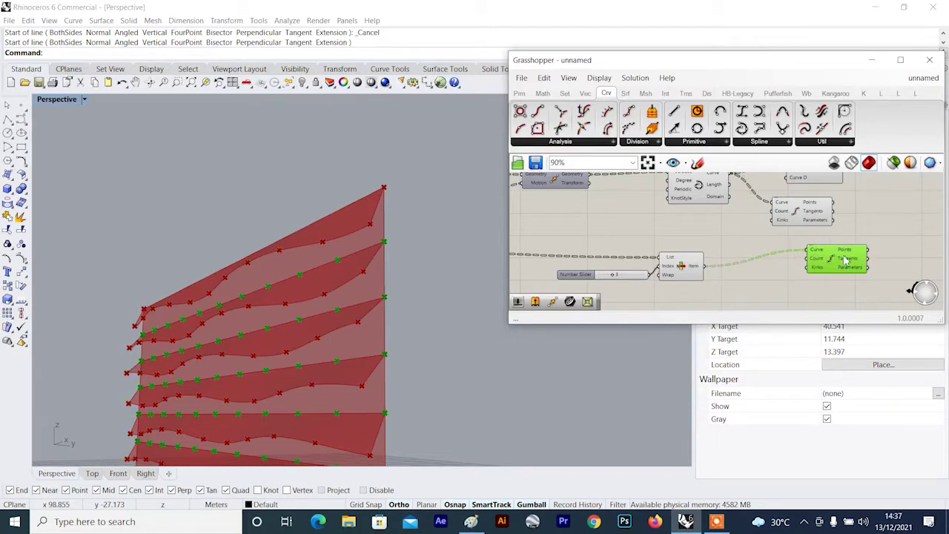
- Arrange the two Divide Curve components one above the other and check the division points on the strips
left_click_drag(810, 212, 847, 219)
right_click_drag(878, 214, 854, 223)
left_click_drag(825, 223, 806, 229)
left_click_drag(831, 258, 821, 260)
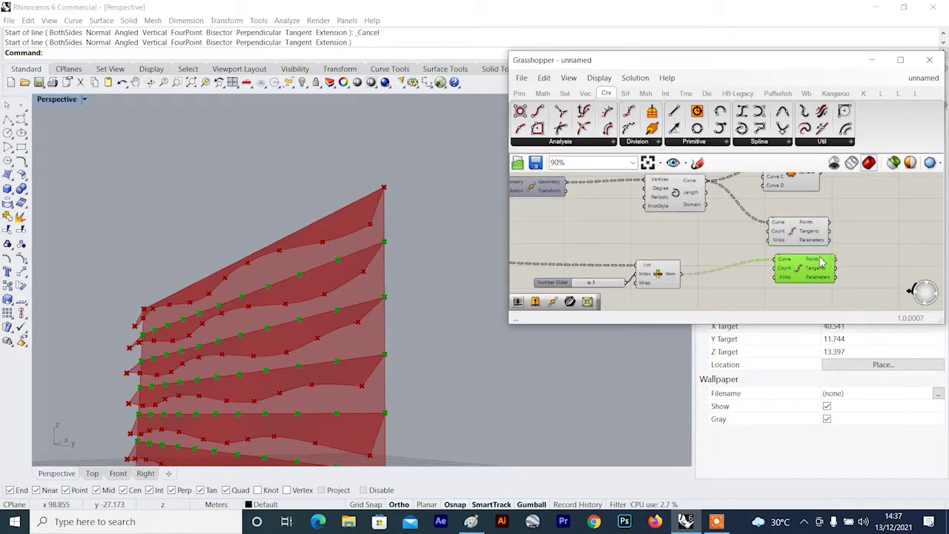
left_click(702, 227)
right_click_drag(370, 258, 363, 232)
scroll(355, 241, "up", 4)
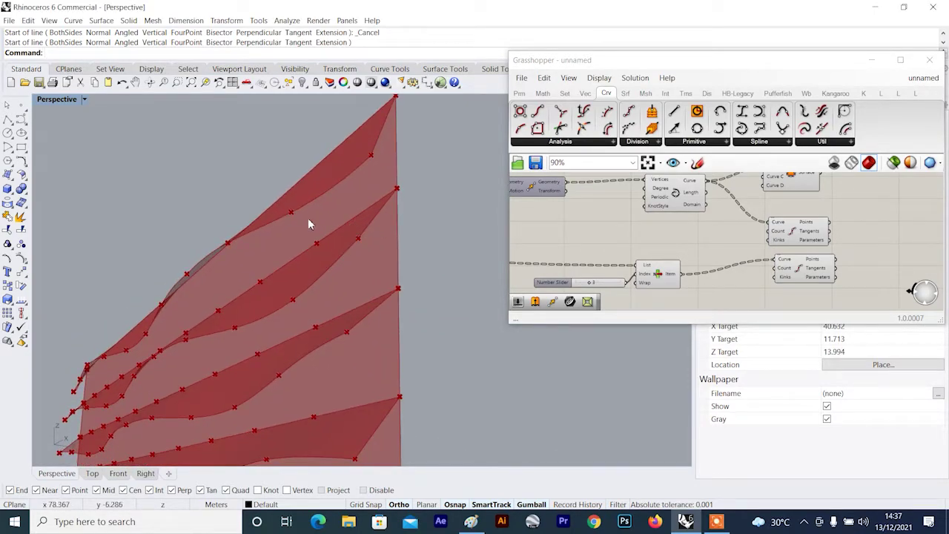
- Add a Line component and connect the Points of the two Divide Curve components to its Start Point and End Point
right_click_drag(821, 238, 678, 261)
double_click(733, 273)
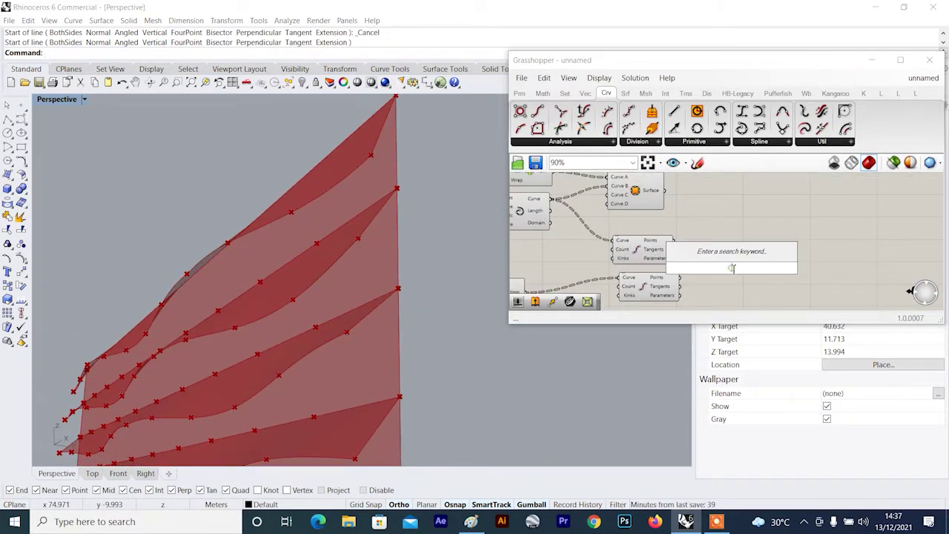
type("li")
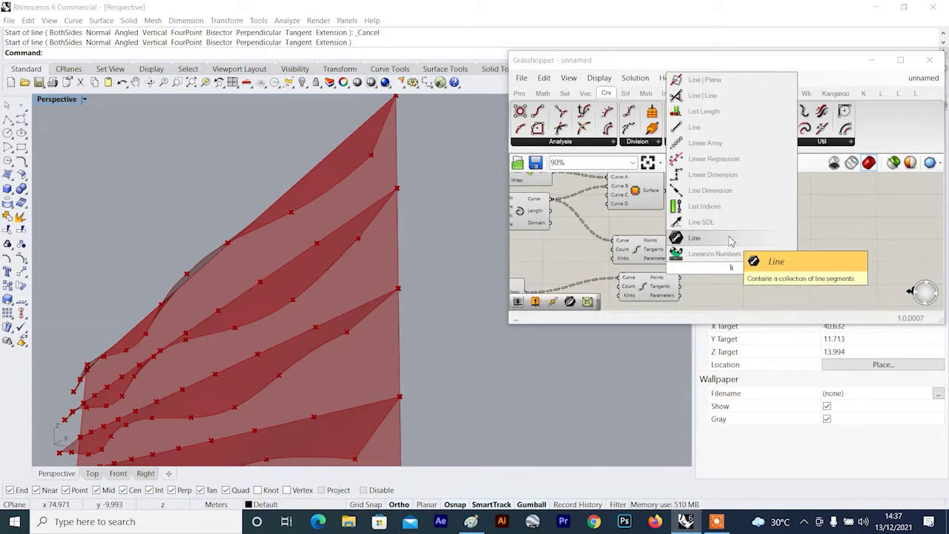
left_click(729, 239)
scroll(683, 261, "up", 2)
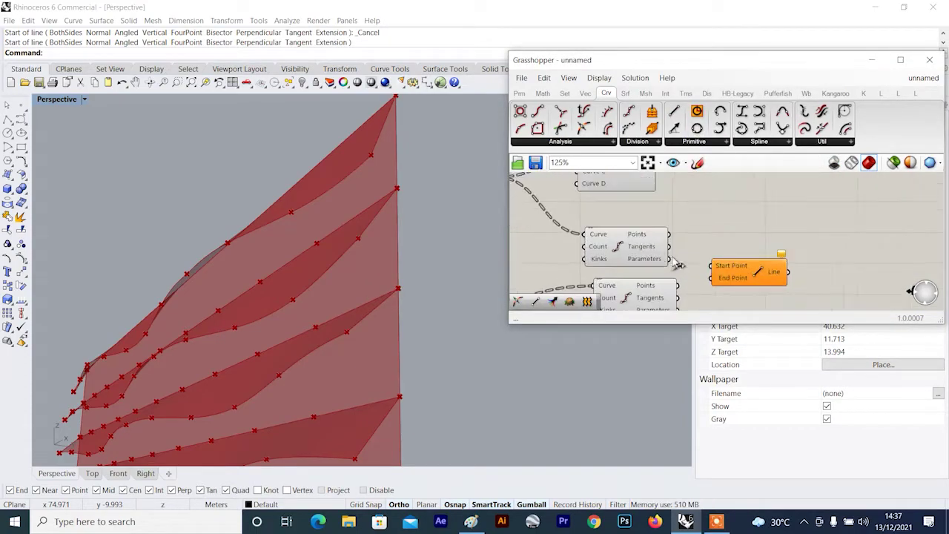
left_click(665, 243)
left_click_drag(668, 234, 737, 271)
scroll(412, 302, "down", 5)
right_click_drag(406, 301, 329, 294)
scroll(616, 259, "down", 3)
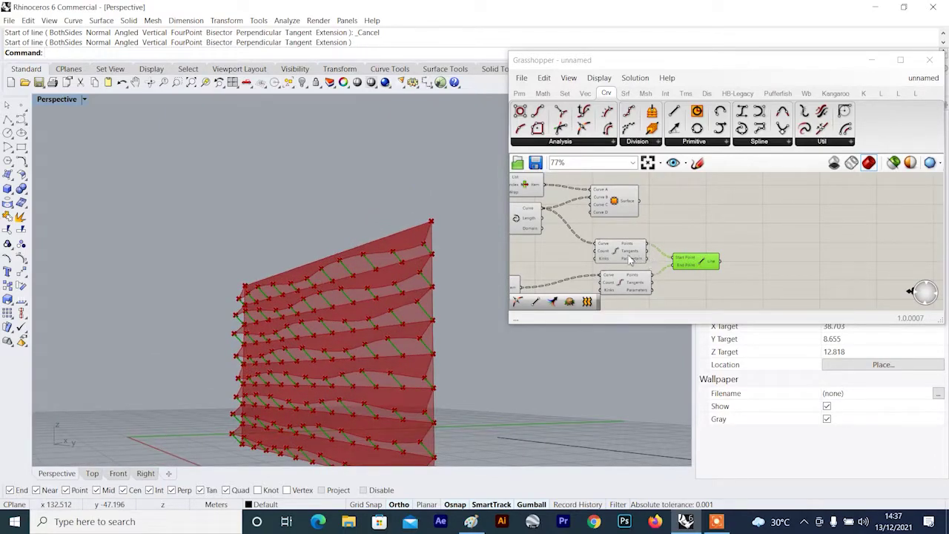
- Space out the two Divide Curve components and the Line component, leaving free canvas before the Count inputs
scroll(630, 260, "up", 1)
left_click_drag(712, 267, 753, 261)
scroll(644, 260, "up", 2)
left_click_drag(638, 260, 677, 261)
scroll(671, 261, "down", 3)
right_click_drag(670, 261, 701, 247)
left_click_drag(662, 266, 678, 242)
- Add a number slider of 30, connect it to the Count inputs of both Divide Curve components, and check the denser lines
scroll(589, 256, "up", 2)
double_click(589, 257)
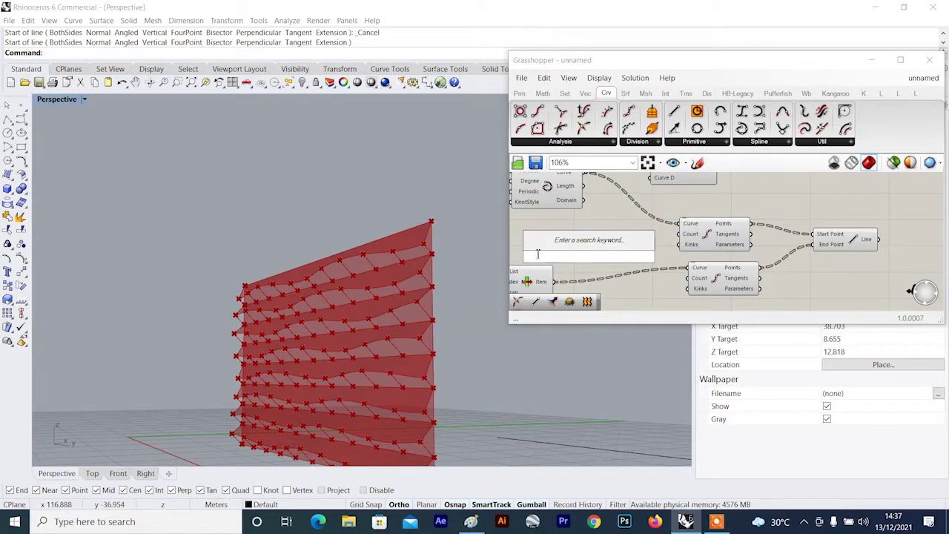
type("30")
key("Return")
scroll(624, 269, "up", 3)
left_click_drag(656, 255, 708, 234)
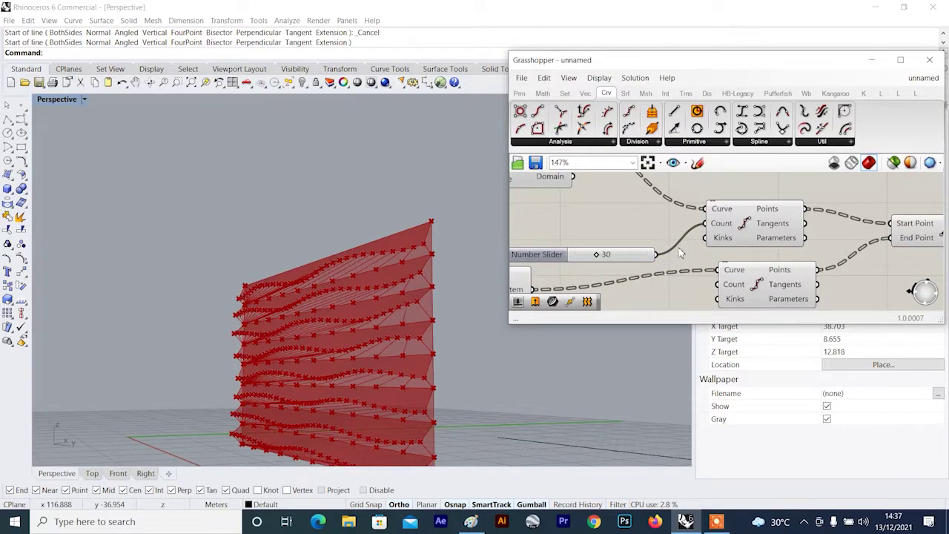
left_click_drag(656, 254, 717, 284)
left_click(296, 250)
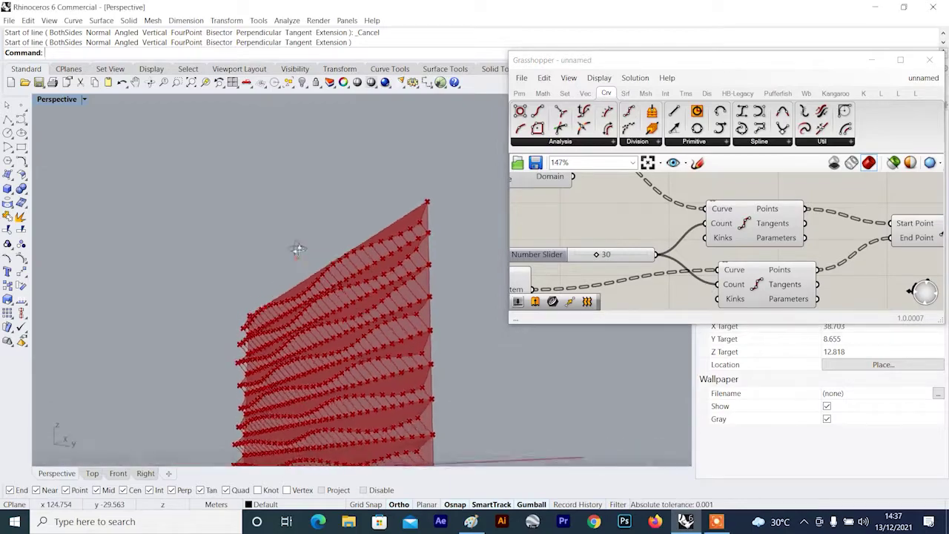
scroll(324, 280, "up", 5)
right_click_drag(324, 280, 415, 284)
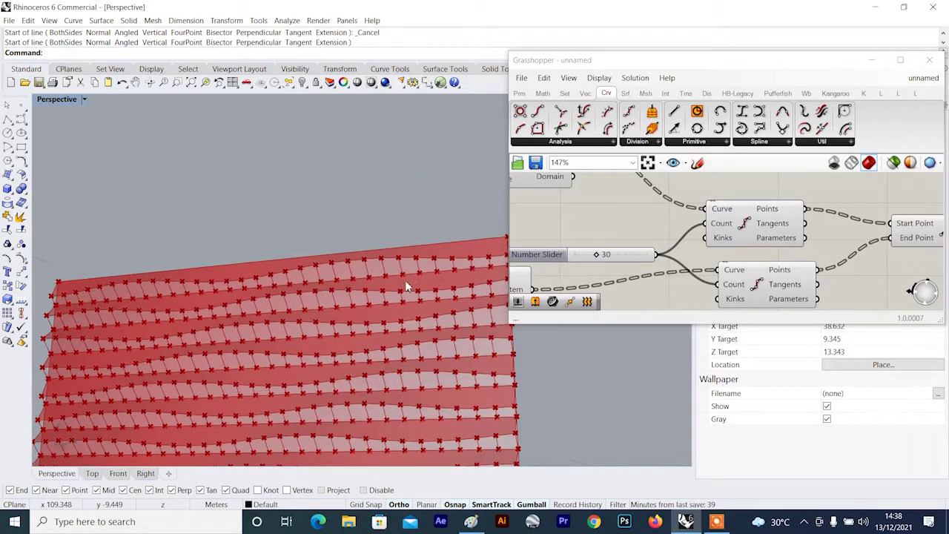
- Turn off the preview of the two Divide Curve components and reposition the Edge Surface component in line with the Line component
scroll(676, 237, "down", 4)
scroll(676, 238, "down", 1)
left_click_drag(721, 217, 540, 278)
right_click(744, 200)
left_click(771, 213)
left_click(784, 206)
left_click_drag(674, 201, 760, 235)
right_click_drag(450, 269, 328, 270)
scroll(752, 195, "up", 3)
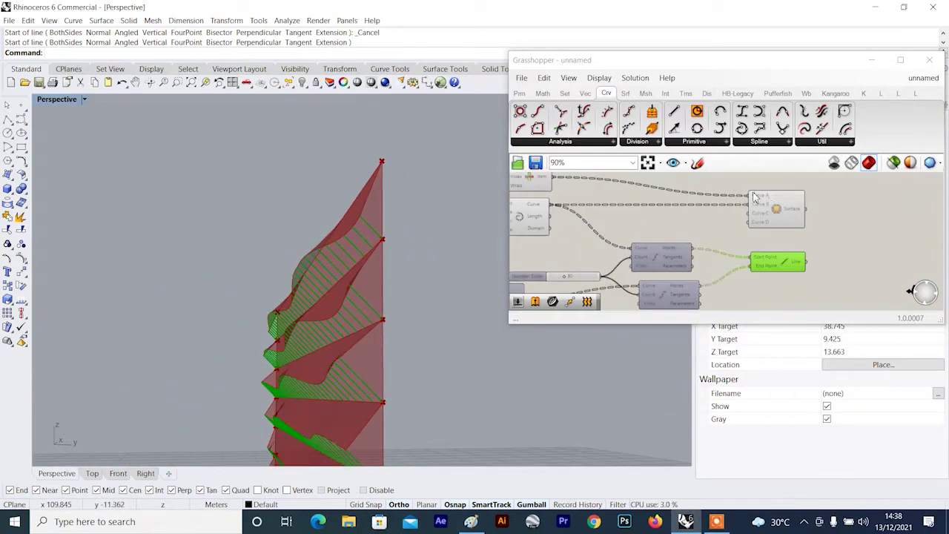
- Add an Extrude component and connect the Edge Surface's Surface output to its Base input
left_click(783, 201)
right_click_drag(863, 196, 803, 242)
left_click(803, 241)
scroll(788, 234, "up", 2)
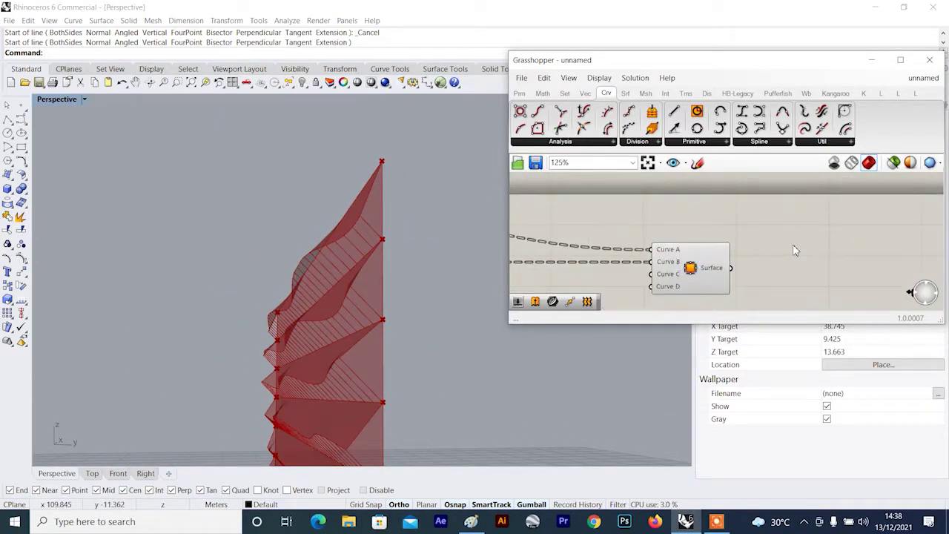
double_click(794, 251)
type("extr")
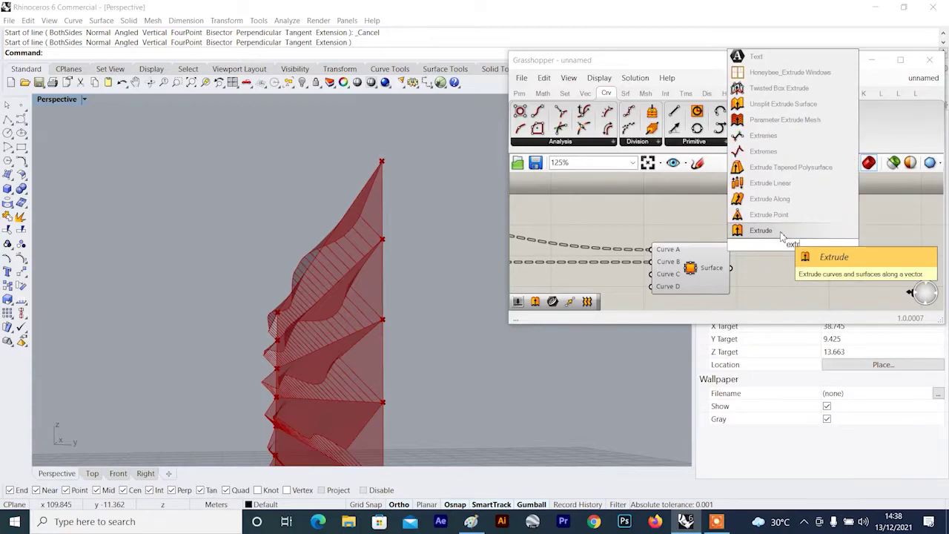
left_click(781, 231)
left_click_drag(731, 267, 843, 241)
- Turn off the Edge Surface component's preview and move the Extrude component further along the canvas
left_click(686, 252)
right_click_drag(688, 214, 689, 212)
right_click(714, 207)
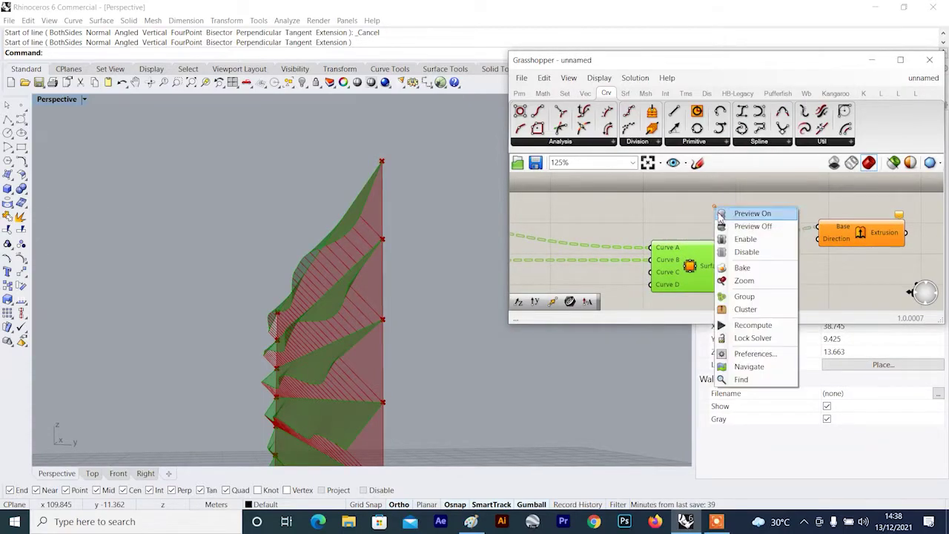
left_click(728, 226)
left_click_drag(844, 235, 881, 235)
right_click_drag(713, 212, 702, 232)
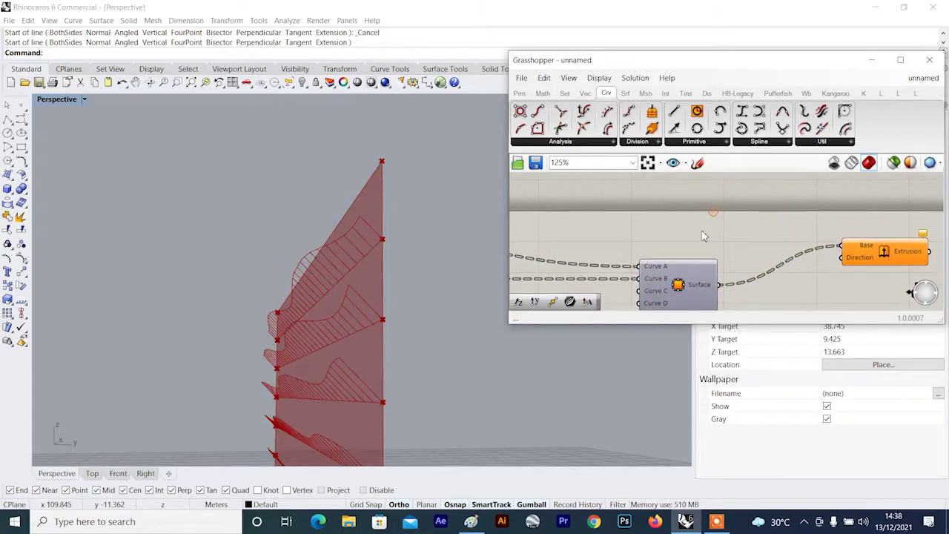
- Add a Unit Z component, connect it to the Extrude component's Direction input, and arrange the two components
scroll(703, 233, "up", 2)
double_click(703, 232)
type("z")
left_click(693, 215)
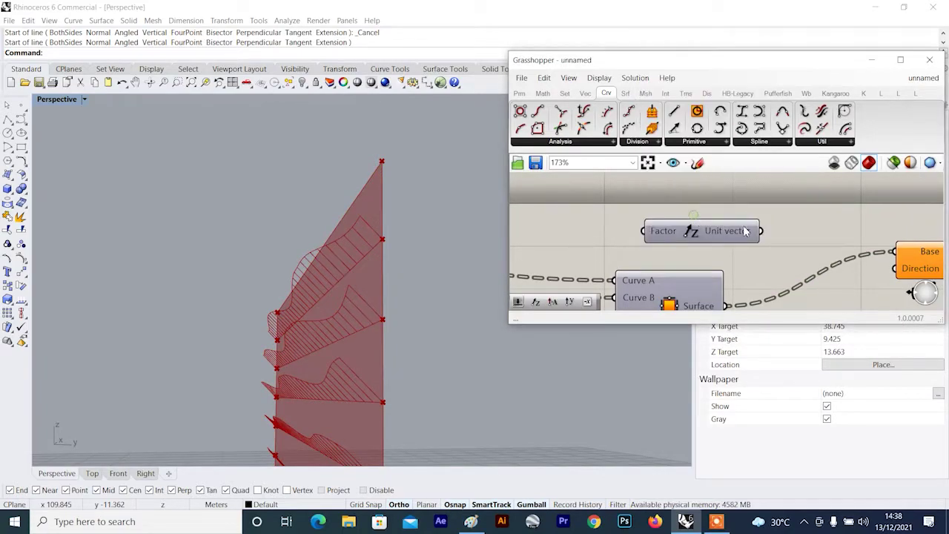
left_click_drag(763, 232, 895, 269)
scroll(660, 228, "down", 2)
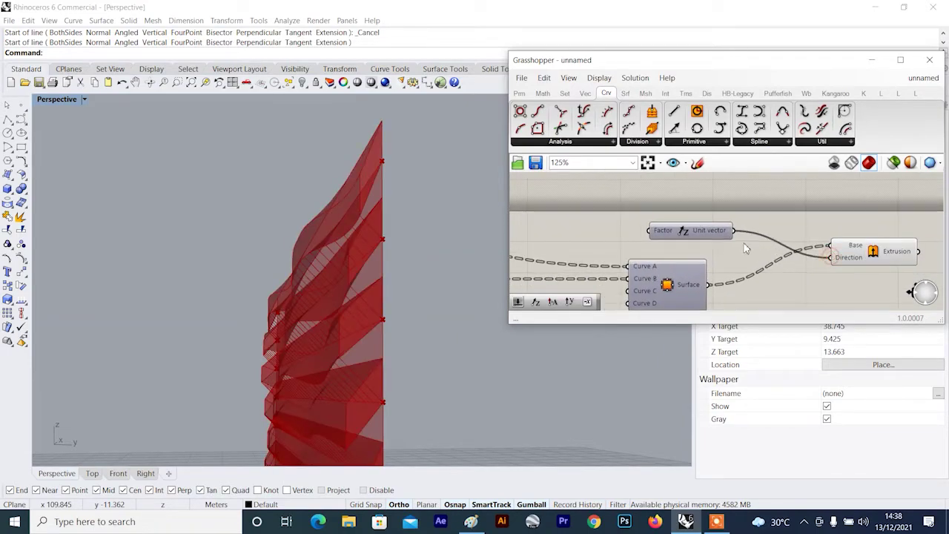
left_click_drag(720, 231, 775, 243)
left_click_drag(871, 262, 879, 234)
left_click_drag(746, 242, 762, 236)
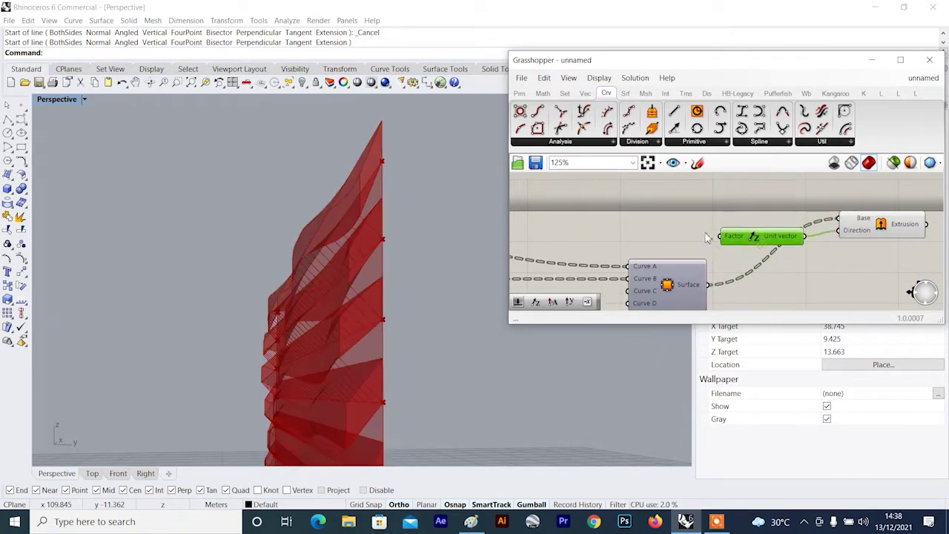
- Try a one-decimal number slider of 0.8 on the Unit Z Factor, lower it to 0.0, and delete the slider
double_click(654, 238)
type("0.")
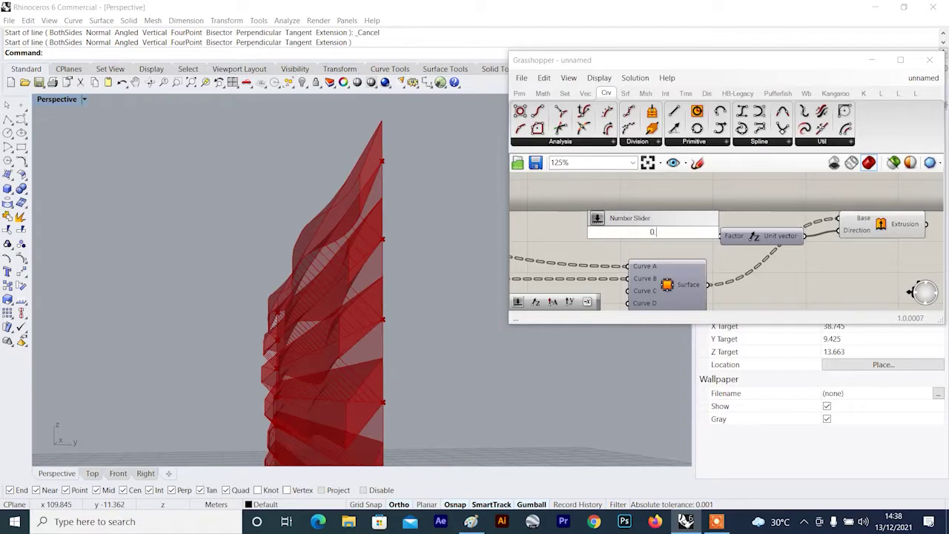
key("Return")
left_click_drag(628, 235, 587, 235)
left_click_drag(680, 236, 714, 238)
right_click_drag(208, 265, 272, 243)
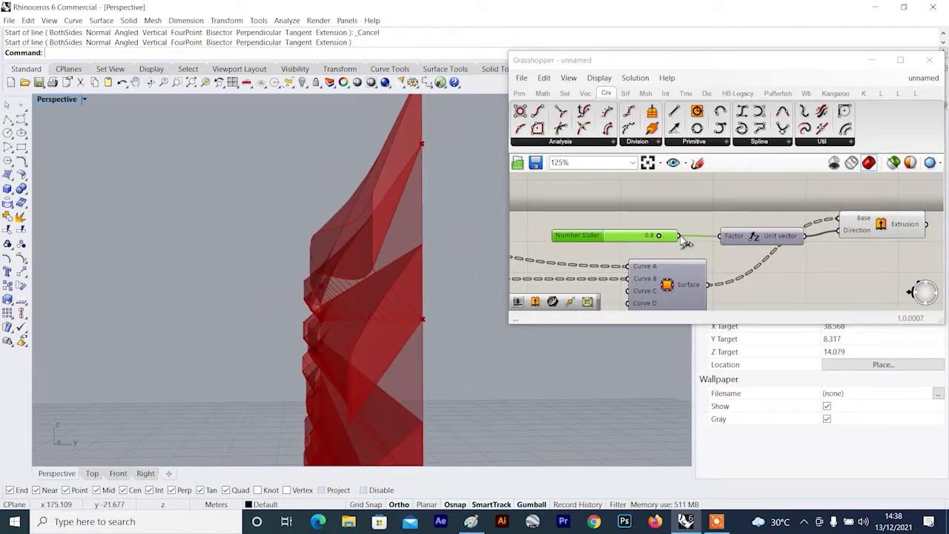
scroll(686, 242, "up", 2)
left_click_drag(660, 237, 598, 247)
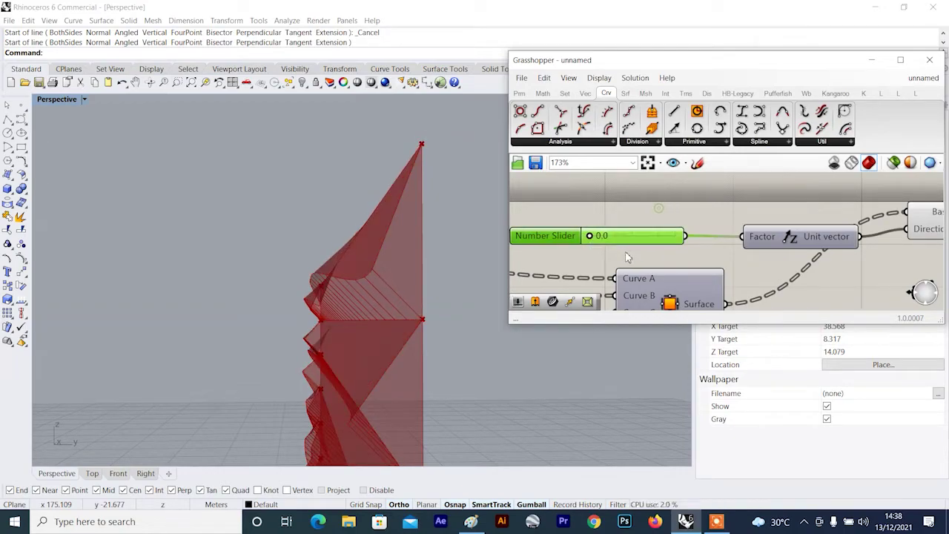
key("Delete")
- Add a number slider of 0.08, connect it to the Unit Z Factor input, and check the thin extrusion
double_click(627, 244)
type("0.0")
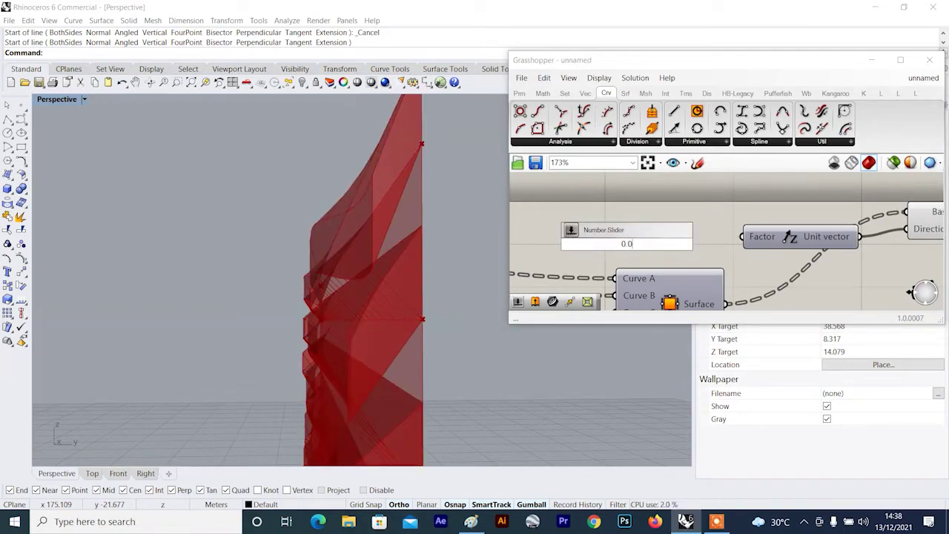
type("8")
key("Return")
left_click_drag(716, 244, 742, 237)
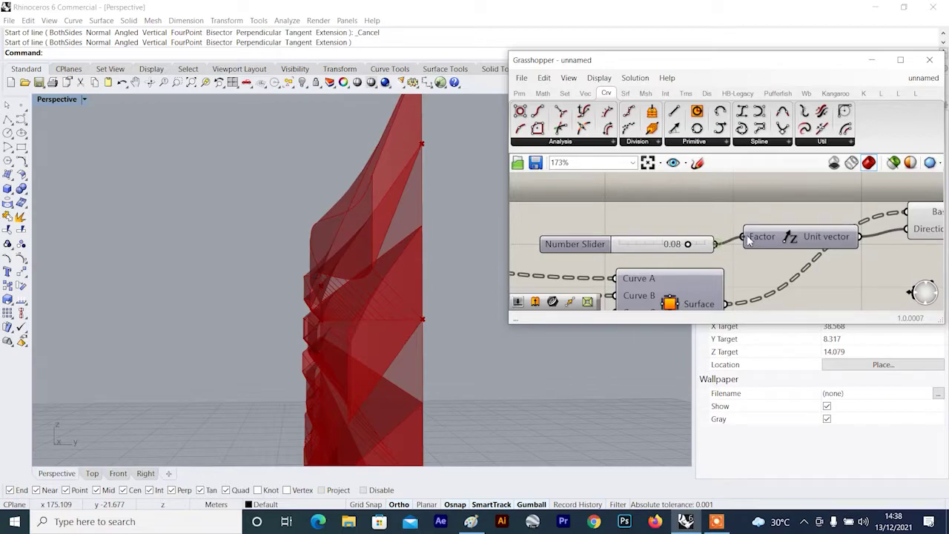
right_click_drag(356, 271, 337, 232)
scroll(347, 227, "up", 5)
scroll(337, 232, "down", 8)
scroll(705, 237, "down", 4)
- Select the Line component to highlight its connecting lines and examine them across the wall
right_click_drag(851, 234, 791, 244)
left_click(775, 241)
scroll(356, 285, "down", 6)
right_click_drag(359, 286, 332, 289)
right_click_drag(724, 289, 719, 271)
left_click(636, 297)
right_click_drag(356, 260, 382, 268)
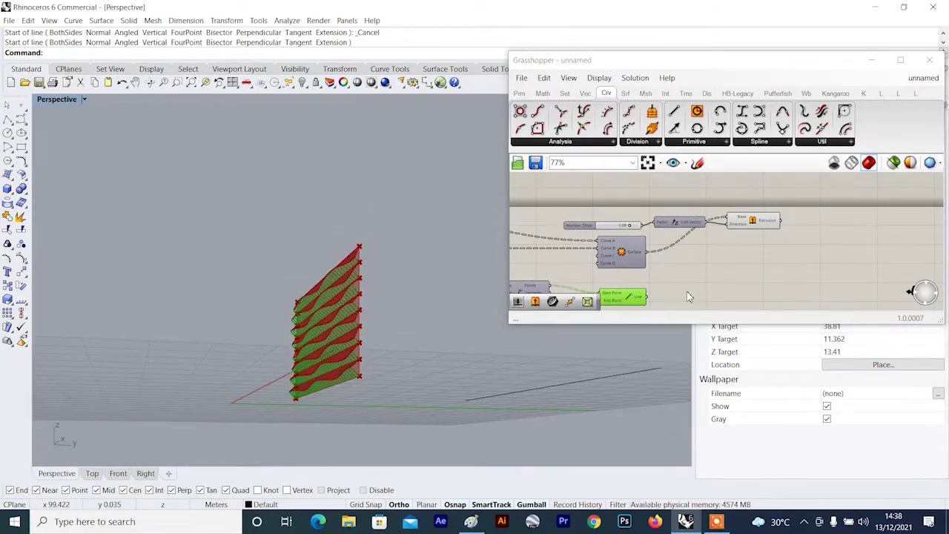
- Add a Pipe component, connect the Line output to its Curve input, and check the piped lines on the wall
right_click_drag(689, 297, 679, 259)
scroll(679, 259, "up", 3)
right_click_drag(358, 300, 358, 279)
scroll(357, 280, "up", 6)
right_click_drag(358, 280, 333, 271)
scroll(687, 261, "up", 1)
double_click(687, 261)
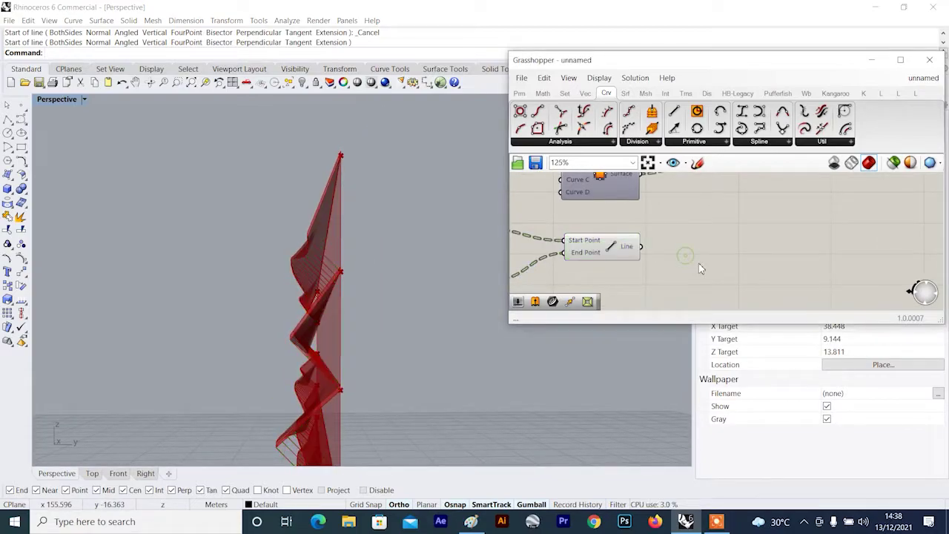
type("pipe")
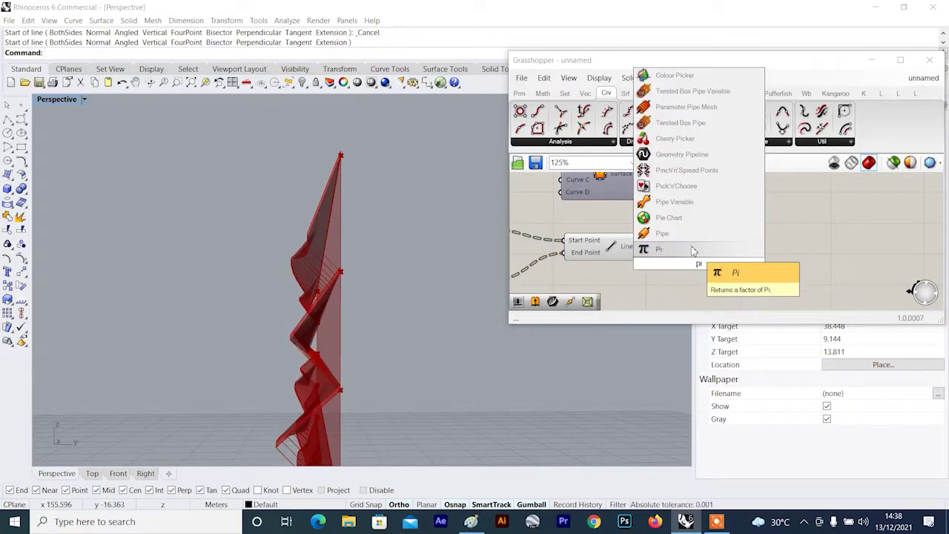
left_click(692, 247)
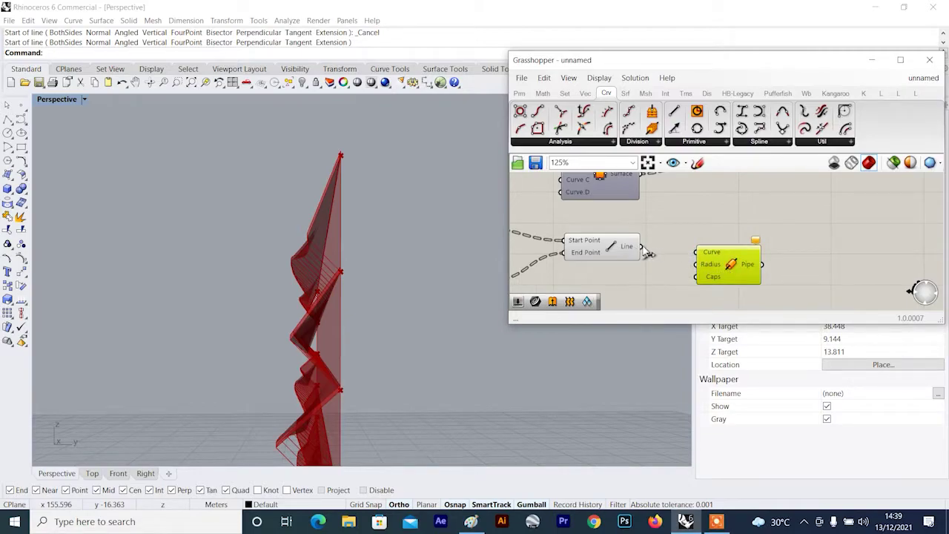
left_click_drag(642, 247, 695, 252)
right_click_drag(357, 265, 280, 281)
scroll(656, 275, "up", 3)
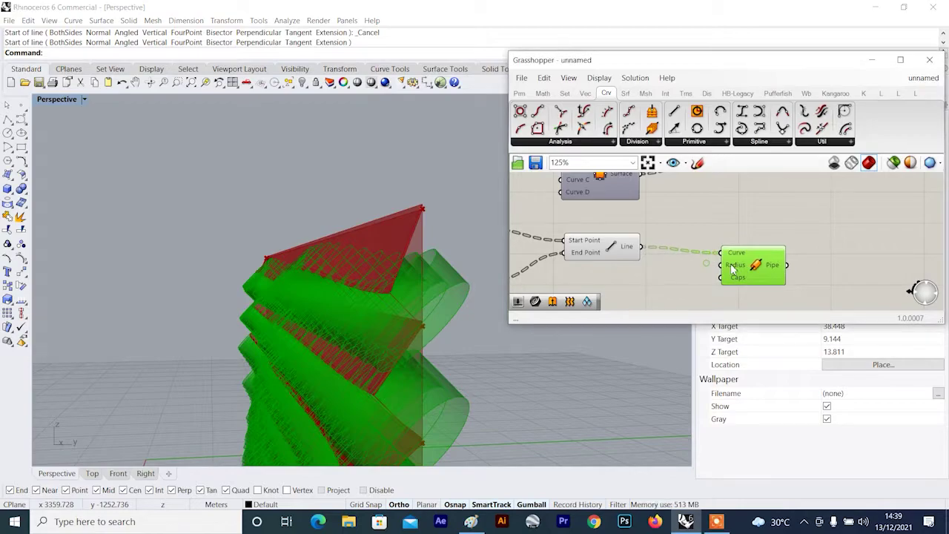
- Add a number slider of 0.06 and connect it to the Pipe component's Radius input
double_click(629, 284)
type("0.0")
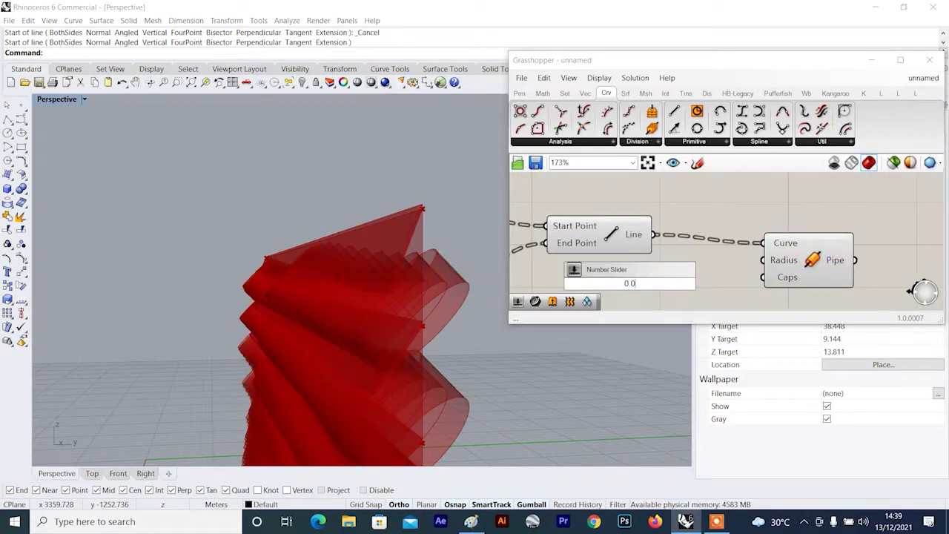
type("6")
key("Return")
left_click_drag(718, 283, 763, 259)
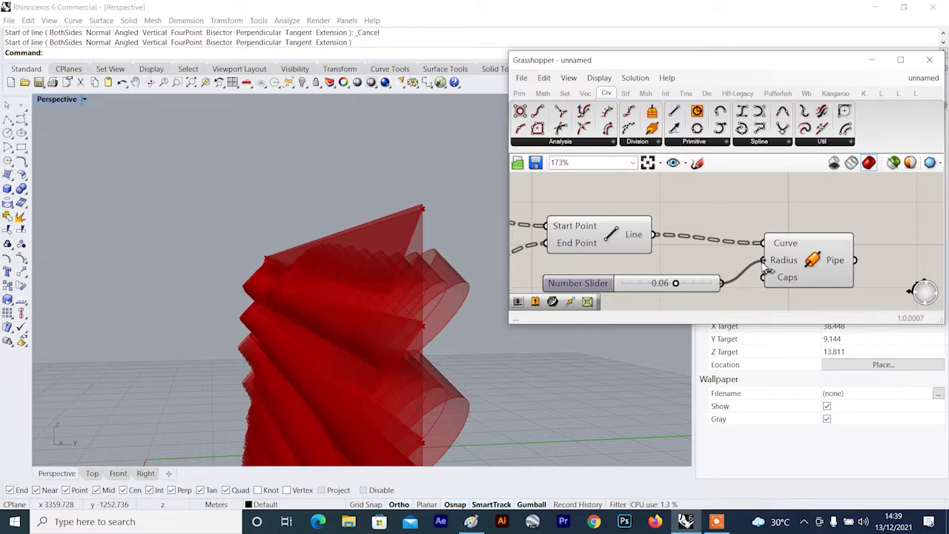
right_click_drag(416, 282, 466, 270)
scroll(663, 292, "up", 3)
- Examine the thin pipes on the wall and read the cap types available for the Pipe's Caps input
left_click(682, 284)
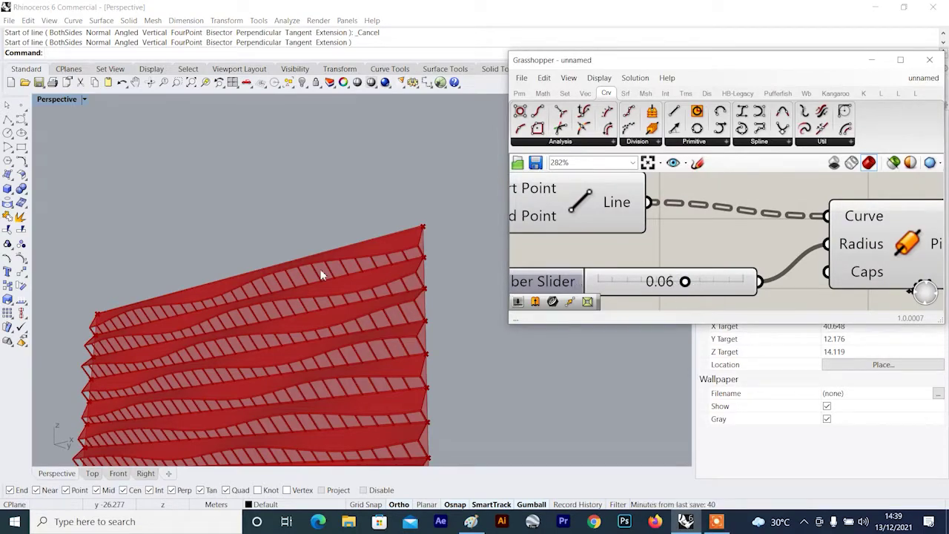
right_click_drag(322, 271, 215, 292)
scroll(826, 252, "down", 3)
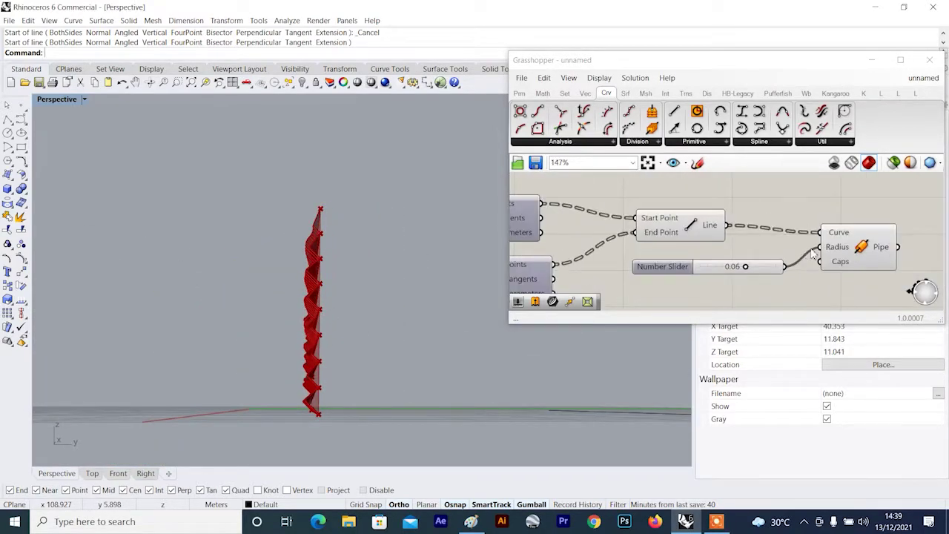
left_click(812, 255)
scroll(812, 264, "up", 2)
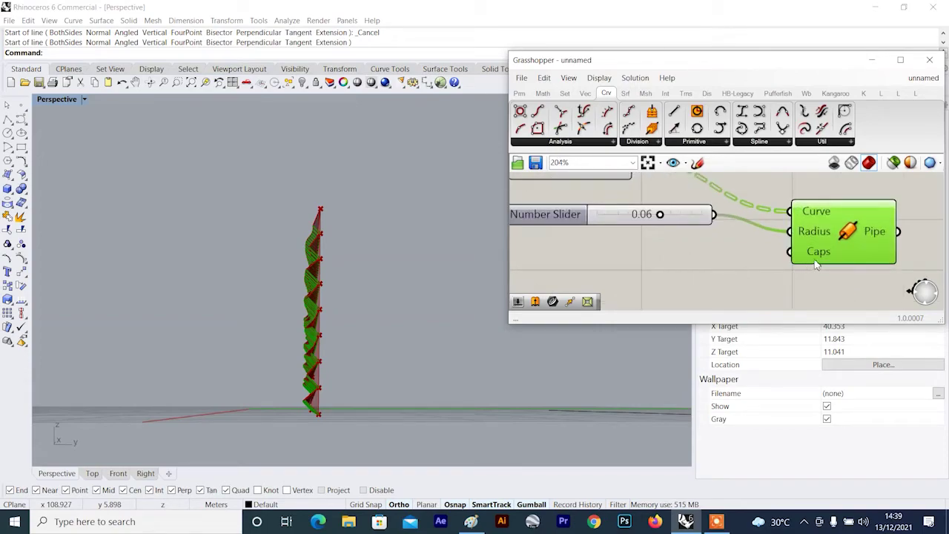
mouse_move(817, 266)
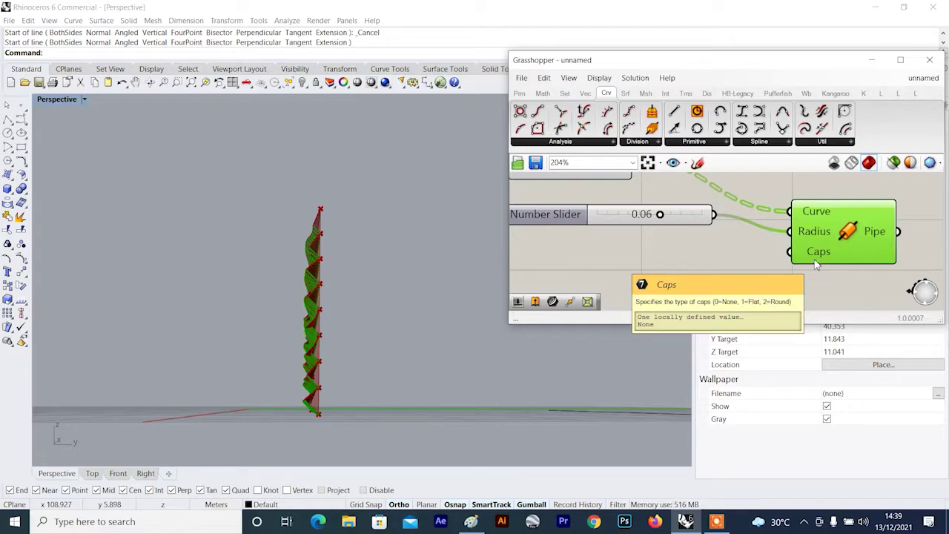
scroll(228, 223, "down", 5)
right_click_drag(229, 222, 377, 210)
scroll(270, 244, "up", 5)
scroll(316, 235, "up", 6)
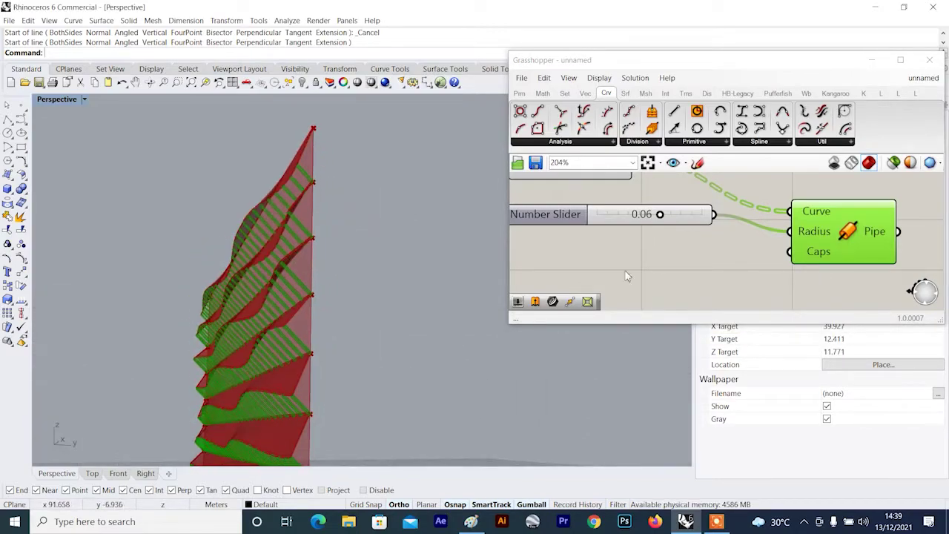
- Add a number slider of 1, connect it to the Pipe's Caps input for flat caps, and highlight the pipes
scroll(673, 292, "up", 1)
left_click(672, 290)
double_click(665, 259)
type("1")
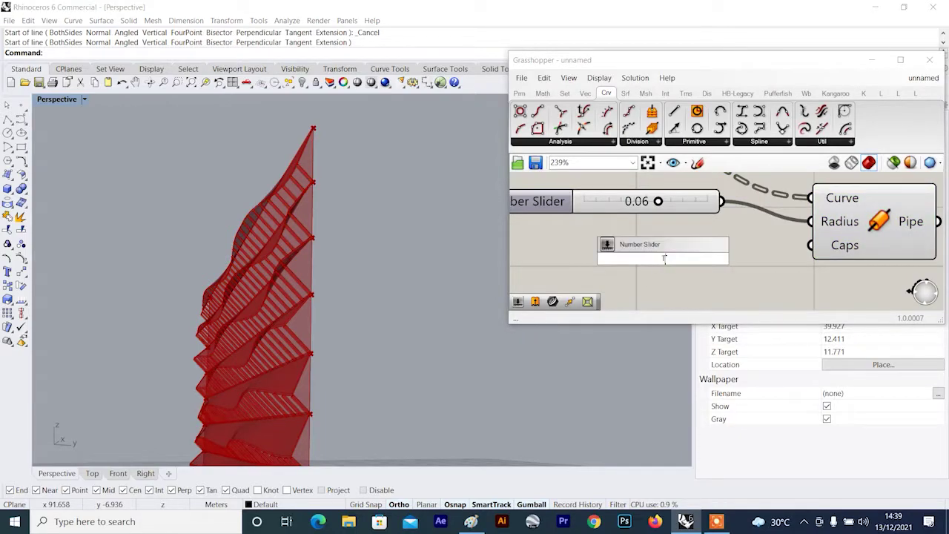
key("Return")
left_click_drag(785, 258, 831, 250)
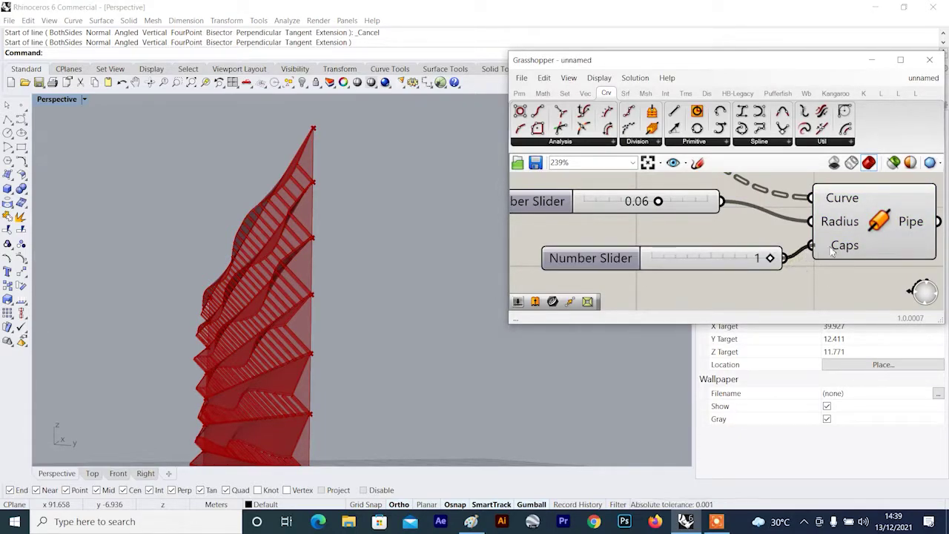
scroll(346, 284, "down", 10)
right_click_drag(345, 284, 323, 288)
left_click(822, 251)
scroll(783, 257, "down", 4)
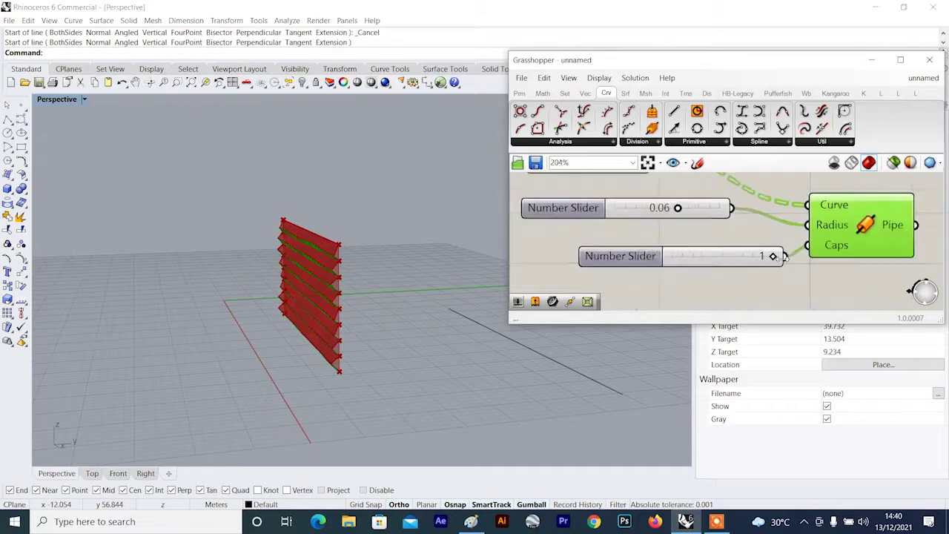
- Turn off the preview of the Line component that feeds the Pipe
scroll(782, 224, "down", 4)
left_click_drag(774, 201, 681, 271)
right_click(792, 184)
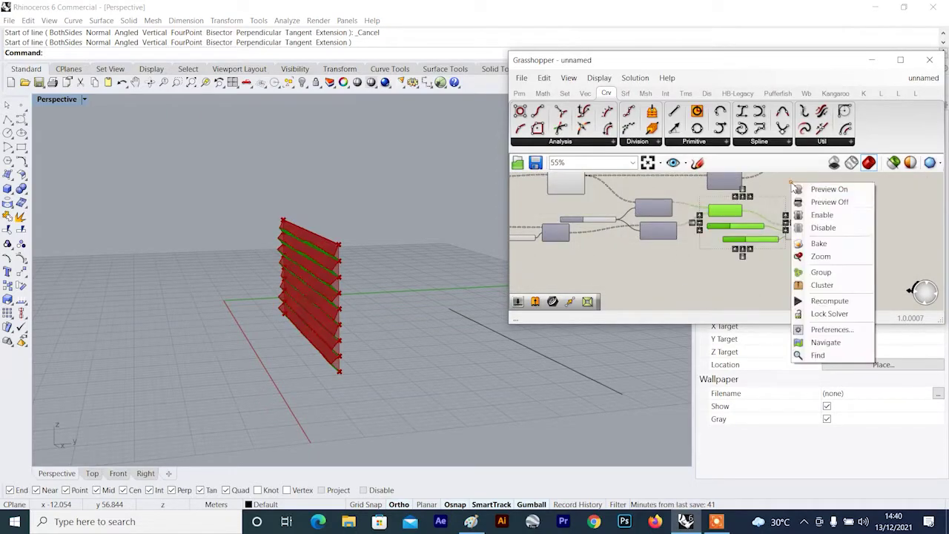
left_click(811, 203)
scroll(580, 204, "down", 4)
scroll(284, 244, "up", 6)
mouse_move(381, 237)
right_mouse_down()
mouse_move(284, 243)
mouse_move(373, 225)
right_mouse_up()
- Select the Interpolate component to highlight the wave curves and examine them on the wall
right_click(599, 201)
left_click(725, 192)
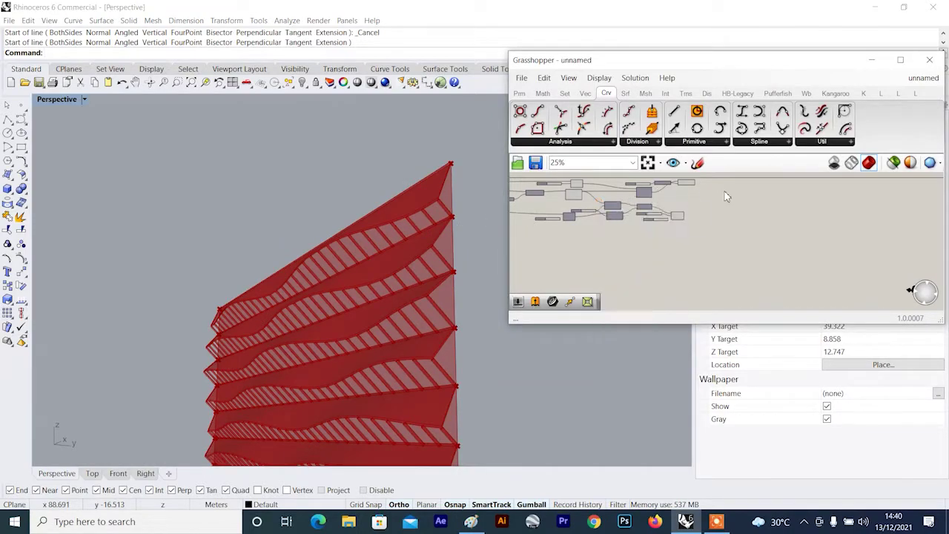
scroll(591, 190, "up", 3)
left_click(561, 198)
right_click_drag(474, 222, 393, 212)
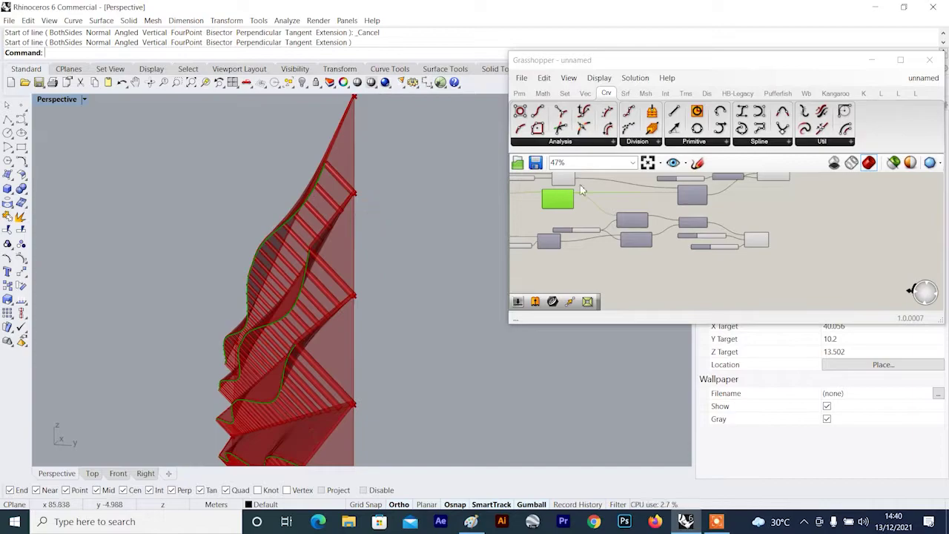
- Move the Pipe component further along the canvas and add the interpolated wave curves to its Curve input
scroll(768, 220, "up", 3)
left_click_drag(764, 250, 791, 242)
scroll(784, 241, "down", 4)
right_click_drag(718, 229, 680, 223)
scroll(680, 223, "up", 2)
scroll(552, 199, "up", 3)
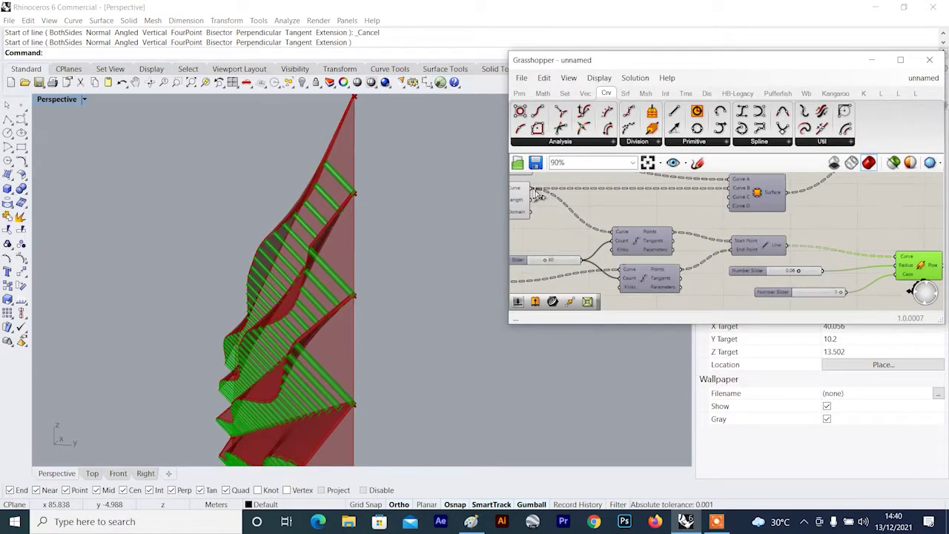
scroll(533, 188, "down", 2)
left_click_drag(533, 189, 821, 246)
scroll(794, 242, "up", 4)
scroll(805, 243, "up", 3)
scroll(800, 232, "up", 3)
left_click(766, 193)
scroll(765, 226, "down", 3)
right_click_drag(395, 218, 378, 240)
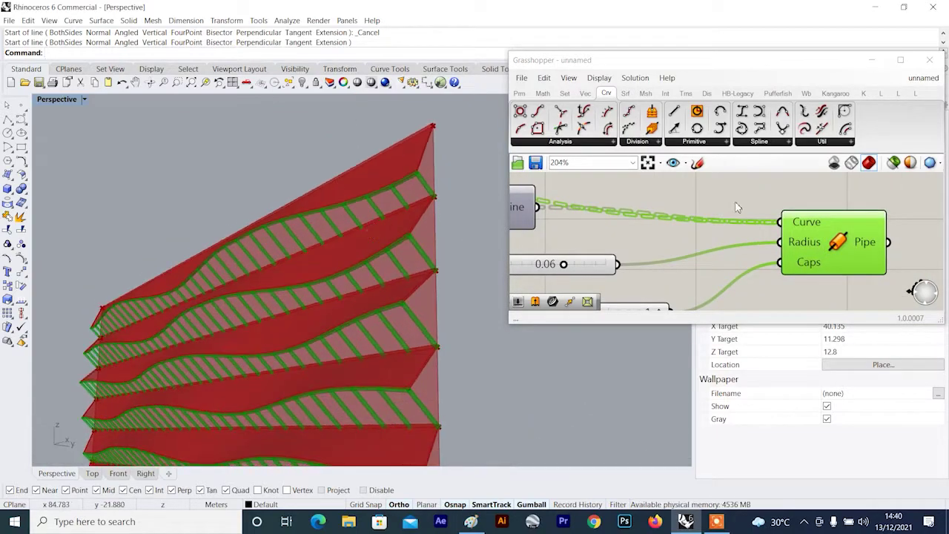
- Turn on the preview of the List Item holding the edges and add its curves to the Pipe's Curve input
scroll(571, 244, "down", 5)
scroll(571, 243, "down", 3)
right_click_drag(577, 244, 677, 251)
scroll(606, 256, "up", 2)
scroll(580, 251, "up", 2)
left_click(579, 247)
middle_click(577, 245)
left_click(565, 206)
left_click(599, 256)
left_click(575, 243)
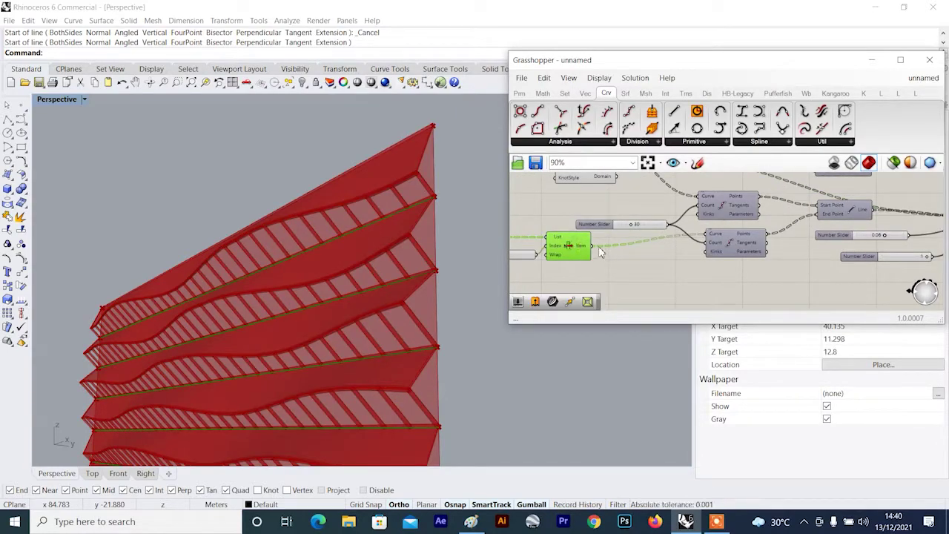
scroll(599, 253, "down", 4)
scroll(774, 248, "up", 6)
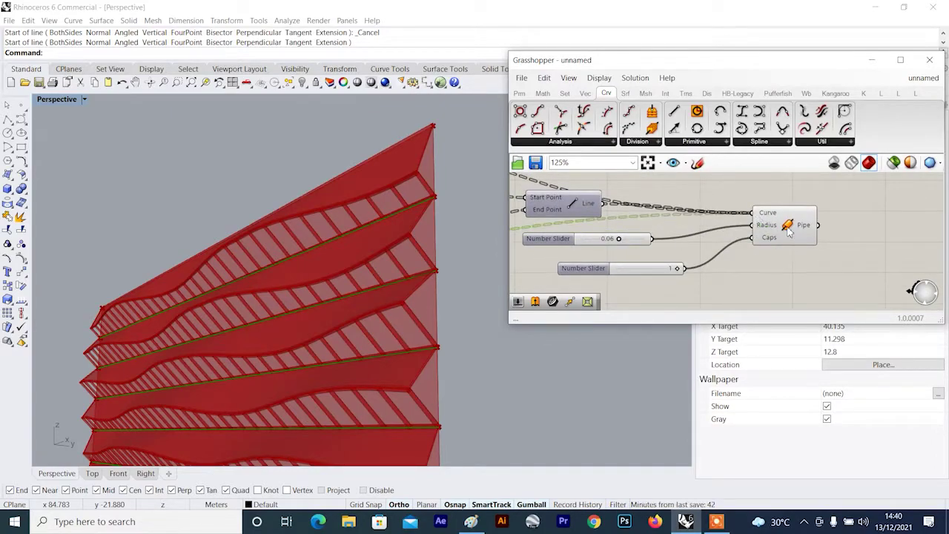
- Highlight the Pipe component and examine the pipes running along the wave curves and edges of the wall
left_click(806, 231)
scroll(365, 258, "down", 8)
right_click_drag(357, 260, 394, 272)
scroll(307, 266, "up", 8)
left_click(706, 194)
scroll(796, 249, "down", 3)
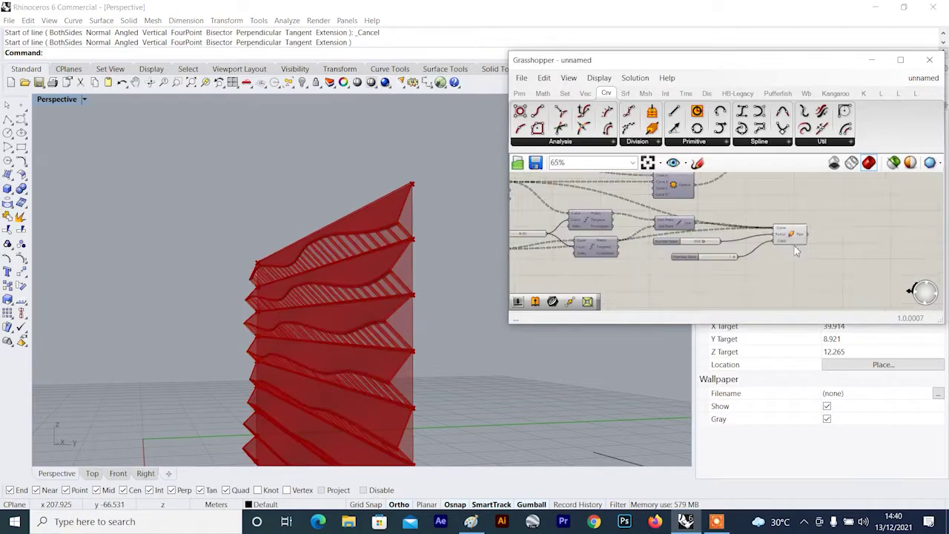
scroll(786, 251, "up", 4)
left_click(721, 231)
left_click_drag(715, 283, 710, 265)
left_click(736, 249)
- Turn off the preview of all components upstream of the final extrusions and the Pipe
scroll(736, 245, "up", 1)
scroll(735, 245, "down", 4)
scroll(699, 201, "down", 3)
left_click_drag(696, 194, 517, 276)
right_click(697, 190)
left_click(736, 209)
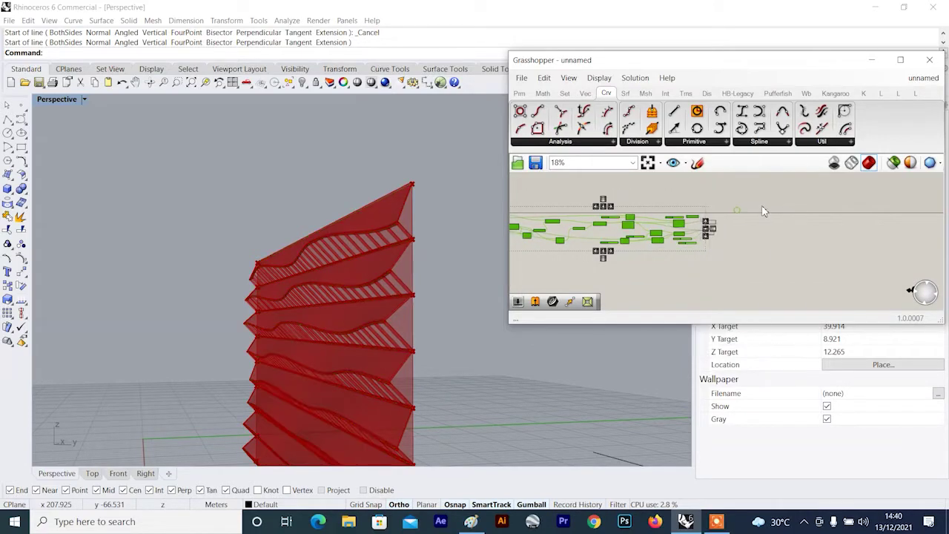
left_click(758, 217)
- Add an Extrude component above the first wall extrusion and connect that extrusion's output to its Base input
scroll(756, 222, "up", 8)
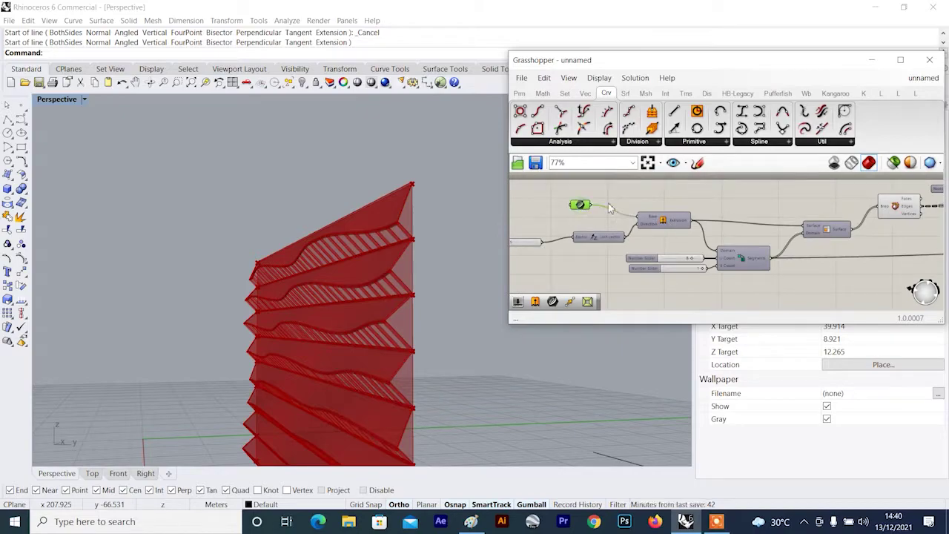
right_click(614, 191)
key("Escape")
scroll(638, 238, "up", 2)
double_click(643, 245)
type("extr")
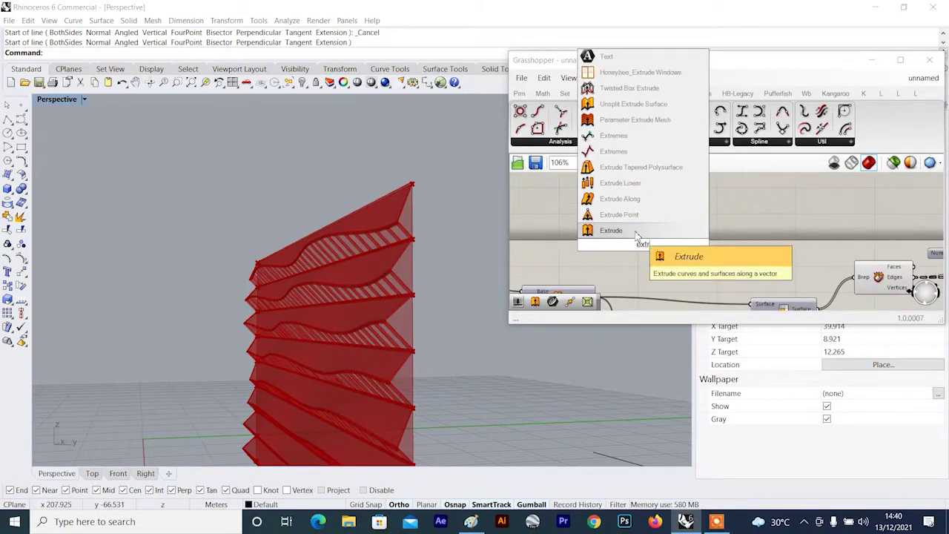
left_click(641, 231)
left_click_drag(643, 245, 669, 247)
scroll(620, 271, "down", 2)
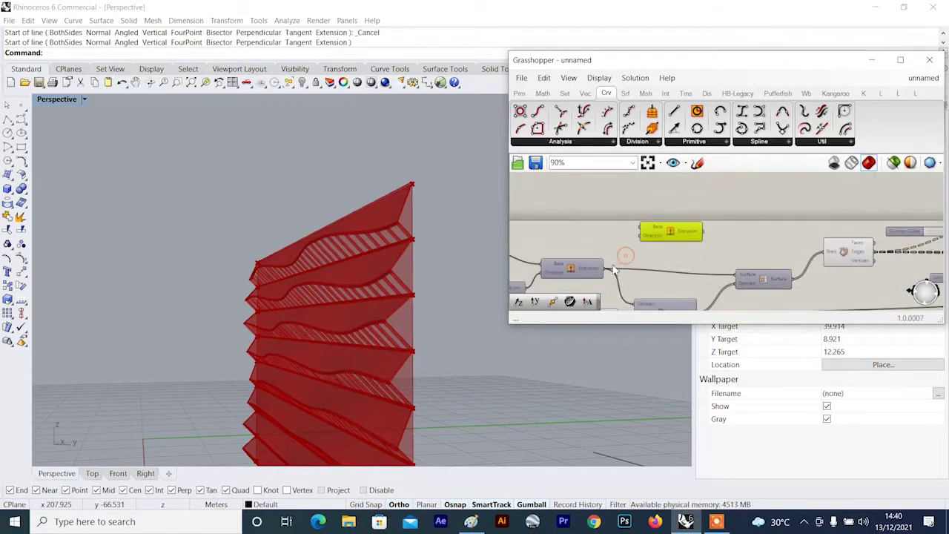
scroll(577, 228, "up", 3)
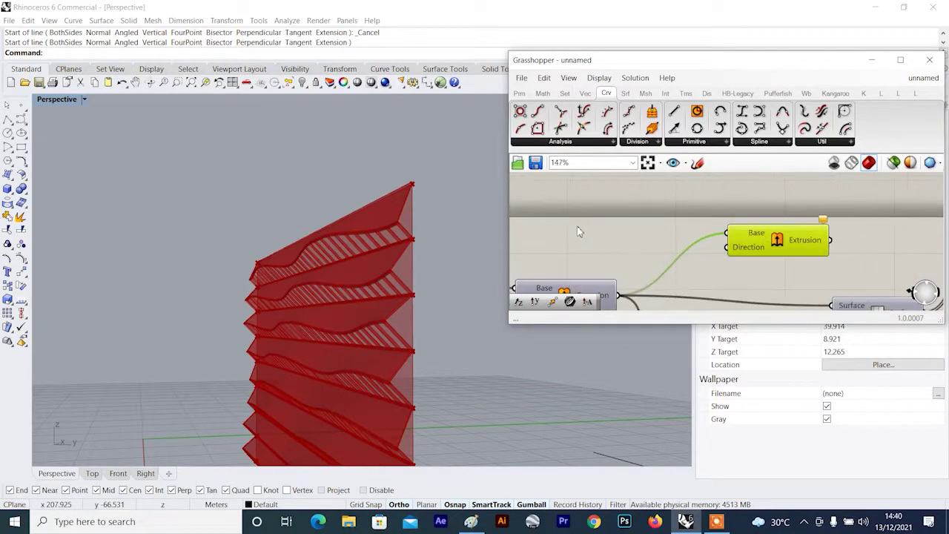
- Add a Unit Y vector, connect it to the new Extrude's Direction input, and check the direction in the Perspective viewport
double_click(577, 227)
type("y")
key("Return")
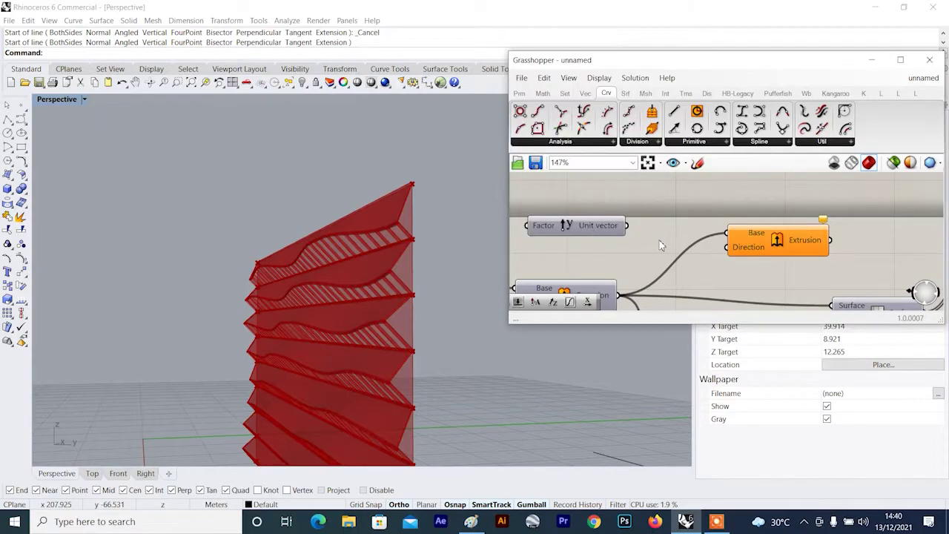
left_click_drag(710, 257, 725, 247)
left_click_drag(600, 226, 620, 240)
scroll(341, 259, "down", 4)
right_click_drag(341, 259, 326, 289)
scroll(315, 296, "down", 3)
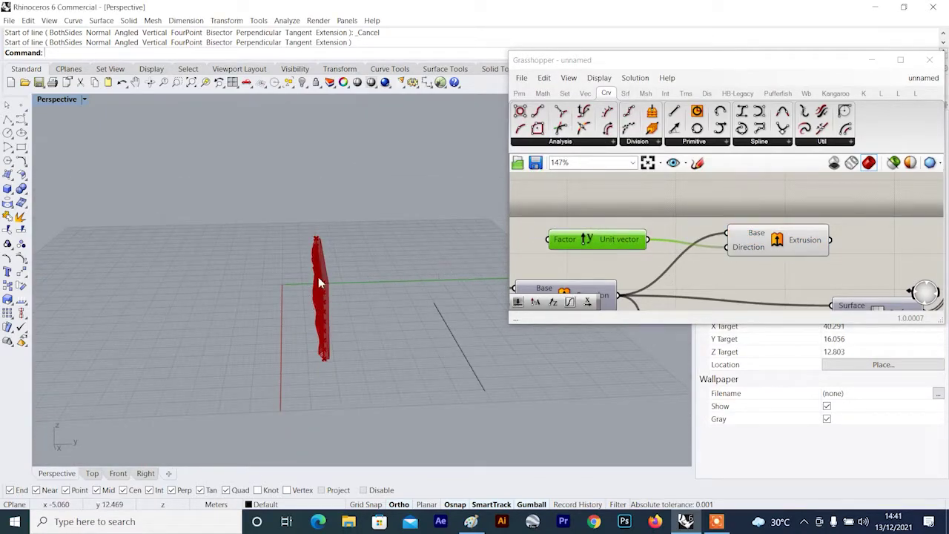
right_click_drag(259, 283, 268, 273)
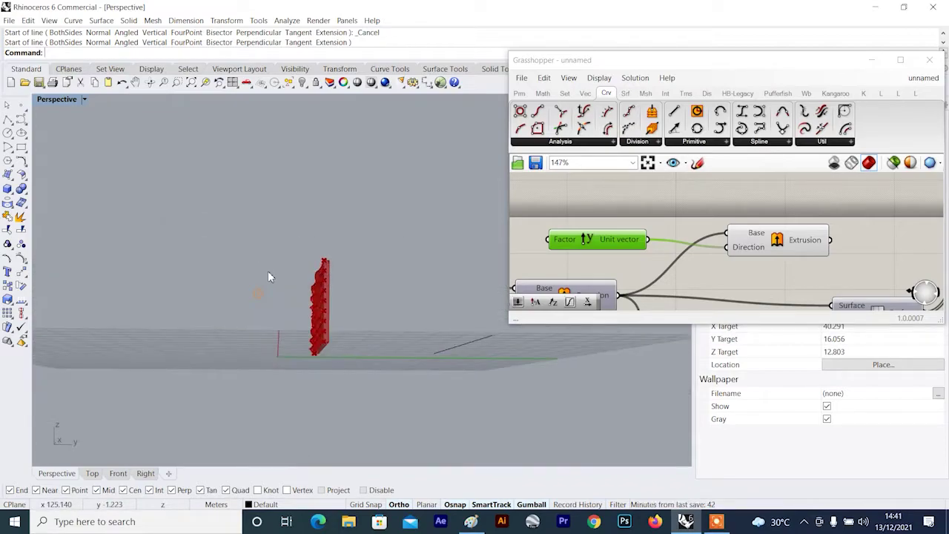
right_click_drag(319, 151, 348, 250)
scroll(602, 252, "down", 3)
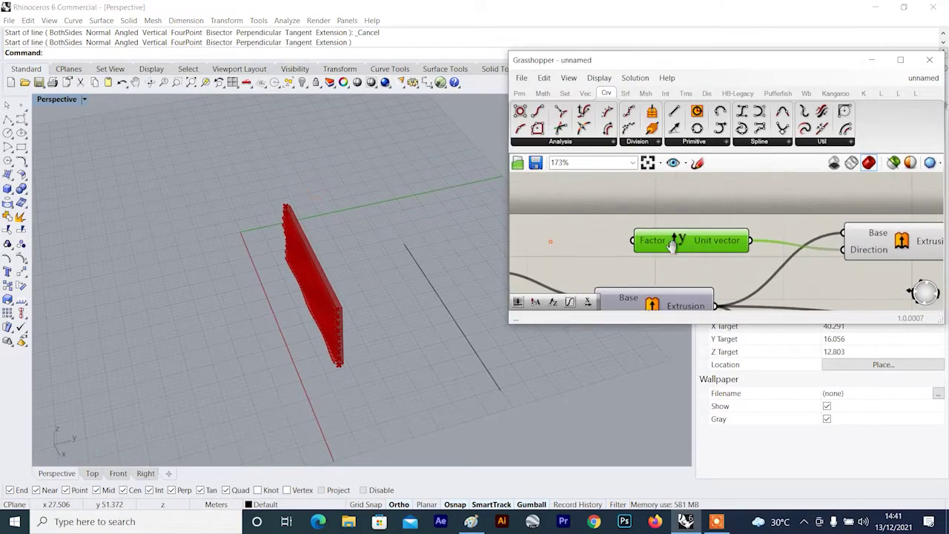
scroll(599, 243, "up", 3)
double_click(597, 244)
type("0")
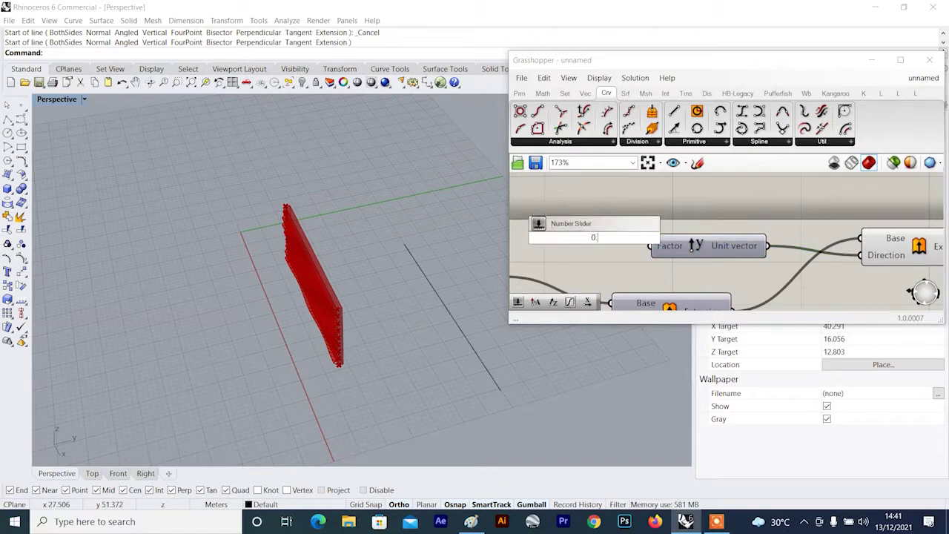
type(".12")
key("Return")
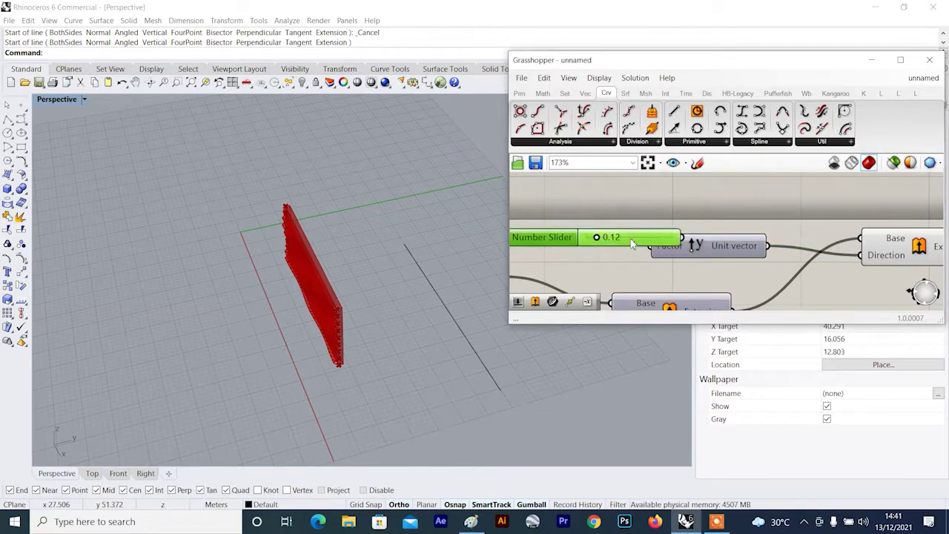
scroll(586, 227, "up", 1)
left_click_drag(572, 234, 544, 279)
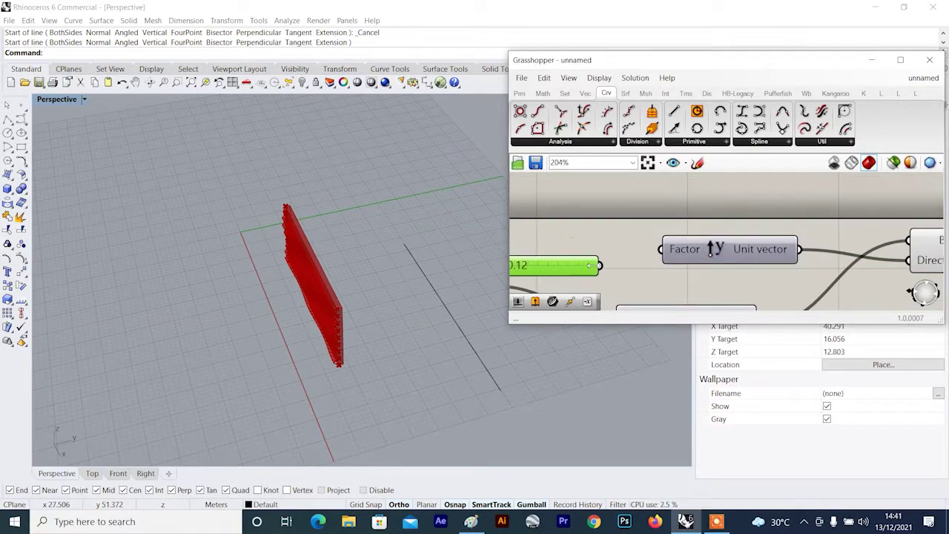
key("Delete")
- Add a number slider of 0.15 and connect it to the Unit Y vector's Factor input
double_click(597, 248)
type("0")
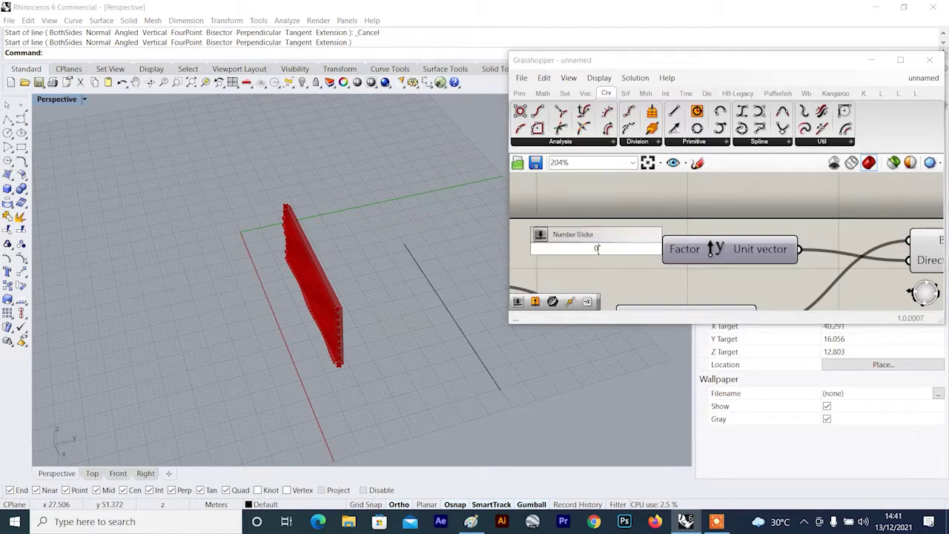
type(".15")
key("Return")
left_click_drag(629, 260, 550, 259)
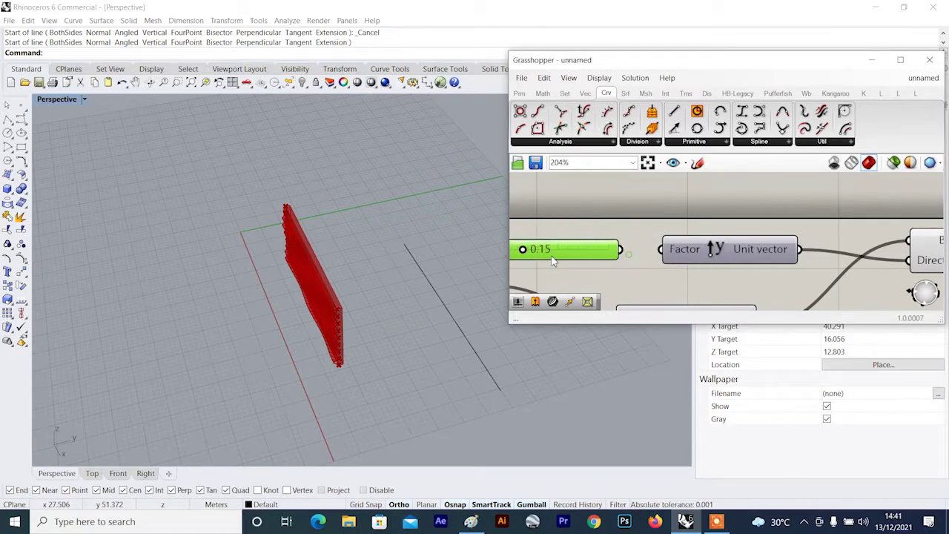
left_click_drag(662, 254, 662, 253)
scroll(662, 253, "down", 5)
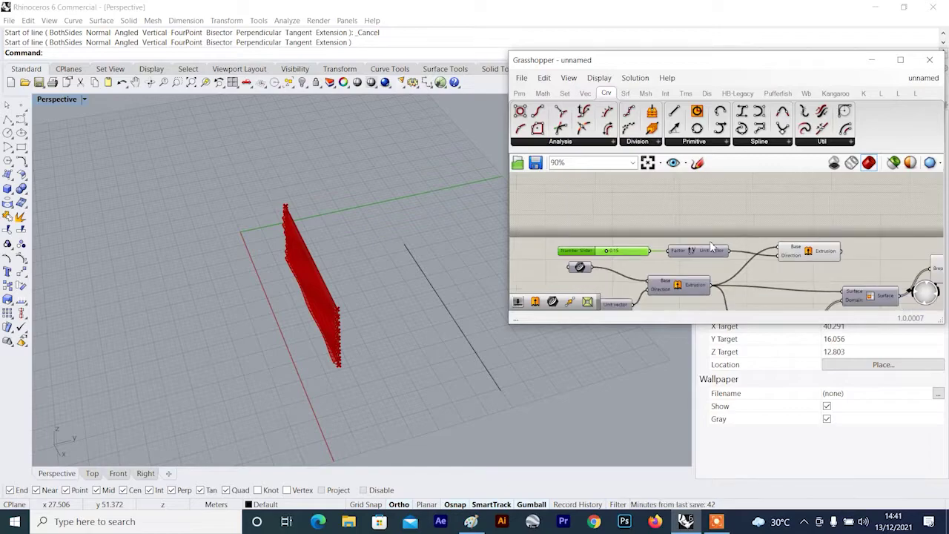
- Turn off the preview of the component that deconstructs the wall into faces, edges and vertices
left_click(776, 249)
right_click_drag(801, 243, 557, 231)
left_click(660, 249)
right_click(650, 201)
left_click(682, 220)
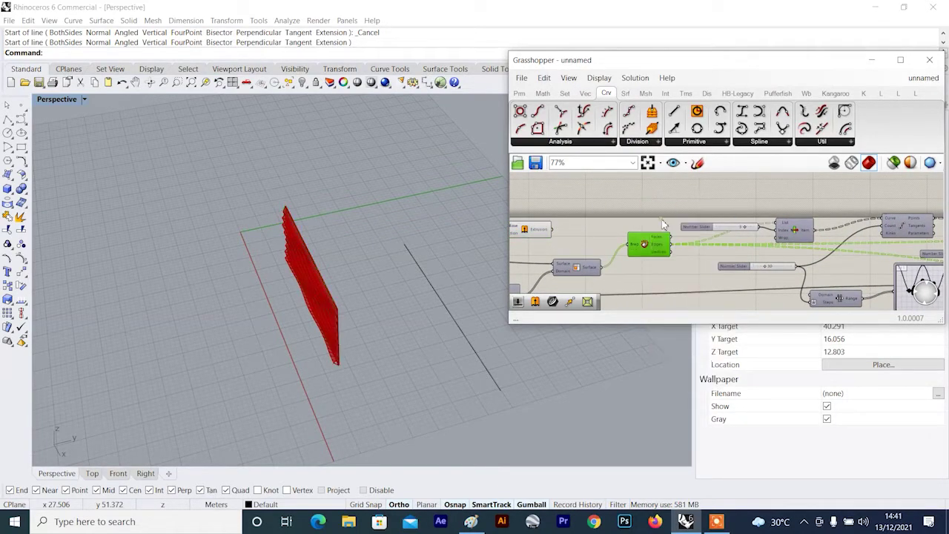
- Move the back wall's Extrusion component beside the other final components and highlight it on the wall
scroll(663, 221, "down", 6)
right_click(728, 208)
scroll(616, 215, "down", 3)
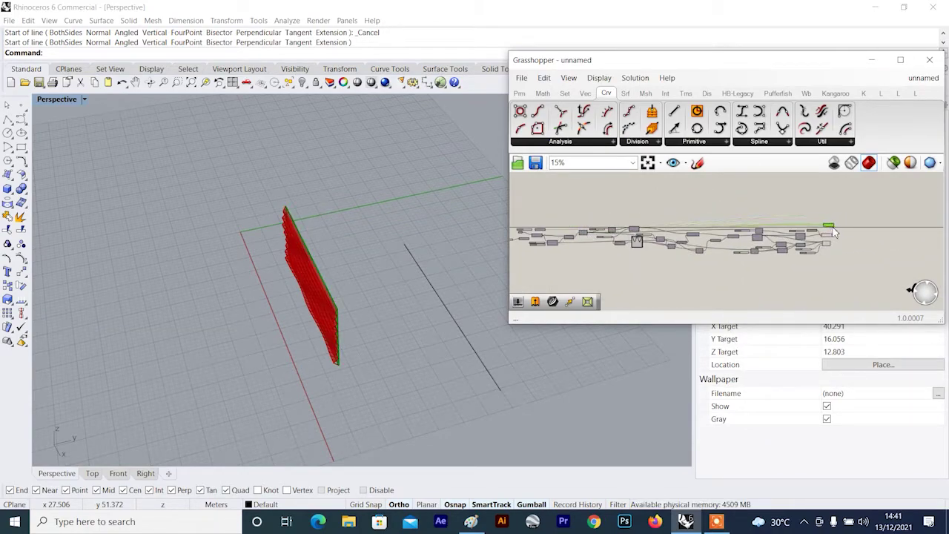
scroll(833, 232, "up", 5)
scroll(316, 275, "up", 3)
right_click_drag(335, 263, 322, 279)
scroll(322, 278, "up", 5)
left_click(845, 265)
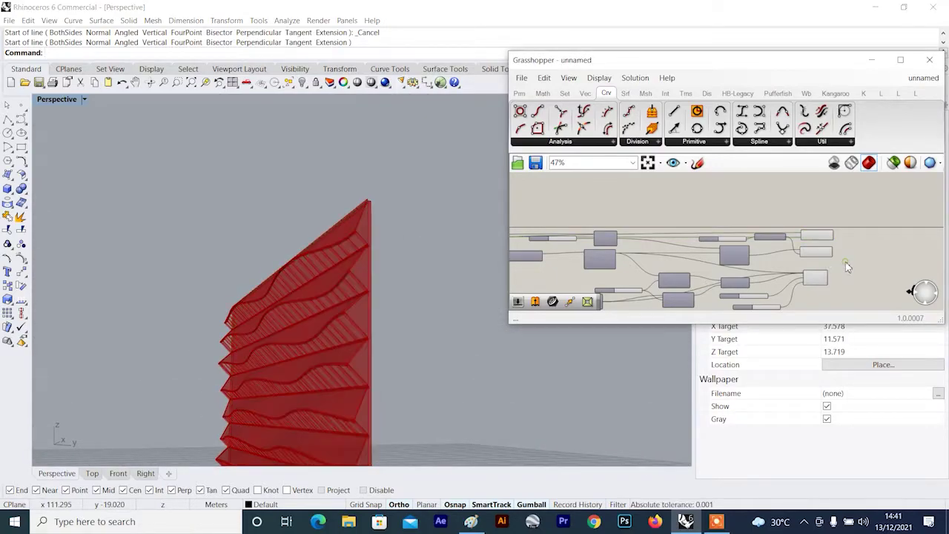
scroll(844, 261, "up", 3)
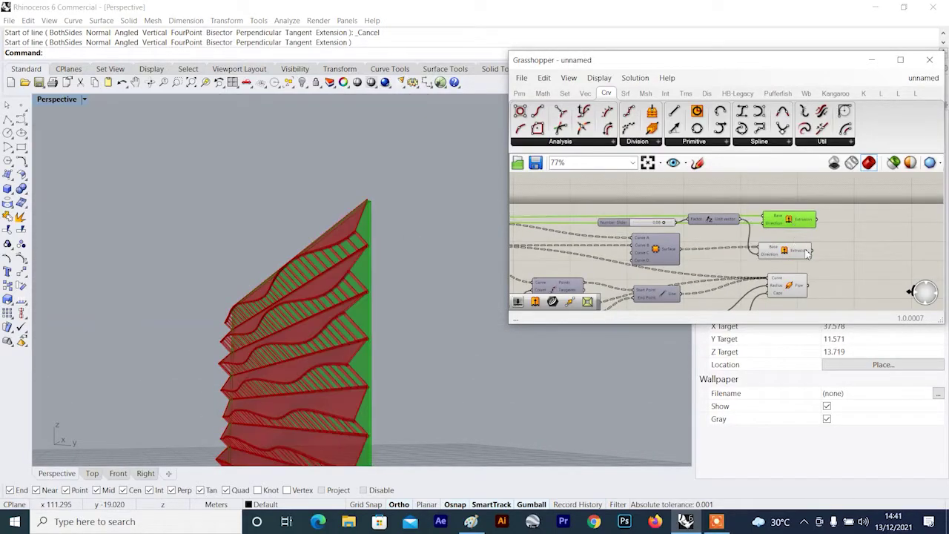
- Bake the extruded wave surfaces onto Layer 01 and turn off the preview of their Extrusion component
scroll(807, 246, "up", 3)
left_click(800, 244)
right_click(799, 244)
left_click(817, 261)
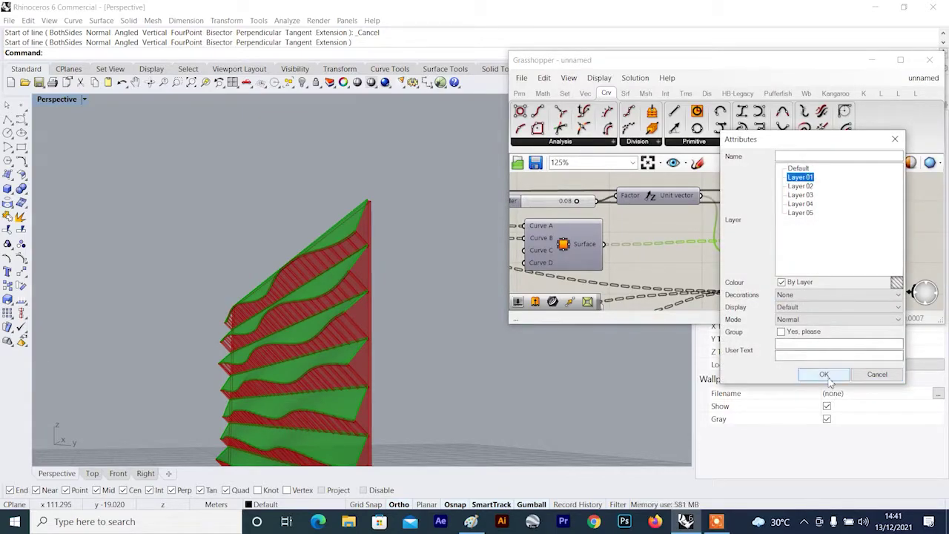
left_click(824, 374)
right_click(857, 242)
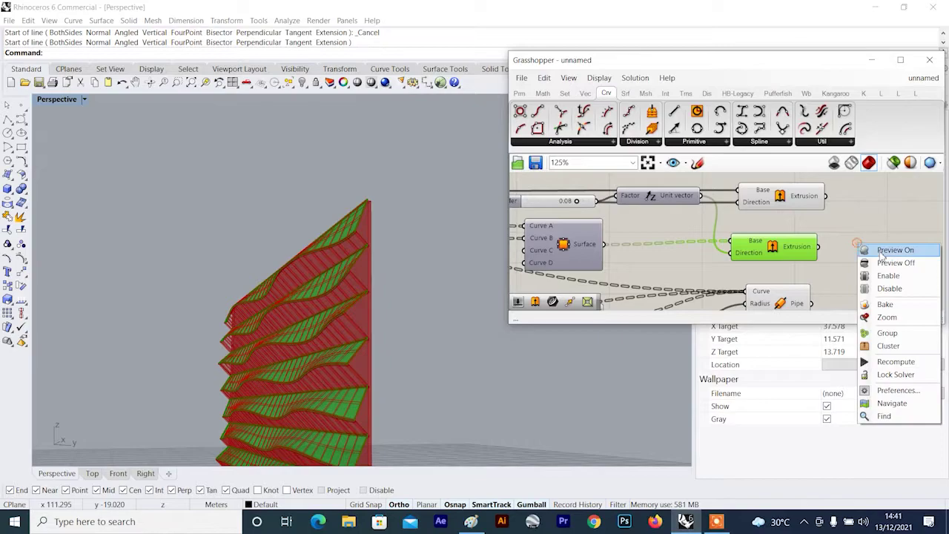
left_click(886, 261)
- Minimize Grasshopper, select the baked wave surface solids in the Rhino viewport and group them
left_click(873, 61)
scroll(356, 257, "down", 5)
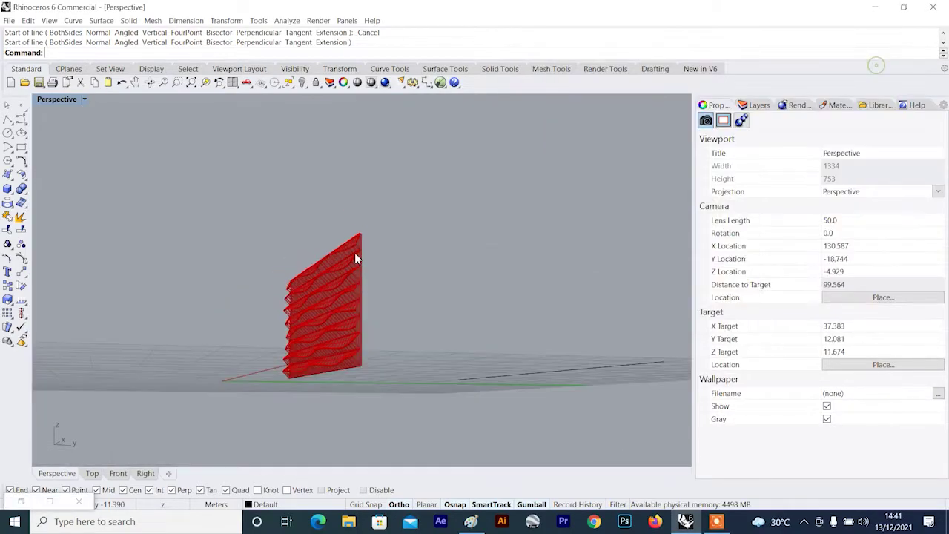
right_click_drag(356, 258, 413, 282)
left_click_drag(407, 221, 223, 386)
mouse_move(356, 326)
right_mouse_down()
mouse_move(317, 254)
mouse_move(350, 344)
right_mouse_up()
type("Group")
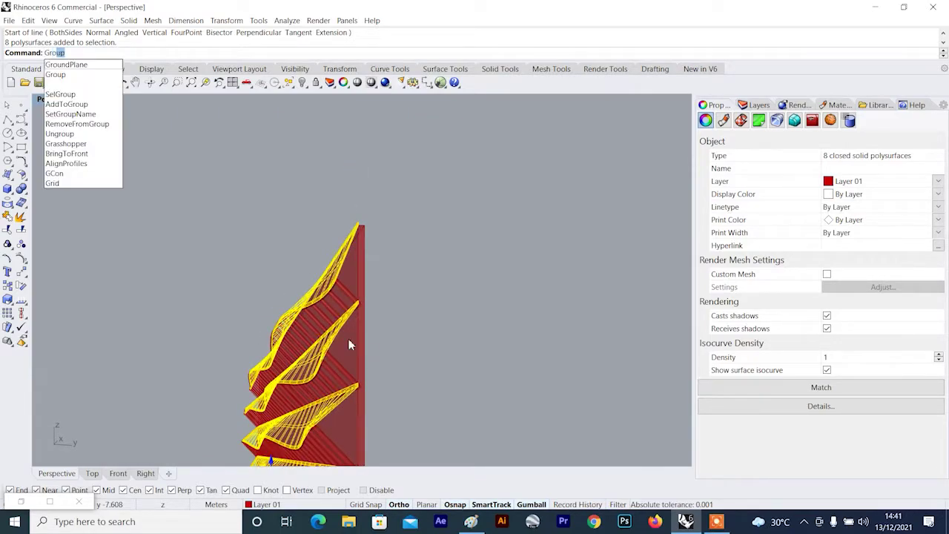
key("Return")
left_click(445, 275)
- Hide the grouped wave surface solids
right_click_drag(445, 275, 412, 295)
left_click(398, 293)
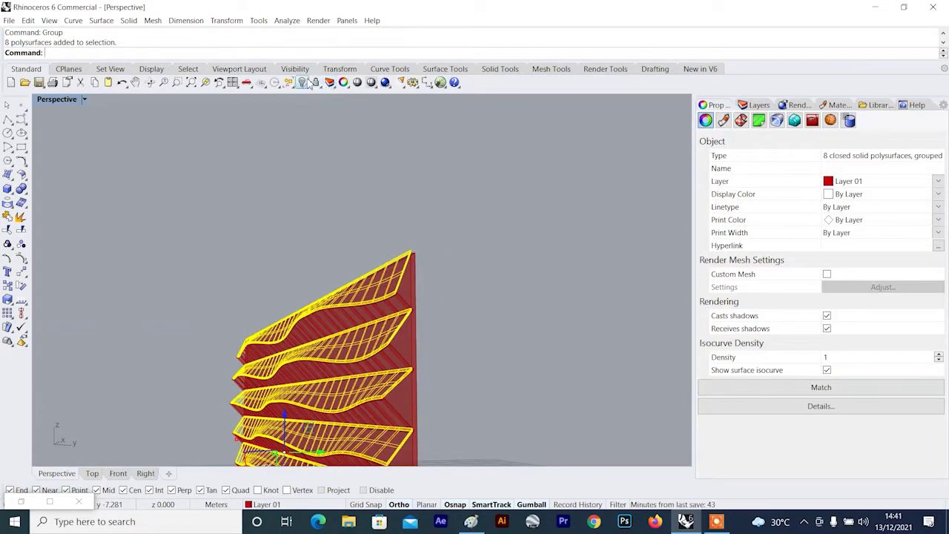
left_click(303, 83)
right_click_drag(500, 181, 475, 185)
- Reopen Grasshopper and bake the Pipe component's output onto the Default layer
left_click(440, 82)
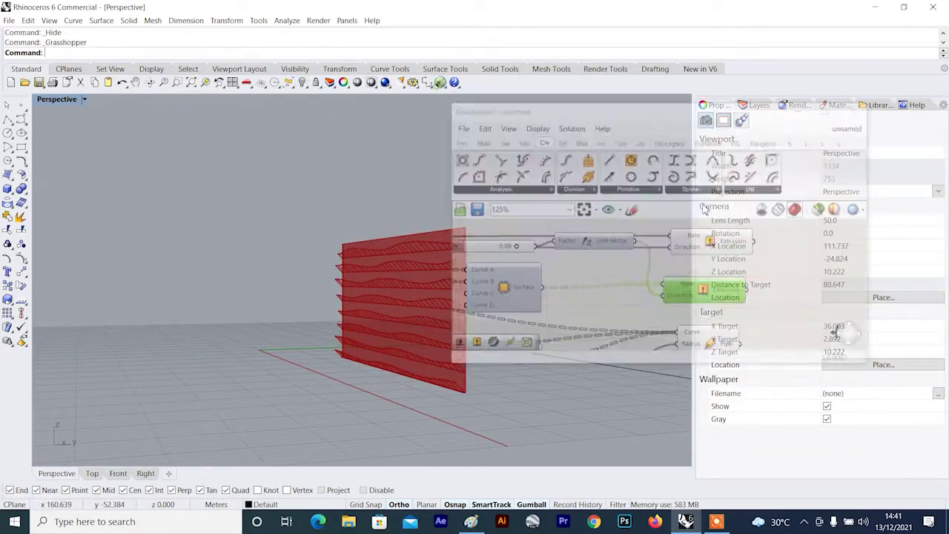
left_click(777, 206)
scroll(775, 219, "down", 2)
right_click_drag(774, 226, 712, 207)
scroll(725, 244, "up", 2)
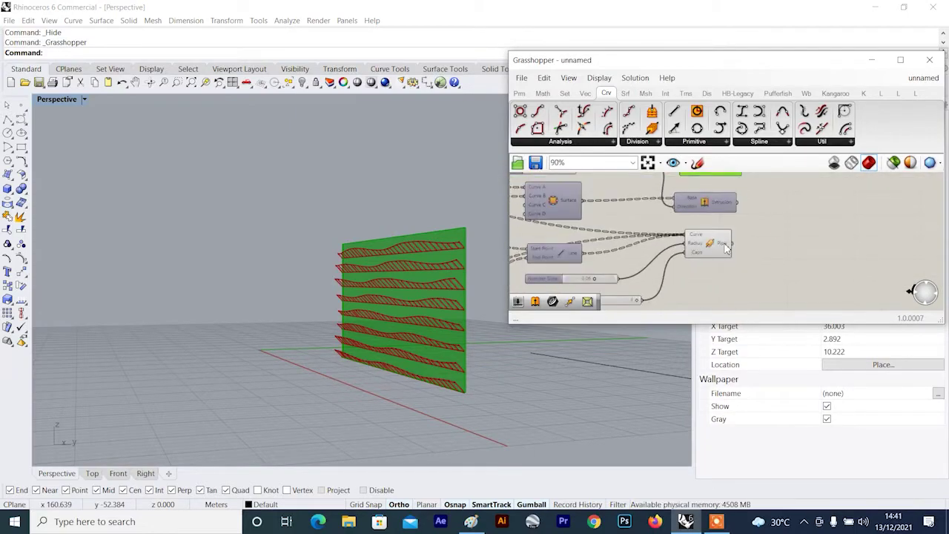
right_click(727, 249)
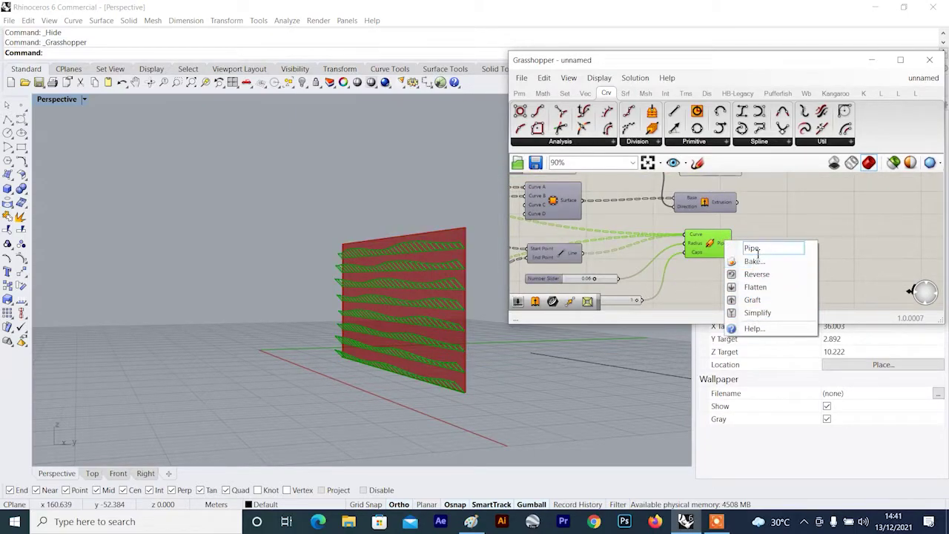
left_click(753, 261)
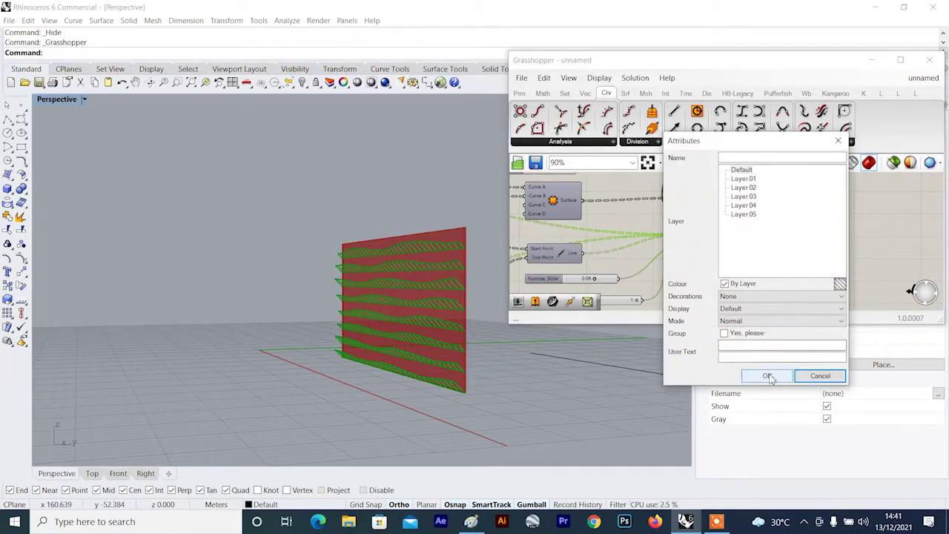
left_click(769, 378)
- Confirm baking the pipes onto the Default layer and group all the baked pipe solids in the Rhino viewport
left_click(766, 253)
scroll(525, 294, "down", 1)
right_click_drag(474, 301, 449, 250)
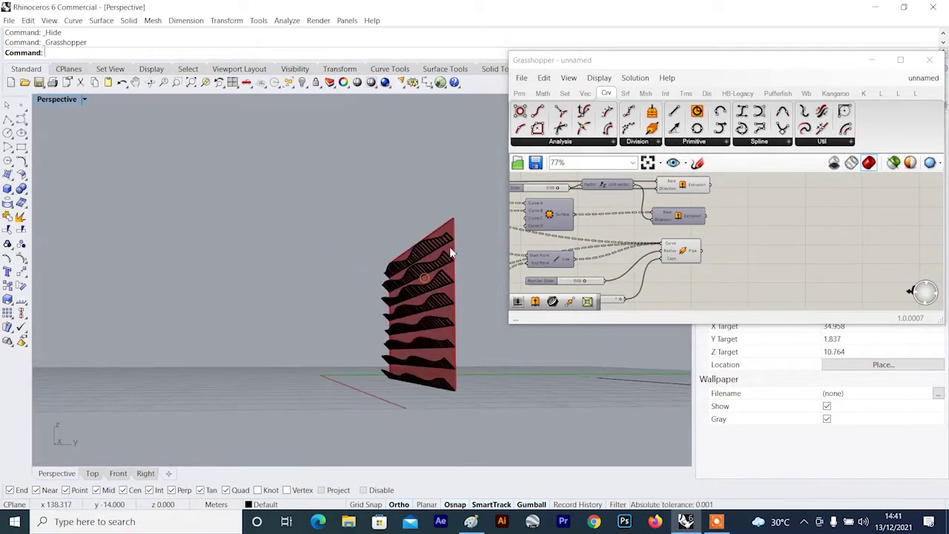
left_click_drag(339, 391, 332, 412)
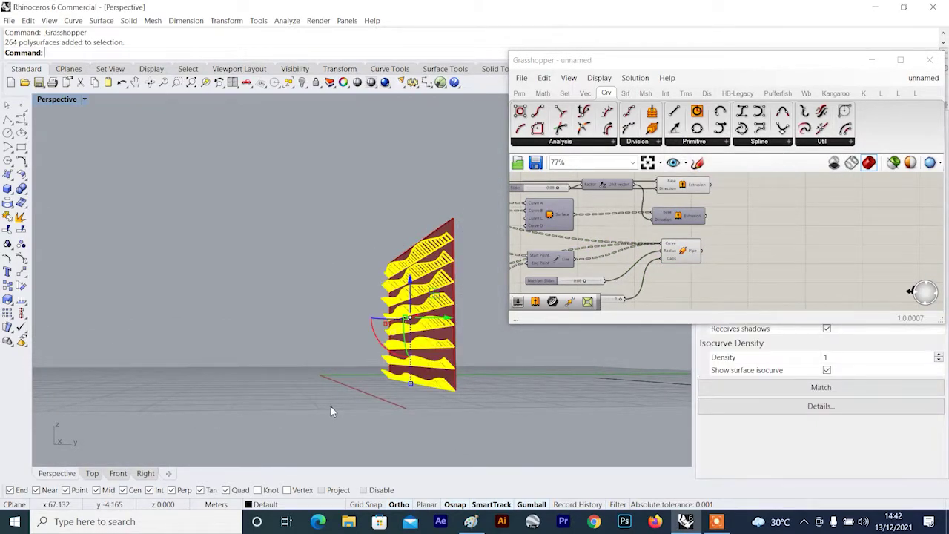
key("Return")
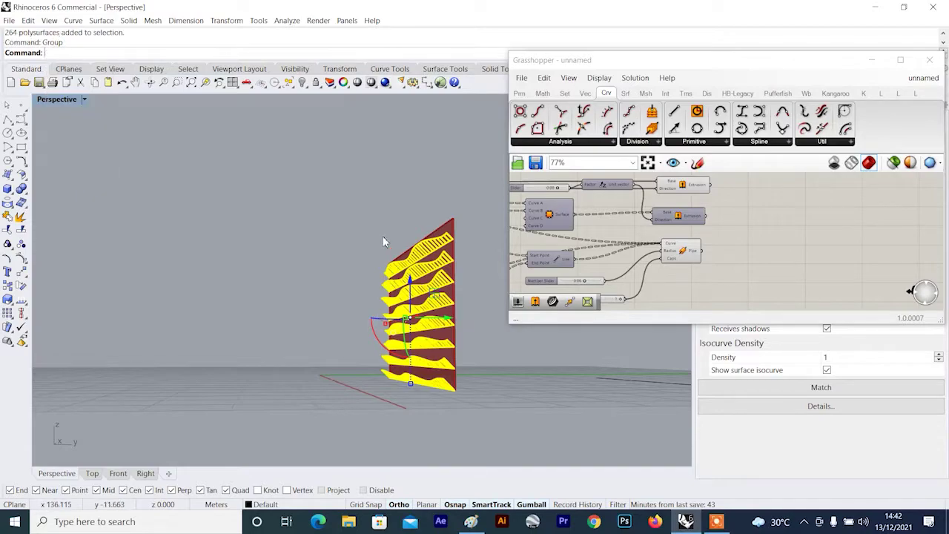
- Hide the grouped pipes and turn off the preview of the Pipe component in Grasshopper
left_click(384, 241)
right_click_drag(710, 236, 729, 253)
left_click(423, 252)
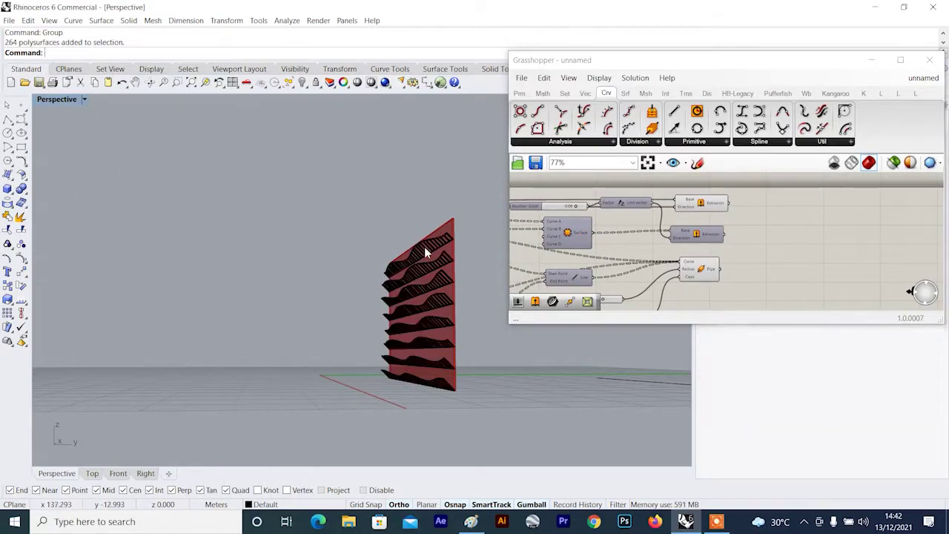
left_click(305, 83)
right_click_drag(346, 194, 386, 239)
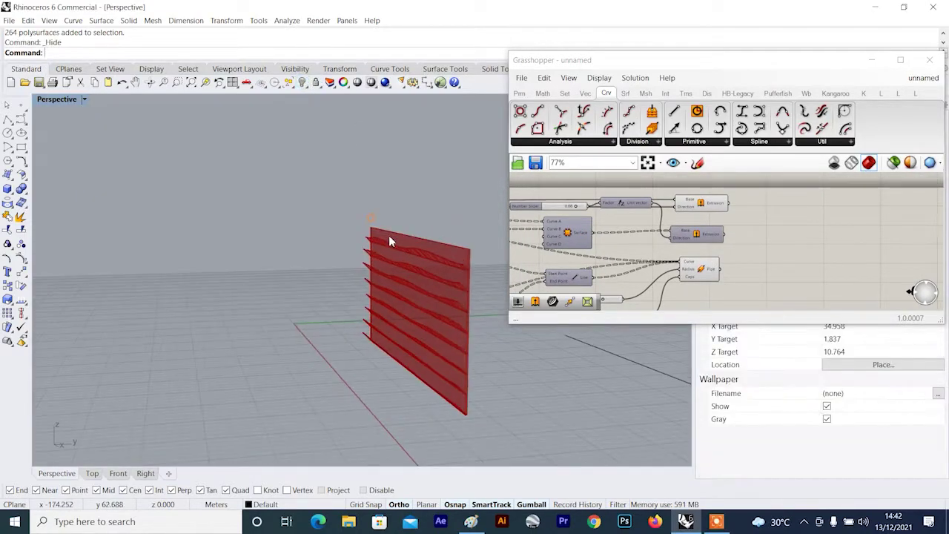
right_click(705, 270)
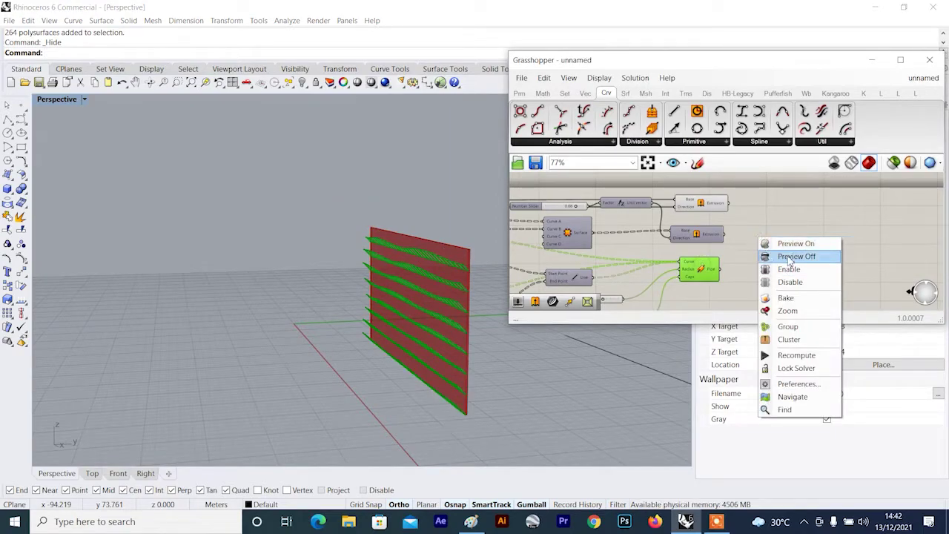
left_click(794, 254)
- Bake the flat back wall's Extrusion component onto the Default layer and turn off its preview
left_click(705, 205)
right_click(704, 205)
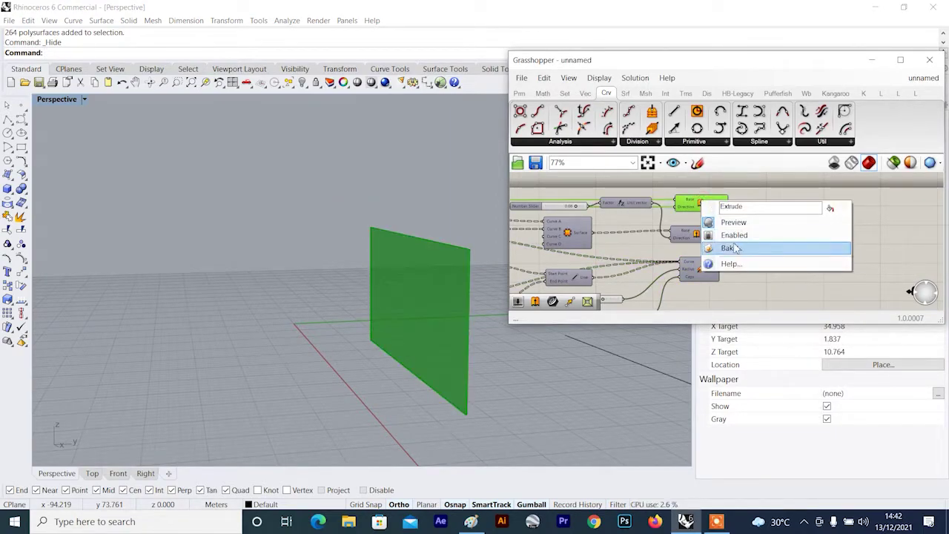
left_click(730, 250)
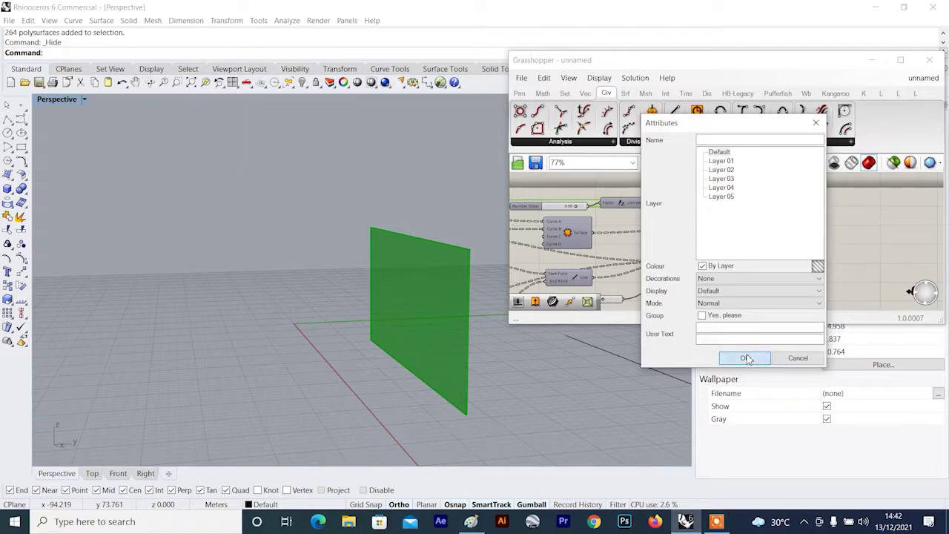
left_click(745, 359)
left_click(707, 206)
right_click(705, 198)
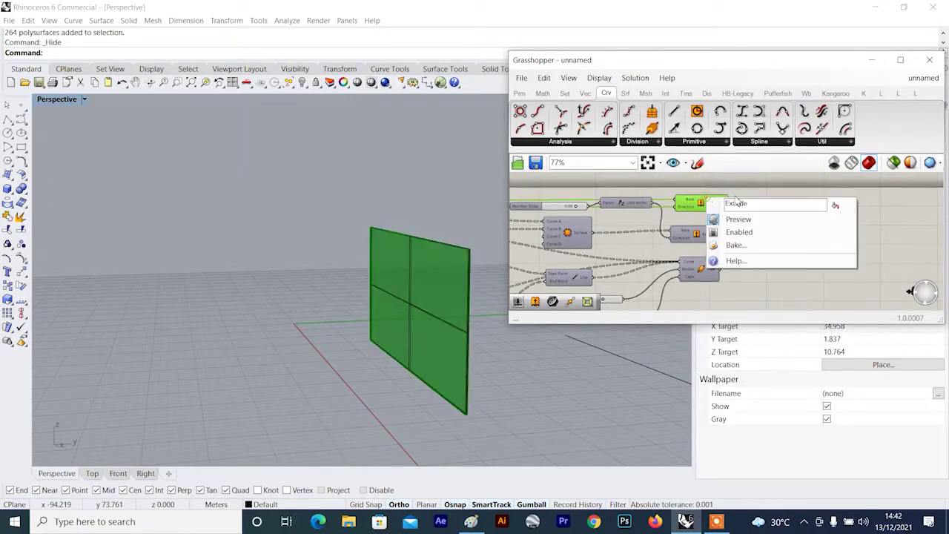
left_click(762, 168)
right_click(767, 186)
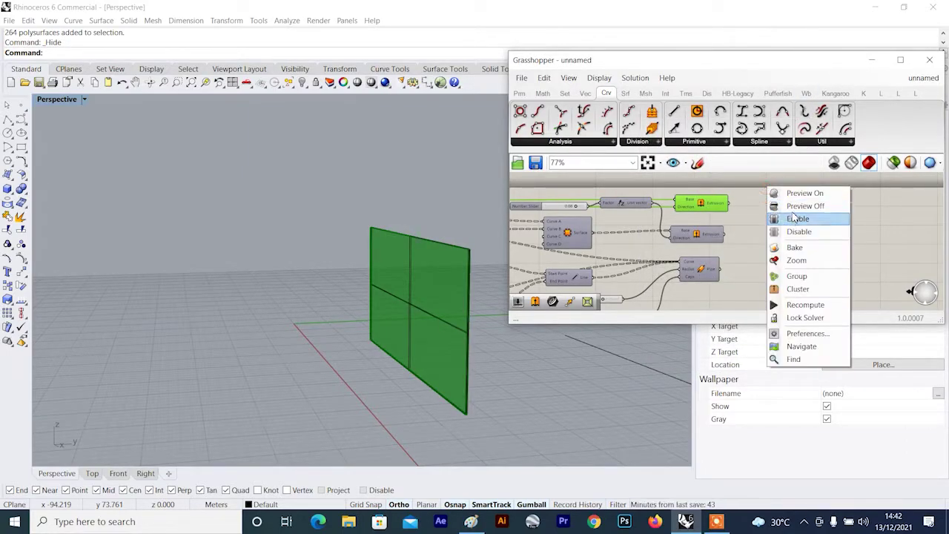
left_click(786, 205)
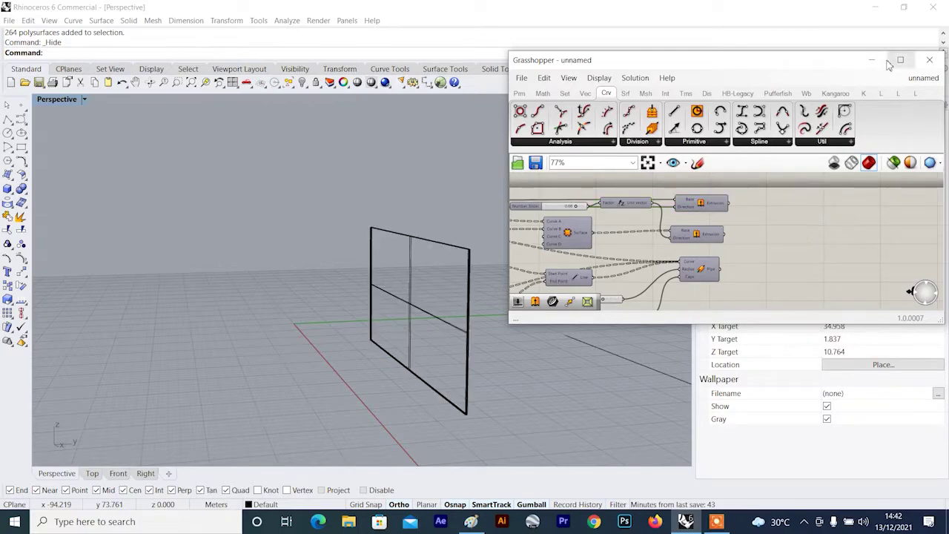
- Return to Rhino, set the Perspective viewport to Shaded display and show all hidden objects again
left_click(882, 63)
left_click(50, 20)
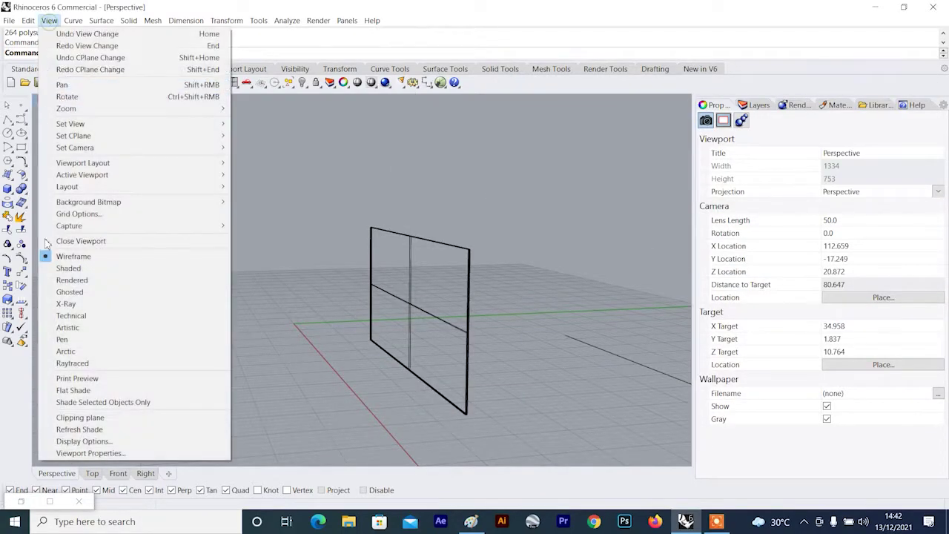
left_click(56, 268)
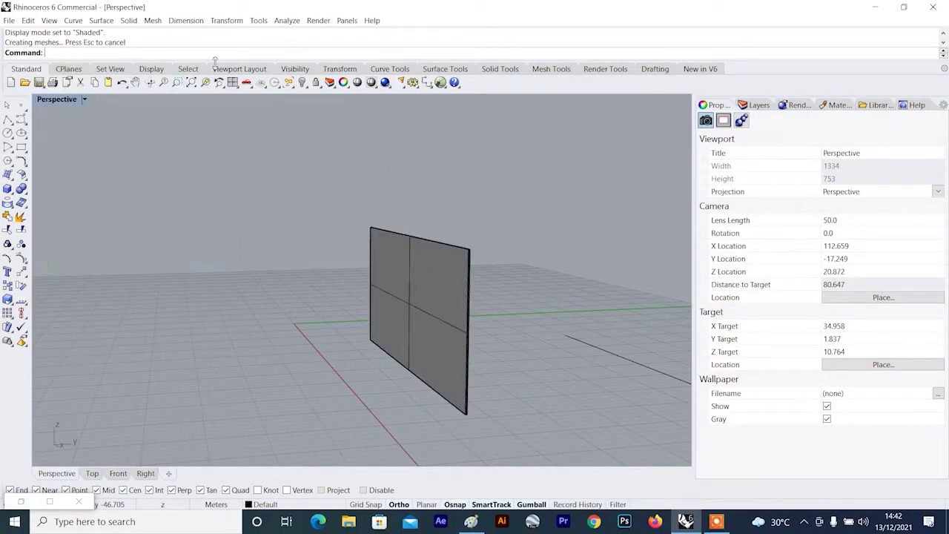
right_click(301, 88)
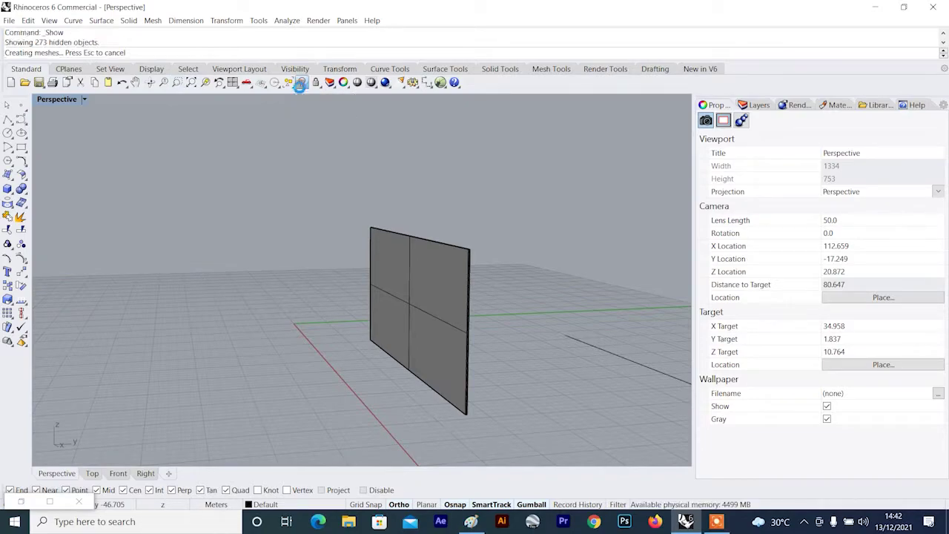
- Examine the complete baked wall from several angles, including how the pipes meet the wave surfaces
scroll(393, 254, "down", 8)
mouse_move(393, 254)
right_mouse_down()
mouse_move(300, 235)
mouse_move(351, 242)
mouse_move(383, 259)
right_mouse_up()
scroll(351, 241, "up", 6)
scroll(383, 258, "up", 3)
scroll(364, 269, "up", 9)
right_click_drag(308, 286, 312, 307)
scroll(317, 255, "down", 6)
scroll(311, 306, "up", 6)
right_click_drag(310, 259, 256, 239)
scroll(297, 249, "down", 2)
scroll(300, 248, "down", 8)
right_click_drag(419, 223, 445, 258)
scroll(445, 224, "up", 4)
scroll(410, 232, "down", 6)
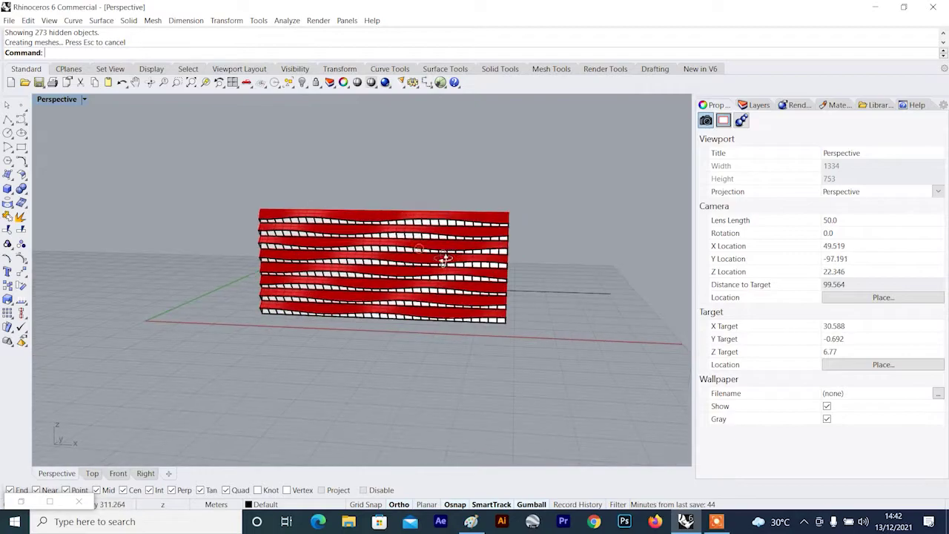
scroll(414, 247, "down", 3)
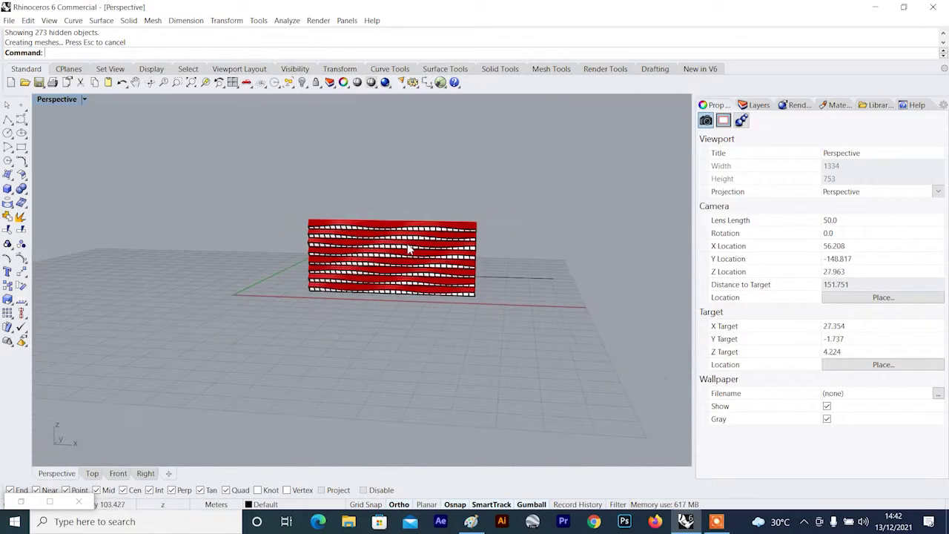
right_click_drag(409, 248, 440, 265)
scroll(338, 262, "down", 8)
right_click_drag(339, 261, 379, 241)
scroll(529, 254, "up", 6)
scroll(275, 265, "up", 2)
scroll(207, 267, "up", 4)
scroll(216, 257, "down", 6)
scroll(385, 239, "up", 3)
scroll(384, 238, "down", 6)
scroll(379, 237, "up", 14)
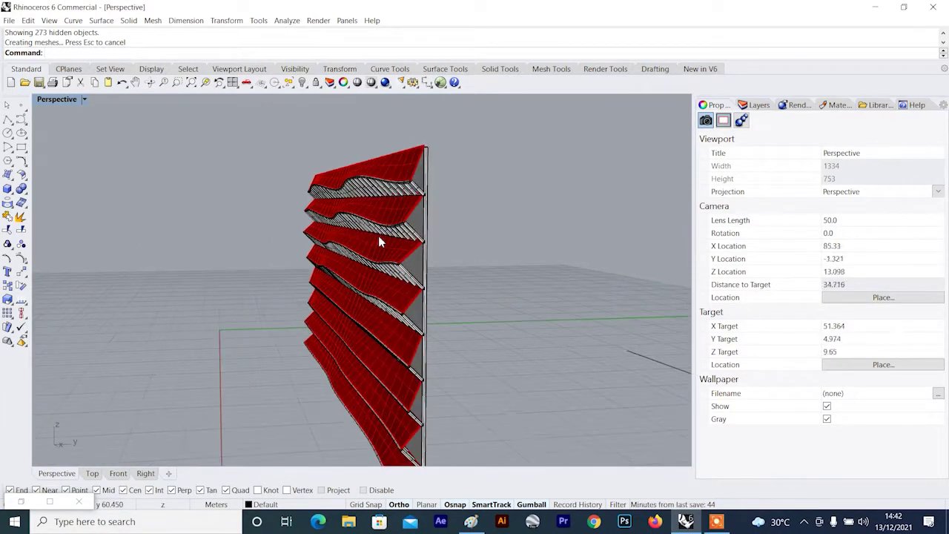
scroll(376, 242, "up", 3)
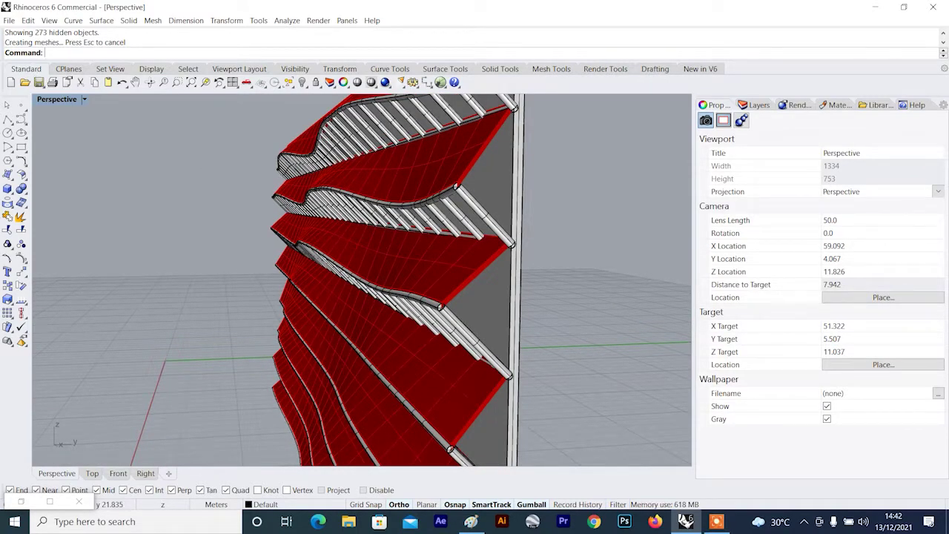
- Switch the Perspective viewport to Rendered display mode
left_click(49, 21)
left_click(46, 282)
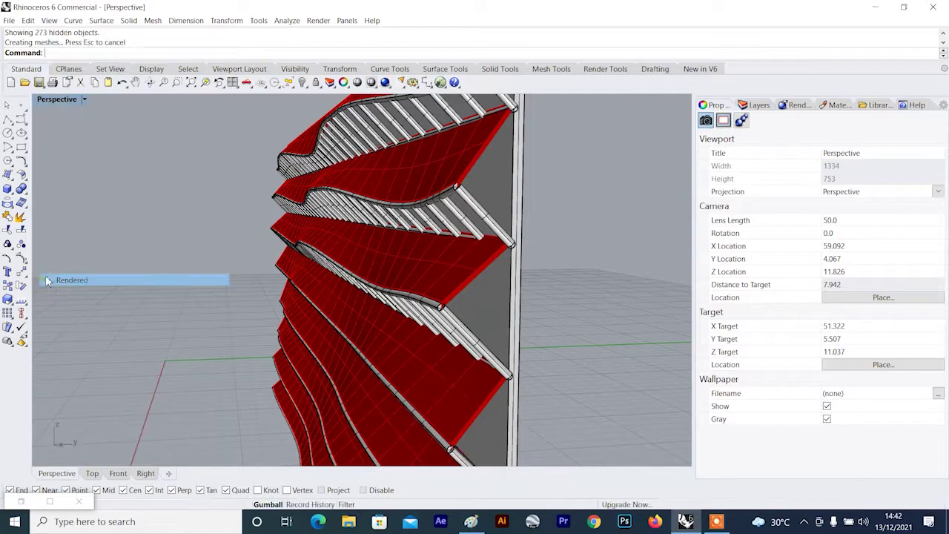
scroll(373, 224, "down", 8)
right_click_drag(378, 226, 444, 238)
scroll(418, 252, "down", 20)
right_click_drag(328, 259, 421, 260)
mouse_move(269, 279)
right_mouse_down()
mouse_move(263, 267)
mouse_move(248, 277)
mouse_move(272, 287)
right_mouse_up()
scroll(257, 263, "up", 6)
scroll(275, 271, "up", 6)
scroll(285, 269, "down", 6)
scroll(272, 287, "up", 5)
- Add a new Metal material to the model and give it a grey color
left_click(836, 106)
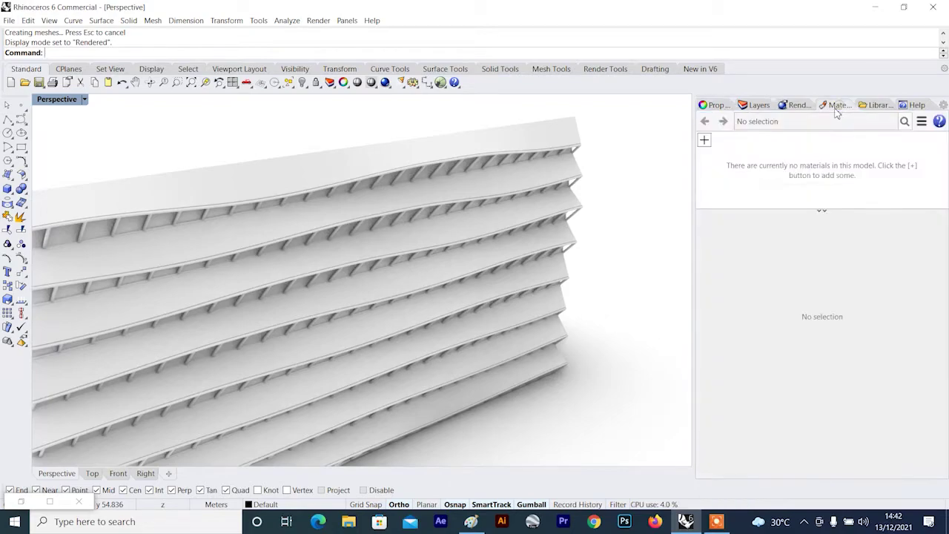
left_click(705, 140)
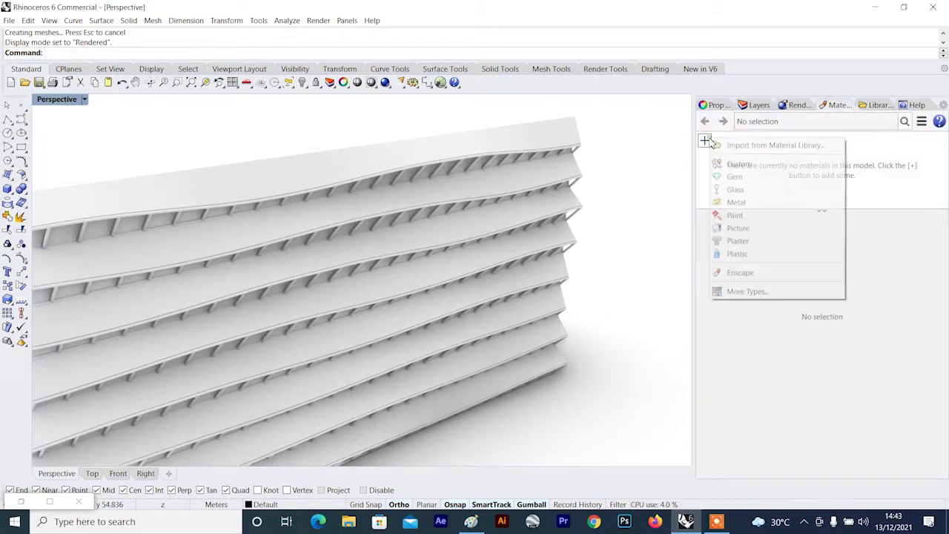
left_click(736, 202)
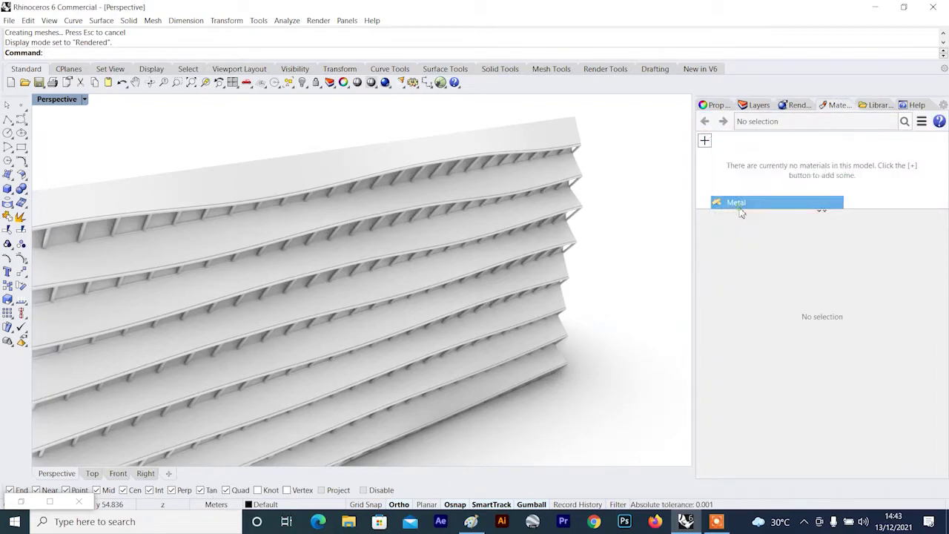
left_click(933, 340)
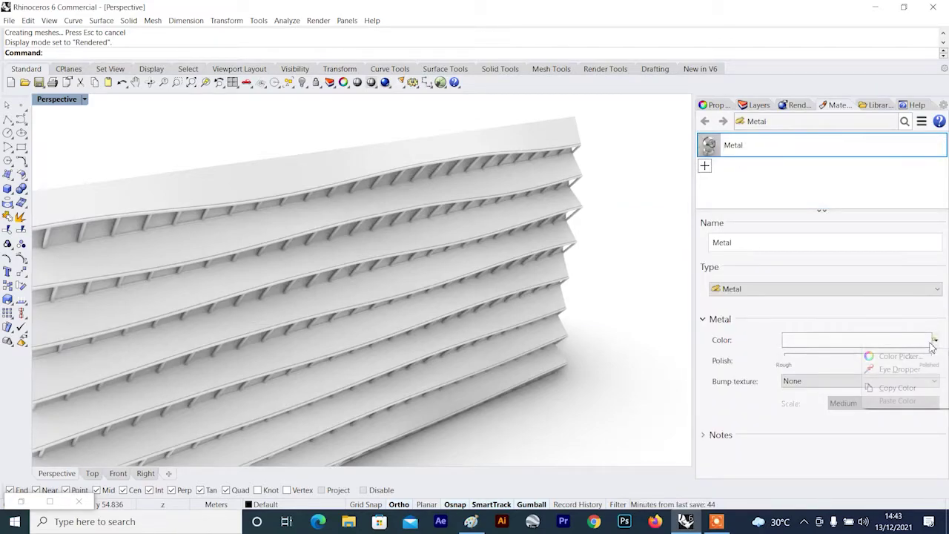
left_click(890, 356)
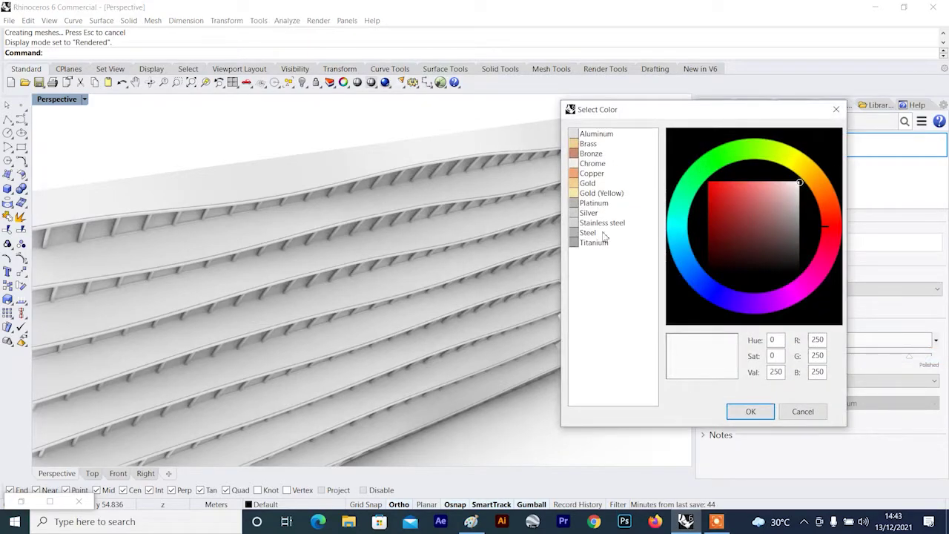
left_click(751, 410)
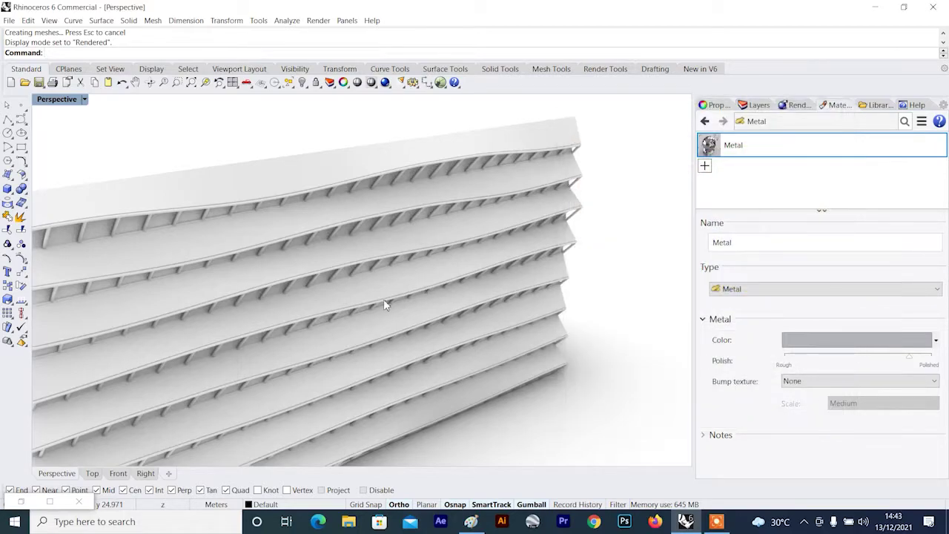
- Apply the grey Metal material to the grouped pipes between the wave surfaces
right_click_drag(383, 299, 358, 244)
scroll(359, 250, "up", 5)
left_click_drag(723, 145, 544, 153)
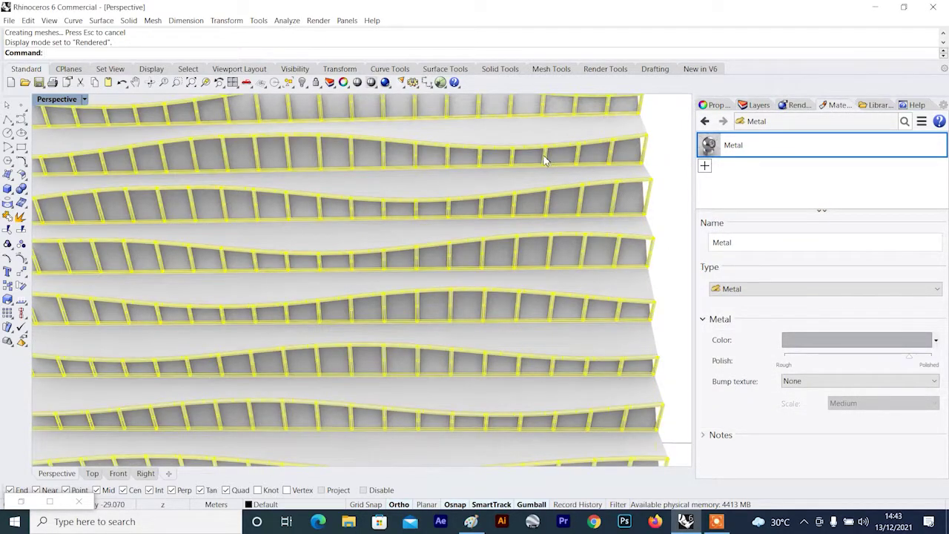
scroll(543, 154, "down", 5)
left_click(621, 193)
right_click_drag(447, 225, 547, 253)
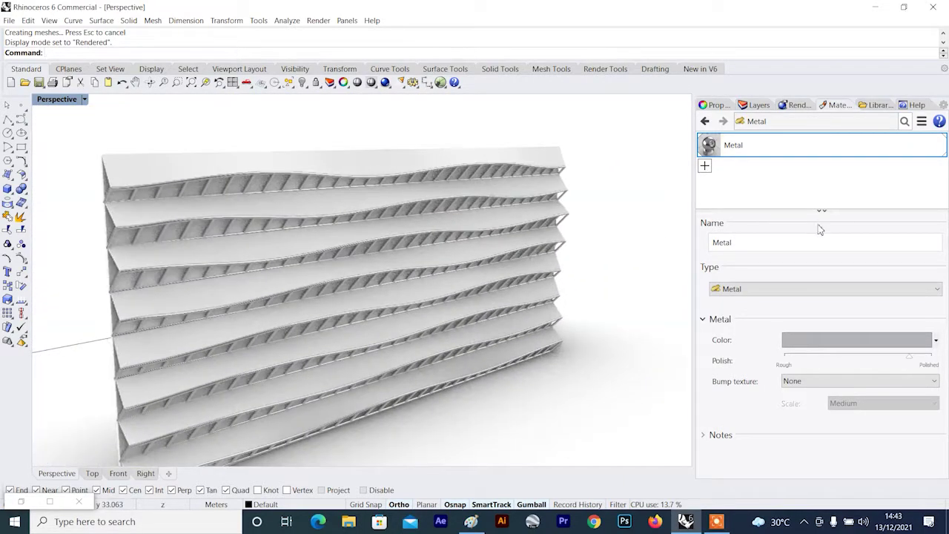
- Add a second Metal material and set its color to teal, RGB 84, 175, 182
left_click(705, 167)
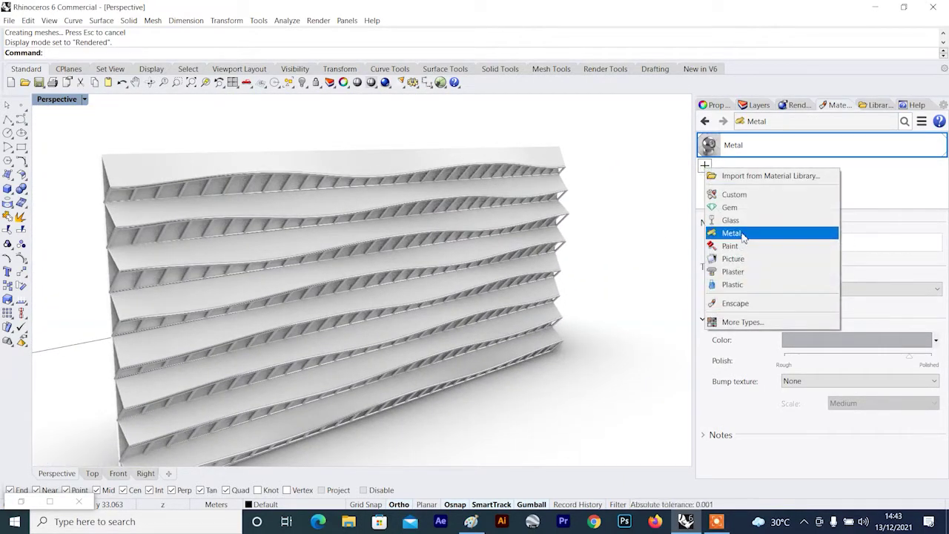
left_click(742, 232)
left_click(936, 341)
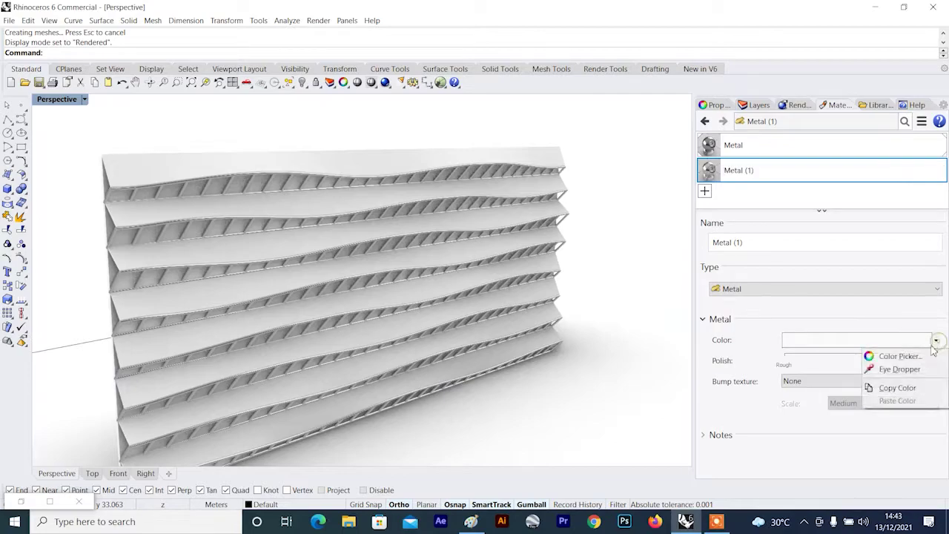
left_click(890, 356)
left_click(608, 135)
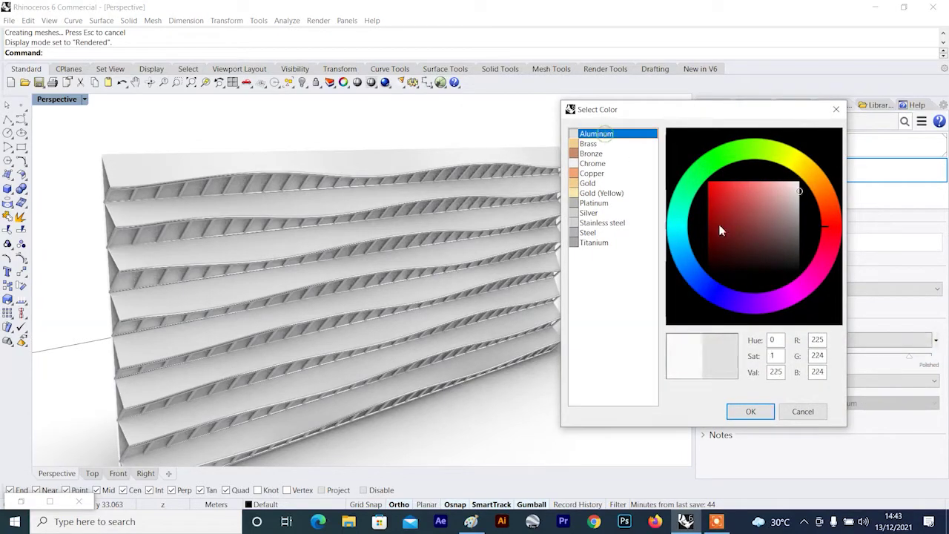
left_click_drag(723, 205, 751, 210)
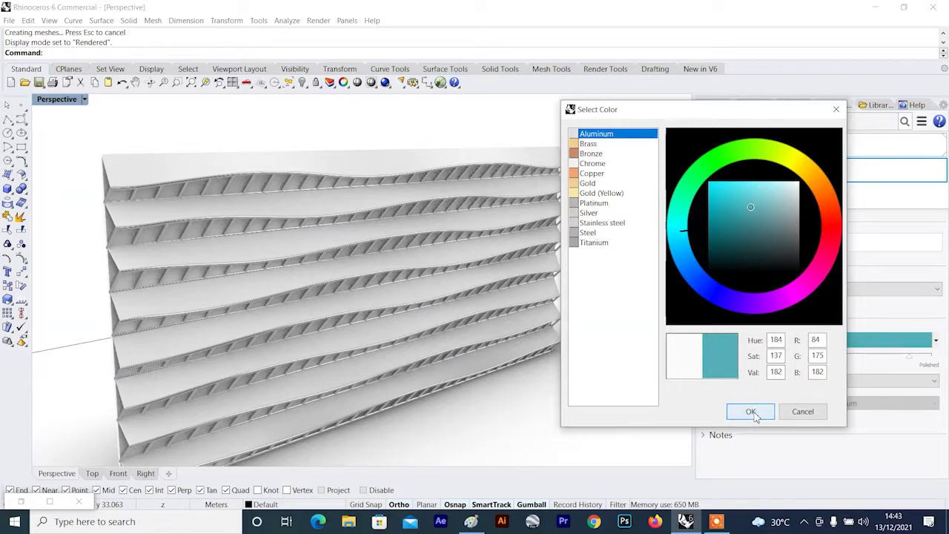
left_click(751, 412)
- Apply the teal metal material to the grouped wave surfaces of the wall
left_click_drag(776, 173, 416, 172)
scroll(425, 241, "down", 5)
right_click_drag(425, 242, 445, 176)
scroll(460, 229, "up", 5)
scroll(412, 213, "up", 2)
scroll(403, 201, "down", 5)
scroll(221, 213, "up", 4)
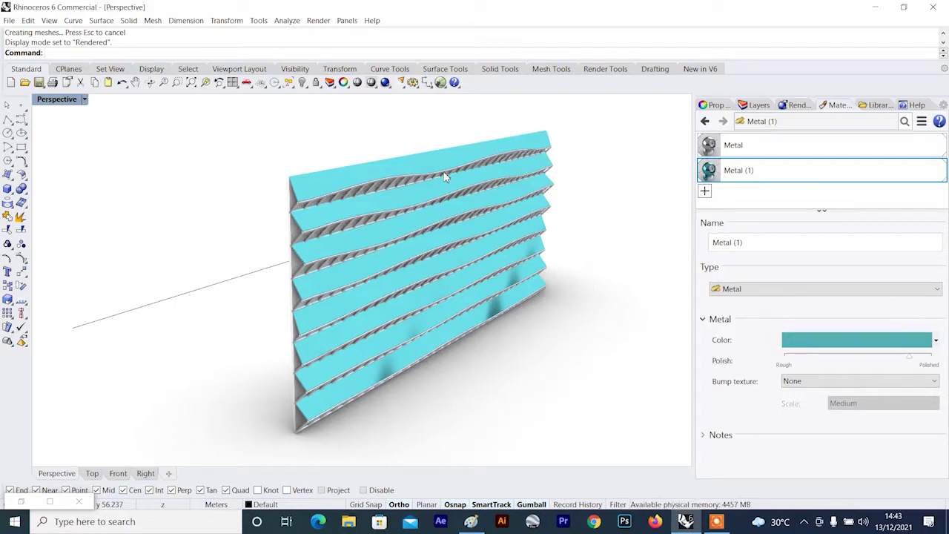
left_click(718, 521)
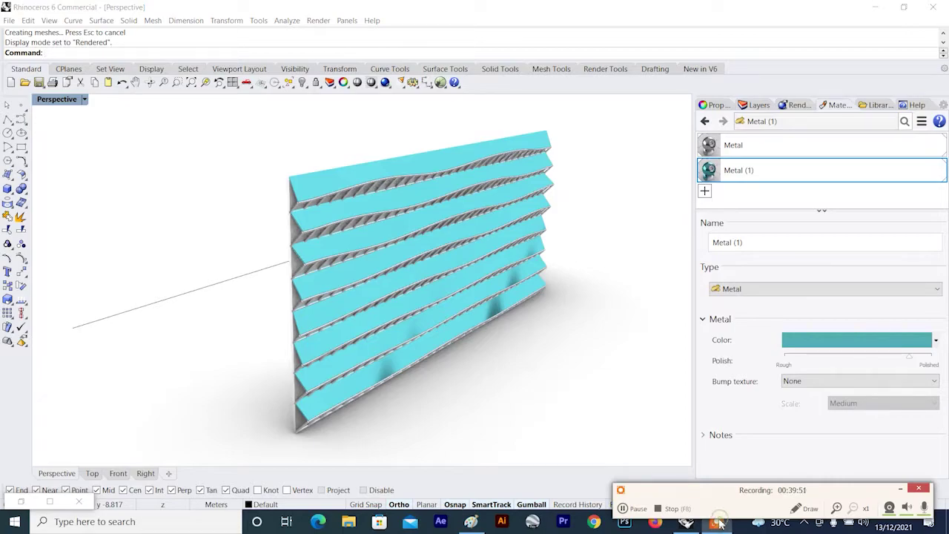
left_click(566, 406)
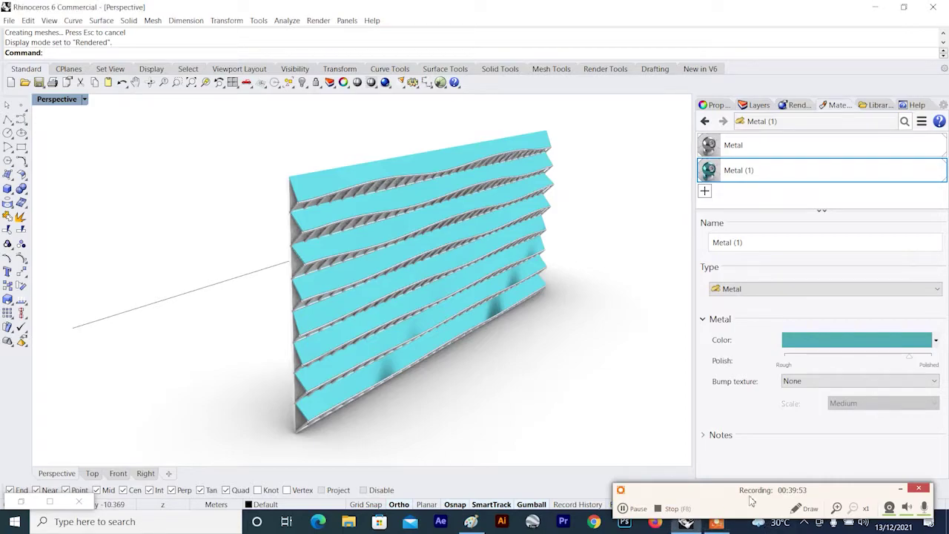
left_click(898, 490)
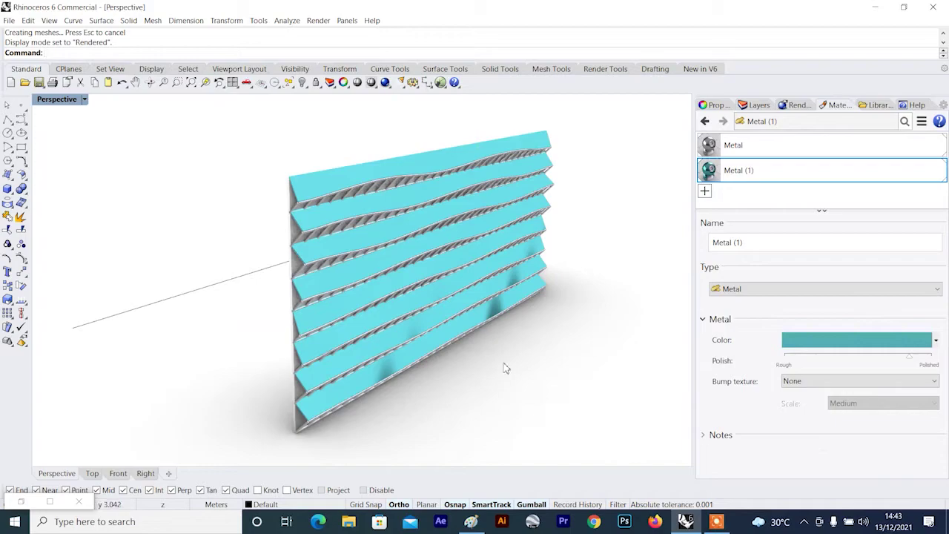
right_click_drag(503, 368, 354, 293)
scroll(363, 299, "down", 7)
scroll(361, 341, "up", 5)
scroll(353, 294, "up", 4)
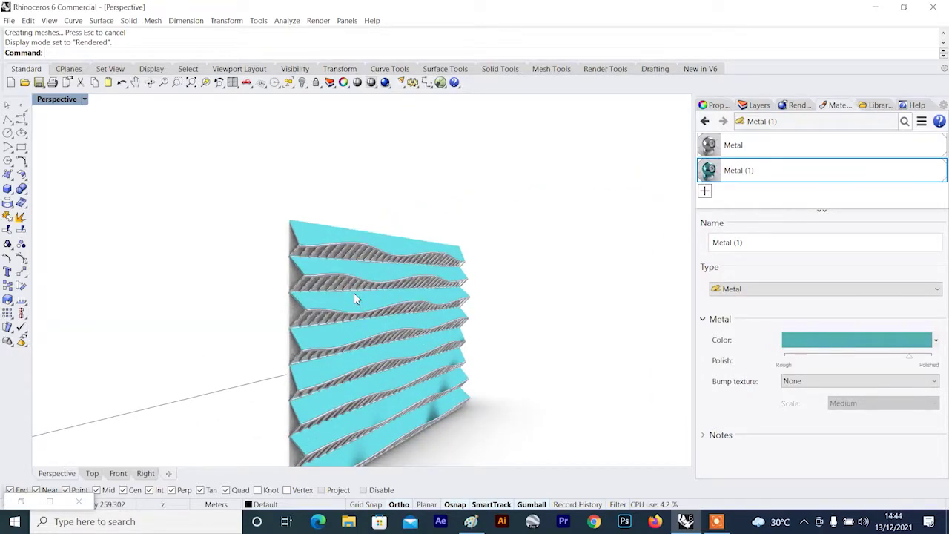